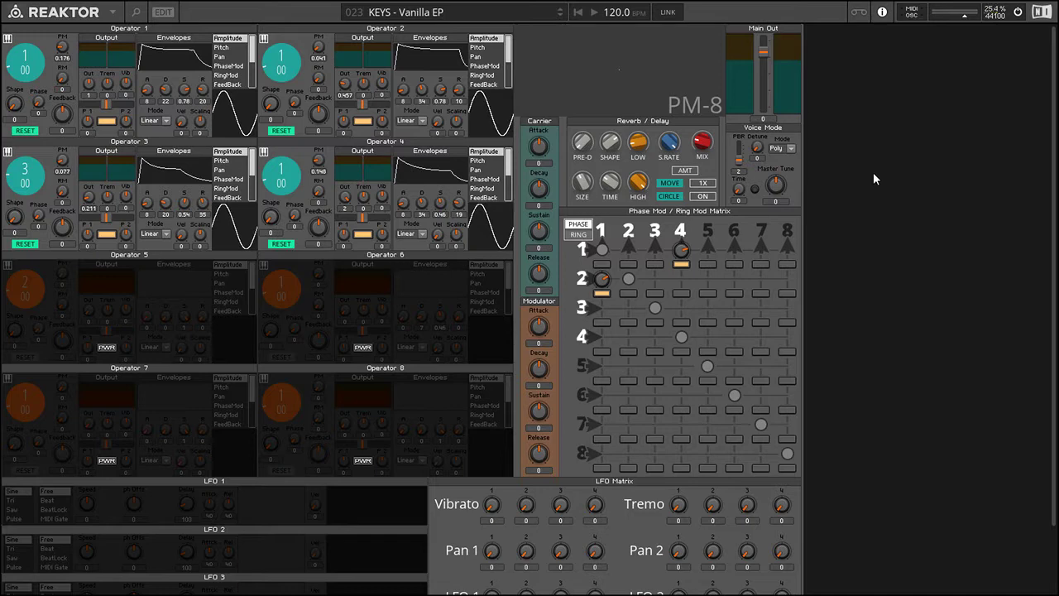
# Load the preset KEYS - Tropical Dreams for audition, followed by PAD - Chorusy Space
pyautogui.scroll(-2, 864, 268)
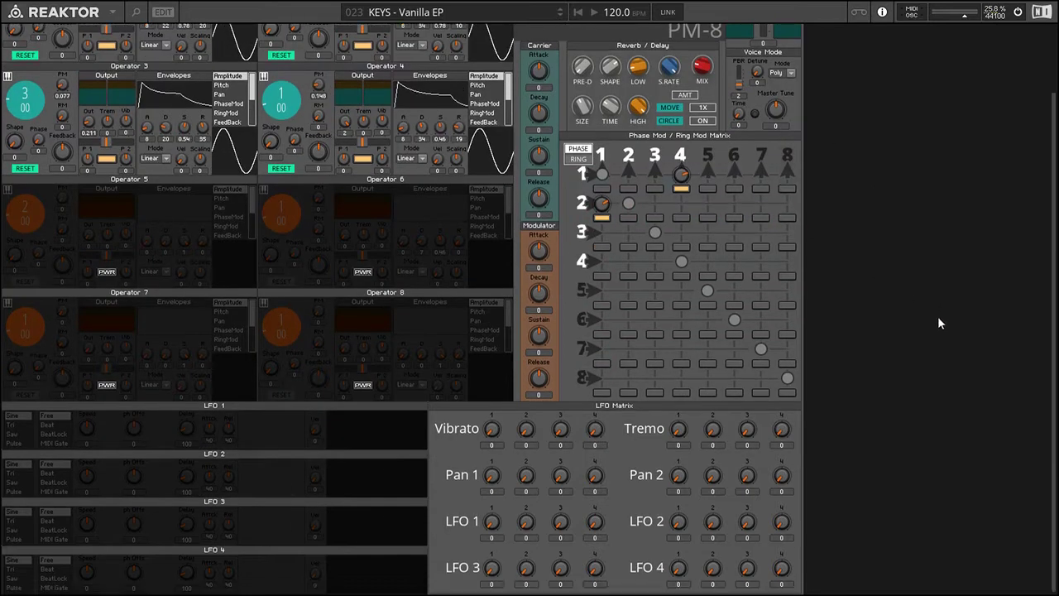
pyautogui.scroll(2, 937, 317)
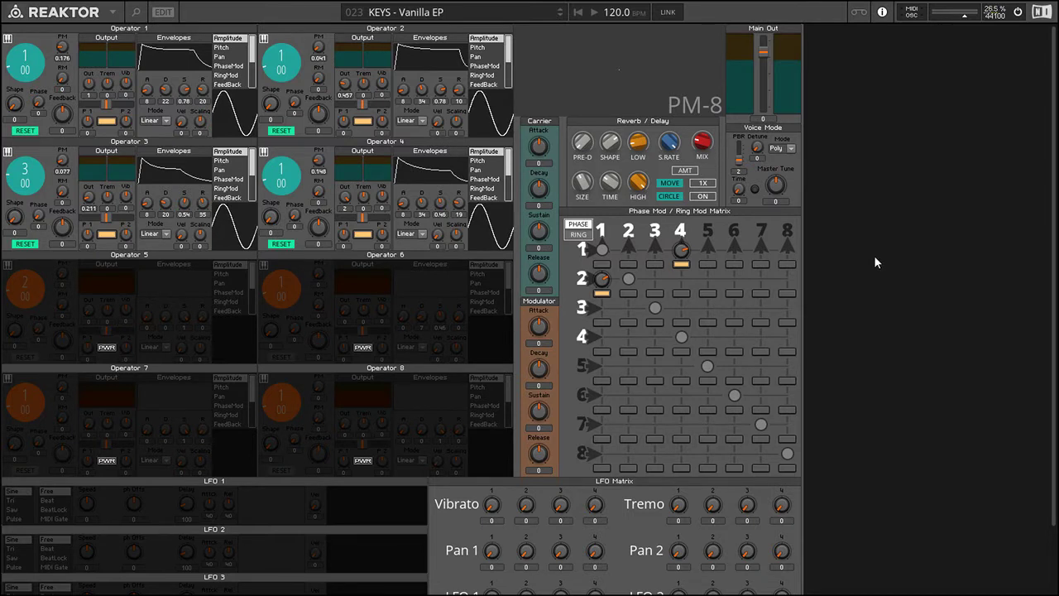
pyautogui.click(479, 15)
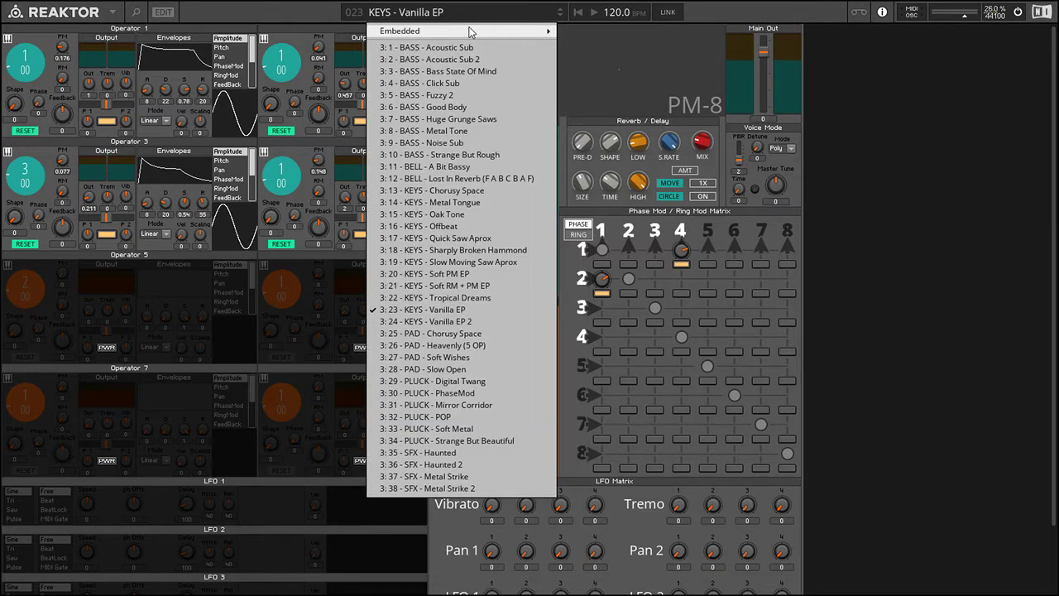
pyautogui.click(447, 298)
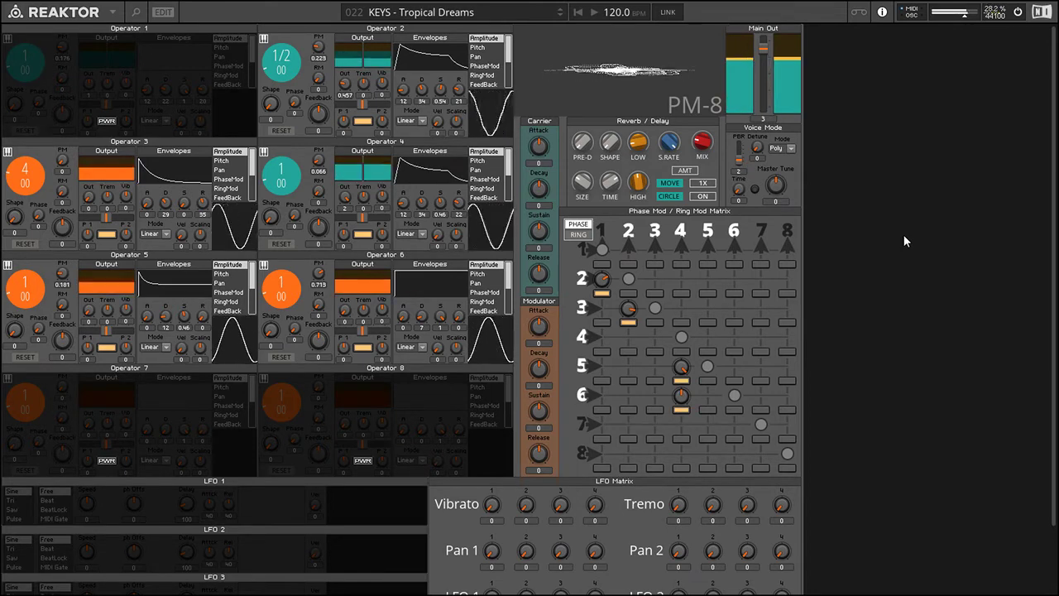
pyautogui.click(489, 25)
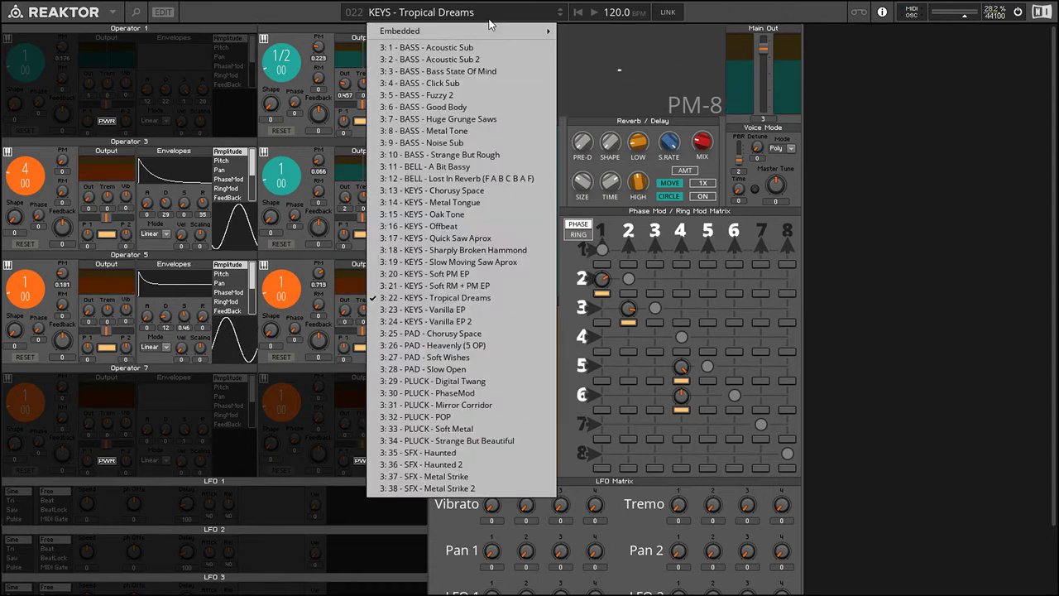
pyautogui.click(492, 333)
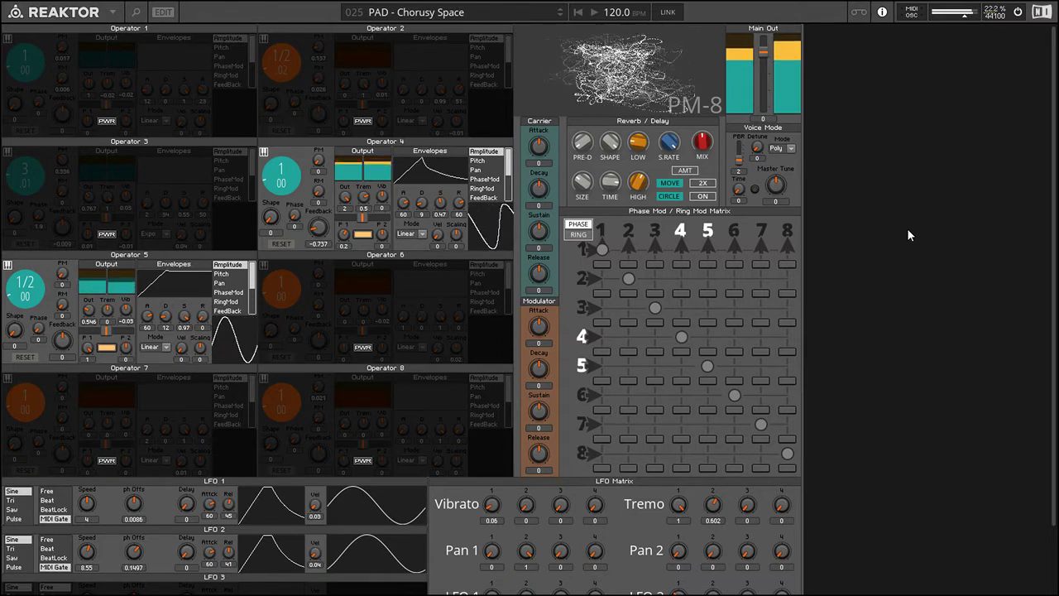
# Load the preset PAD - Soft Whistling from the embedded PATCHES bank
pyautogui.click(486, 10)
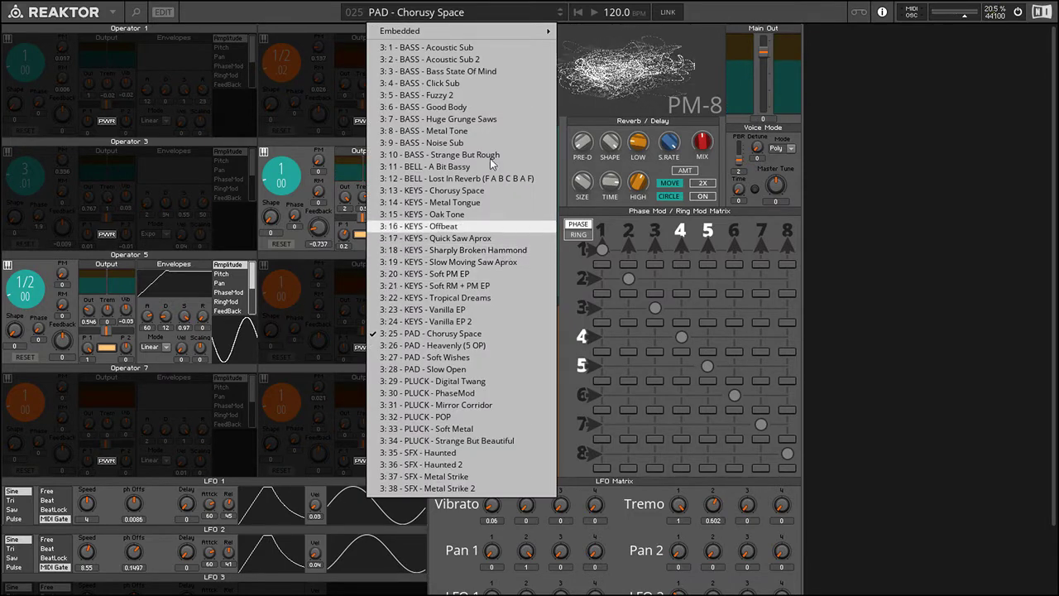
pyautogui.moveTo(474, 30)
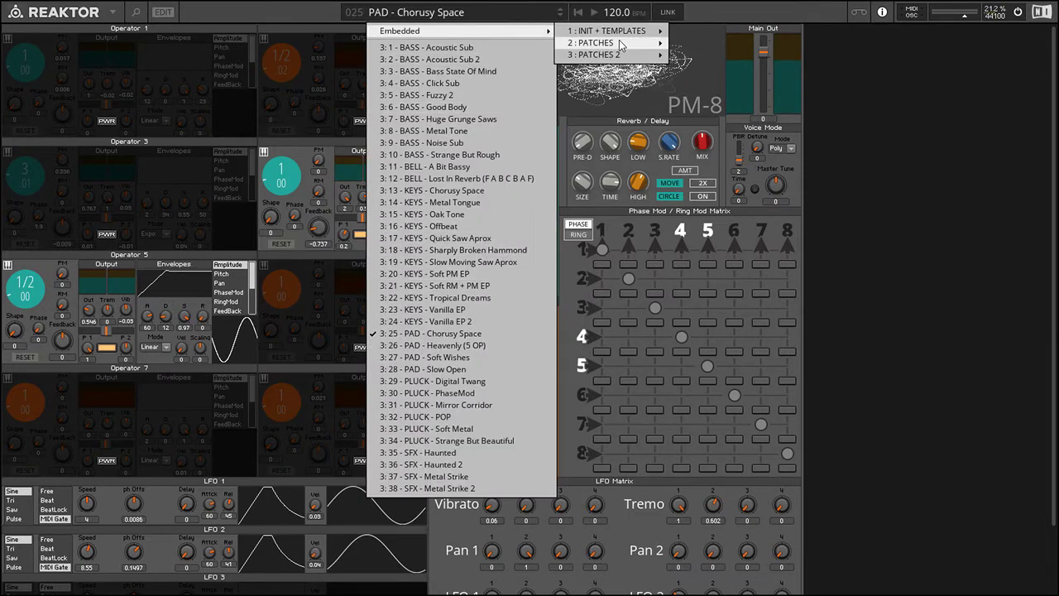
pyautogui.moveTo(589, 42)
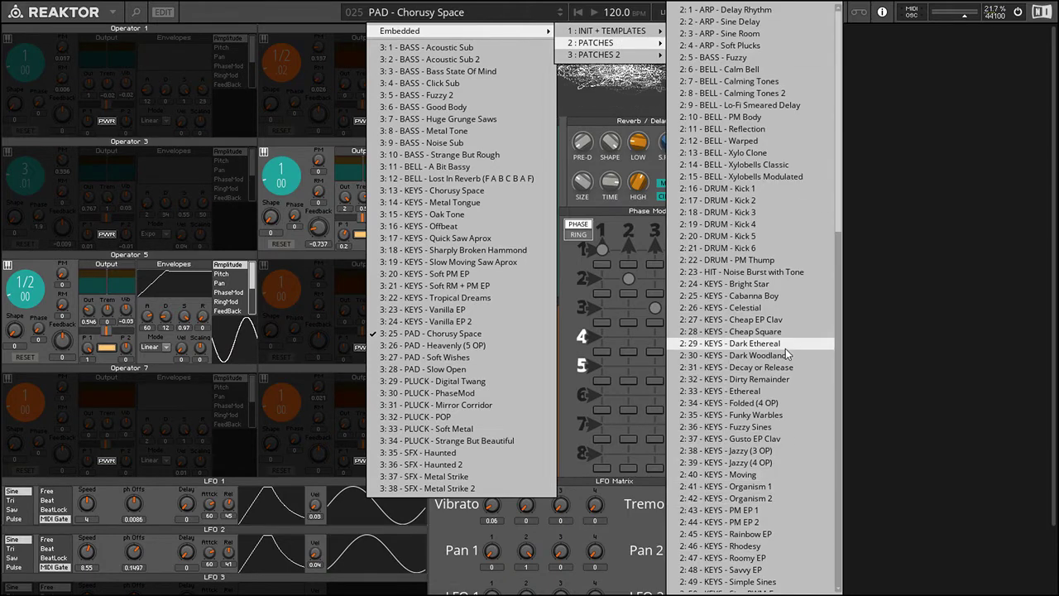
pyautogui.scroll(-2, 792, 454)
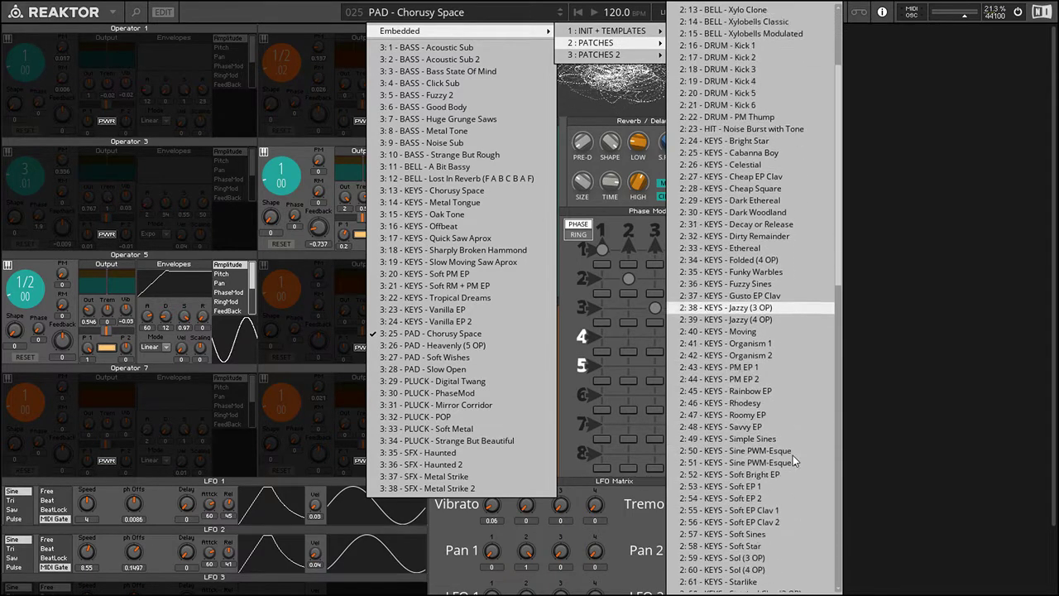
pyautogui.scroll(-9, 793, 455)
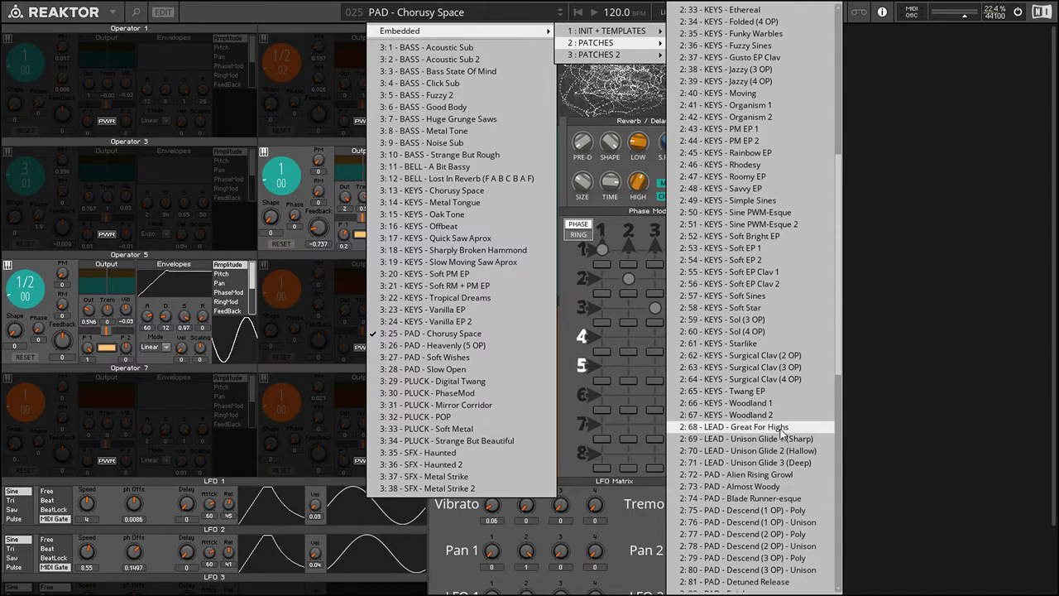
pyautogui.scroll(-5, 772, 438)
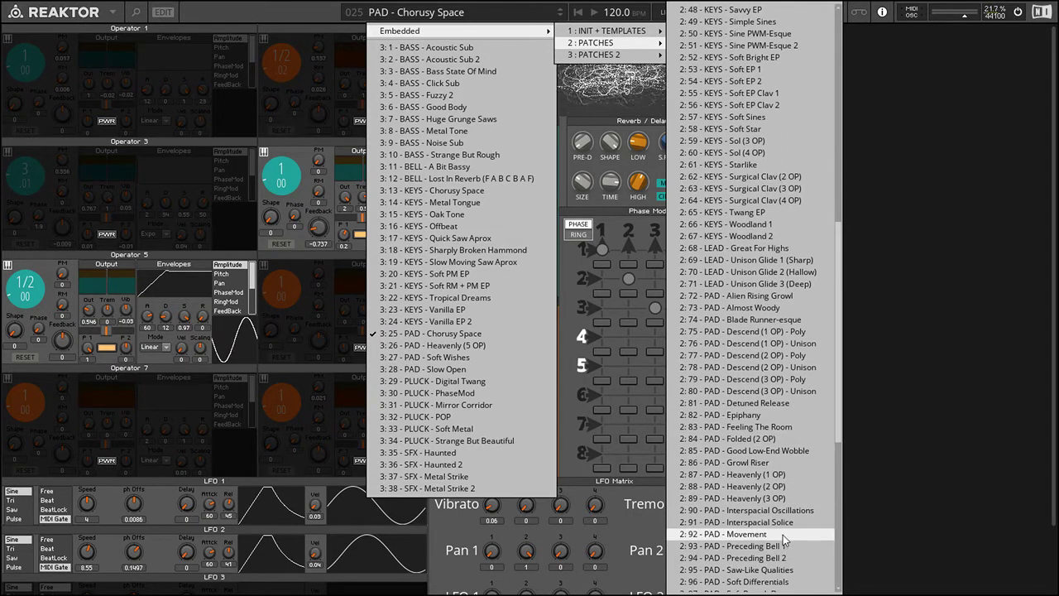
pyautogui.scroll(-2, 782, 539)
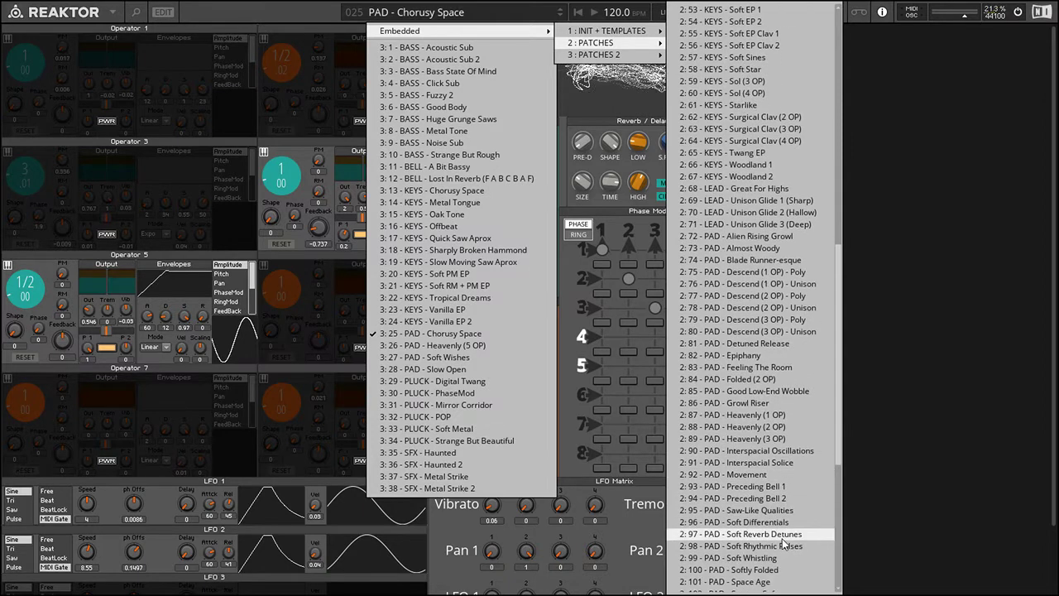
pyautogui.click(786, 558)
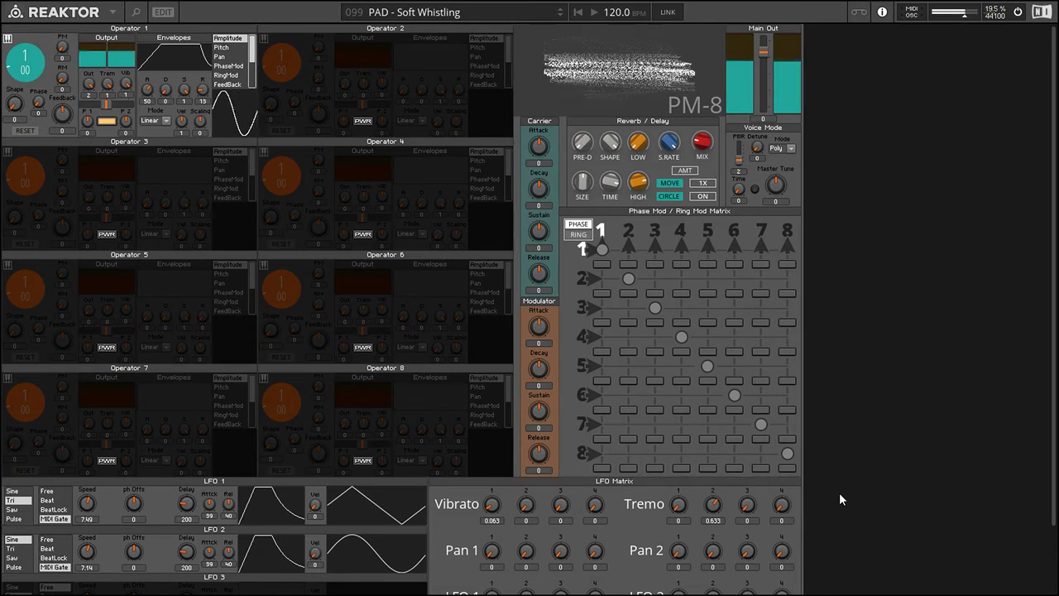
# Load the preset KEYS - Jazzy (3 OP) from the current PATCHES bank
pyautogui.click(442, 14)
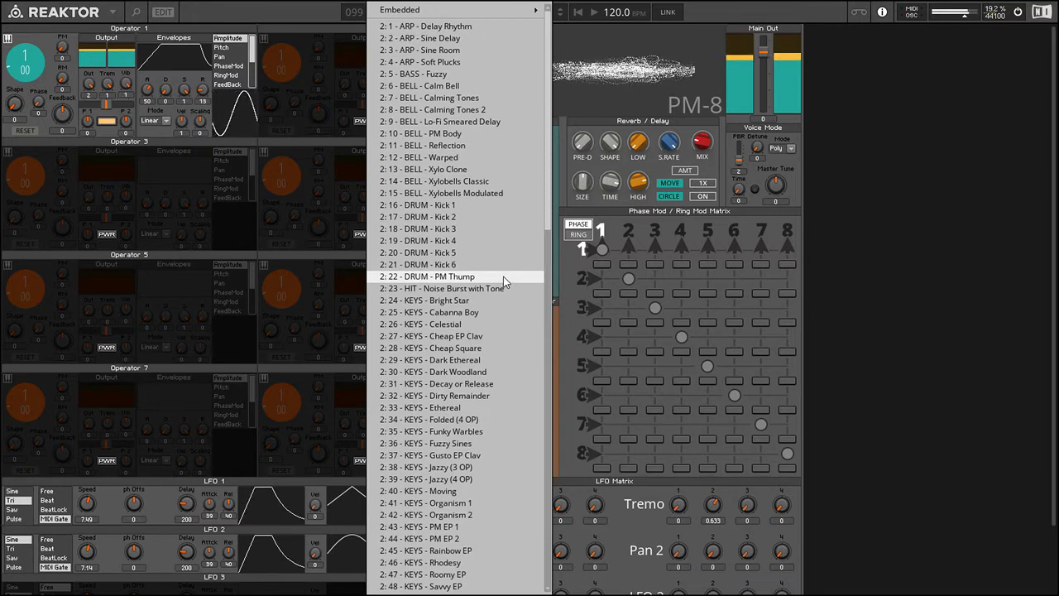
pyautogui.scroll(-5, 509, 283)
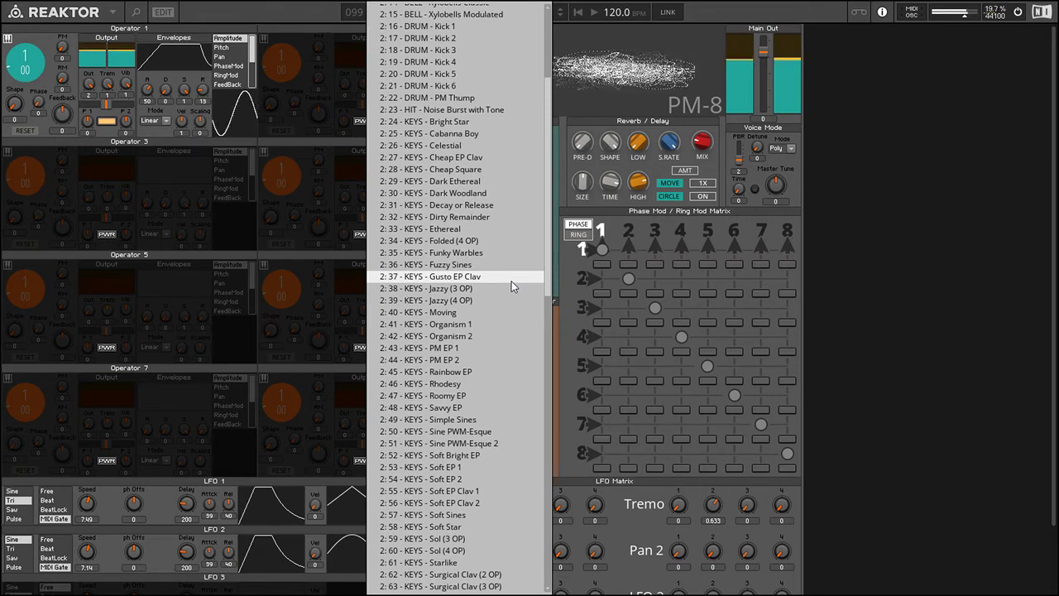
pyautogui.scroll(-3, 496, 321)
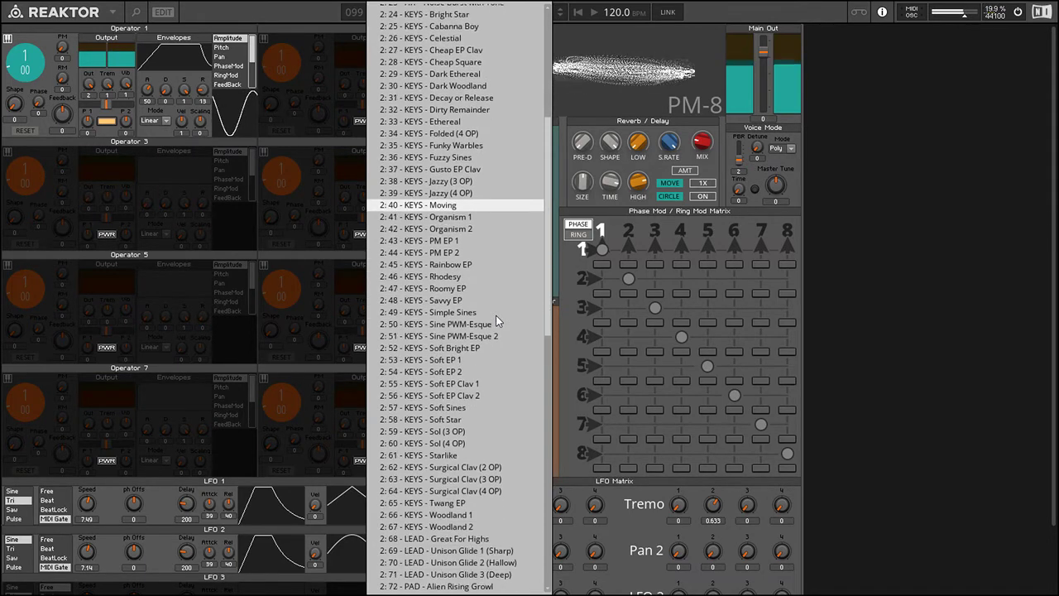
pyautogui.scroll(1, 495, 315)
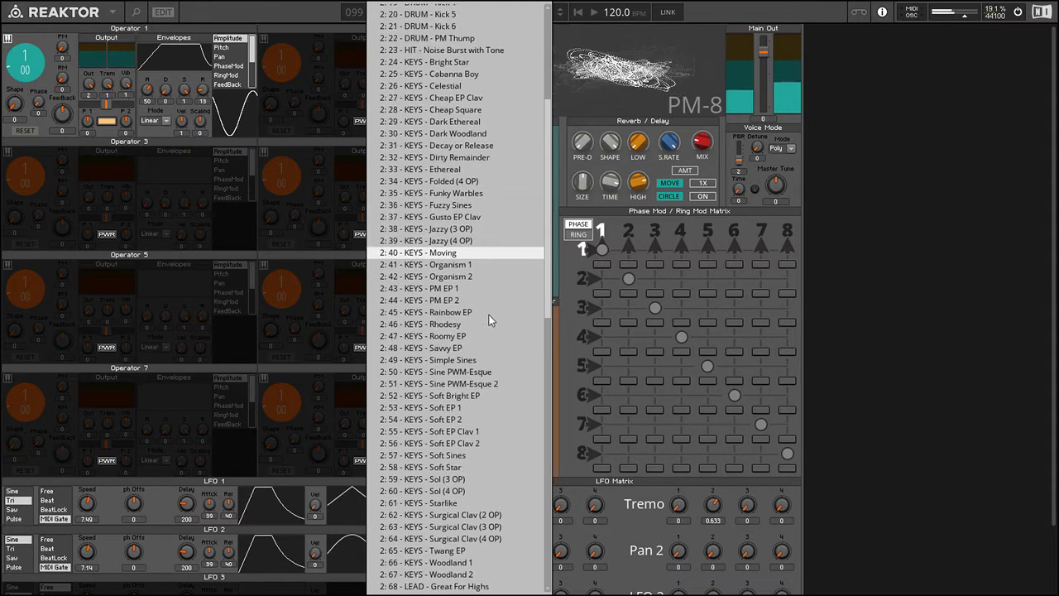
pyautogui.click(479, 230)
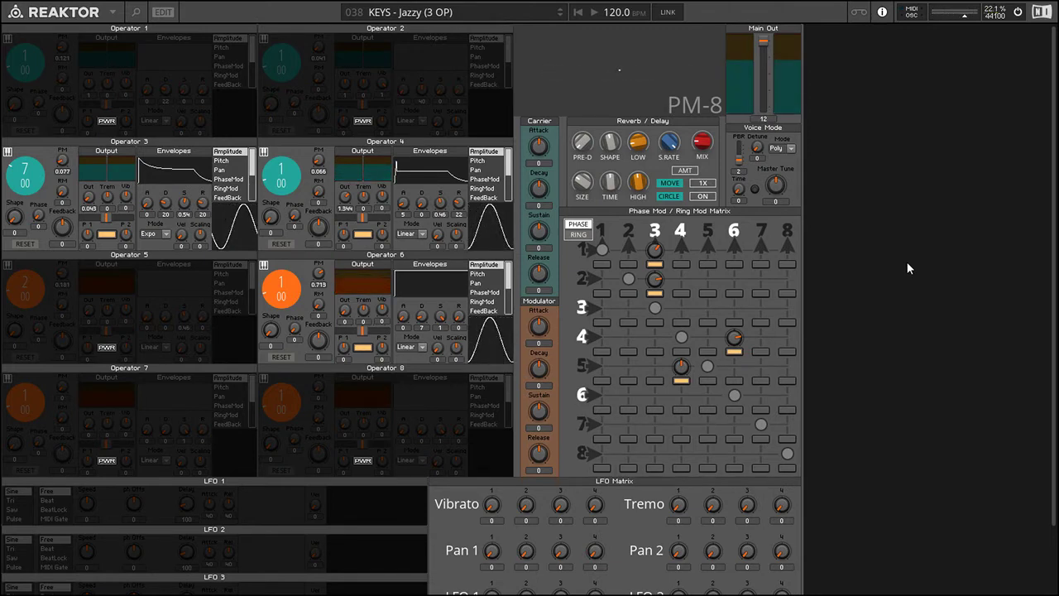
# Browse the current bank's presets and load KEYS - Cheap EP Clav
pyautogui.click(493, 18)
pyautogui.scroll(-2, 487, 248)
pyautogui.scroll(-2, 487, 264)
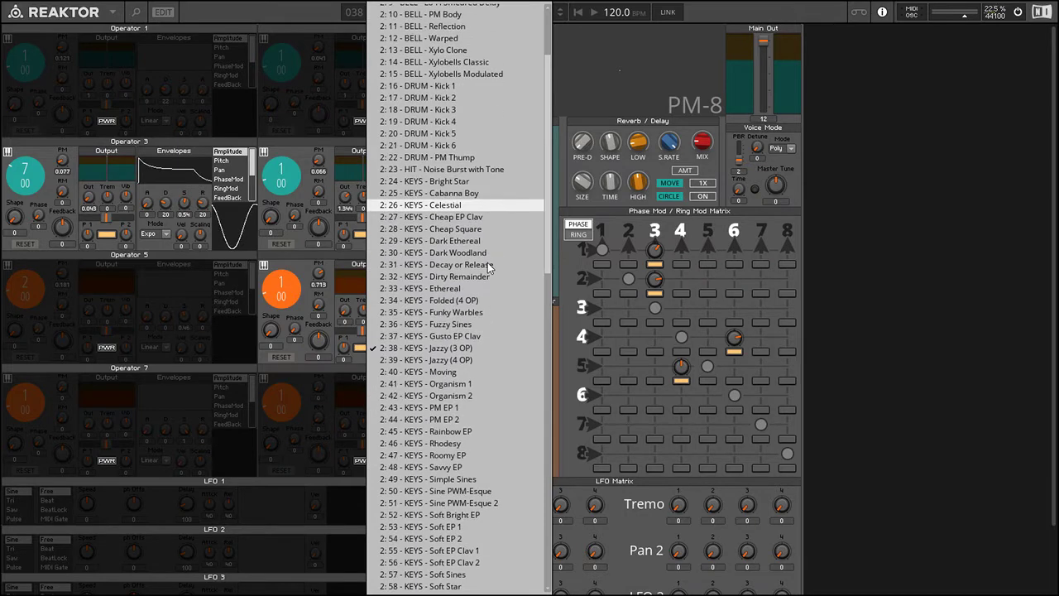
pyautogui.scroll(-2, 487, 265)
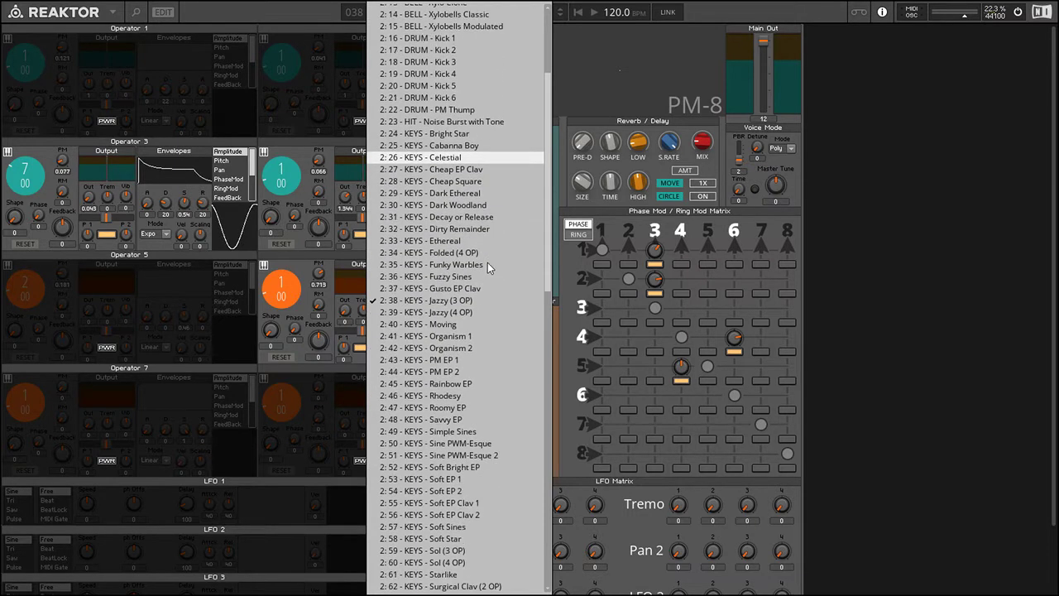
pyautogui.scroll(-3, 546, 273)
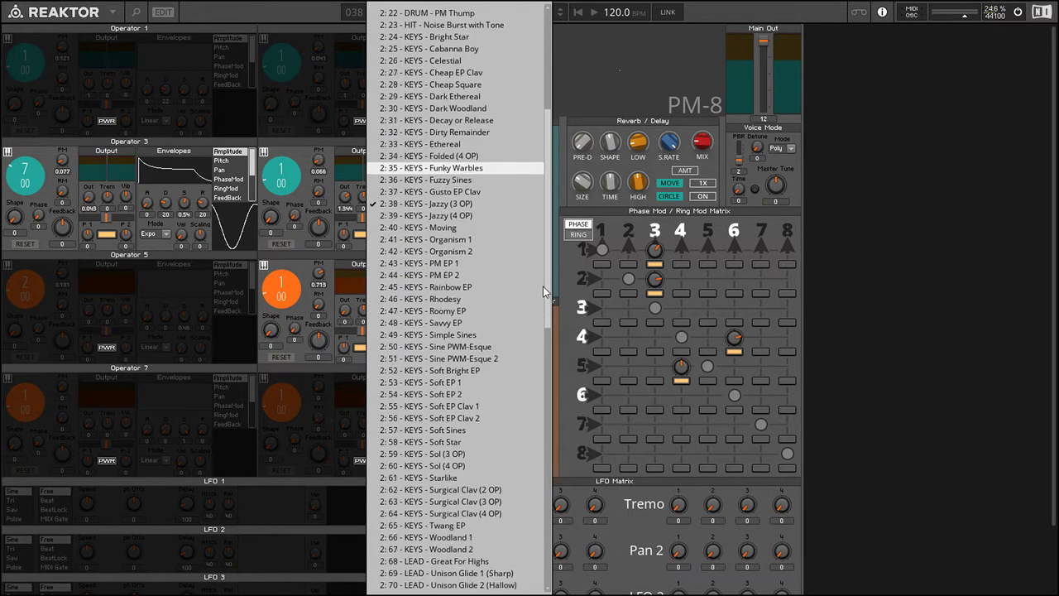
pyautogui.scroll(-2, 543, 298)
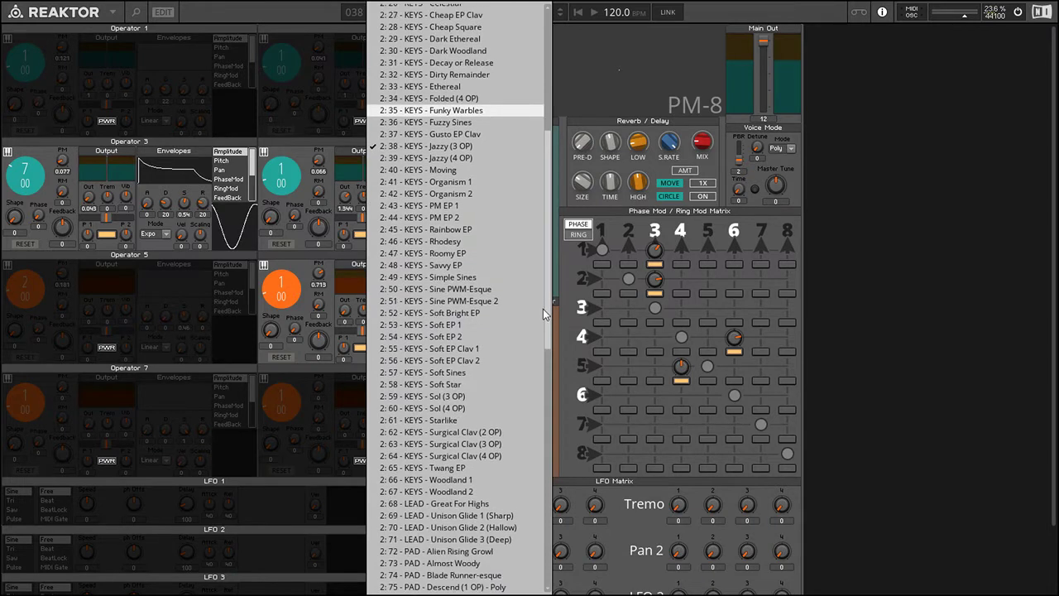
pyautogui.moveTo(543, 309); pyautogui.dragTo(543, 326)
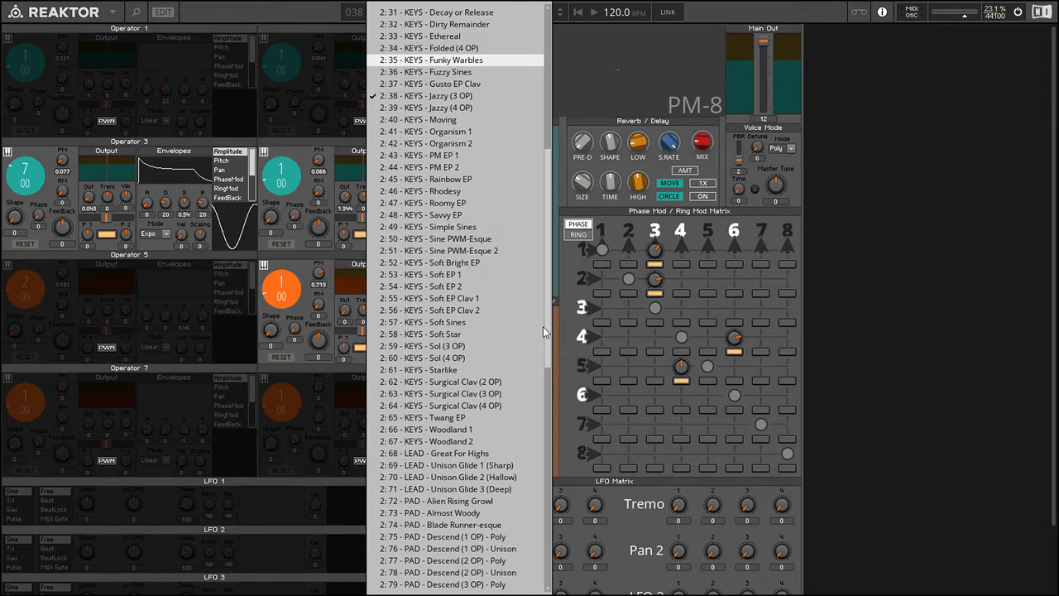
pyautogui.moveTo(543, 326); pyautogui.dragTo(542, 260)
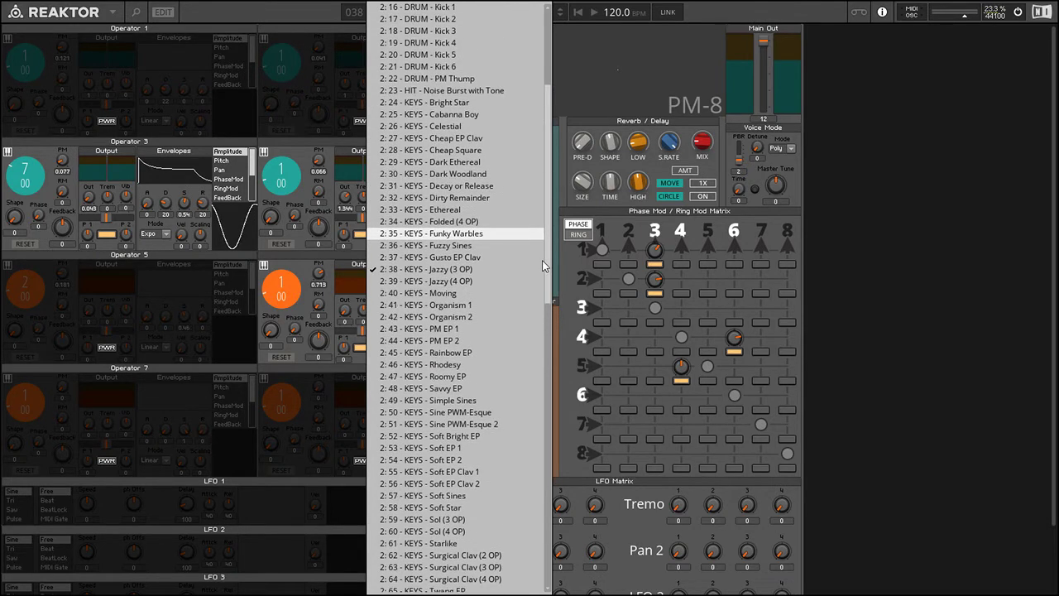
pyautogui.click(491, 139)
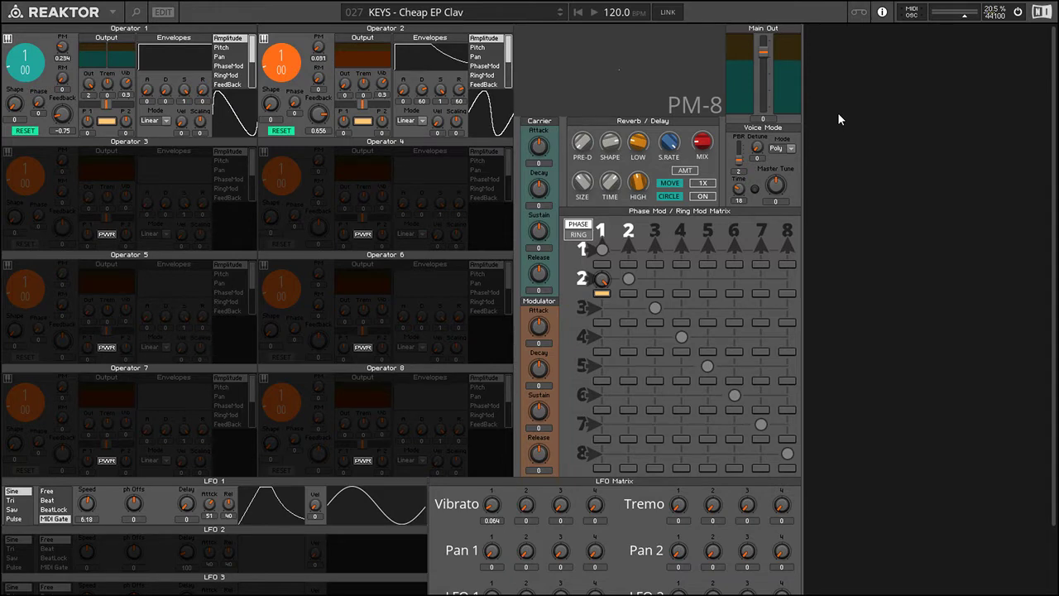
# Load the preset TEMPLATE - 1 OP from the embedded INIT + TEMPLATES bank
pyautogui.click(491, 13)
pyautogui.moveTo(483, 12)
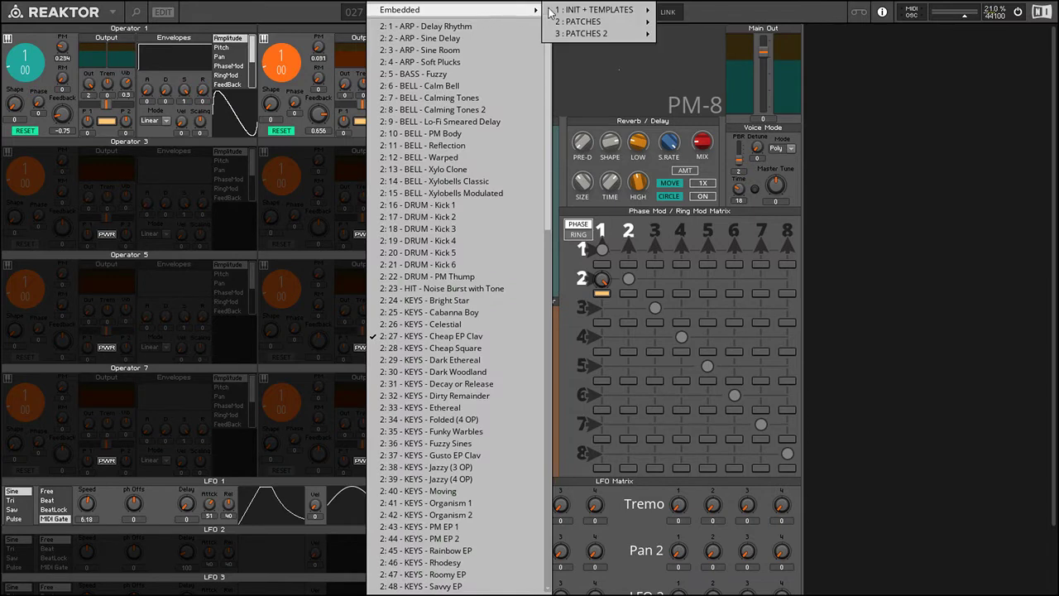
pyautogui.moveTo(594, 12)
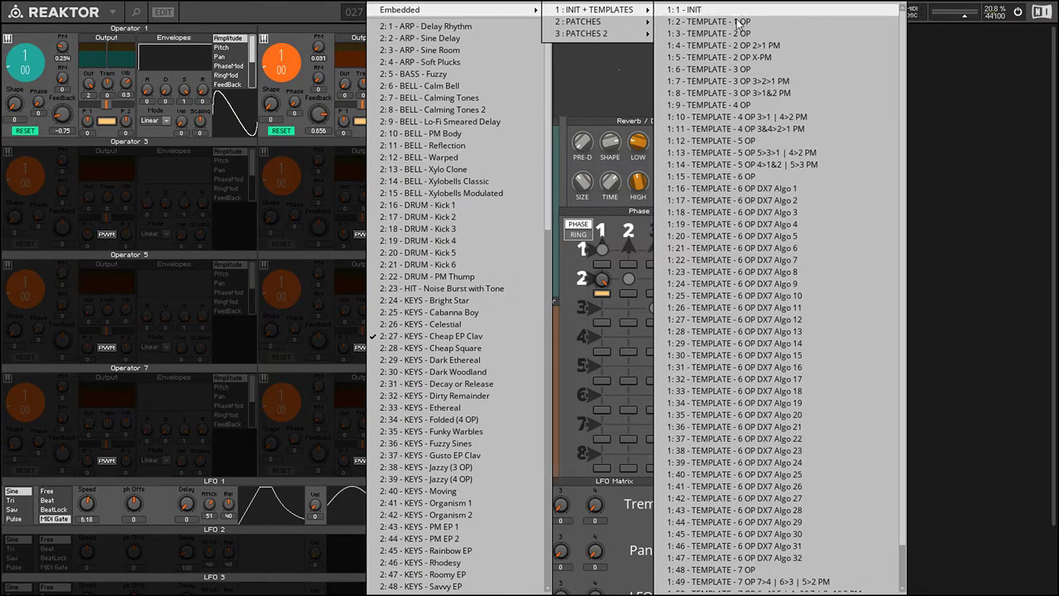
pyautogui.click(708, 22)
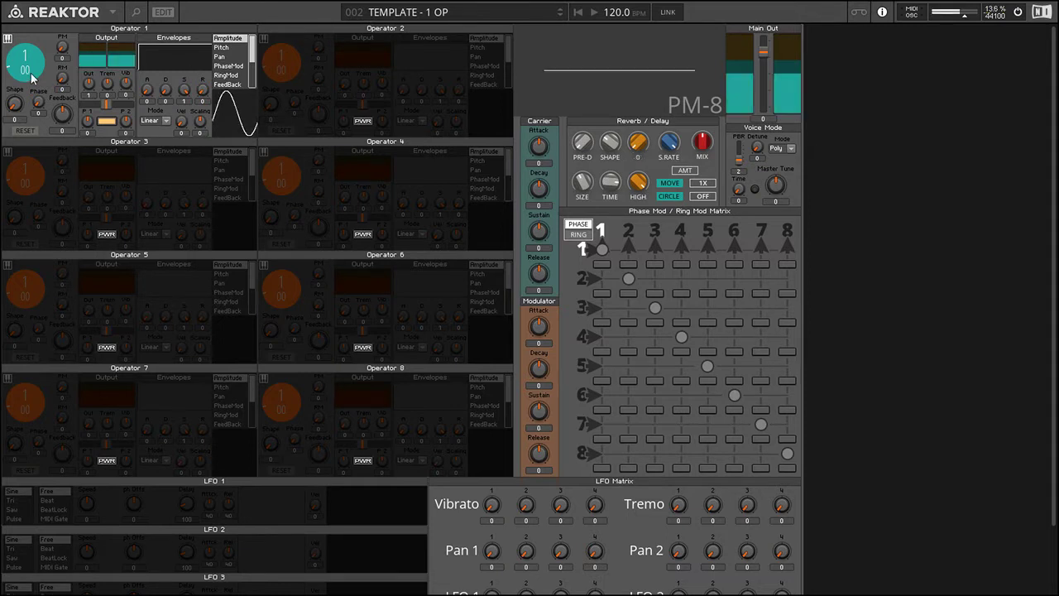
# Try different frequency ratios on Operator 1, including 1/16 and 0, and reset the ratio to its default of 1
pyautogui.moveTo(24, 59); pyautogui.dragTo(30, 29)
pyautogui.moveTo(31, 75); pyautogui.dragTo(30, 60)
pyautogui.moveTo(25, 10); pyautogui.dragTo(42, 276)
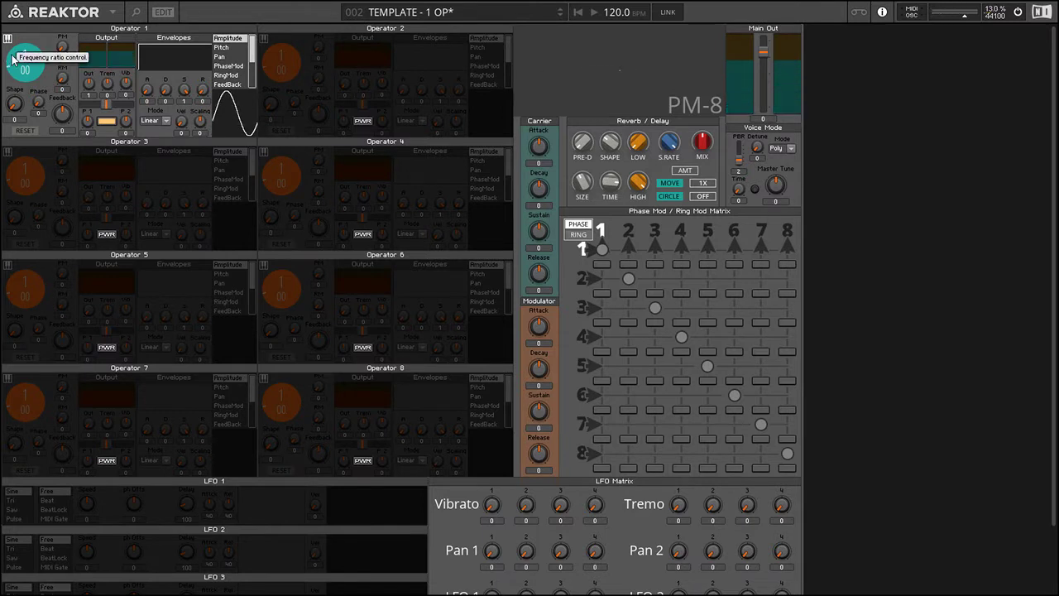
pyautogui.moveTo(28, 61); pyautogui.dragTo(35, 92)
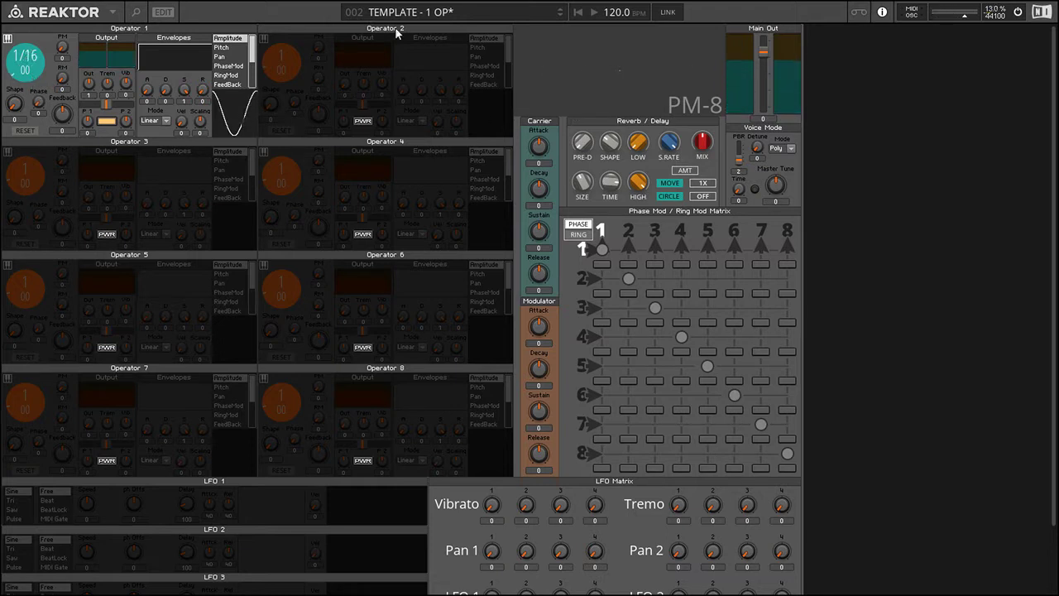
pyautogui.moveTo(44, 52); pyautogui.dragTo(40, 70)
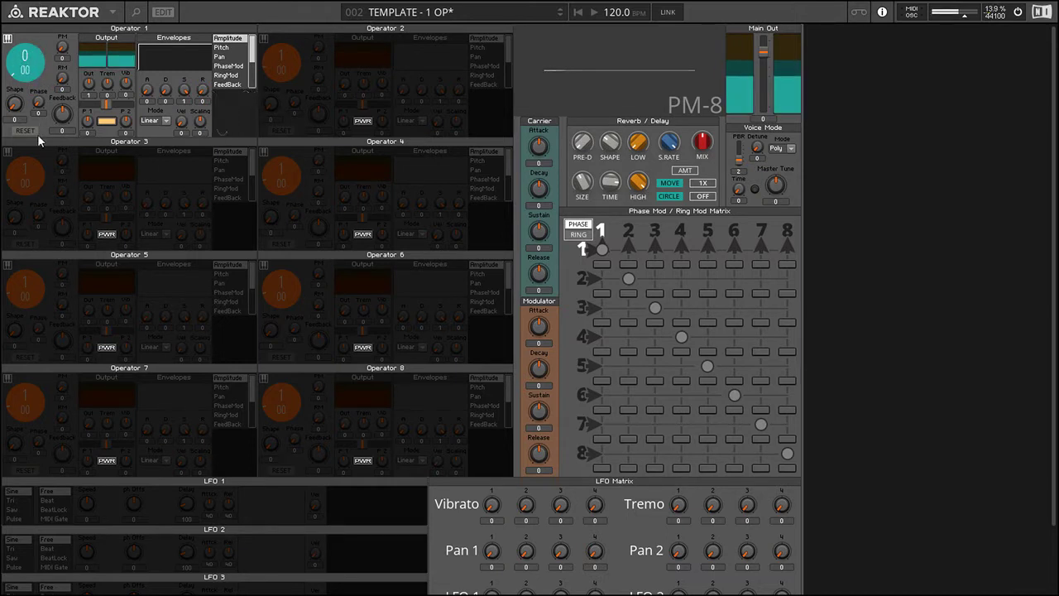
pyautogui.doubleClick(24, 56)
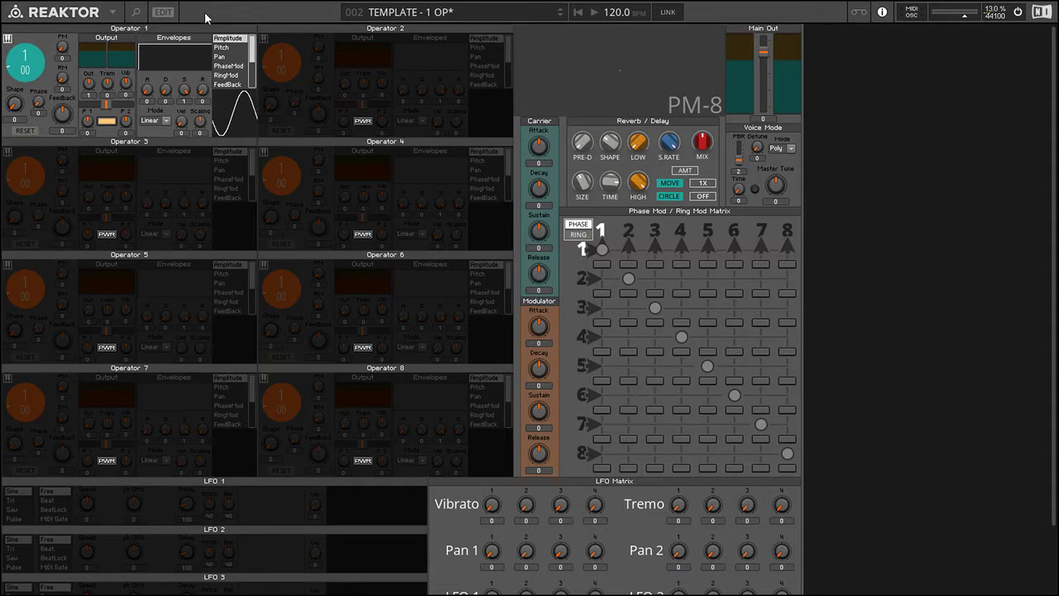
# Load the preset TEMPLATE - 2 OP from the current template bank
pyautogui.click(392, 15)
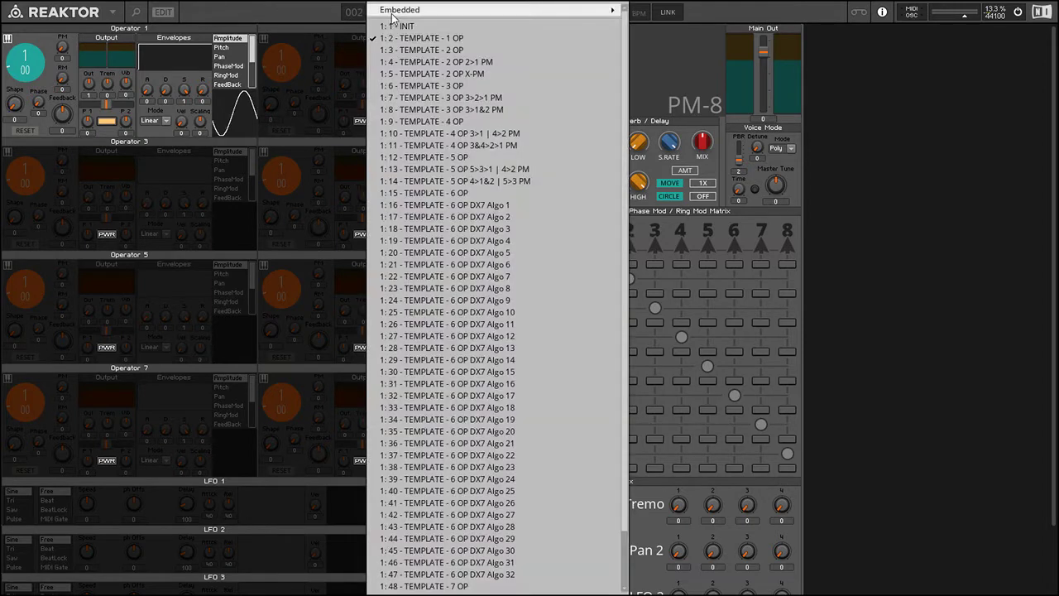
pyautogui.click(424, 50)
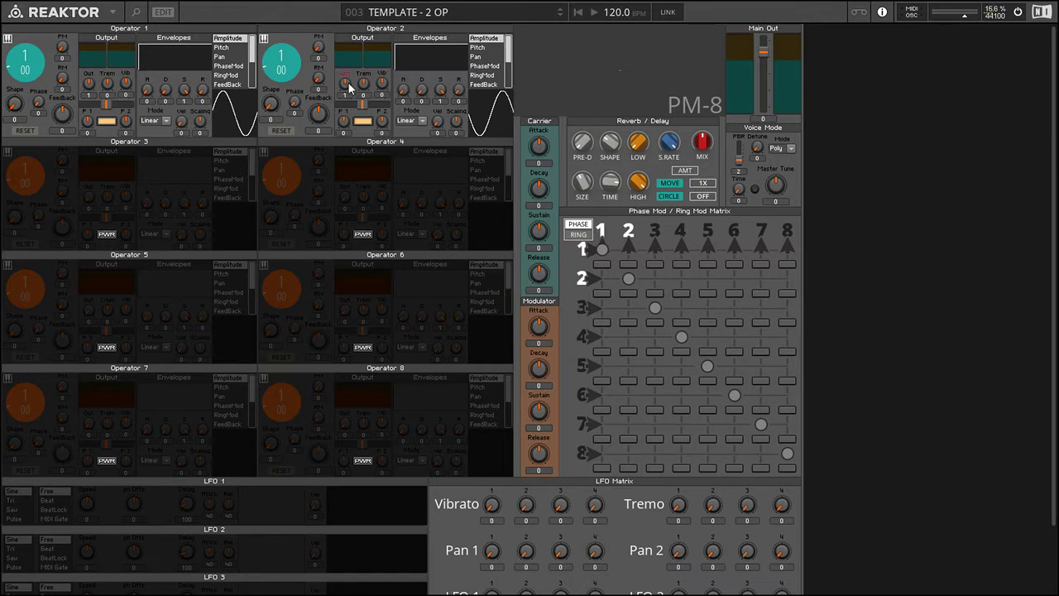
# Lower the Out level of Operators 1 and 2 to 0, then restore Operator 1's Out level to 1
pyautogui.moveTo(346, 89); pyautogui.dragTo(346, 116)
pyautogui.moveTo(88, 88); pyautogui.dragTo(124, 262)
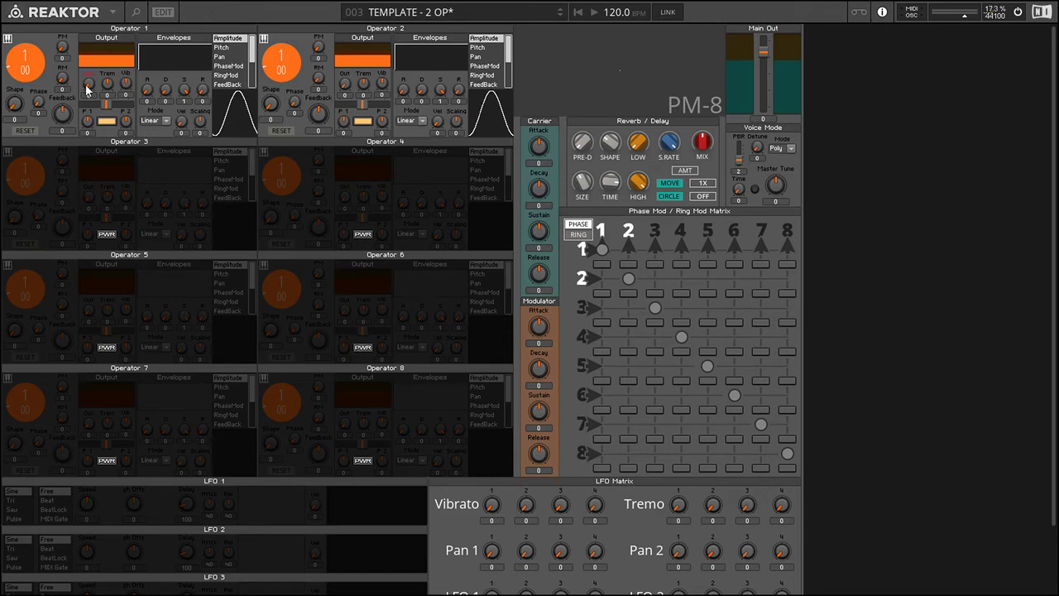
pyautogui.moveTo(93, 90)
pyautogui.mouseDown()
pyautogui.moveTo(94, 77)
pyautogui.moveTo(95, 91)
pyautogui.mouseUp()
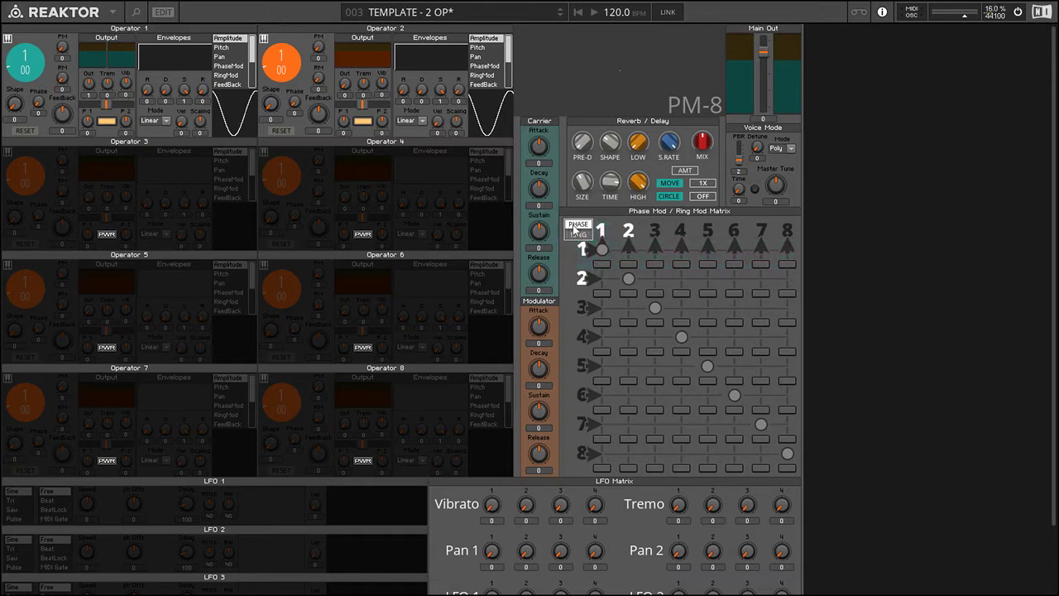
# Route Operator 2 into Operator 1 in the phase modulation matrix and enable phase reset on both operators
pyautogui.click(602, 289)
pyautogui.click(25, 131)
pyautogui.click(286, 130)
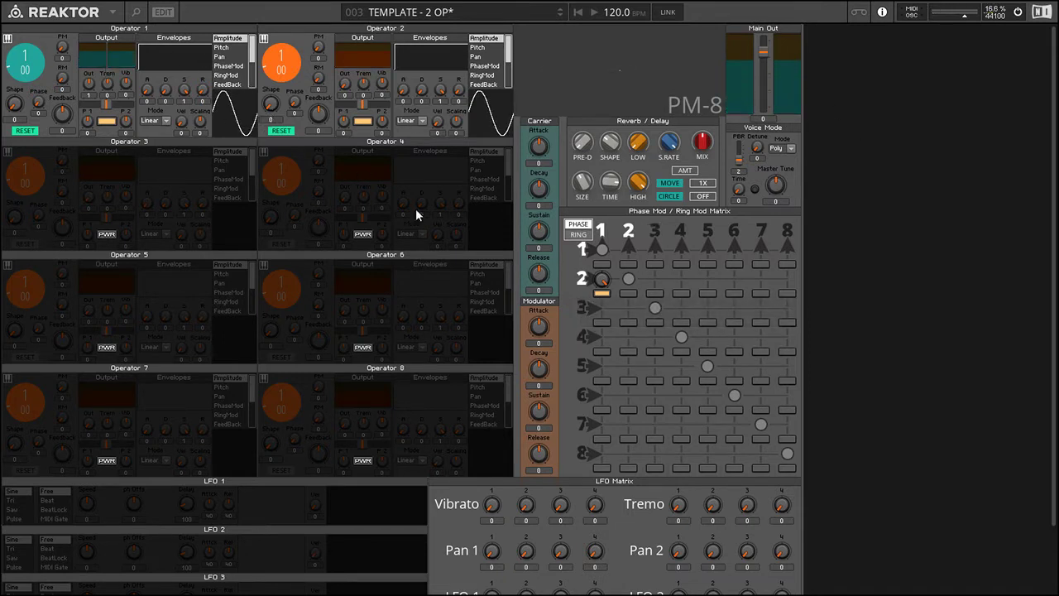
# Set Operator 1's PM amount to 0 and replace the phase modulation route from Operator 2 to 1 with a ring modulation route
pyautogui.moveTo(67, 49); pyautogui.dragTo(61, 99)
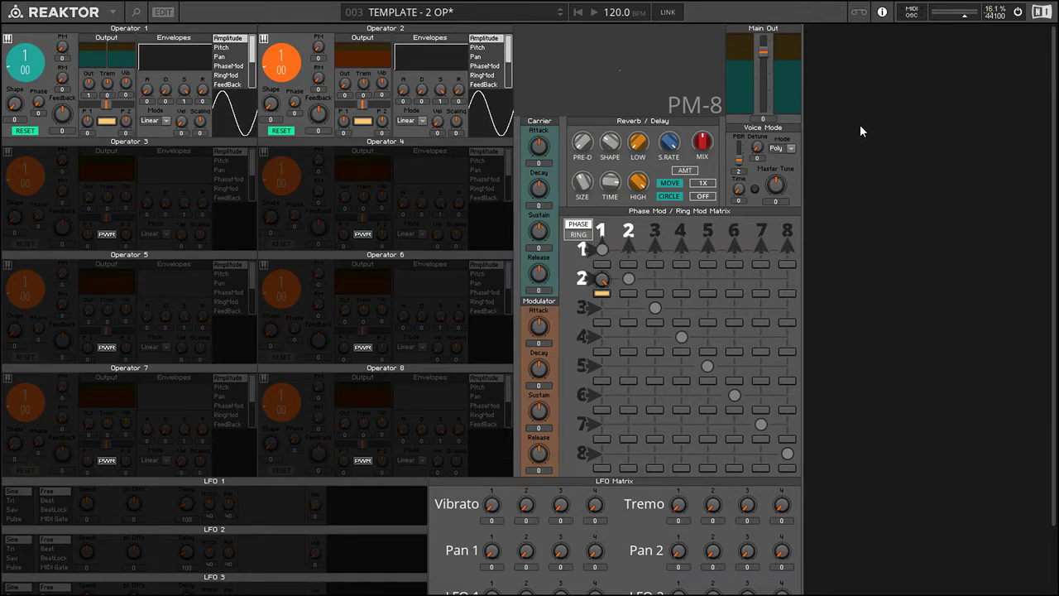
pyautogui.click(602, 279)
pyautogui.click(578, 235)
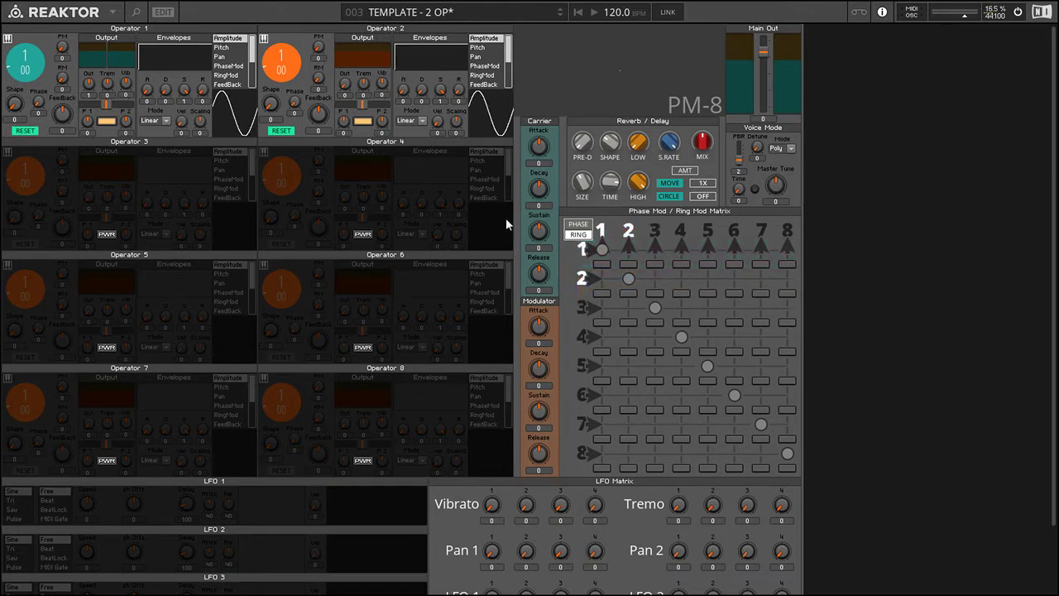
pyautogui.click(597, 287)
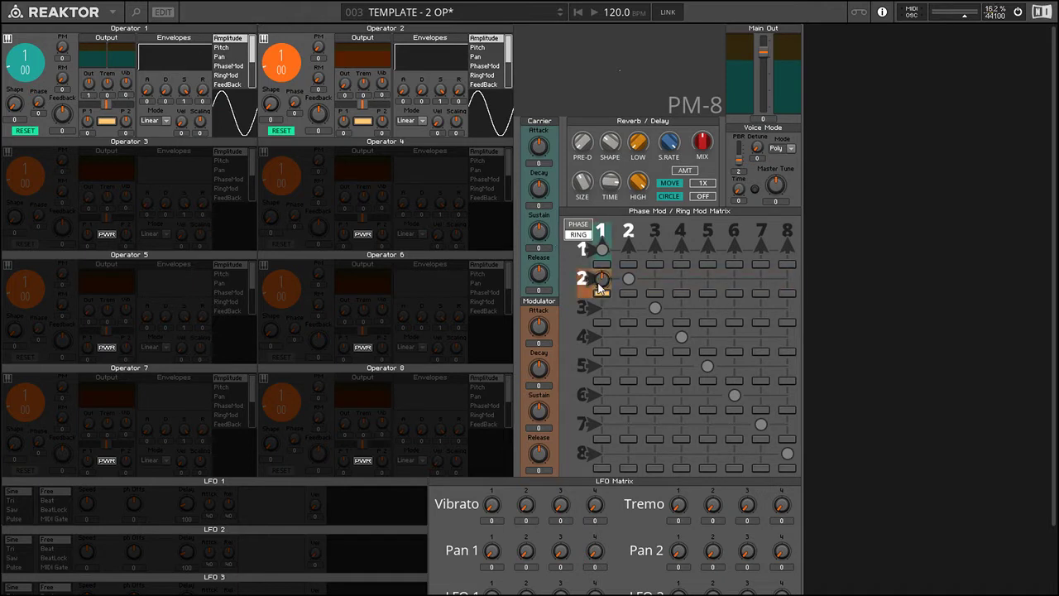
pyautogui.click(577, 224)
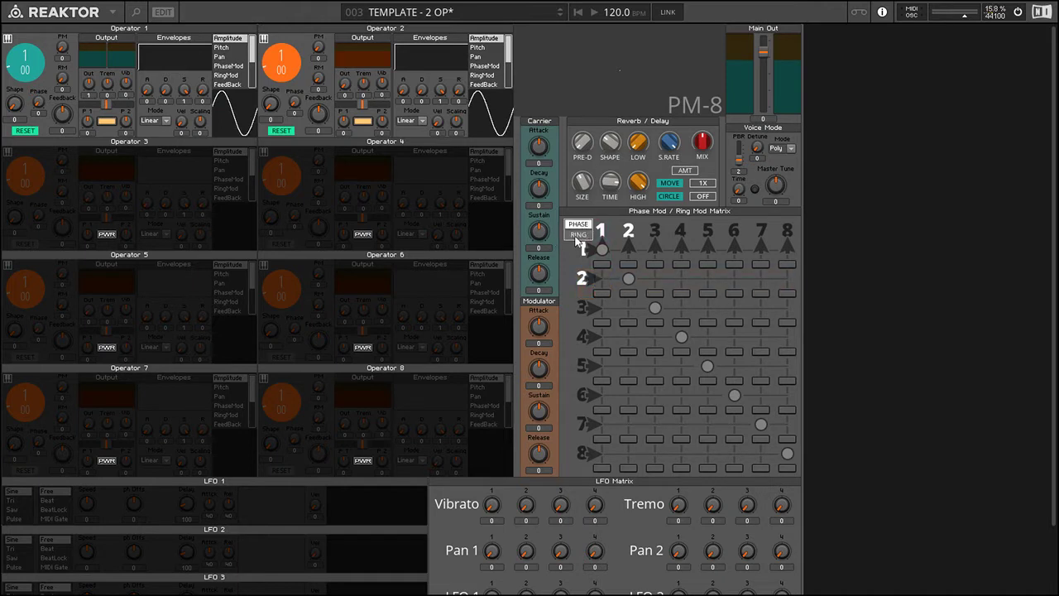
pyautogui.click(577, 234)
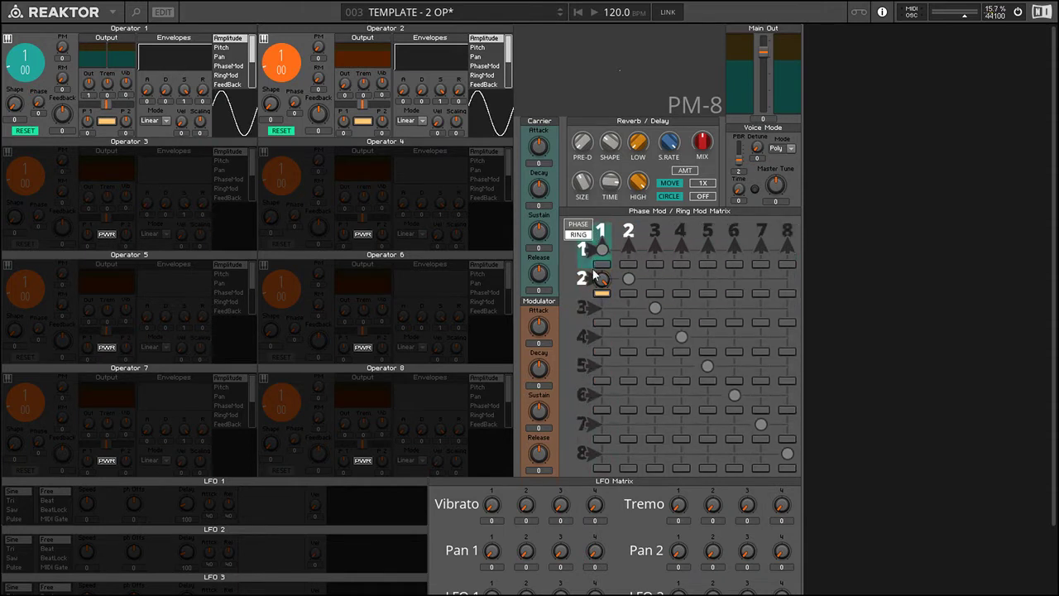
pyautogui.moveTo(584, 364)
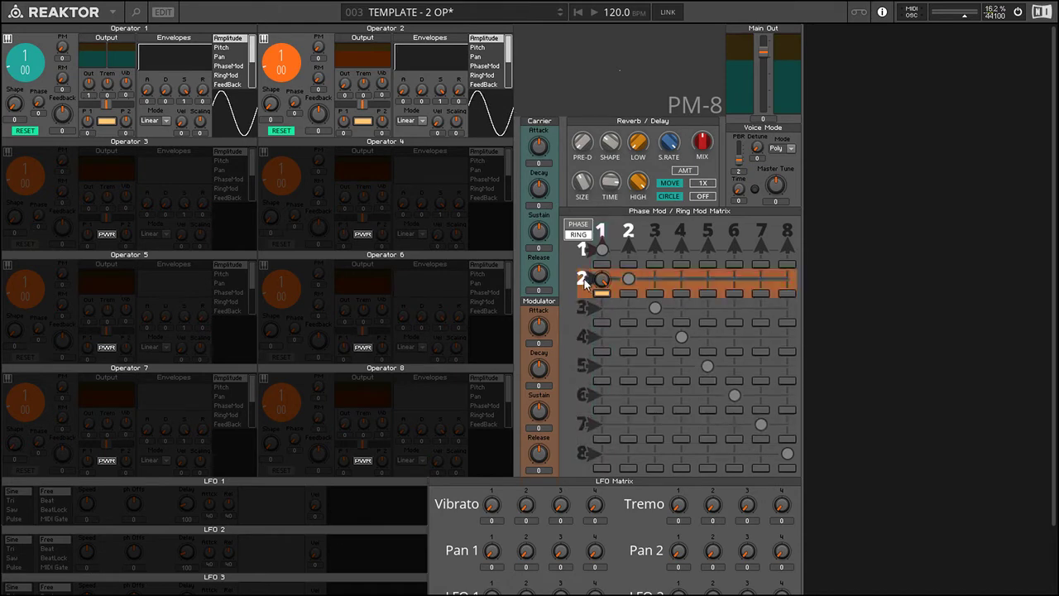
pyautogui.moveTo(584, 280)
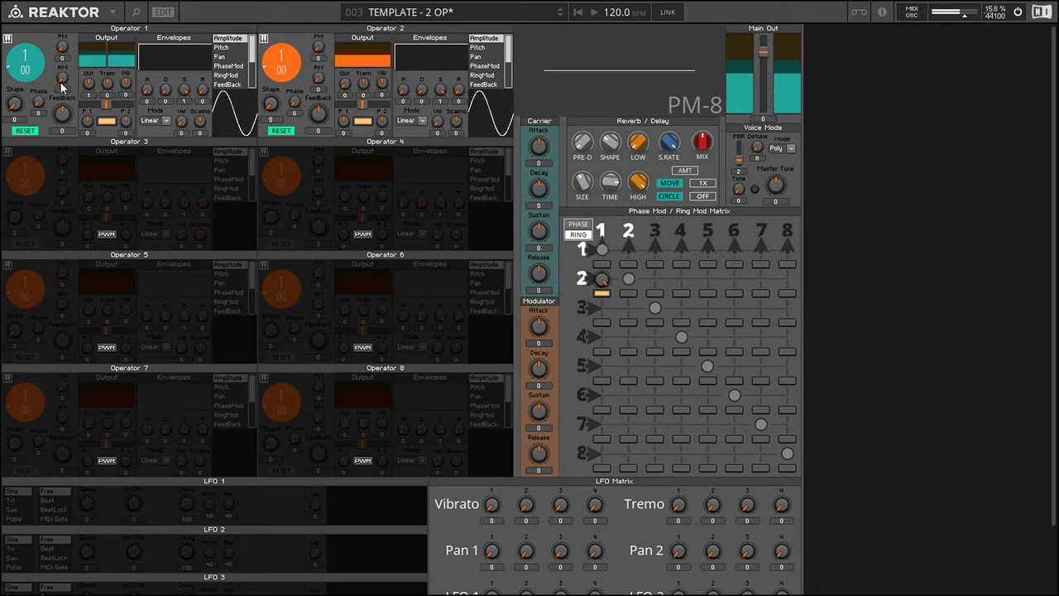
# Raise Operator 1's RM amount to 1, then reduce it to 0.5
pyautogui.moveTo(62, 85); pyautogui.dragTo(68, 15)
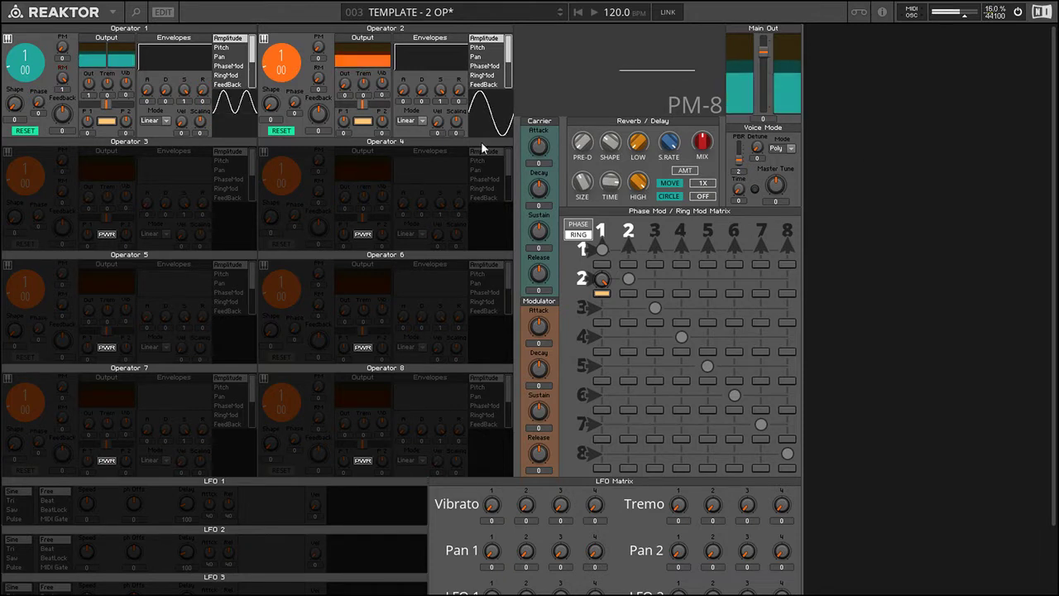
pyautogui.moveTo(62, 77); pyautogui.dragTo(66, 128)
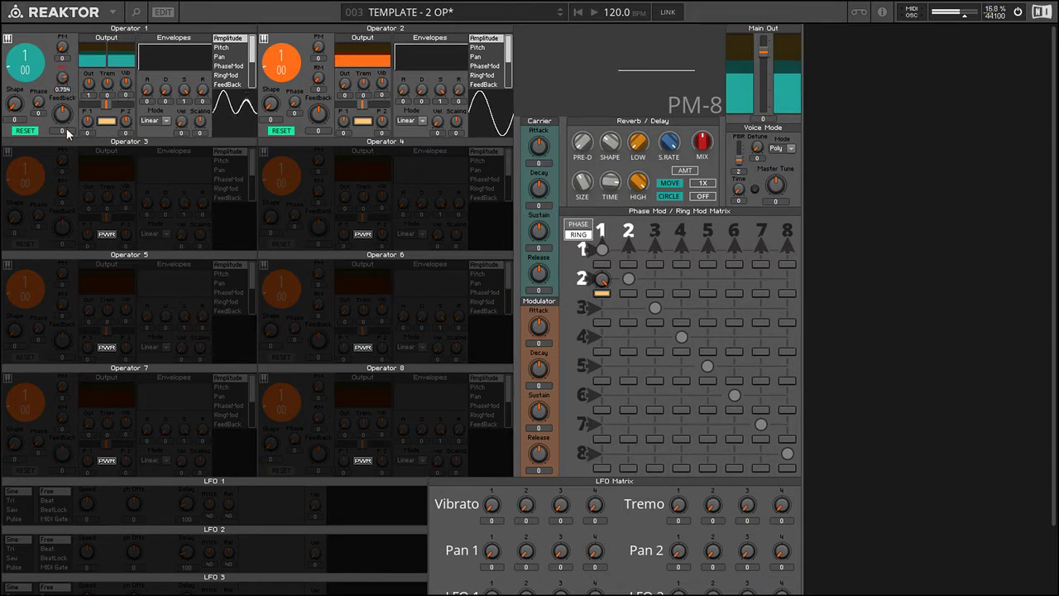
pyautogui.moveTo(66, 88); pyautogui.dragTo(66, 124)
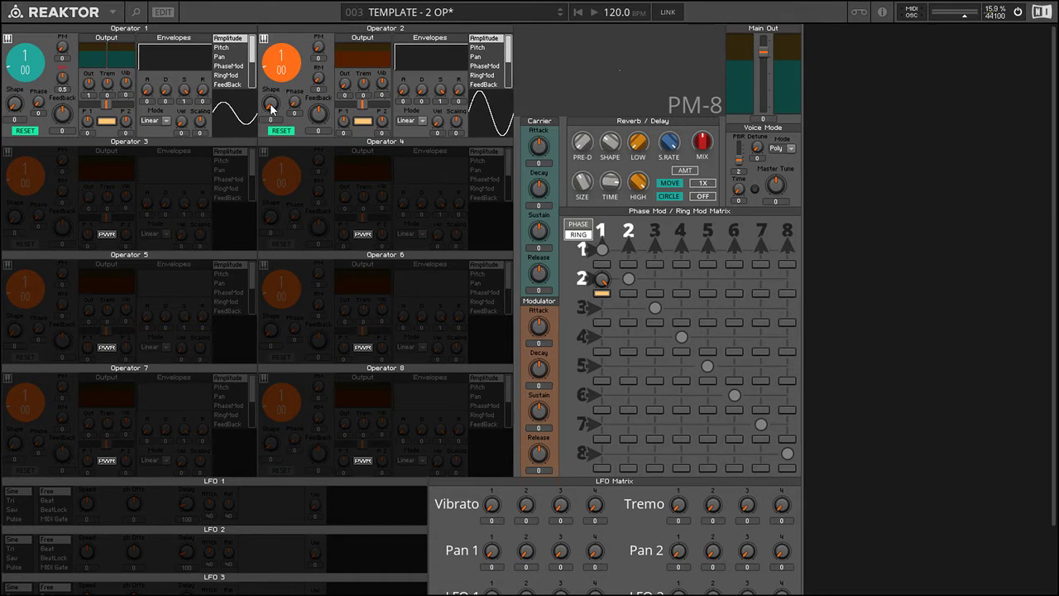
# Try waveform Shape 3 on Operator 2 while varying Operator 1's RM amount, then reset the shape to 0
pyautogui.moveTo(270, 109); pyautogui.dragTo(282, 6)
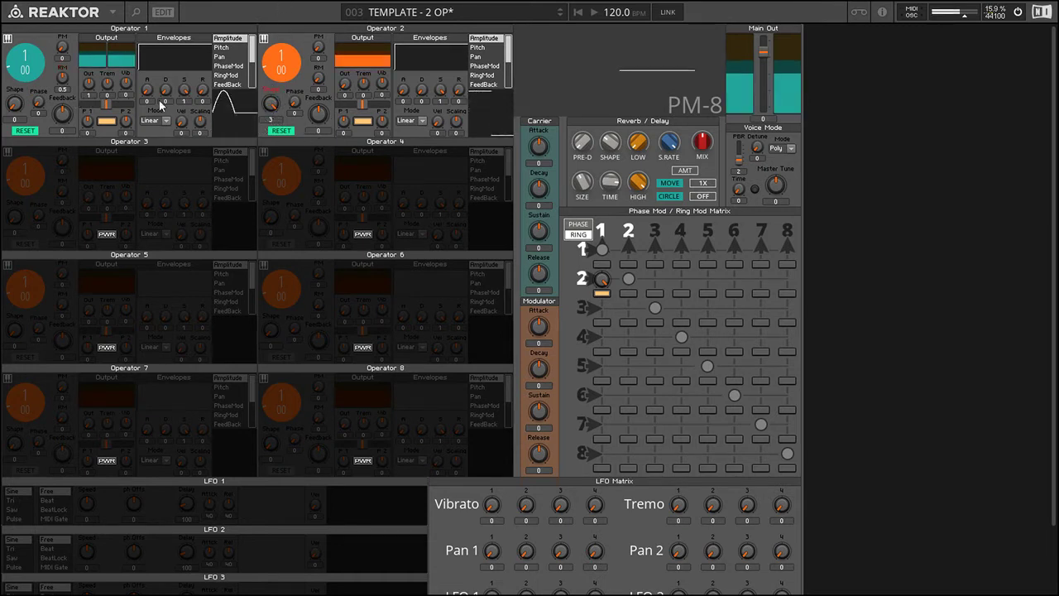
pyautogui.moveTo(60, 89); pyautogui.dragTo(56, 181)
pyautogui.click(270, 109)
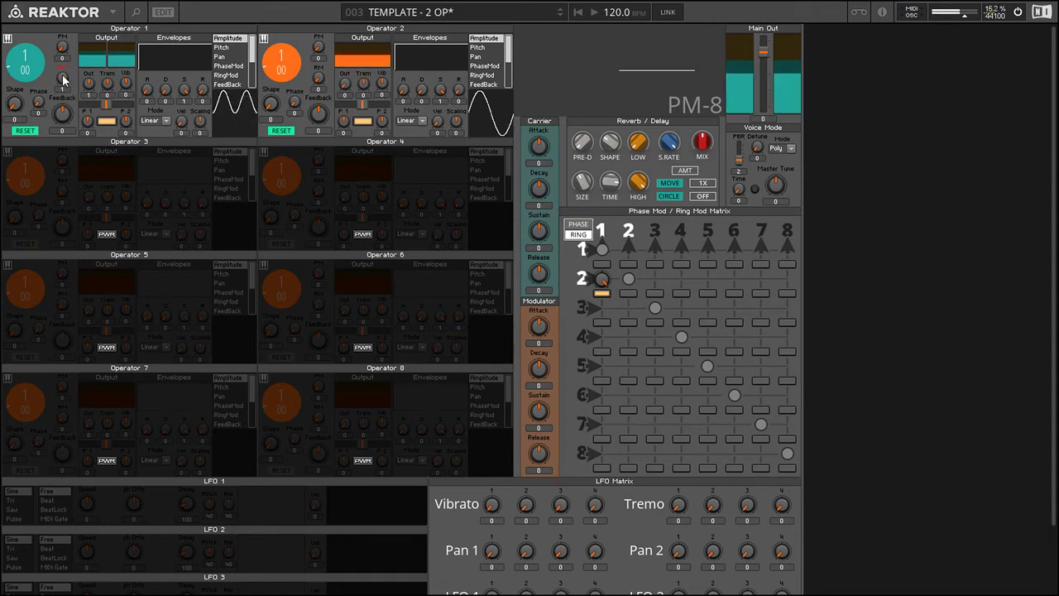
# Set Operator 1's RM amount to 0 and adjust Operator 2's frequency ratio, bringing it back to 1
pyautogui.moveTo(62, 76); pyautogui.dragTo(80, 112)
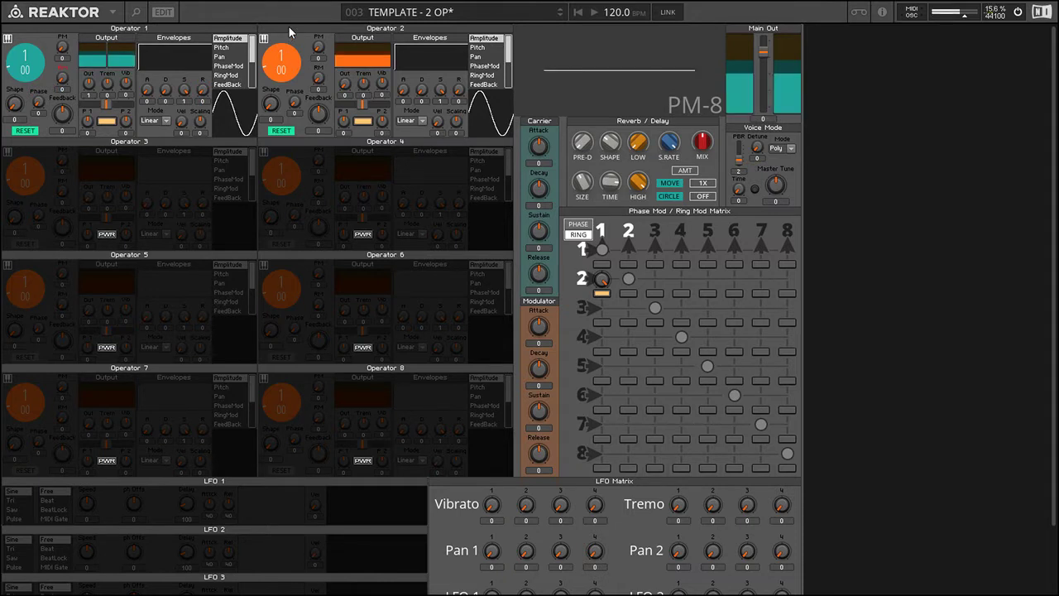
pyautogui.moveTo(264, 76); pyautogui.dragTo(289, 287)
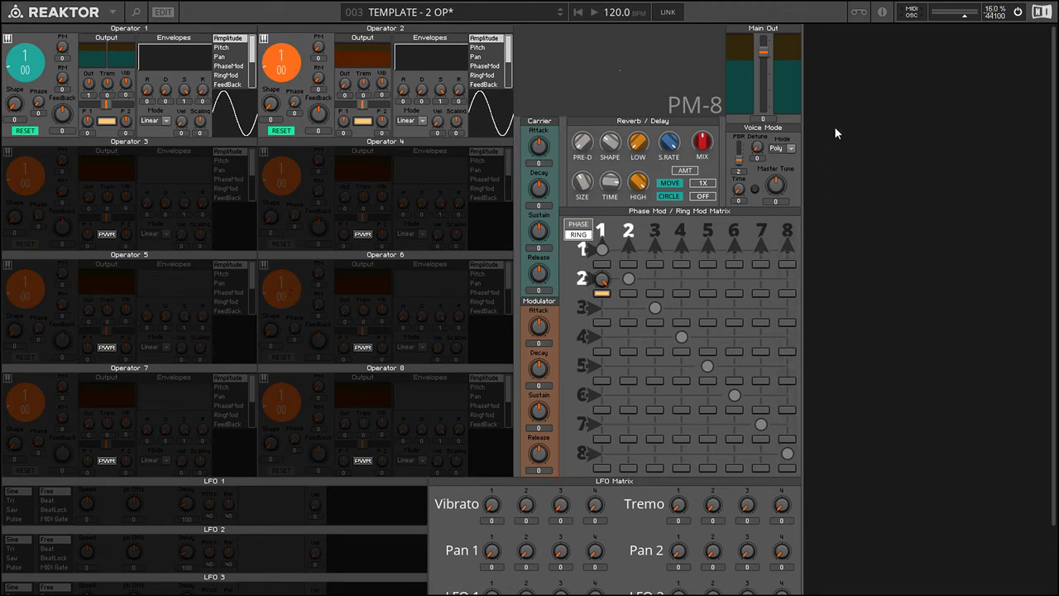
pyautogui.moveTo(284, 56); pyautogui.dragTo(292, 116)
pyautogui.moveTo(289, 55); pyautogui.dragTo(277, 59)
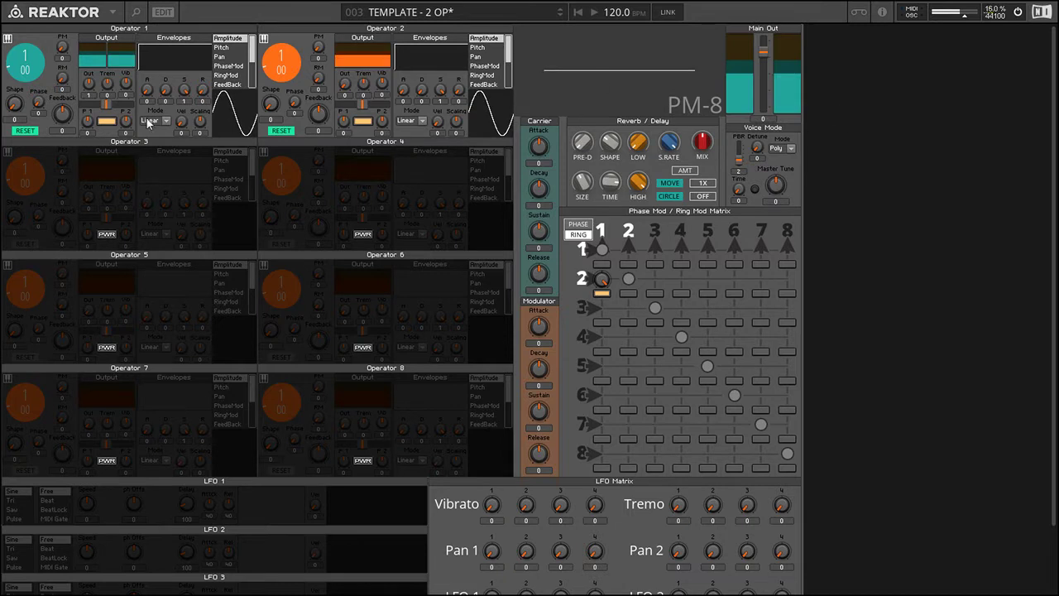
# With Operator 1's RM amount at 1, try ratios 2, 3 and 1/2 on Operator 2, ending at 0.01
pyautogui.moveTo(284, 60); pyautogui.dragTo(287, 51)
pyautogui.moveTo(70, 88); pyautogui.dragTo(70, 76)
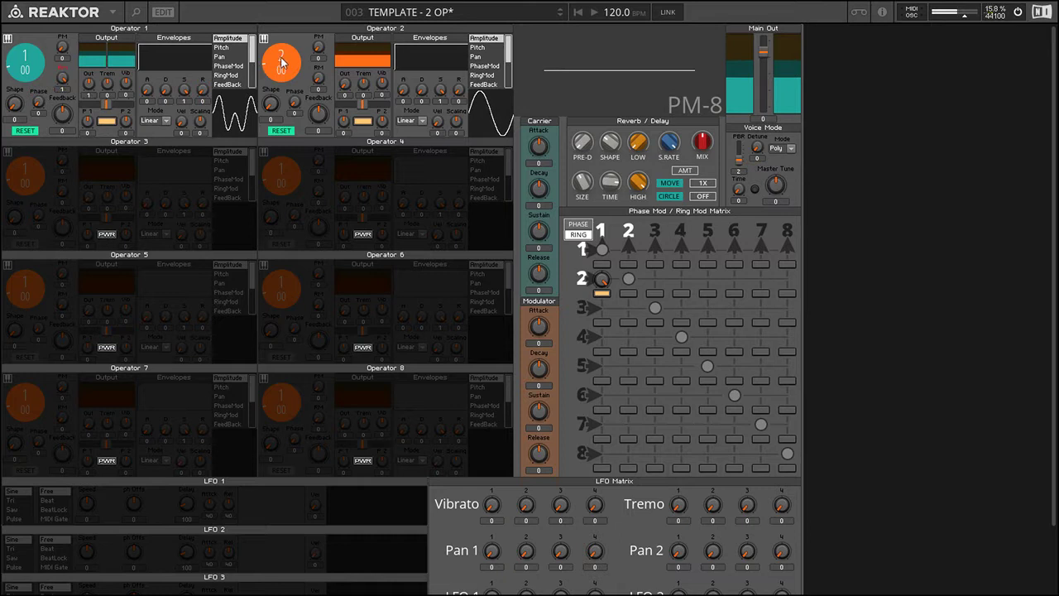
pyautogui.moveTo(283, 62); pyautogui.dragTo(294, 274)
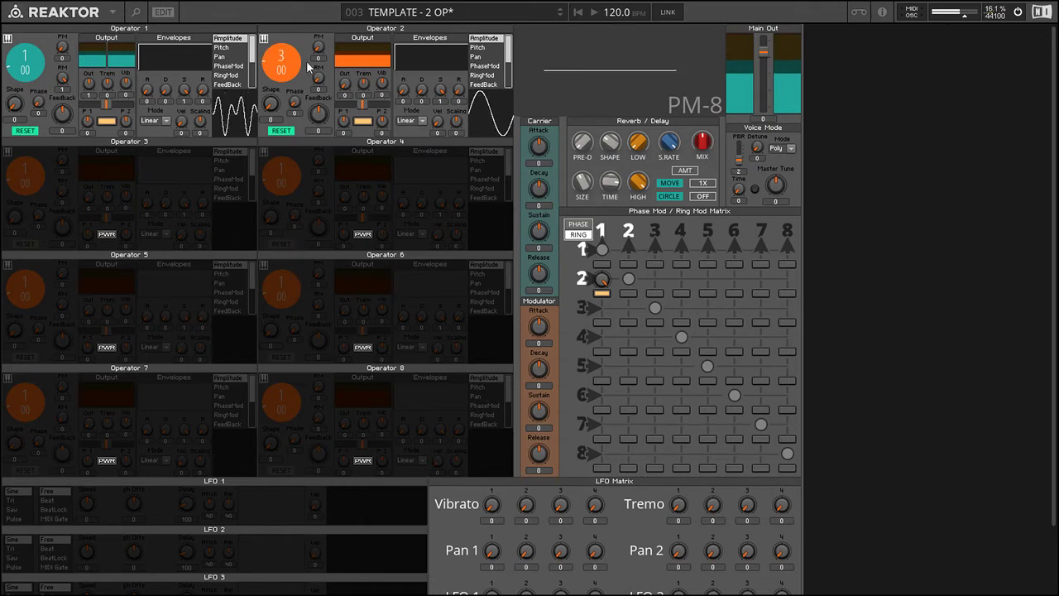
pyautogui.moveTo(289, 61); pyautogui.dragTo(291, 64)
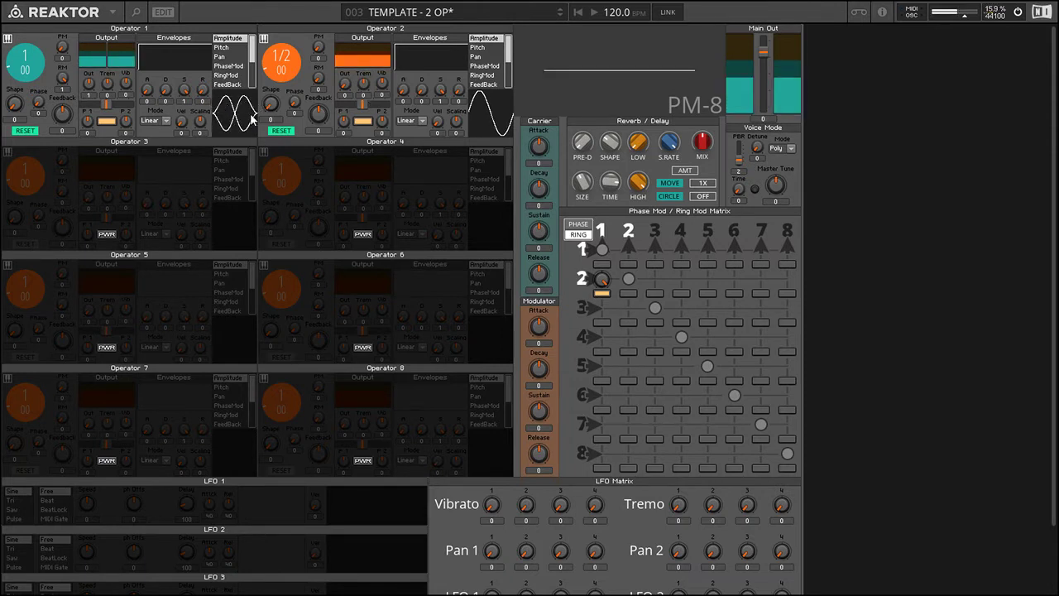
pyautogui.moveTo(294, 55)
pyautogui.mouseDown()
pyautogui.moveTo(296, 91)
pyautogui.moveTo(287, 73)
pyautogui.mouseUp()
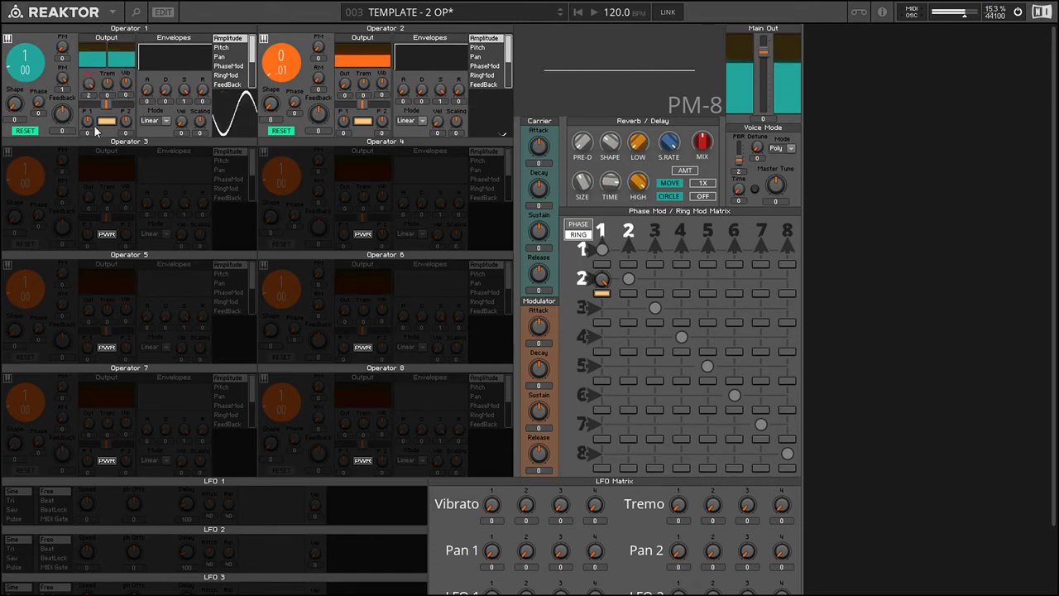
# Try different Feedback amounts on Operator 1, including 0.578, return it to 0, and shift the operator's Phase to 42.2
pyautogui.moveTo(57, 116); pyautogui.dragTo(64, 66)
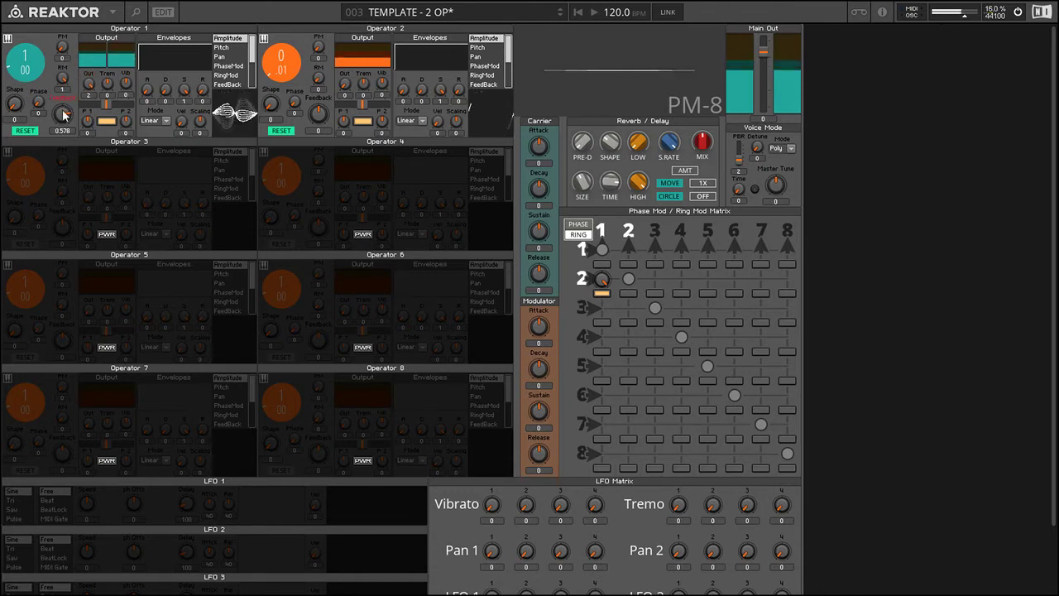
pyautogui.moveTo(66, 109); pyautogui.dragTo(63, 138)
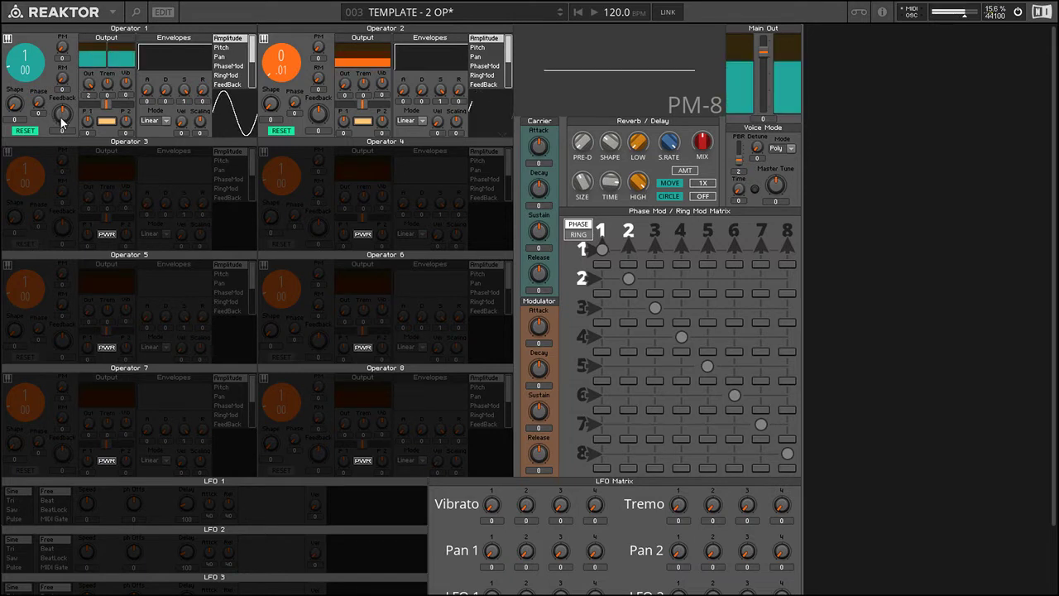
pyautogui.moveTo(62, 121); pyautogui.dragTo(69, 54)
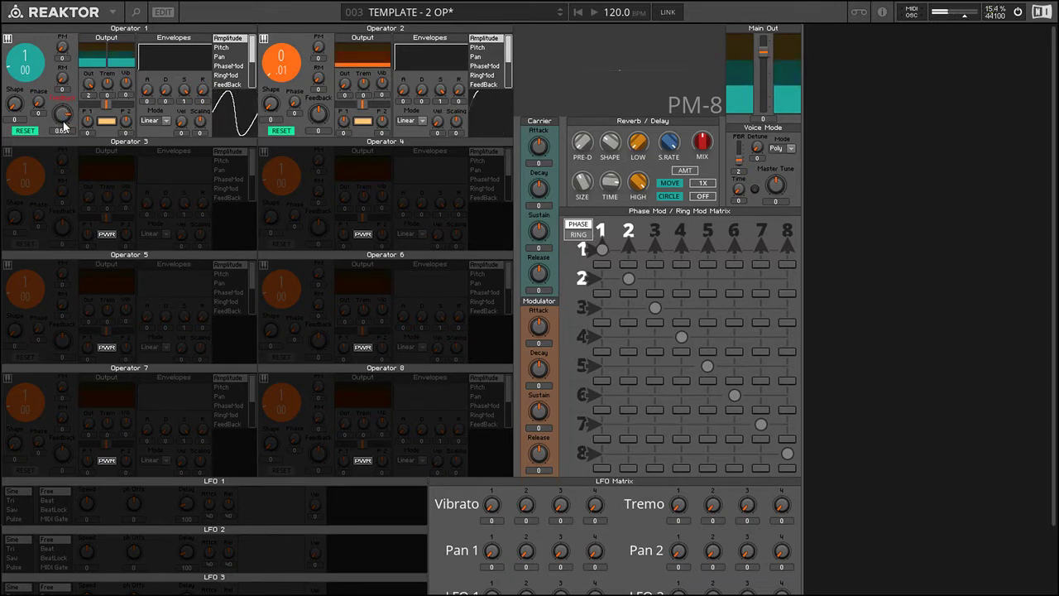
pyautogui.moveTo(65, 124)
pyautogui.mouseDown()
pyautogui.moveTo(90, 259)
pyautogui.moveTo(72, 128)
pyautogui.mouseUp()
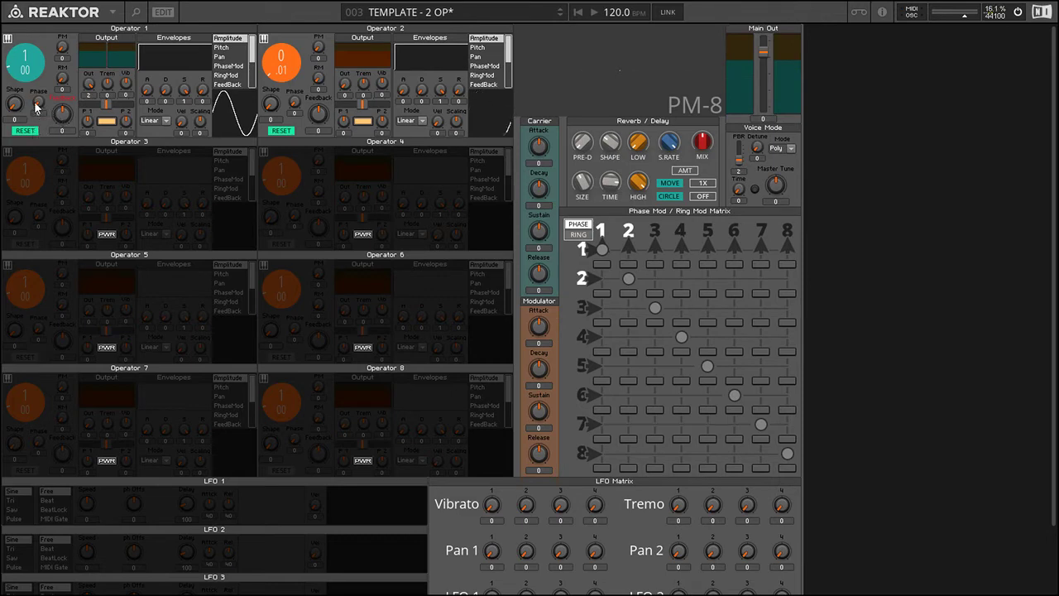
pyautogui.moveTo(38, 108); pyautogui.dragTo(39, 92)
pyautogui.moveTo(41, 108); pyautogui.dragTo(43, 63)
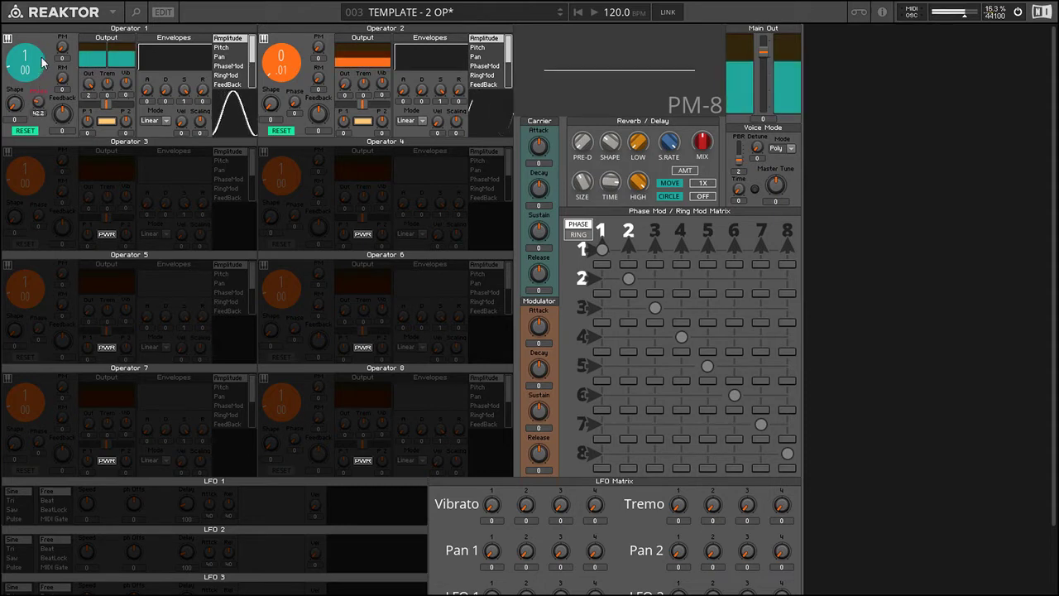
# Raise Operator 2's Out level to 2 and set its frequency ratio to 1.00
pyautogui.moveTo(346, 85); pyautogui.dragTo(347, 92)
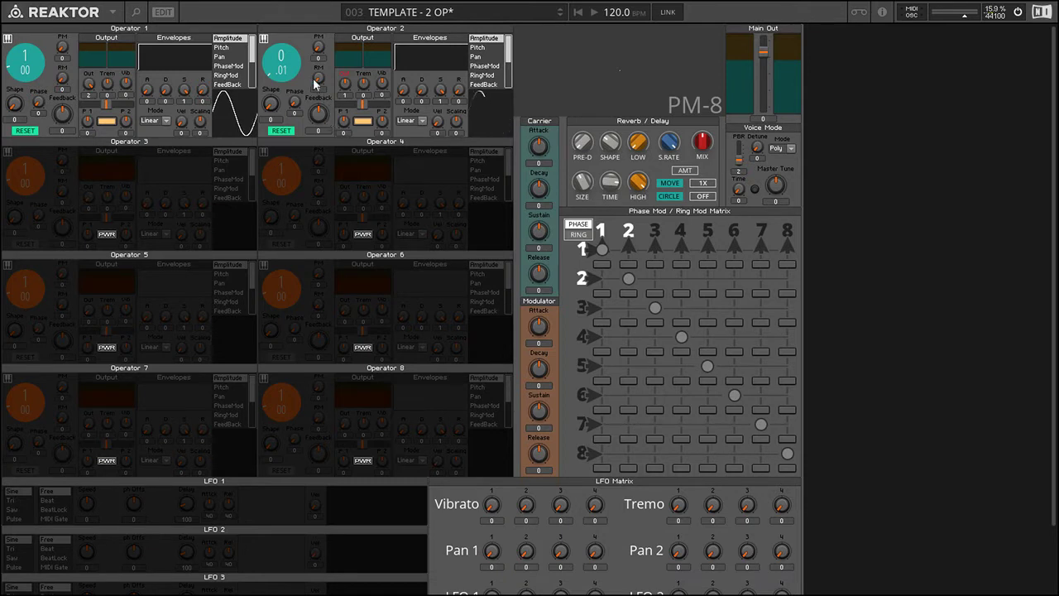
pyautogui.moveTo(278, 81); pyautogui.dragTo(282, 66)
# Offset Operator 1's Phase to 90
pyautogui.moveTo(37, 112); pyautogui.dragTo(46, 61)
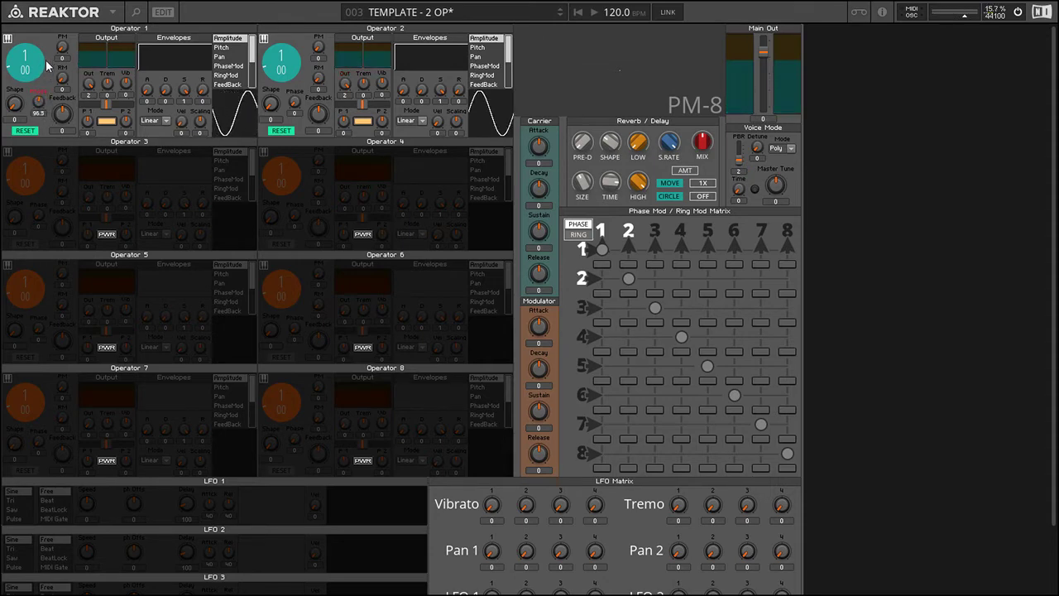
pyautogui.keyDown('ctrl'); pyautogui.click(41, 117); pyautogui.keyUp('ctrl')
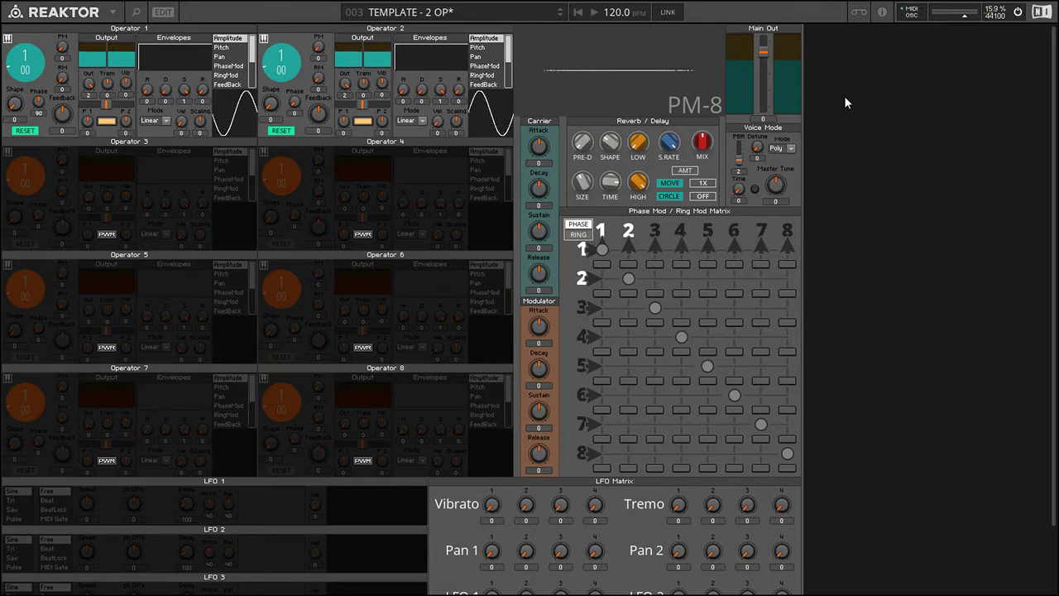
pyautogui.moveTo(36, 115); pyautogui.dragTo(37, 120)
pyautogui.moveTo(36, 108)
pyautogui.mouseDown()
pyautogui.moveTo(46, 33)
pyautogui.moveTo(44, 177)
pyautogui.moveTo(42, 65)
pyautogui.moveTo(40, 118)
pyautogui.mouseUp()
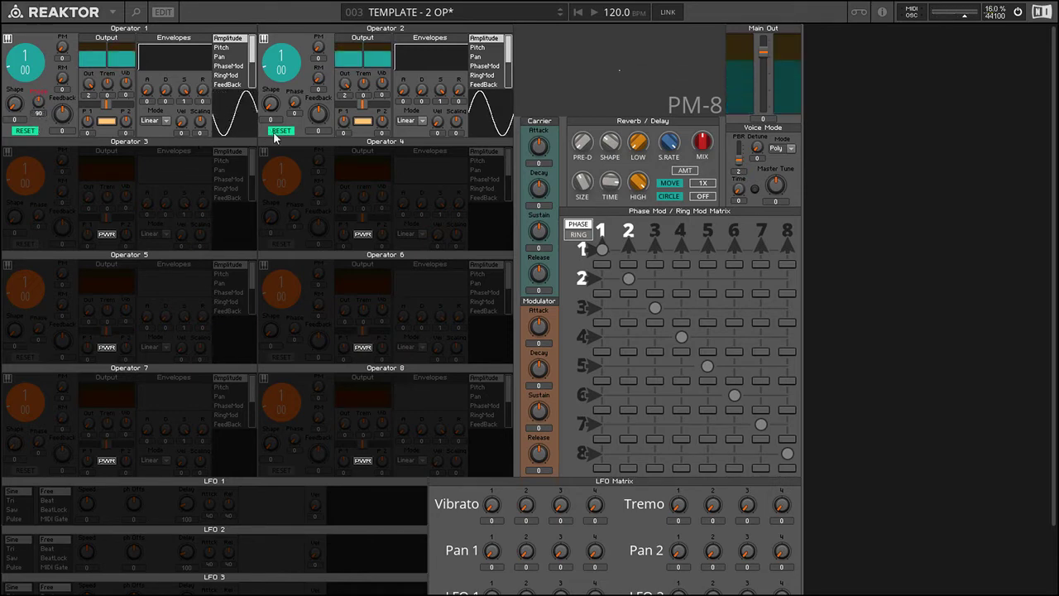
# Try negative Feedback amounts on Operator 2, returning to 0 for comparison, and settle on -0.797
pyautogui.moveTo(328, 120); pyautogui.dragTo(314, 224)
pyautogui.moveTo(316, 128); pyautogui.dragTo(320, 187)
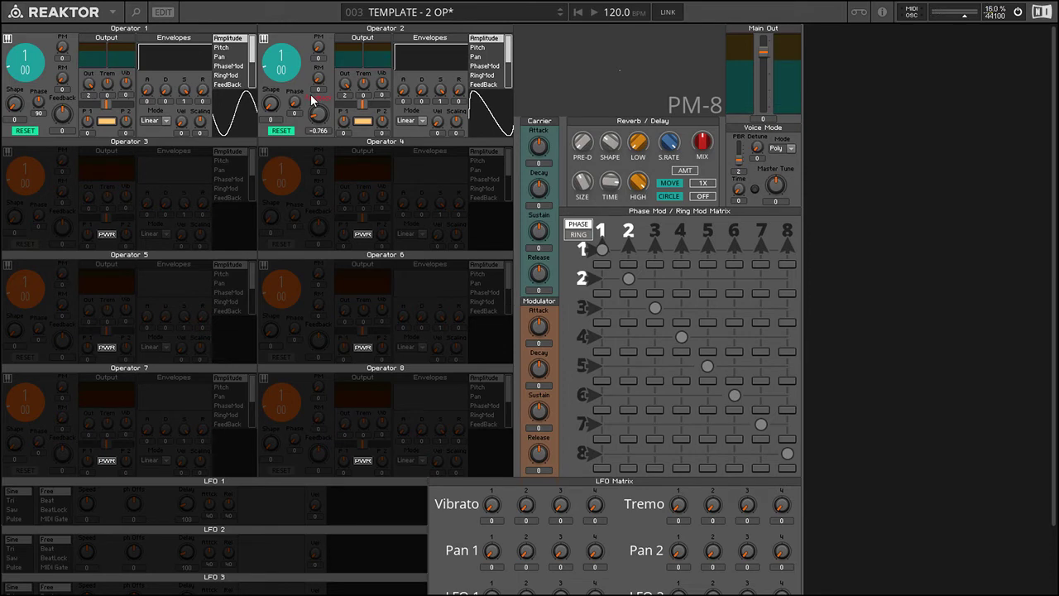
pyautogui.moveTo(311, 93); pyautogui.dragTo(321, 122)
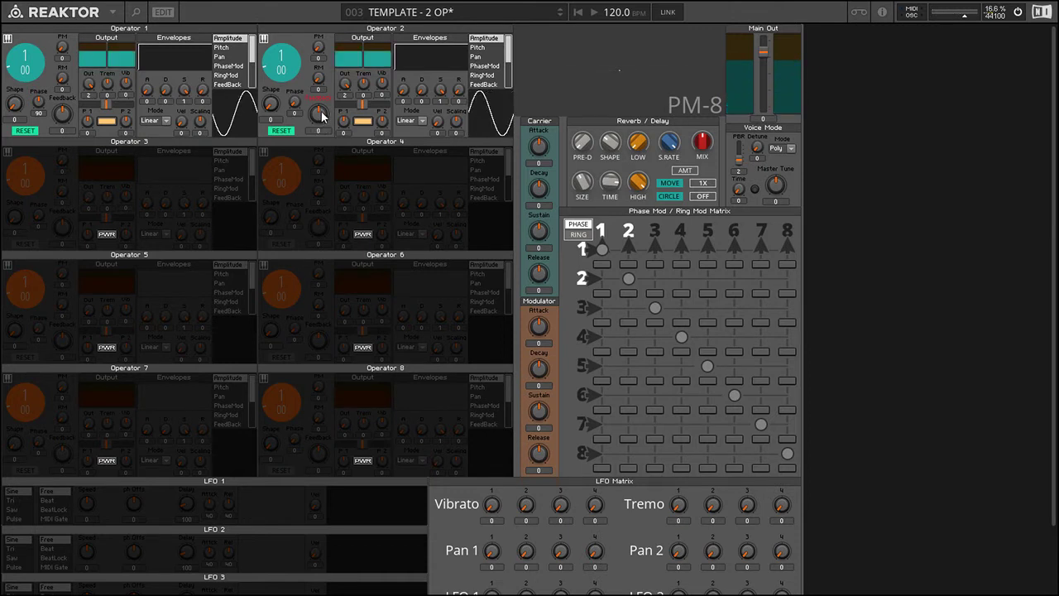
pyautogui.moveTo(322, 115); pyautogui.dragTo(322, 178)
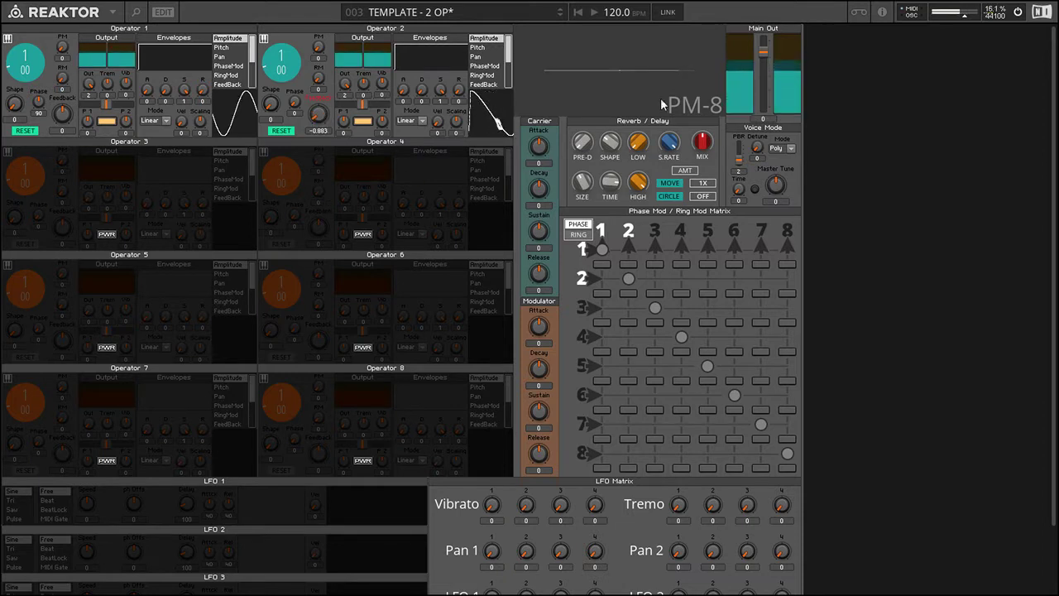
pyautogui.moveTo(319, 114); pyautogui.dragTo(319, 108)
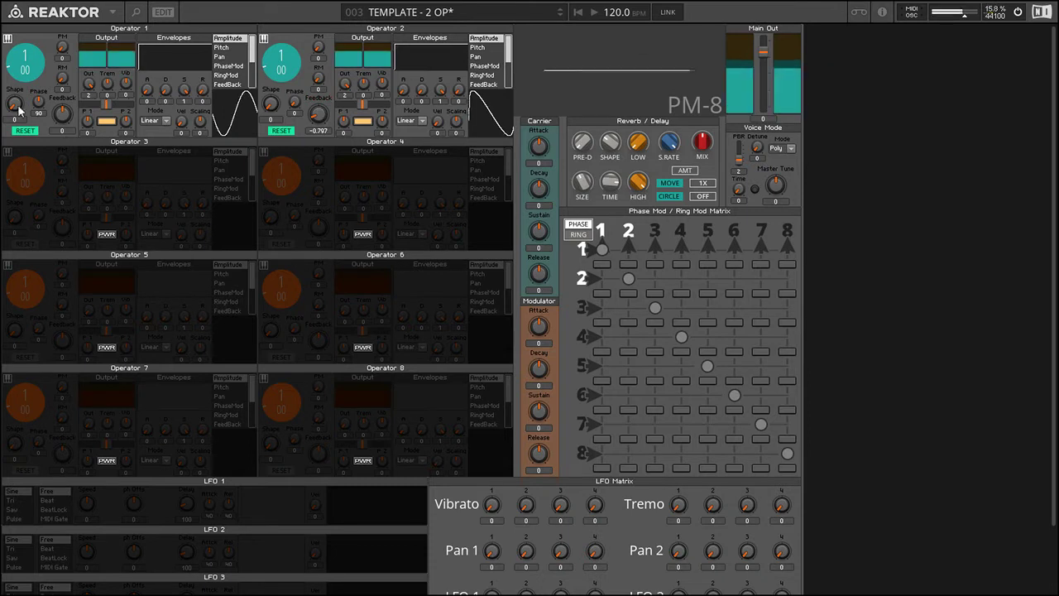
# Drop Operator 1's Out level to 0, restore it to 2, and return its Phase to 0
pyautogui.moveTo(95, 85); pyautogui.dragTo(94, 103)
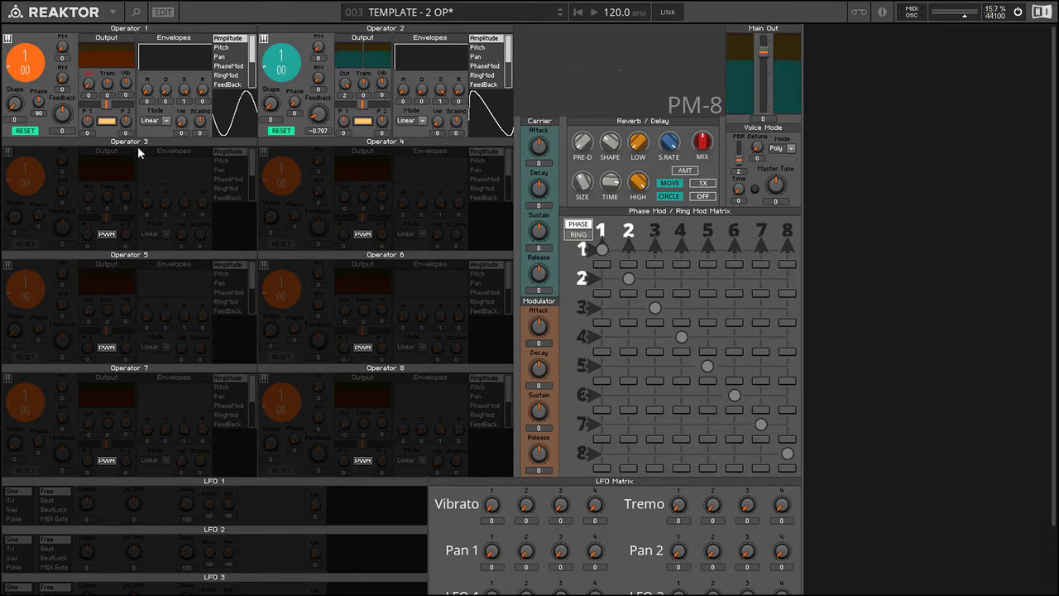
pyautogui.moveTo(91, 85)
pyautogui.mouseDown()
pyautogui.moveTo(101, 86)
pyautogui.moveTo(92, 95)
pyautogui.mouseUp()
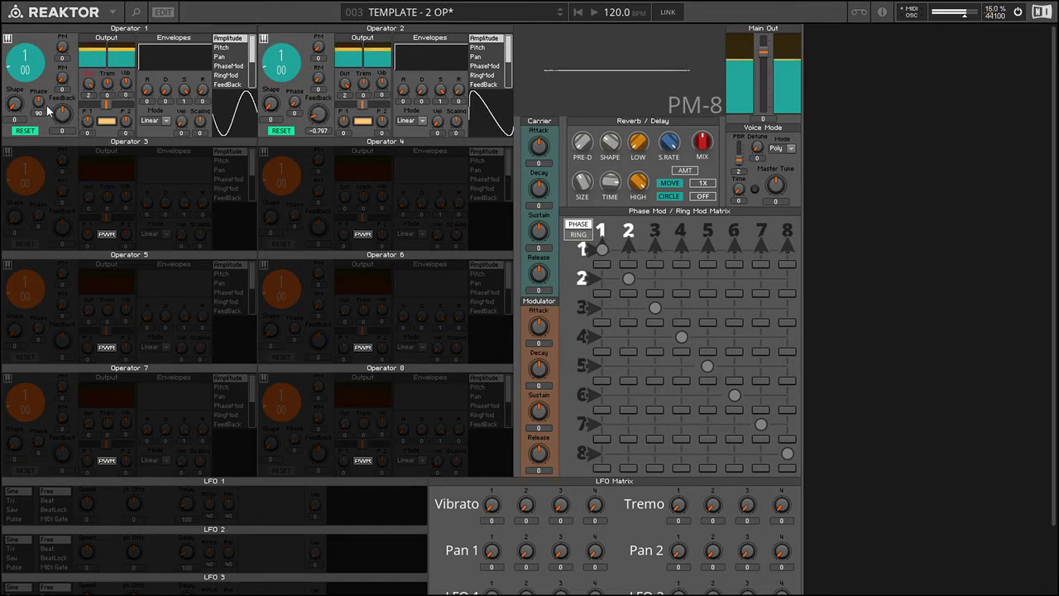
pyautogui.moveTo(47, 110); pyautogui.dragTo(44, 134)
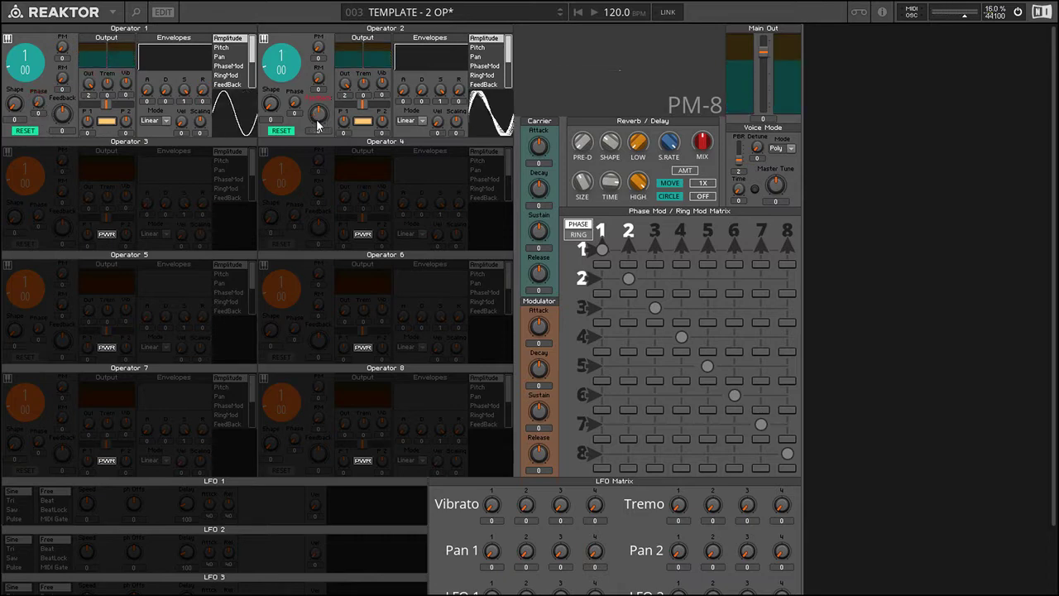
# Reload the TEMPLATE - 2 OP snapshot and set Operator 2's Out level to 0
pyautogui.click(405, 12)
pyautogui.click(414, 55)
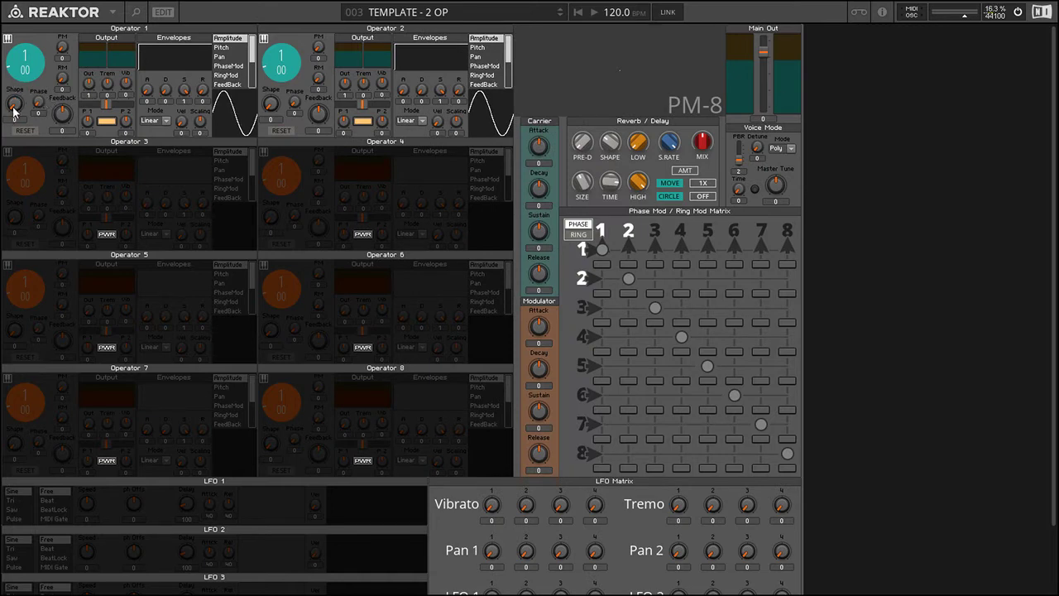
pyautogui.click(340, 85)
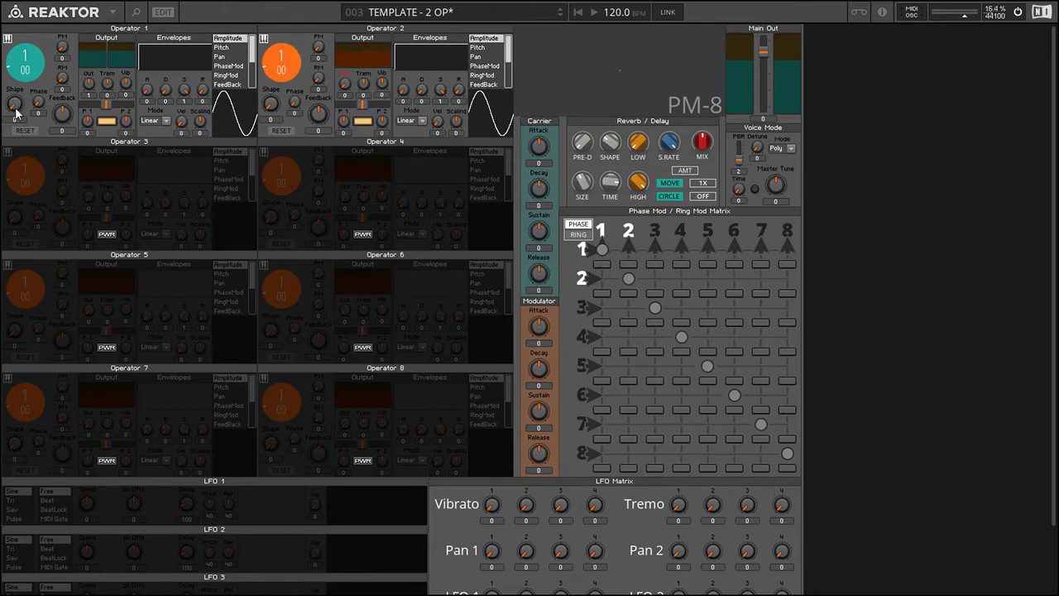
# Sweep Operator 1's Shape through 1 and up to 3, and bring it back down to 1.9219
pyautogui.moveTo(16, 116); pyautogui.dragTo(25, 205)
pyautogui.scroll(2, 23, 124)
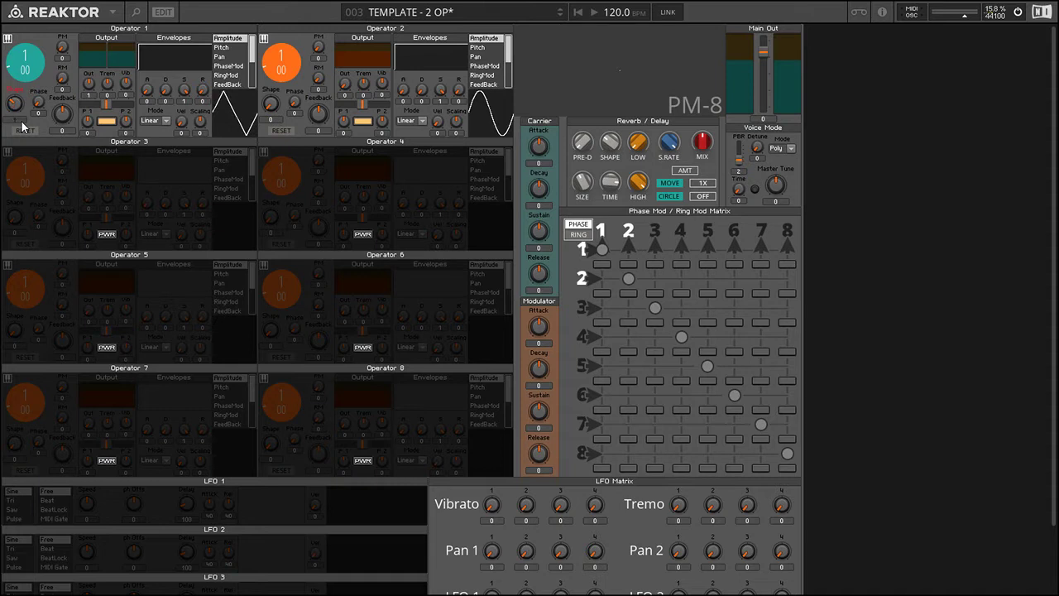
pyautogui.scroll(1, 23, 124)
pyautogui.scroll(1, 22, 124)
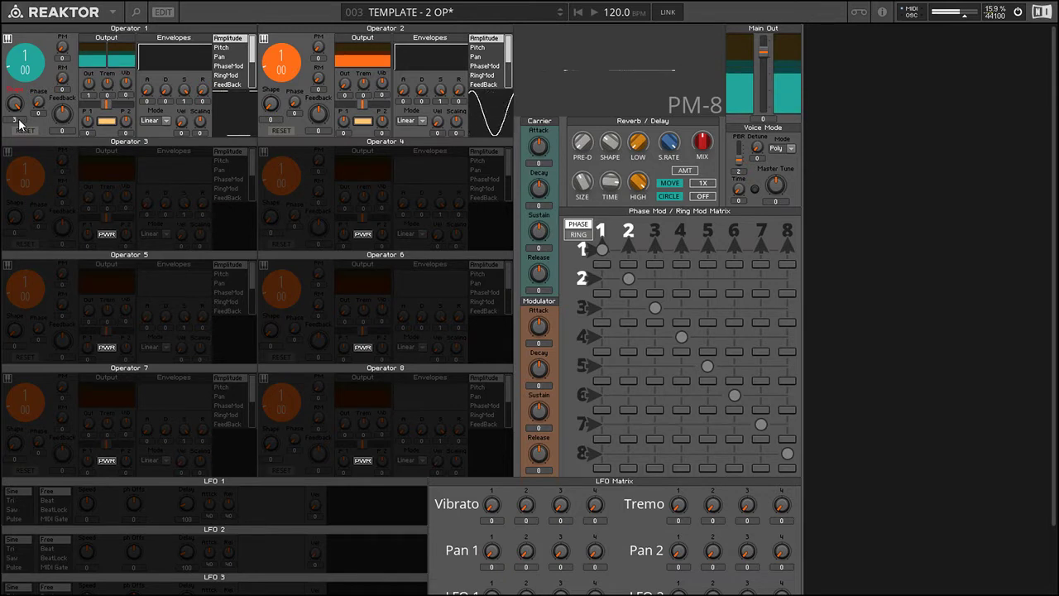
pyautogui.moveTo(23, 113); pyautogui.dragTo(24, 172)
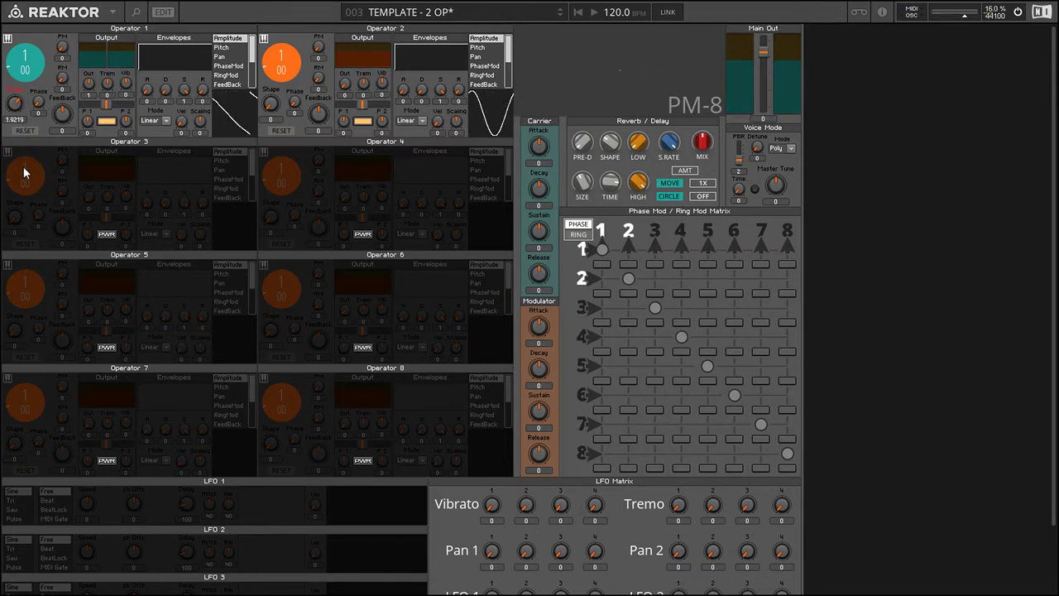
# Set Operator 1's Shape to exactly 2 and enable its Reset
pyautogui.keyDown('ctrl'); pyautogui.click(23, 122); pyautogui.keyUp('ctrl')
pyautogui.moveTo(23, 122); pyautogui.dragTo(60, 97)
pyautogui.click(25, 130)
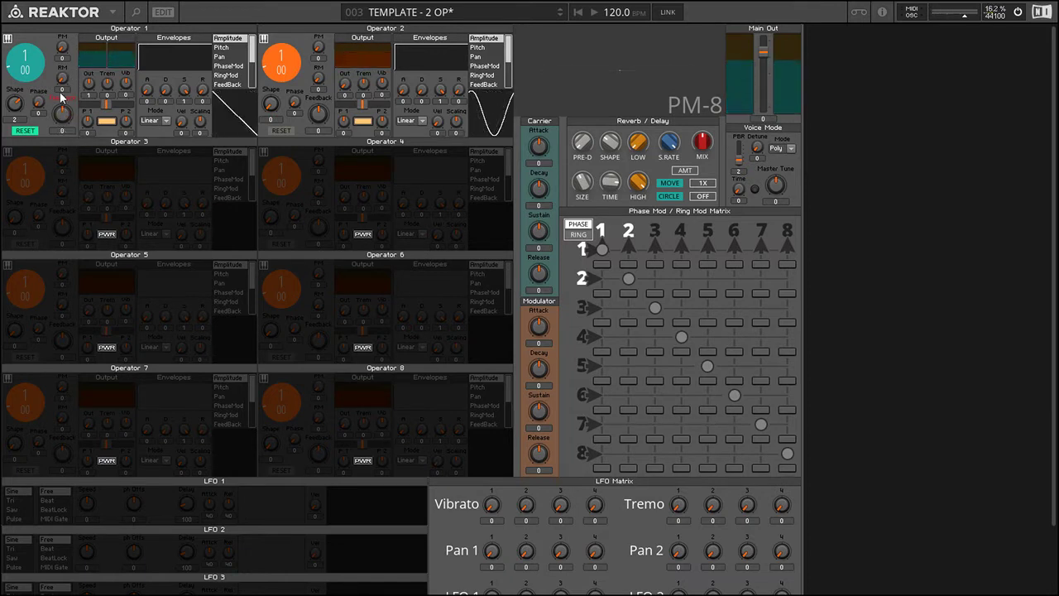
# Try Feedback on Operator 1 with Shape at 2, 1 and 3, including an amount of -1, and return both controls to 0
pyautogui.click(16, 126)
pyautogui.moveTo(15, 128); pyautogui.dragTo(16, 124)
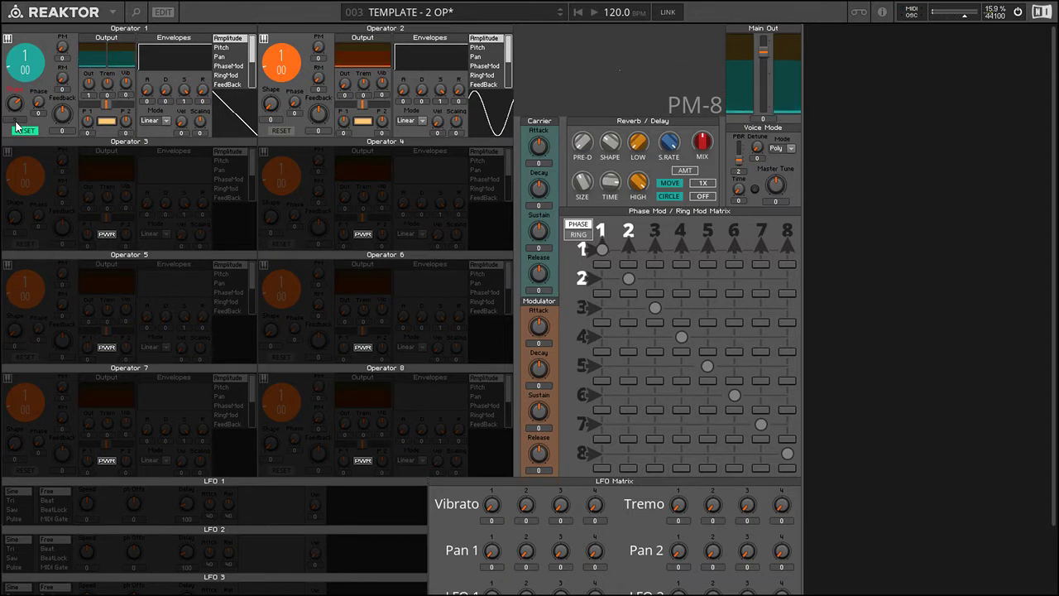
pyautogui.scroll(-1, 14, 124)
pyautogui.scroll(-1, 60, 116)
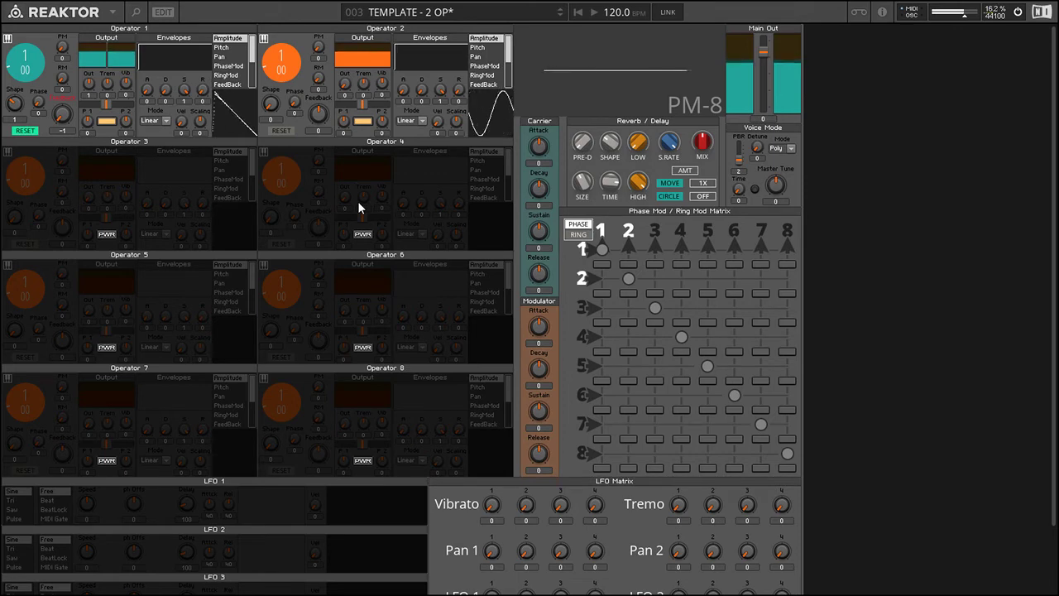
pyautogui.scroll(1, 62, 115)
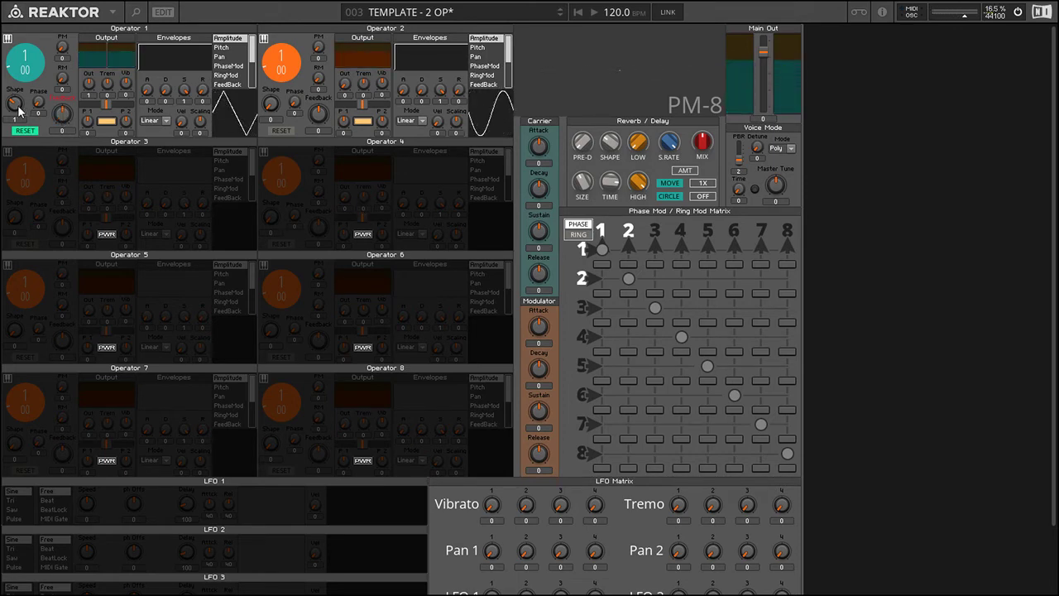
pyautogui.moveTo(18, 116); pyautogui.dragTo(35, 52)
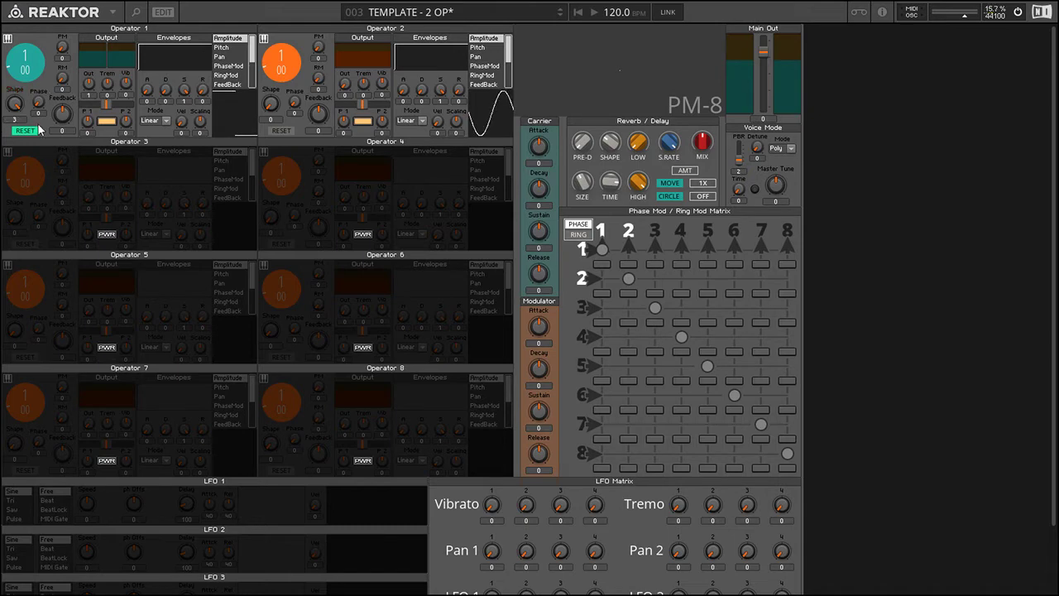
pyautogui.moveTo(64, 116)
pyautogui.mouseDown()
pyautogui.moveTo(79, 27)
pyautogui.moveTo(76, 130)
pyautogui.moveTo(64, 23)
pyautogui.moveTo(58, 129)
pyautogui.moveTo(50, 127)
pyautogui.mouseUp()
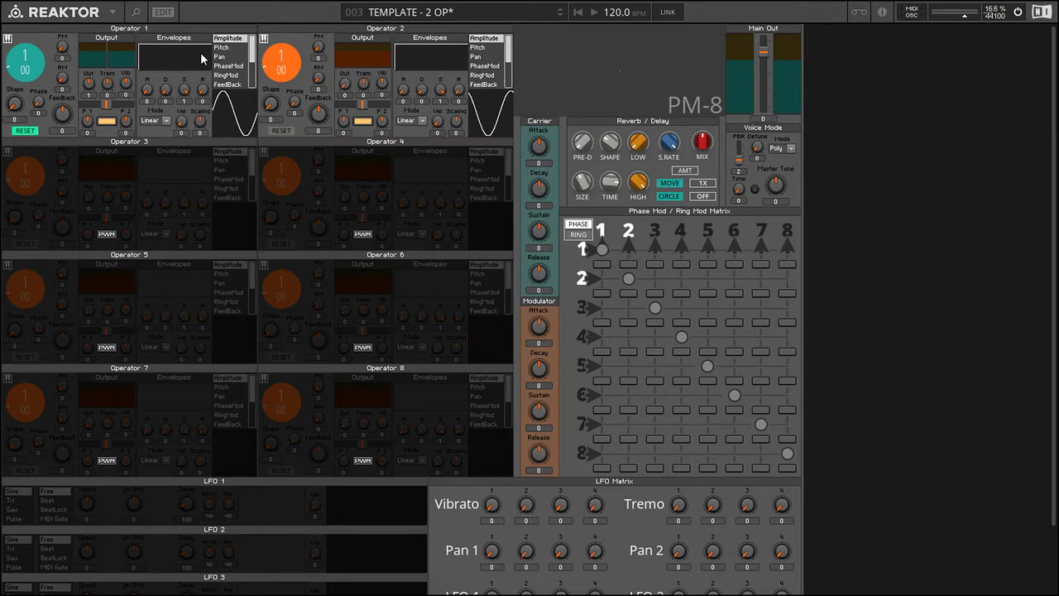
# Route Operator 1 into itself in the phase modulation matrix, compare its PM and Feedback controls, and remove the routing
pyautogui.click(600, 293)
pyautogui.moveTo(62, 114); pyautogui.dragTo(78, 137)
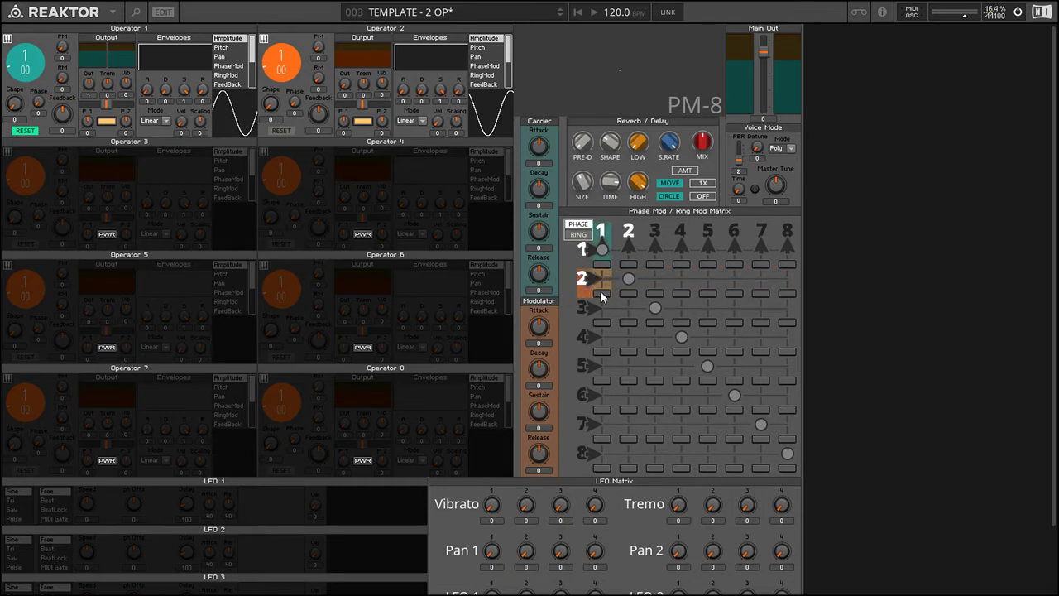
pyautogui.click(602, 263)
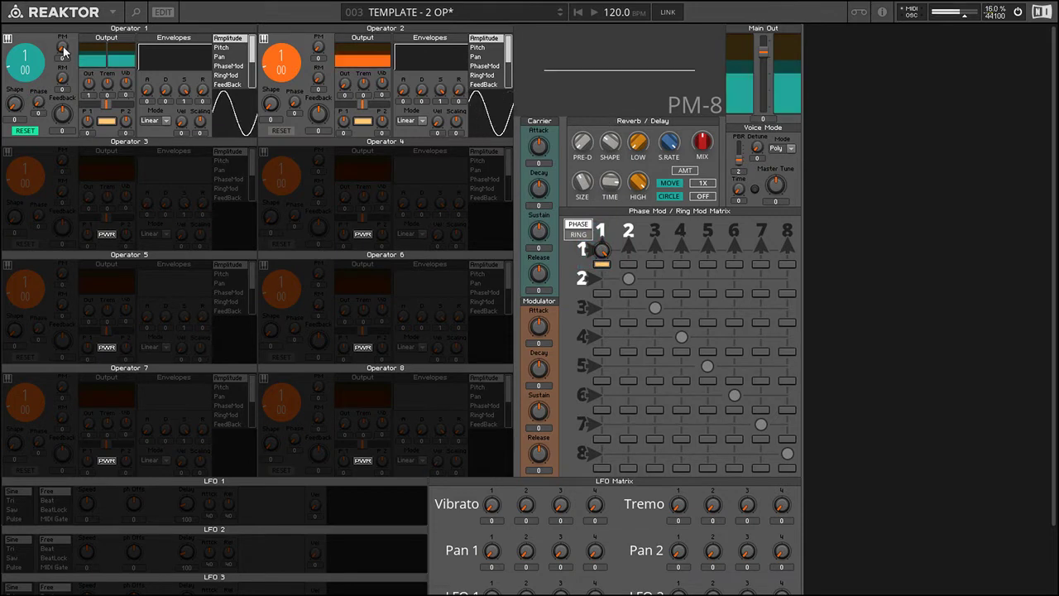
pyautogui.moveTo(62, 48); pyautogui.dragTo(70, 72)
pyautogui.moveTo(66, 122); pyautogui.dragTo(602, 248)
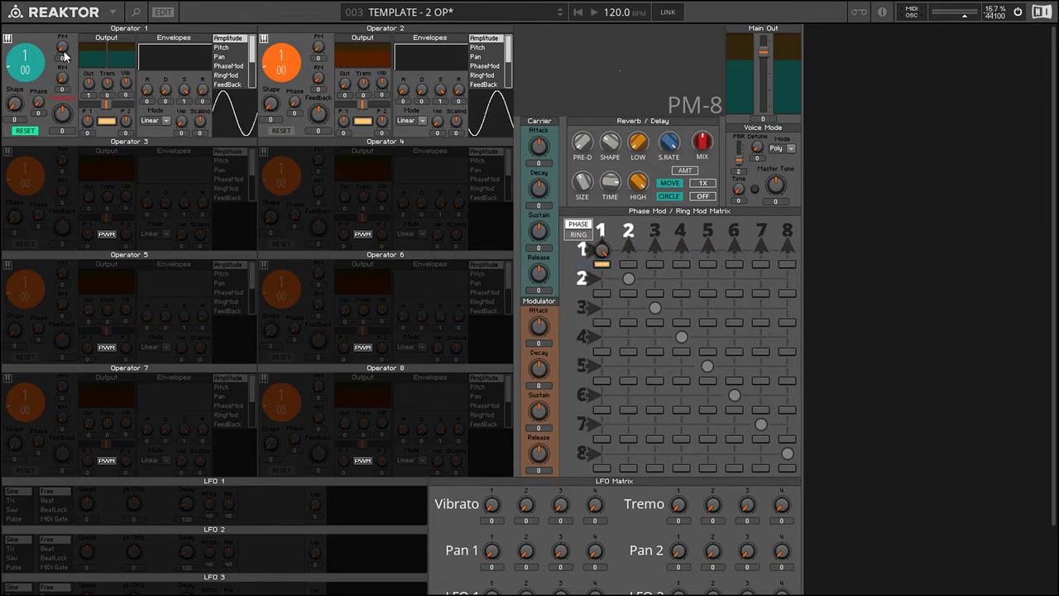
pyautogui.moveTo(64, 53); pyautogui.dragTo(77, 228)
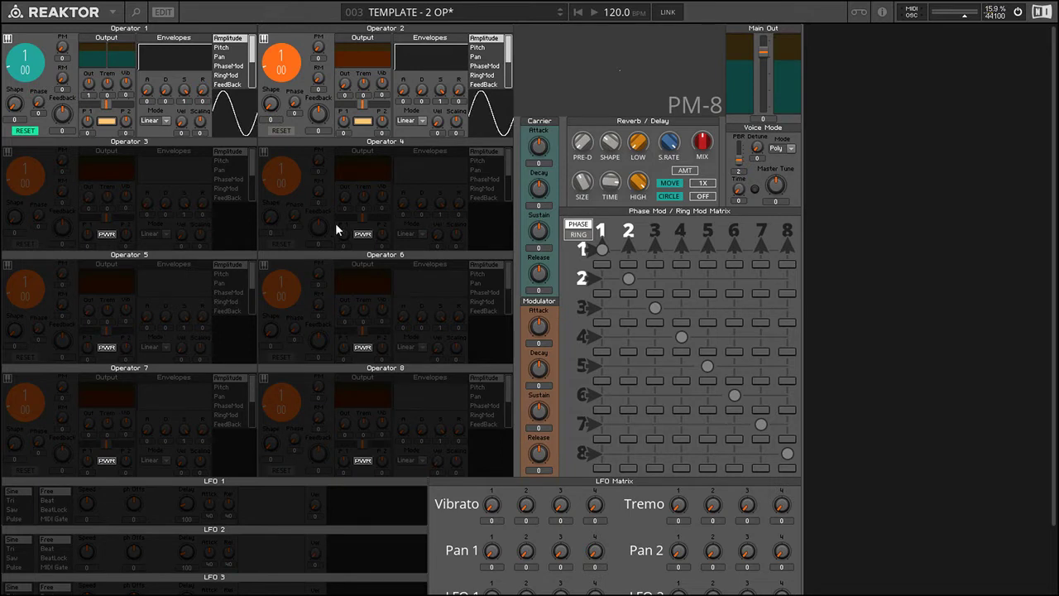
# Route Operator 2 into Operator 1's phase, set Operator 1's Shape to 3, and try PM amounts of 0.691 and 0.086, returning to 0
pyautogui.click(601, 293)
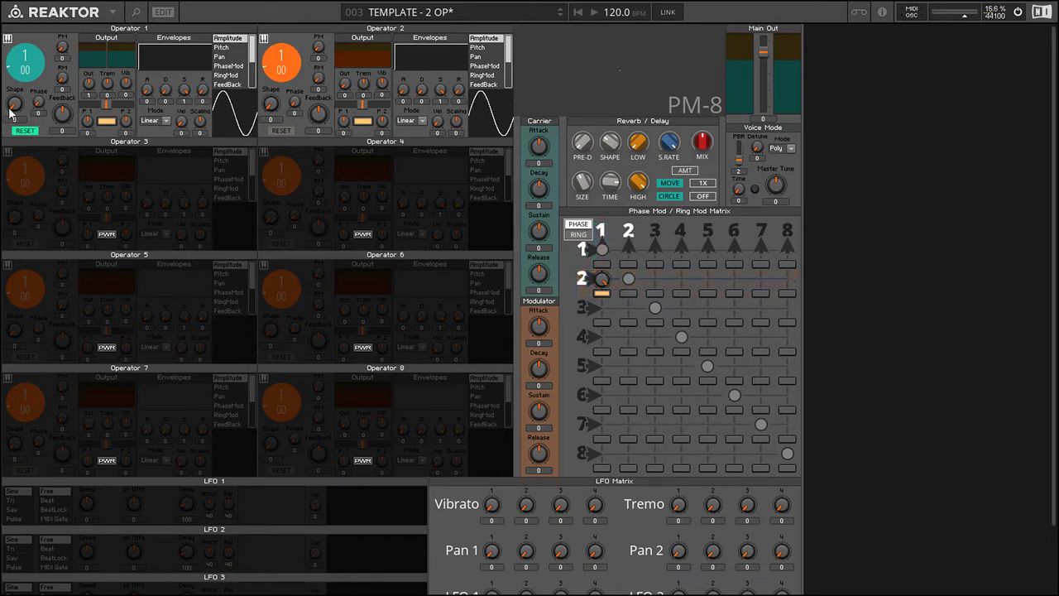
pyautogui.moveTo(17, 97); pyautogui.dragTo(18, 109)
pyautogui.moveTo(66, 56); pyautogui.dragTo(61, 17)
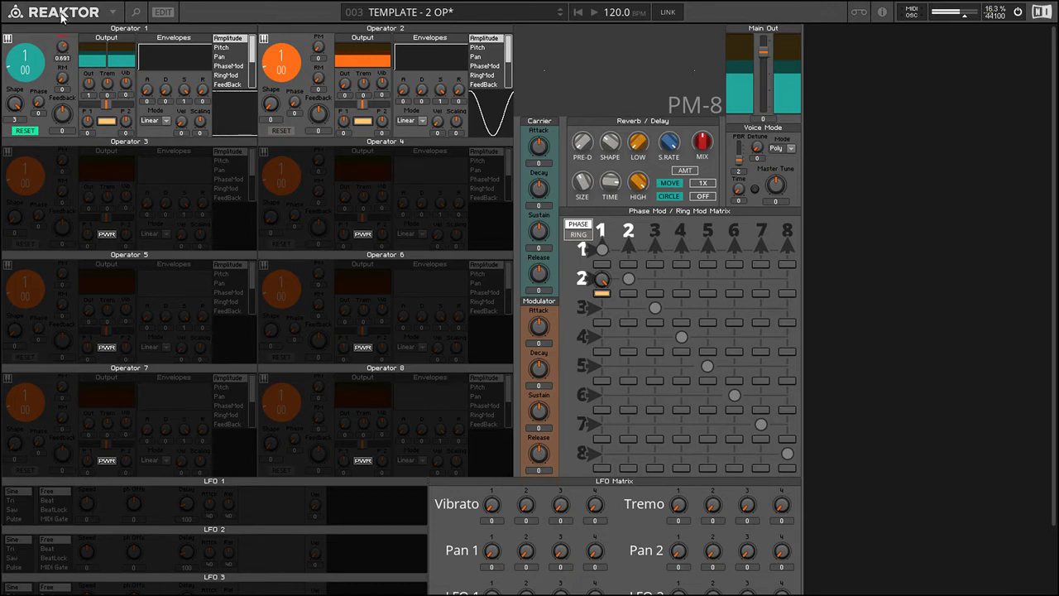
pyautogui.moveTo(60, 78); pyautogui.dragTo(58, 110)
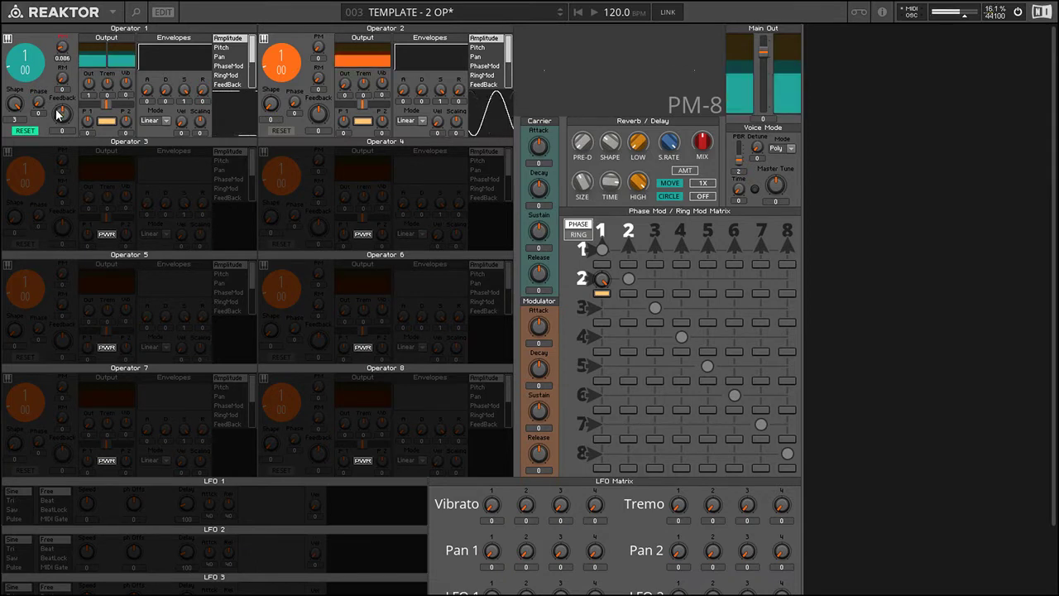
pyautogui.moveTo(58, 114); pyautogui.dragTo(72, 147)
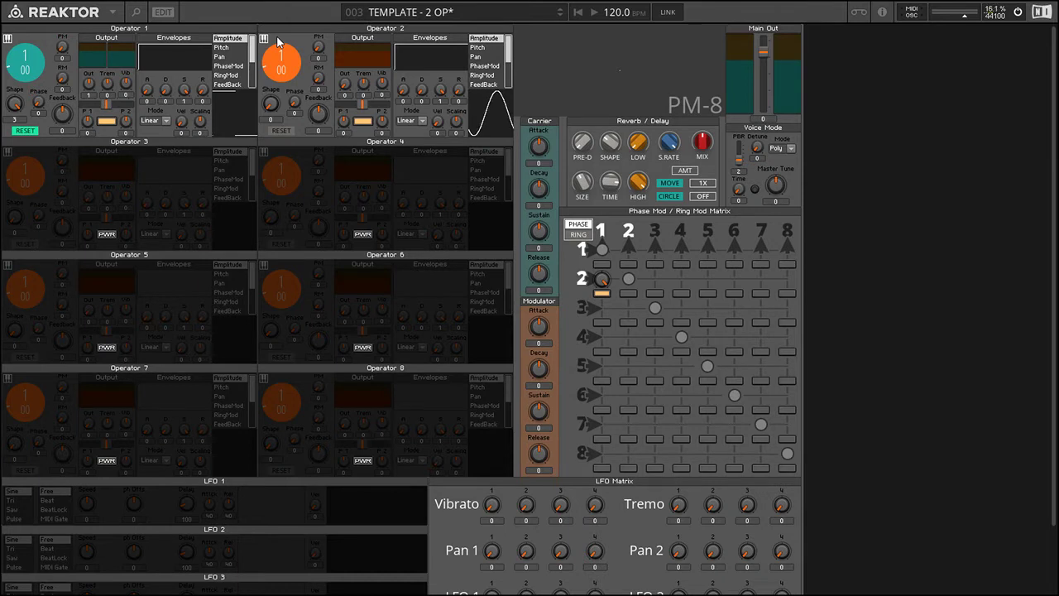
# Turn off Operator 2's keyboard tracking, lower its frequency to 0.13 Hz, and enable its Reset
pyautogui.click(265, 40)
pyautogui.moveTo(283, 58); pyautogui.dragTo(302, 468)
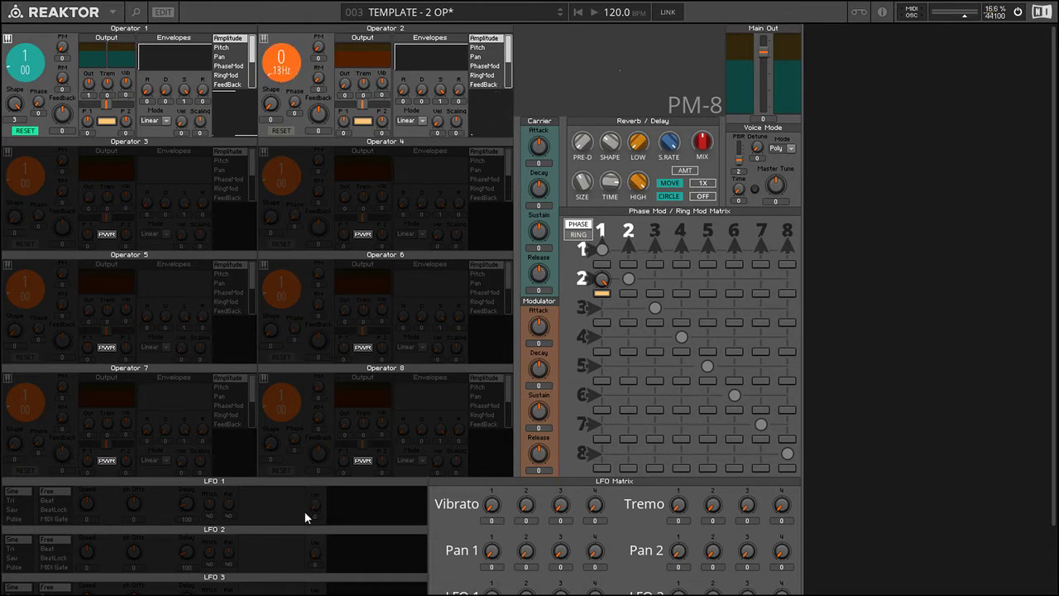
pyautogui.moveTo(294, 81); pyautogui.dragTo(290, 131)
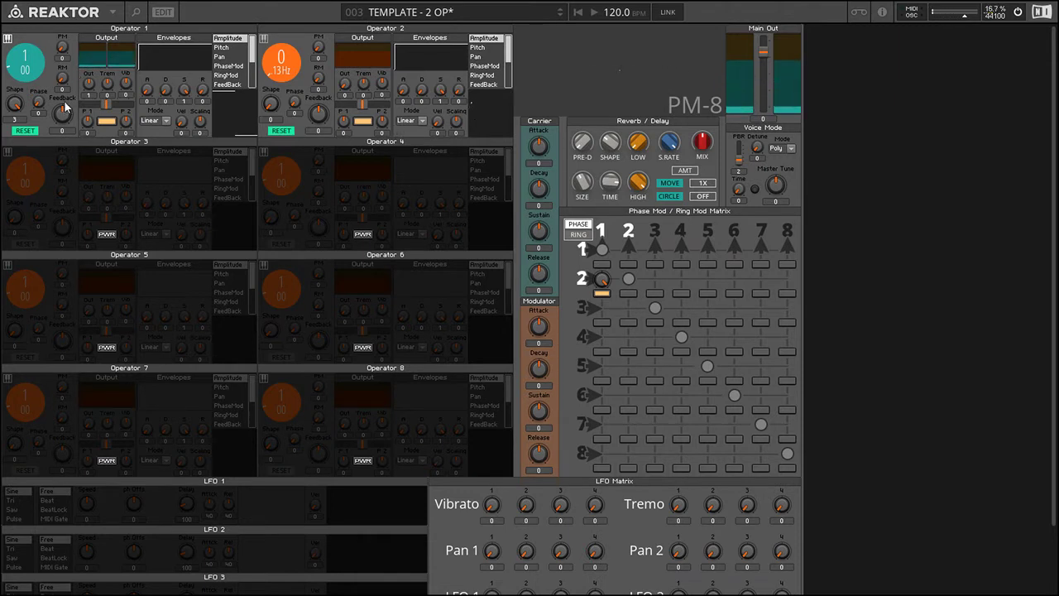
# Raise Operator 1's PM to 0.266 and sweep Operator 2's frequency up and down, including 17.32 Hz
pyautogui.moveTo(63, 48)
pyautogui.mouseDown()
pyautogui.moveTo(68, 30)
pyautogui.moveTo(68, 56)
pyautogui.mouseUp()
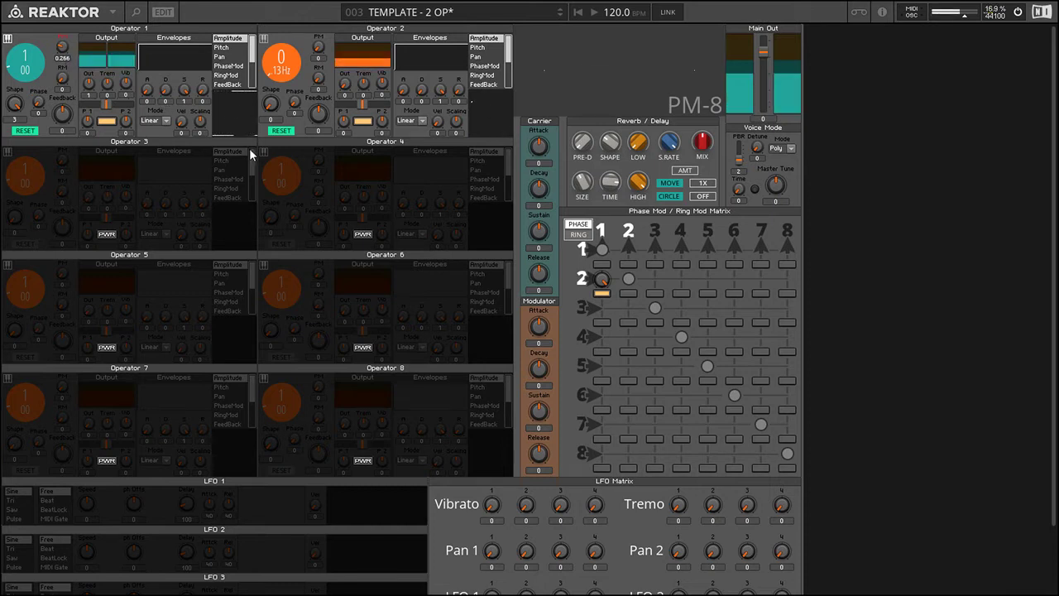
pyautogui.moveTo(288, 48); pyautogui.dragTo(291, 24)
pyautogui.moveTo(288, 66); pyautogui.dragTo(281, 212)
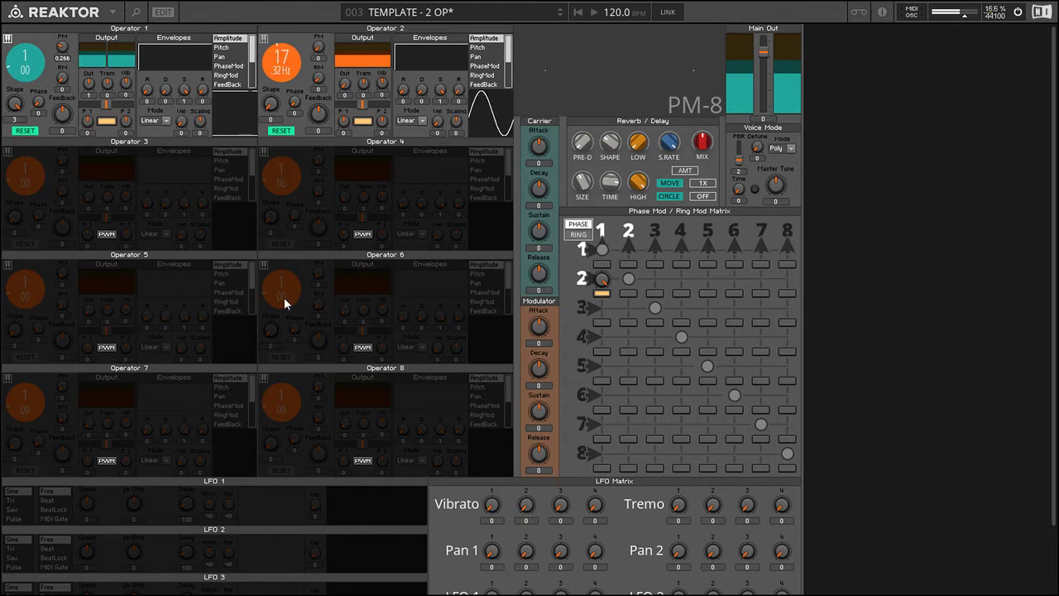
pyautogui.moveTo(284, 303); pyautogui.dragTo(288, 66)
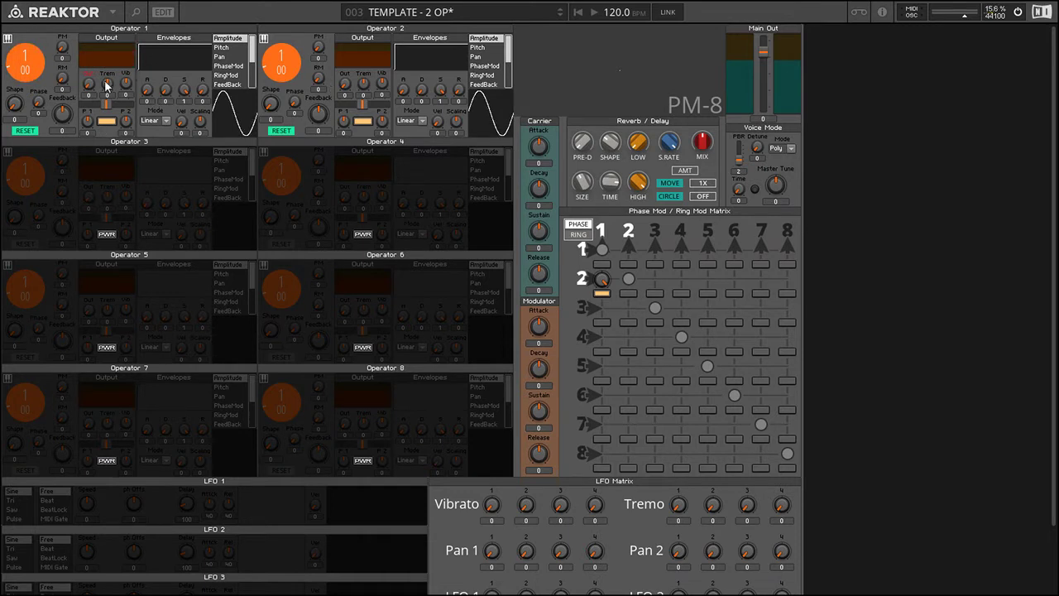
# Restore Operator 1's Out level to 1 and examine its tremolo and pan controls alongside the LFO Matrix
pyautogui.moveTo(91, 85); pyautogui.dragTo(95, 48)
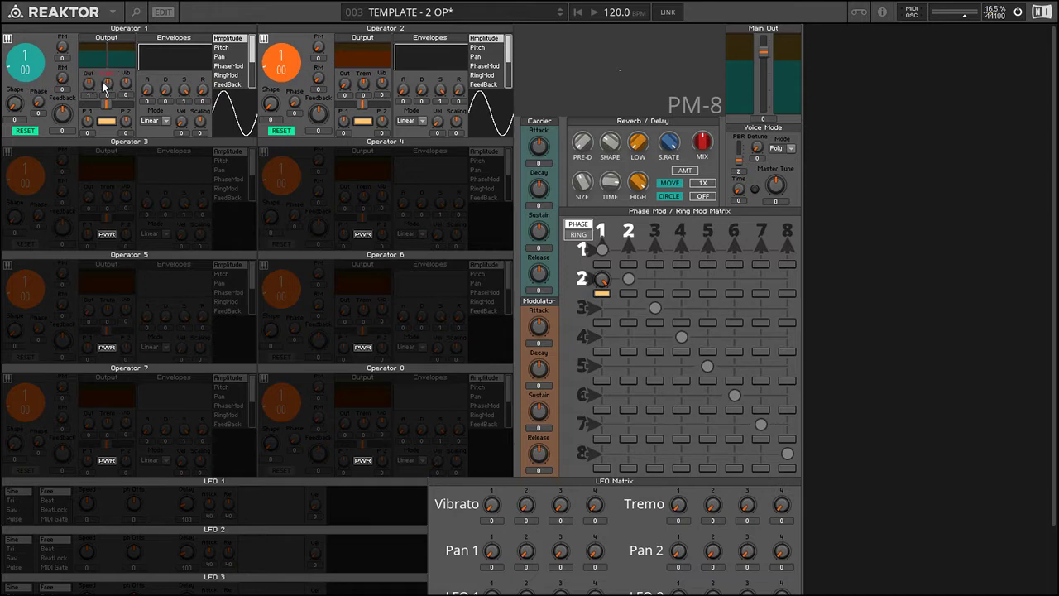
pyautogui.moveTo(105, 88); pyautogui.dragTo(106, 106)
pyautogui.scroll(-2, 117, 271)
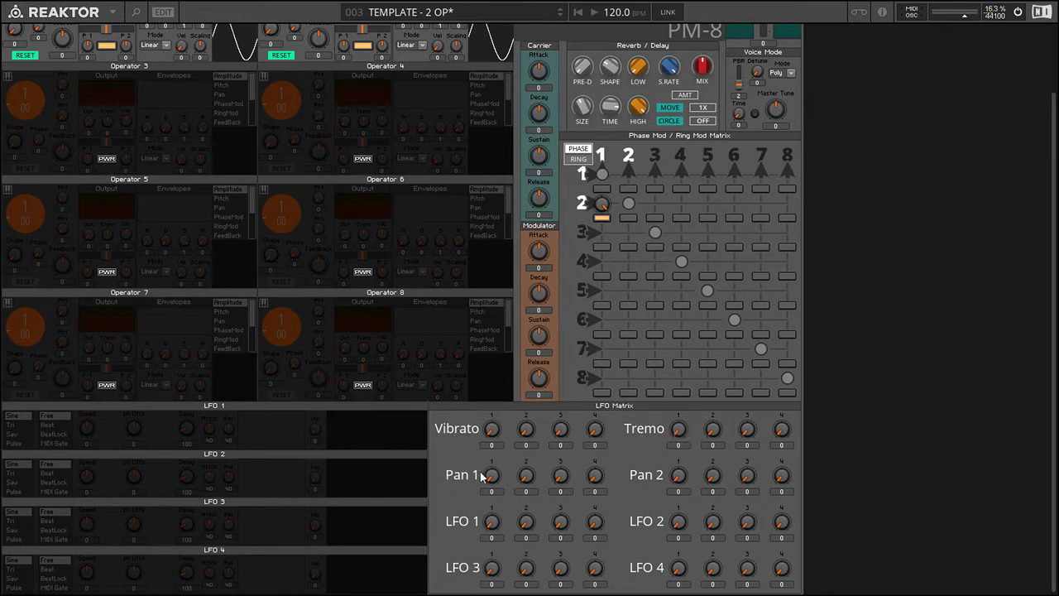
pyautogui.scroll(2, 808, 461)
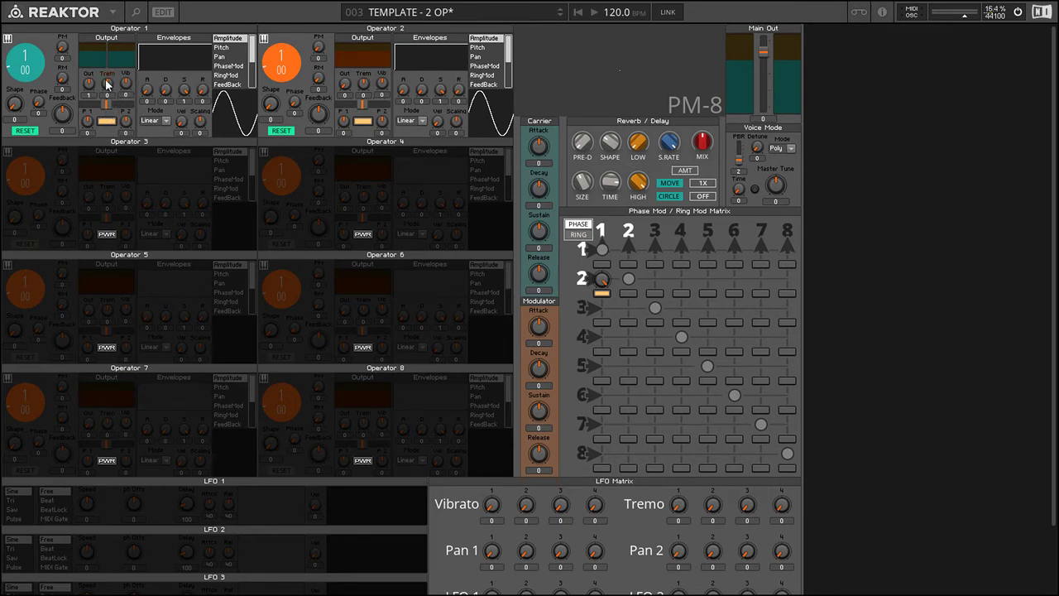
pyautogui.moveTo(126, 121); pyautogui.dragTo(108, 132)
# Select Operator 1's Pitch envelope, try amount 18 with Decay 44 and Sustain 0, and settle on amount 48 with Decay 26
pyautogui.moveTo(252, 51); pyautogui.dragTo(241, 17)
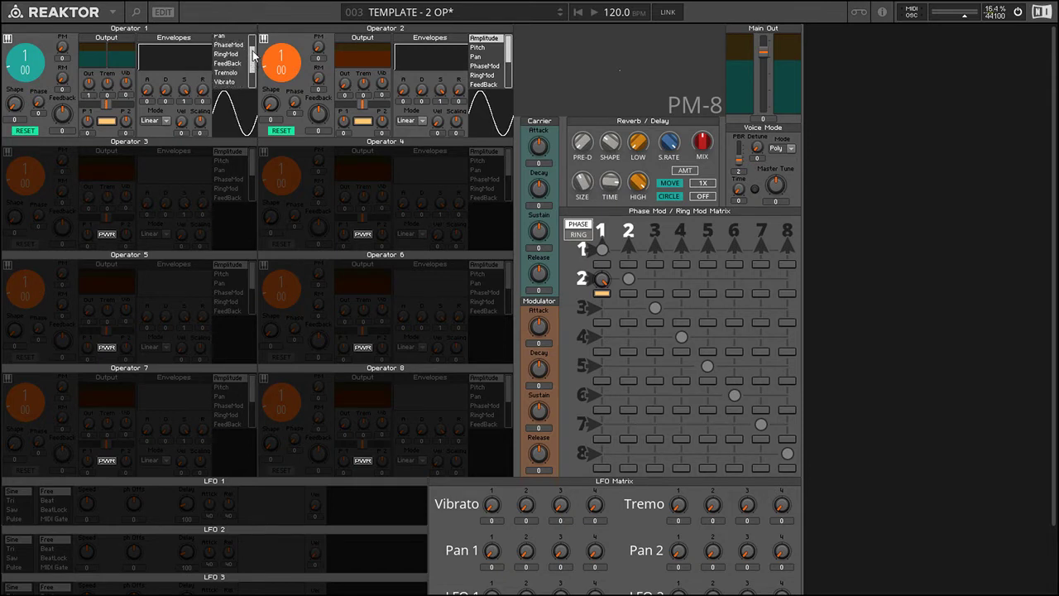
pyautogui.moveTo(253, 45); pyautogui.dragTo(252, 56)
pyautogui.moveTo(254, 60)
pyautogui.mouseDown()
pyautogui.moveTo(253, 74)
pyautogui.moveTo(255, 48)
pyautogui.mouseUp()
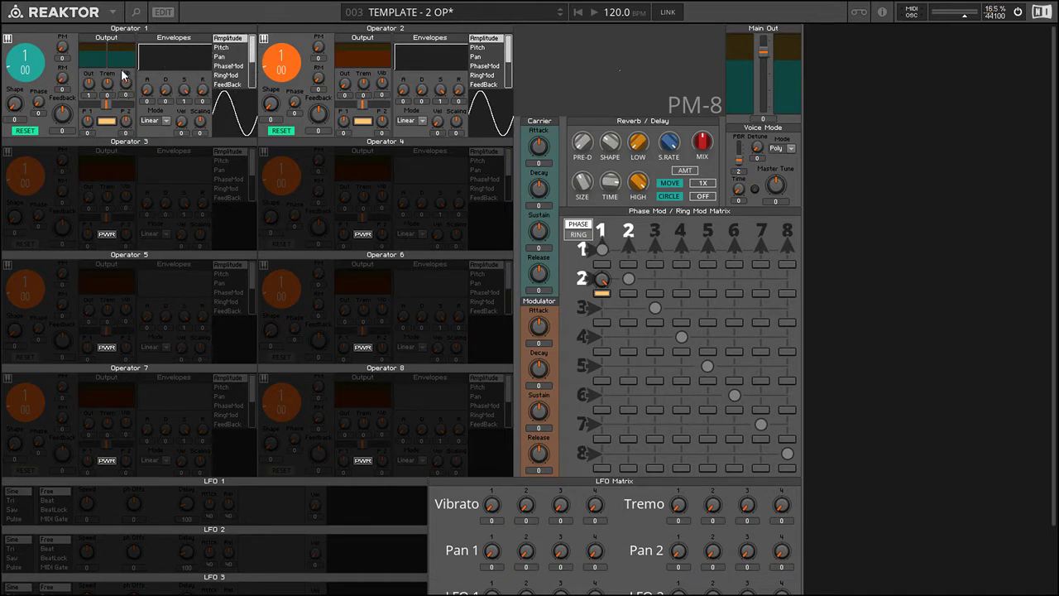
pyautogui.click(229, 48)
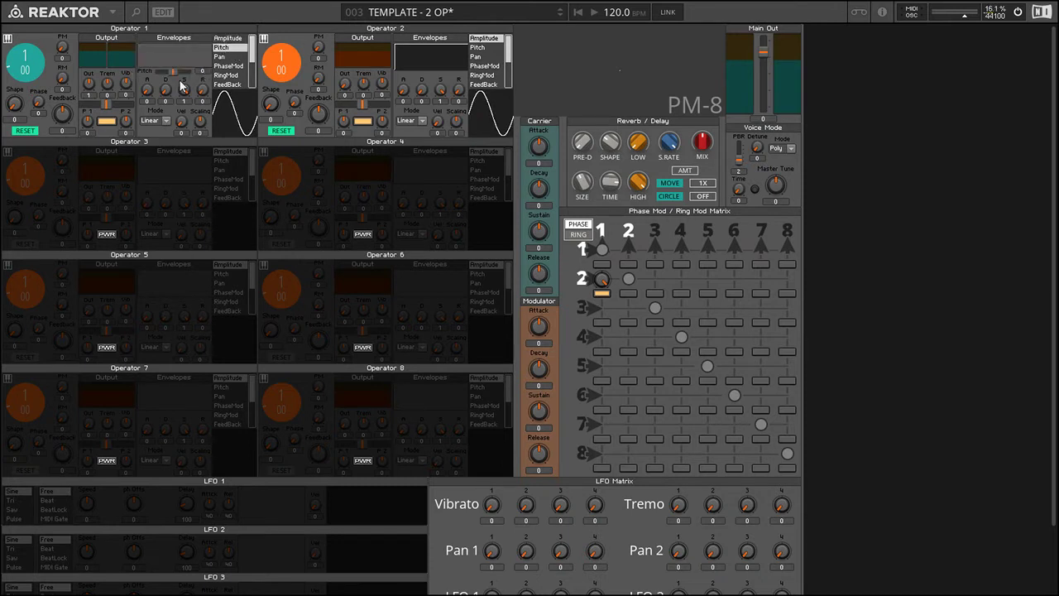
pyautogui.moveTo(175, 73); pyautogui.dragTo(181, 73)
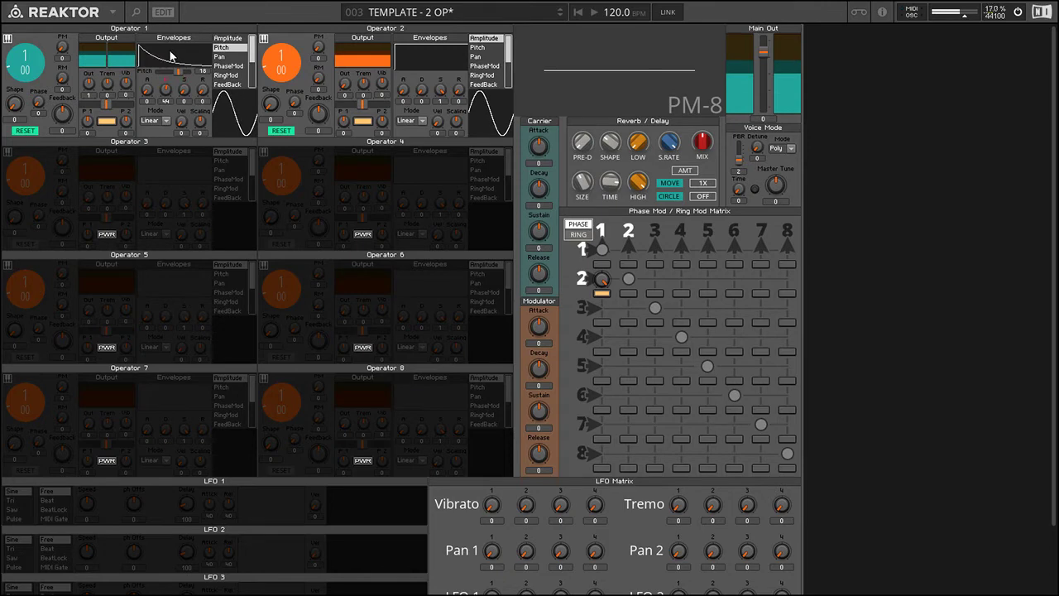
pyautogui.moveTo(171, 53); pyautogui.dragTo(186, 75)
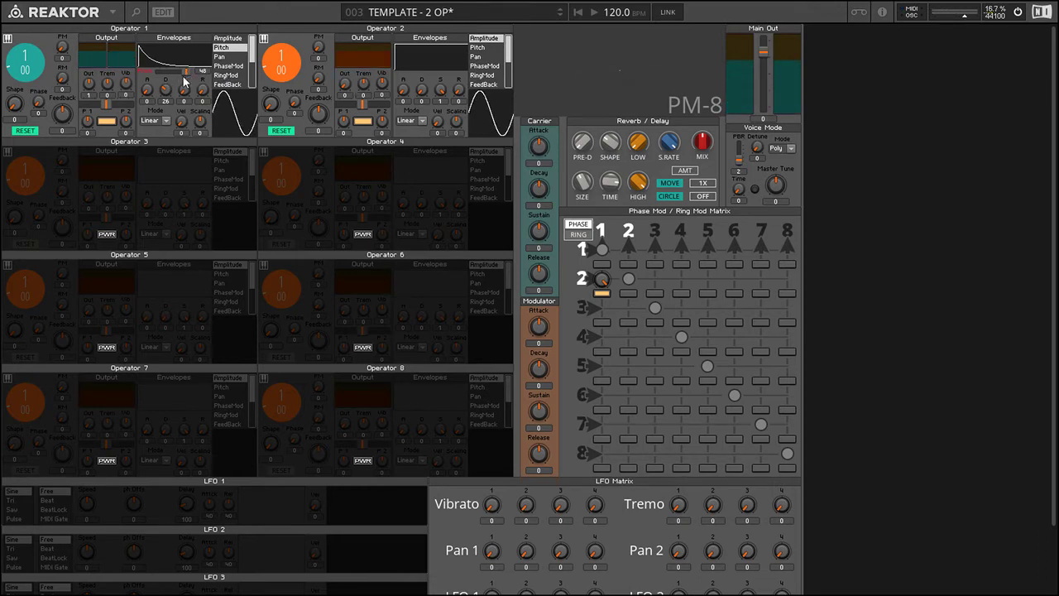
# Reset Operator 1's Pitch envelope amount to 0, try a Pan envelope amount of 2 with output panned hard left, and return it to 0
pyautogui.moveTo(185, 76); pyautogui.dragTo(175, 92)
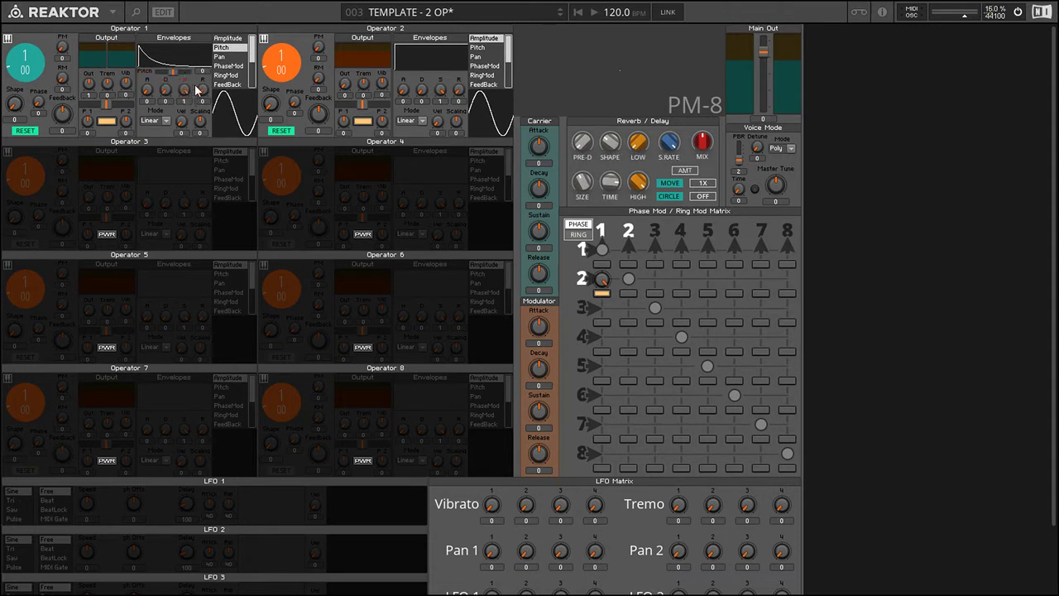
pyautogui.click(228, 56)
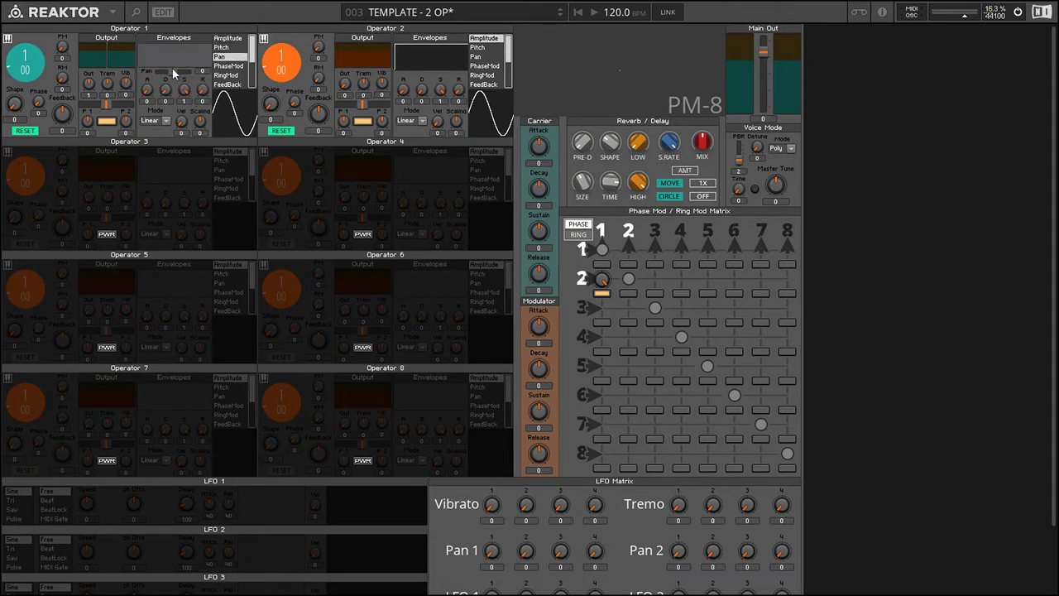
pyautogui.moveTo(172, 72); pyautogui.dragTo(186, 73)
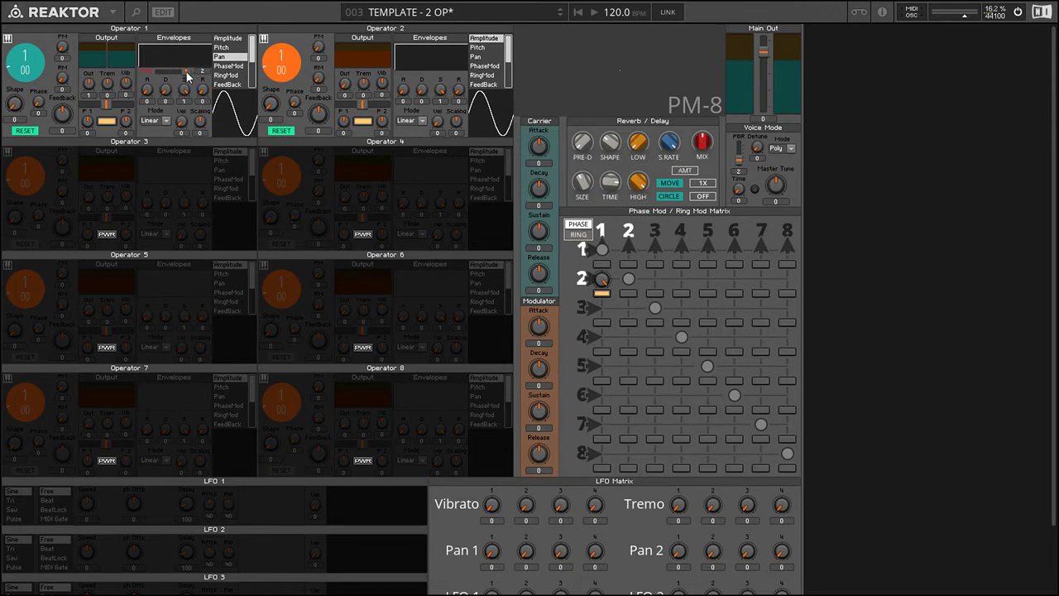
pyautogui.click(81, 108)
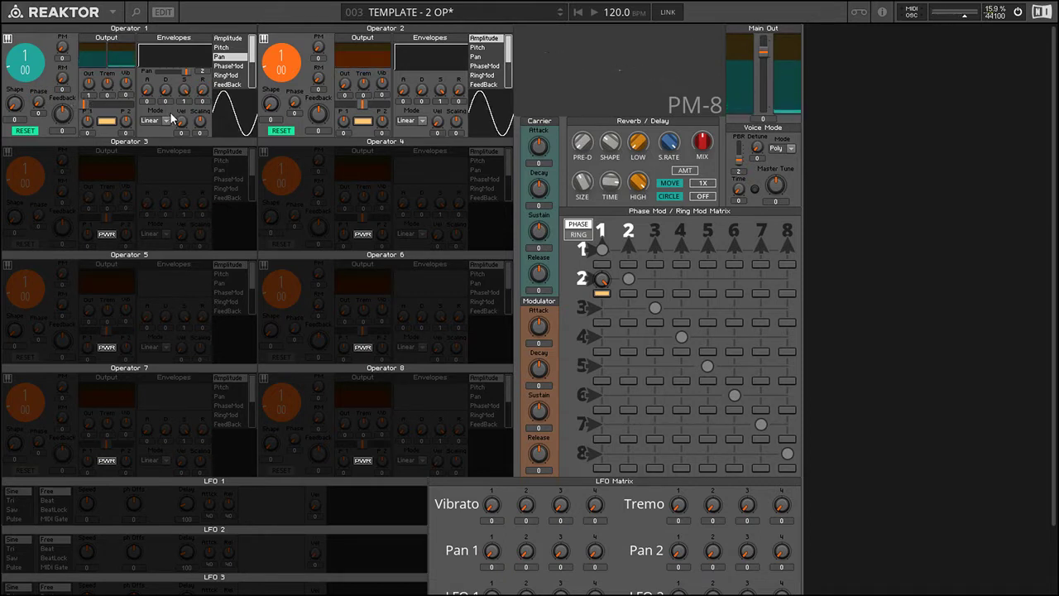
pyautogui.moveTo(181, 121); pyautogui.dragTo(185, 66)
pyautogui.moveTo(166, 90); pyautogui.dragTo(184, 76)
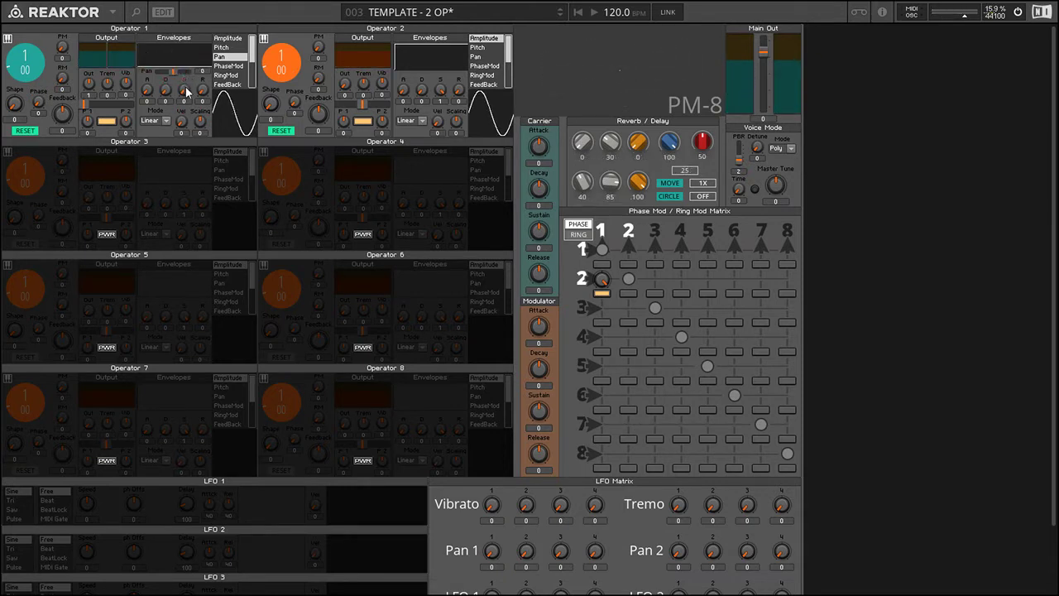
# Try Operator 1's PhaseMod envelope at amount 0.41 with Decay 17, adjusting it to amount 0.08 with Attack 35 and Decay 43
pyautogui.click(237, 66)
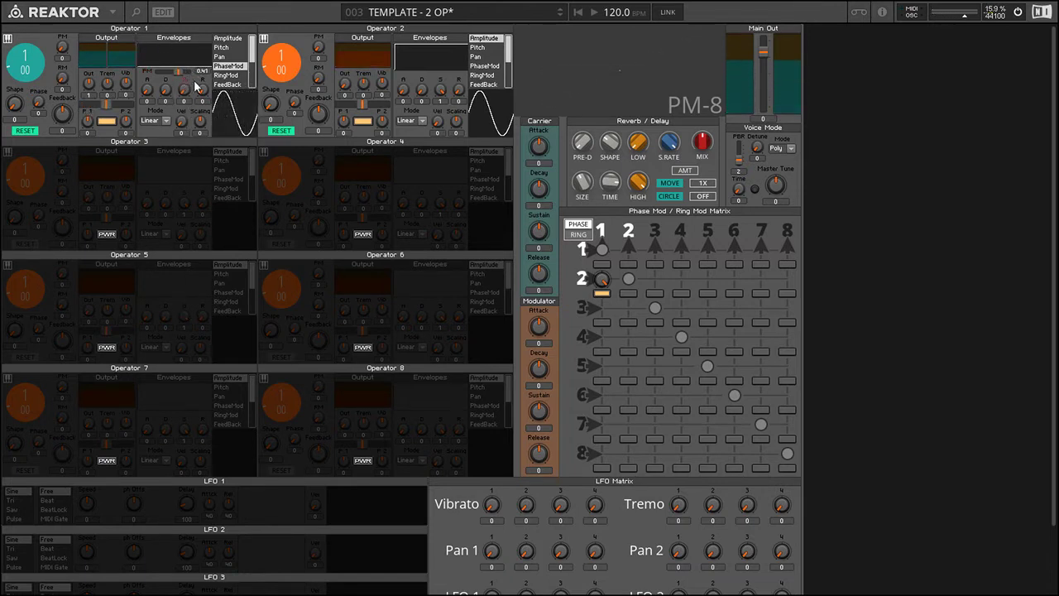
pyautogui.moveTo(169, 91); pyautogui.dragTo(162, 74)
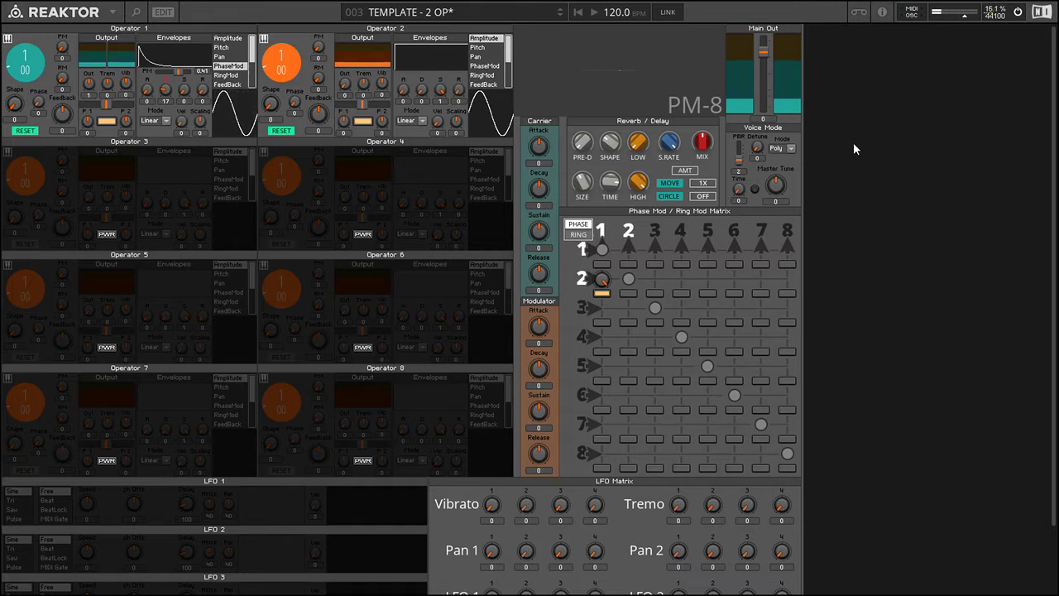
pyautogui.moveTo(167, 86); pyautogui.dragTo(168, 66)
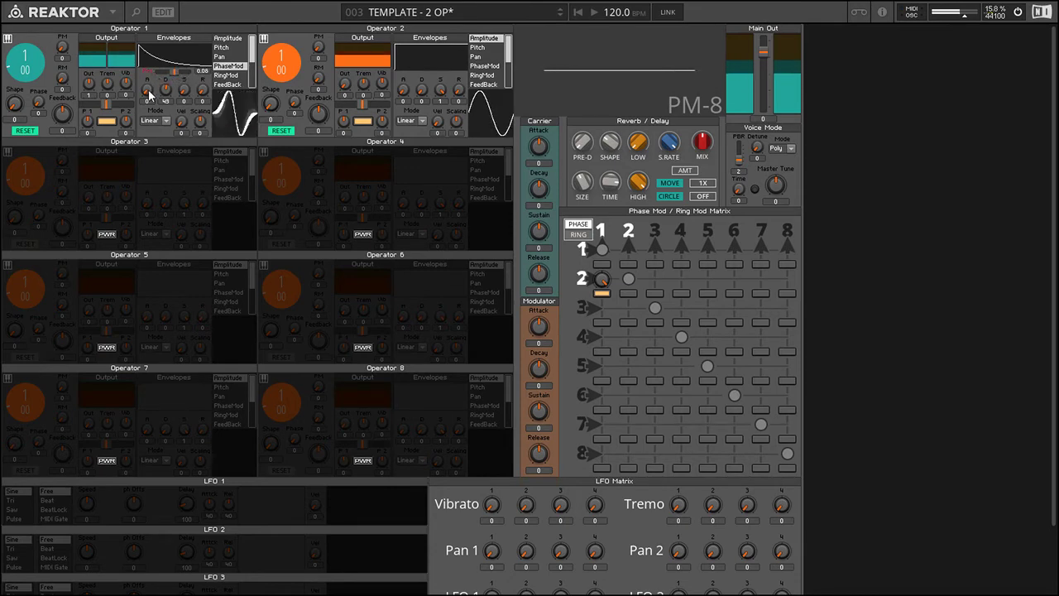
pyautogui.moveTo(150, 93); pyautogui.dragTo(149, 78)
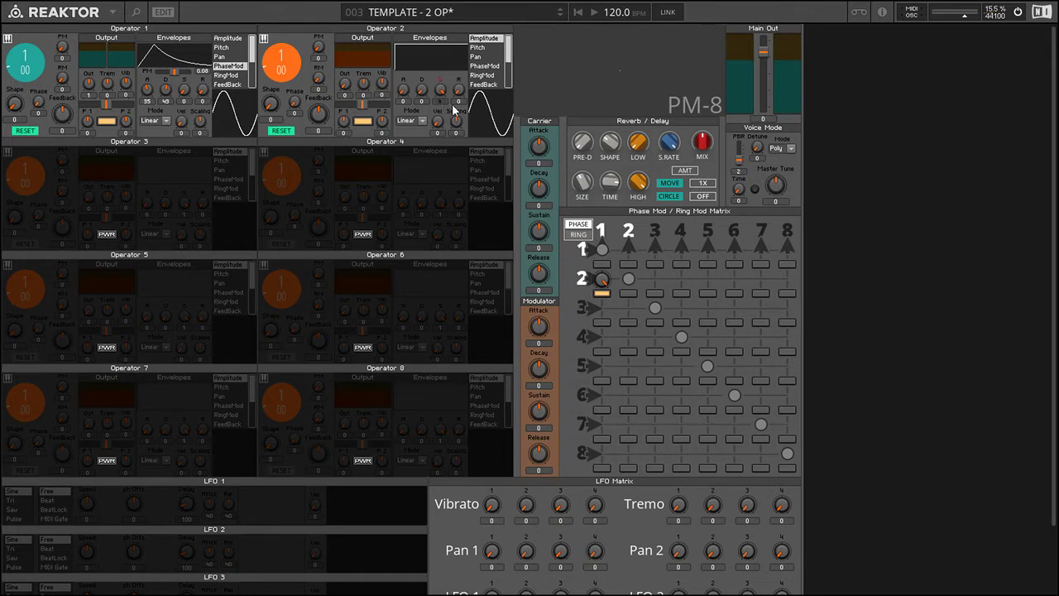
# Recreate the modulation using Operator 2's Amplitude envelope at Attack 35 and Decay 43 with Operator 1's PM at 0.08, and reset these settings
pyautogui.hotkey('ctrl', 's')
pyautogui.moveTo(421, 105); pyautogui.dragTo(404, 99)
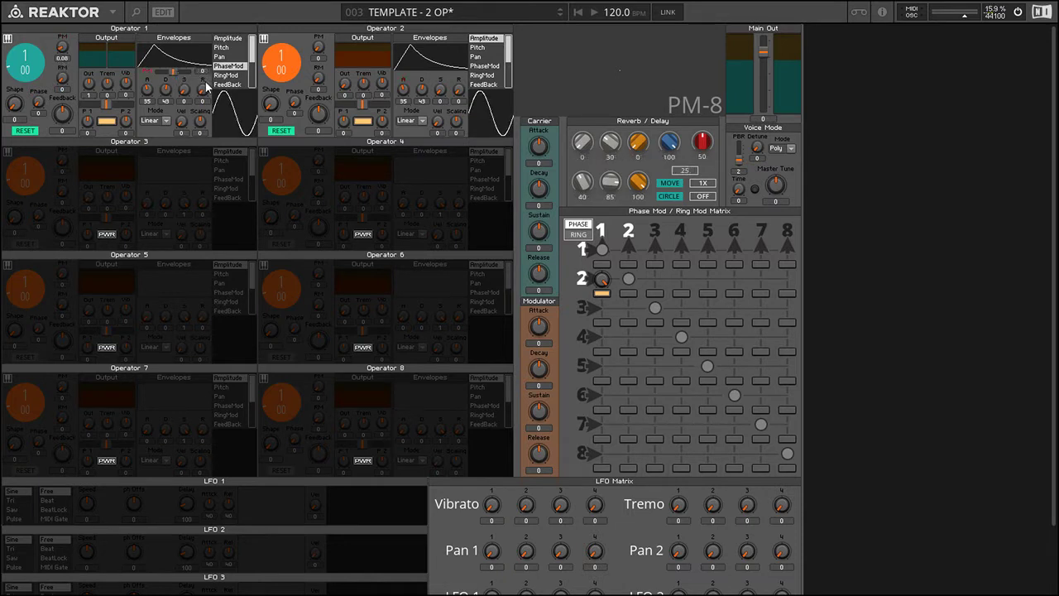
pyautogui.click(234, 64)
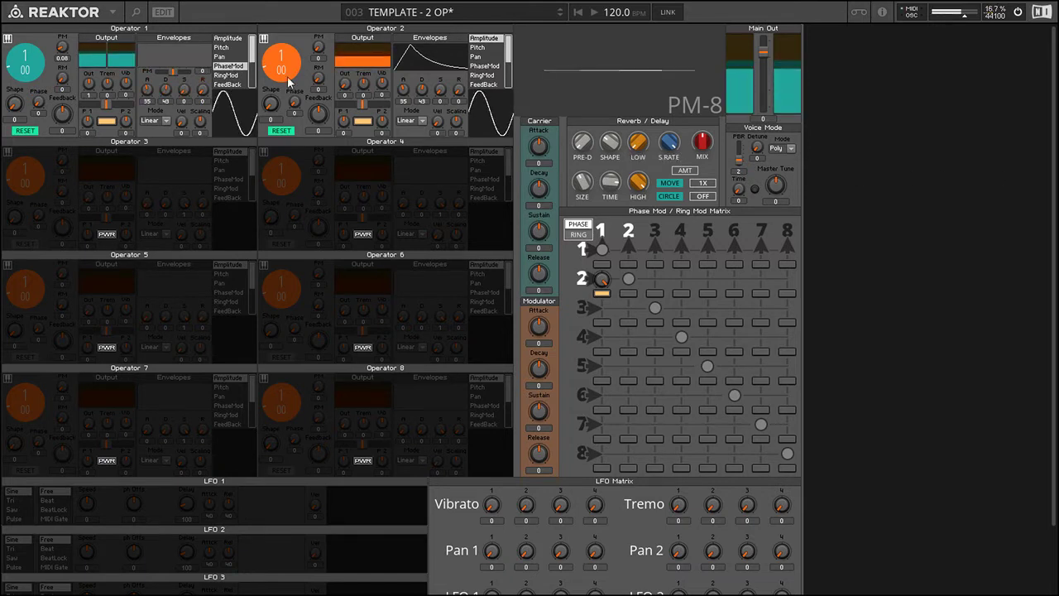
pyautogui.moveTo(64, 53); pyautogui.dragTo(67, 35)
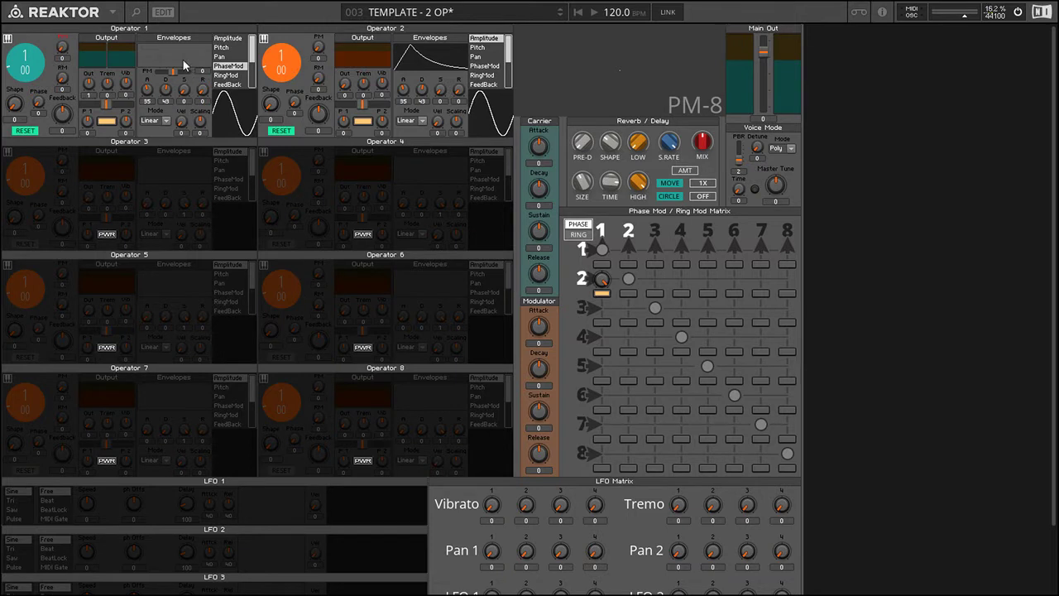
pyautogui.moveTo(198, 80); pyautogui.dragTo(188, 80)
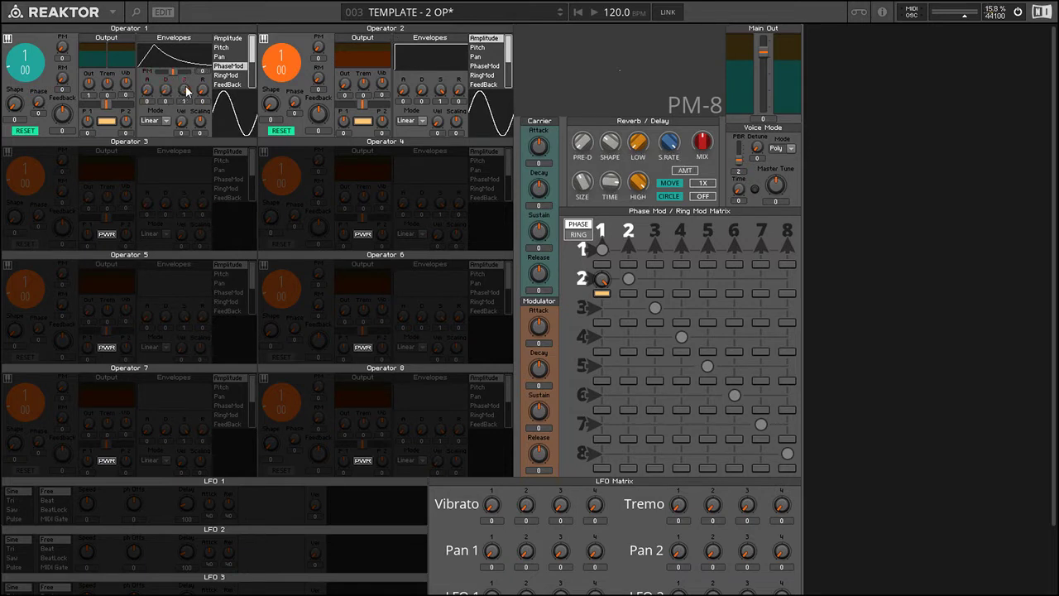
# Try Operator 1's FeedBack envelope with amount 1, Decay 45 and Sustain 0, and reset it
pyautogui.click(225, 76)
pyautogui.scroll(-2, 254, 58)
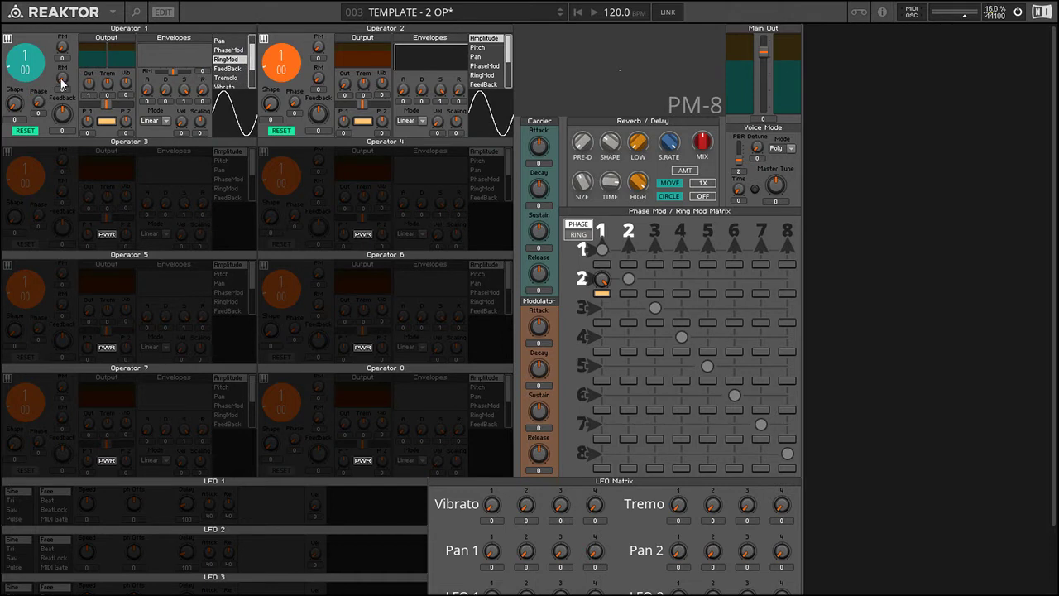
pyautogui.click(229, 68)
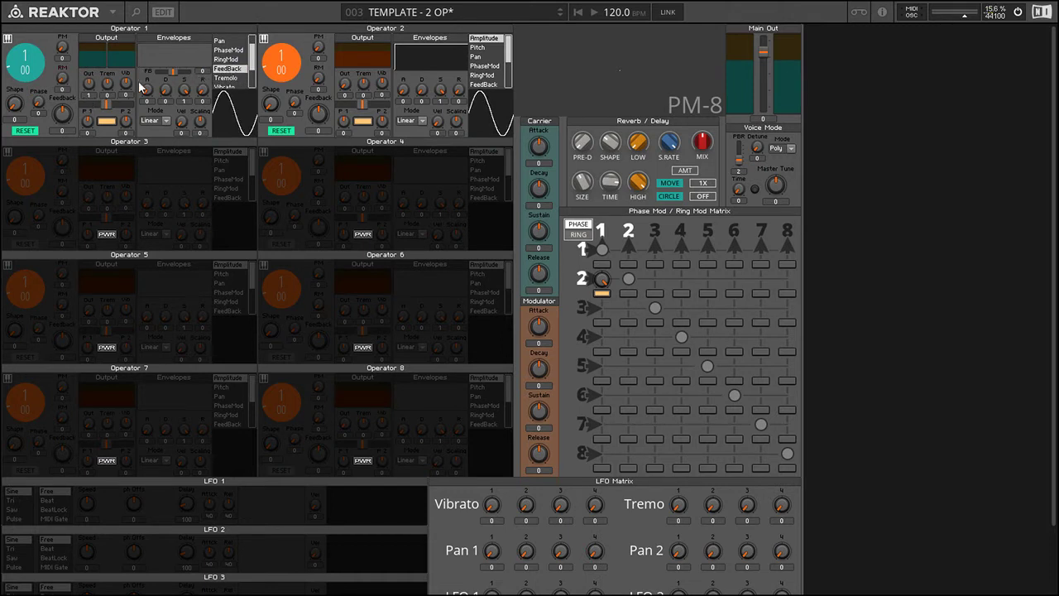
pyautogui.moveTo(174, 73); pyautogui.dragTo(318, 64)
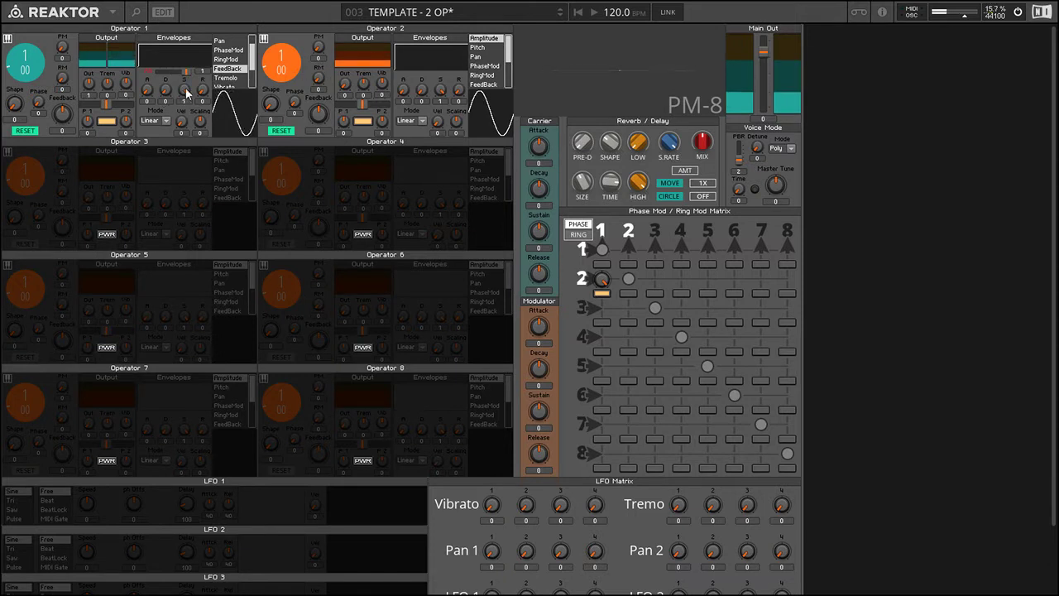
pyautogui.moveTo(186, 90); pyautogui.dragTo(190, 201)
pyautogui.moveTo(167, 89); pyautogui.dragTo(166, 51)
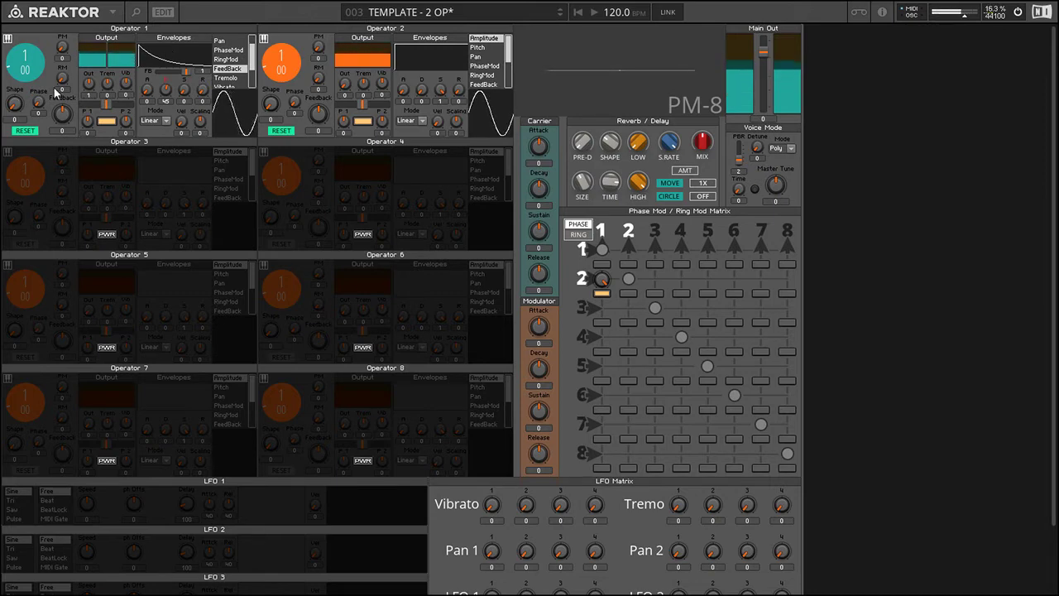
pyautogui.moveTo(16, 99); pyautogui.dragTo(21, 50)
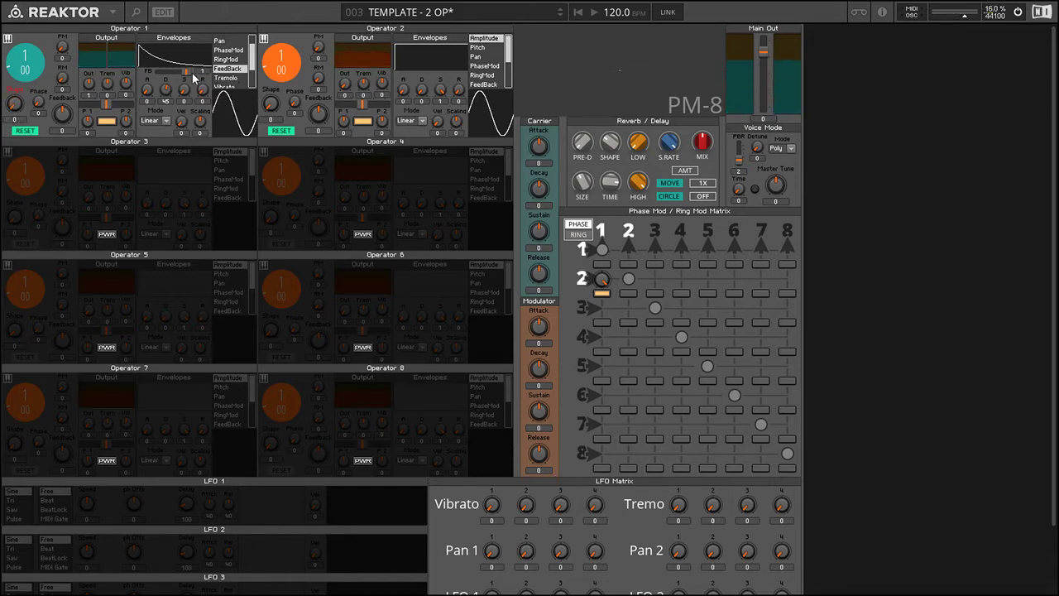
pyautogui.moveTo(169, 91); pyautogui.dragTo(165, 96)
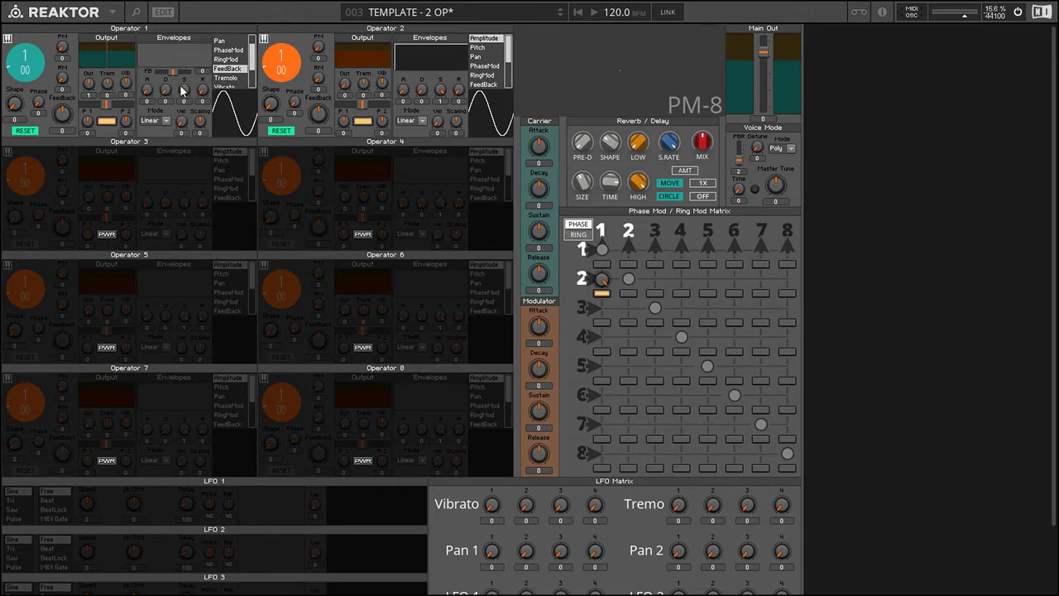
# Look through Operator 1's Tremolo, Pan Mod 1 and Pan Mod 2 envelopes
pyautogui.click(219, 78)
pyautogui.moveTo(254, 55); pyautogui.dragTo(255, 69)
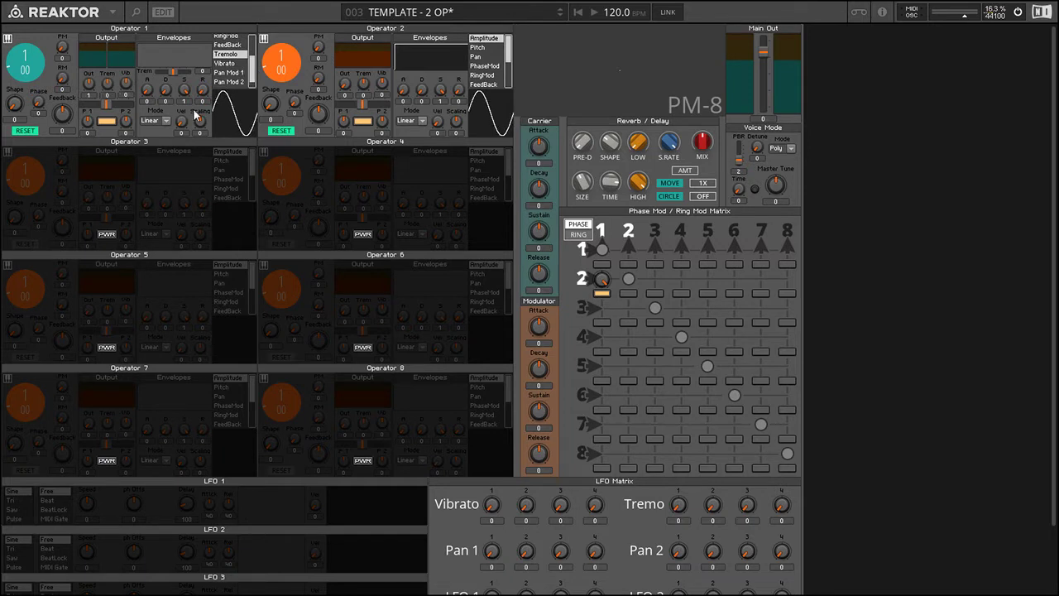
pyautogui.click(228, 72)
pyautogui.click(228, 82)
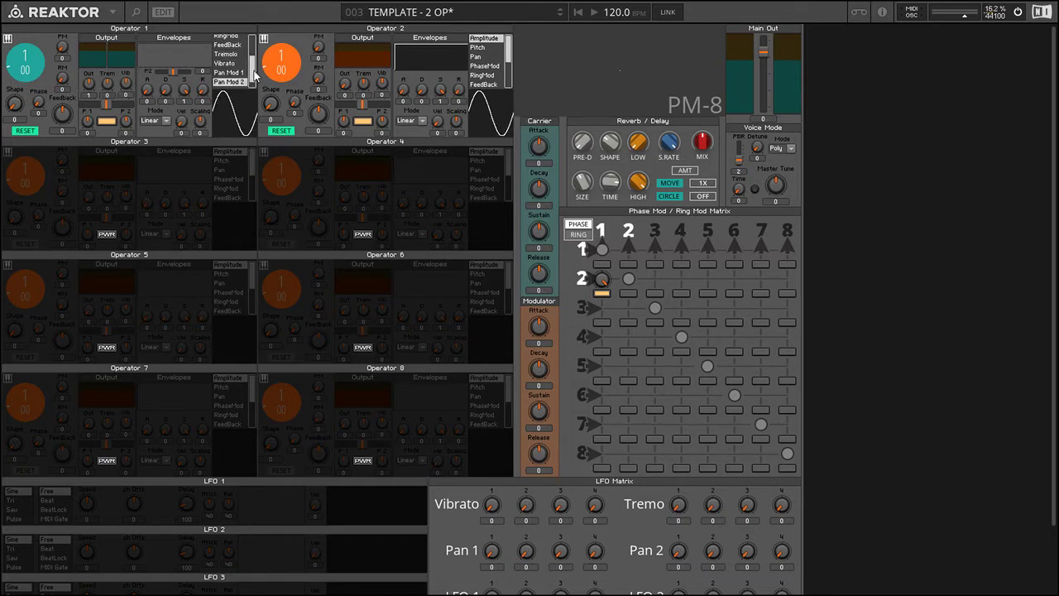
pyautogui.moveTo(255, 75); pyautogui.dragTo(250, 88)
# Select Operator 1's Shape envelope and sweep its amount through 0.67, 0.45 and 0.49, settling on 0.84
pyautogui.click(229, 82)
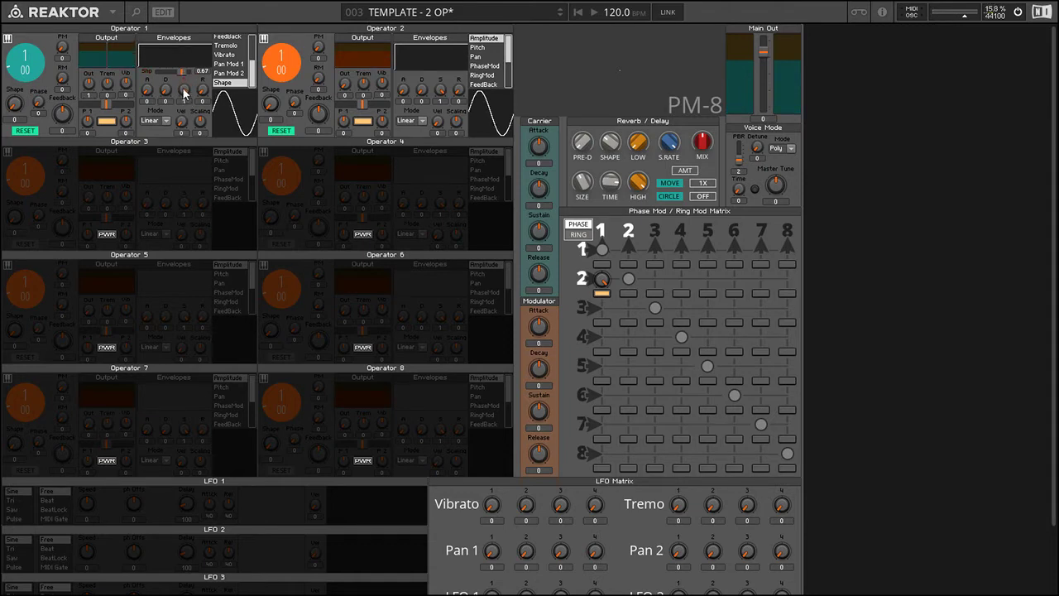
pyautogui.moveTo(185, 77)
pyautogui.mouseDown()
pyautogui.moveTo(164, 78)
pyautogui.moveTo(192, 82)
pyautogui.moveTo(174, 78)
pyautogui.mouseUp()
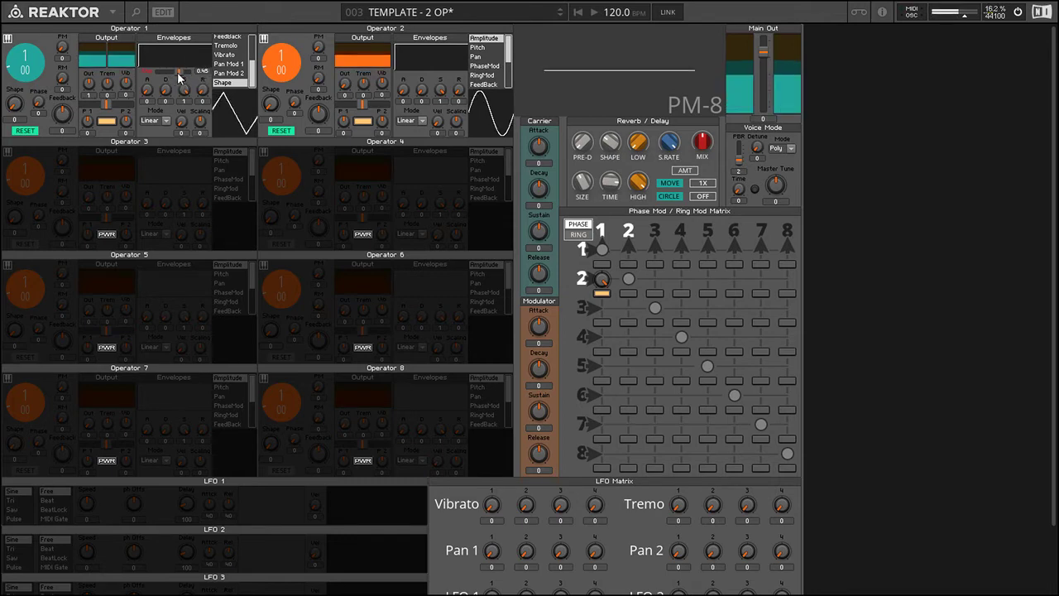
pyautogui.moveTo(181, 78); pyautogui.dragTo(240, 82)
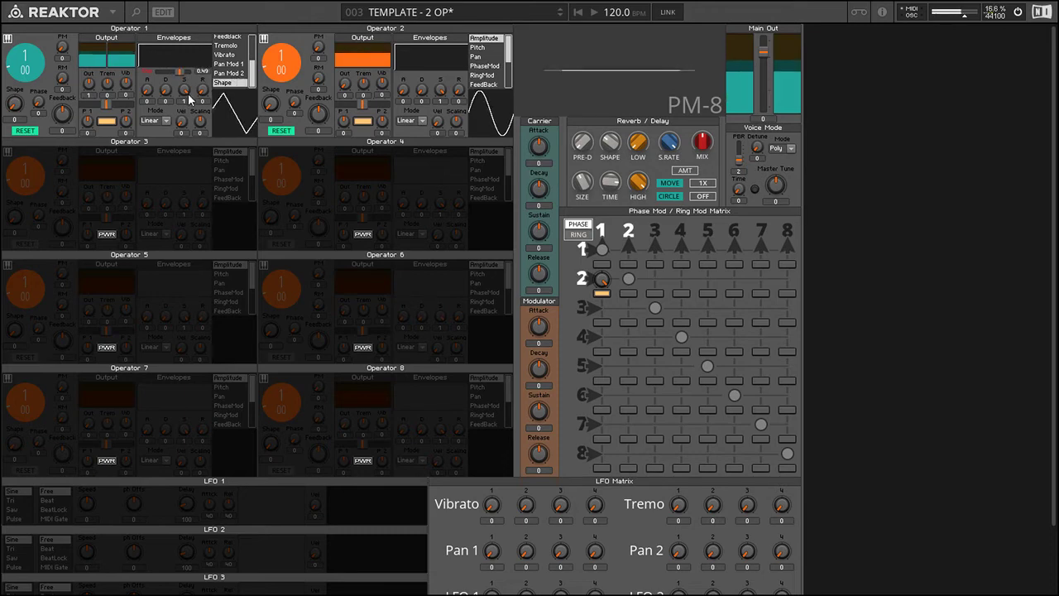
pyautogui.moveTo(187, 79); pyautogui.dragTo(215, 78)
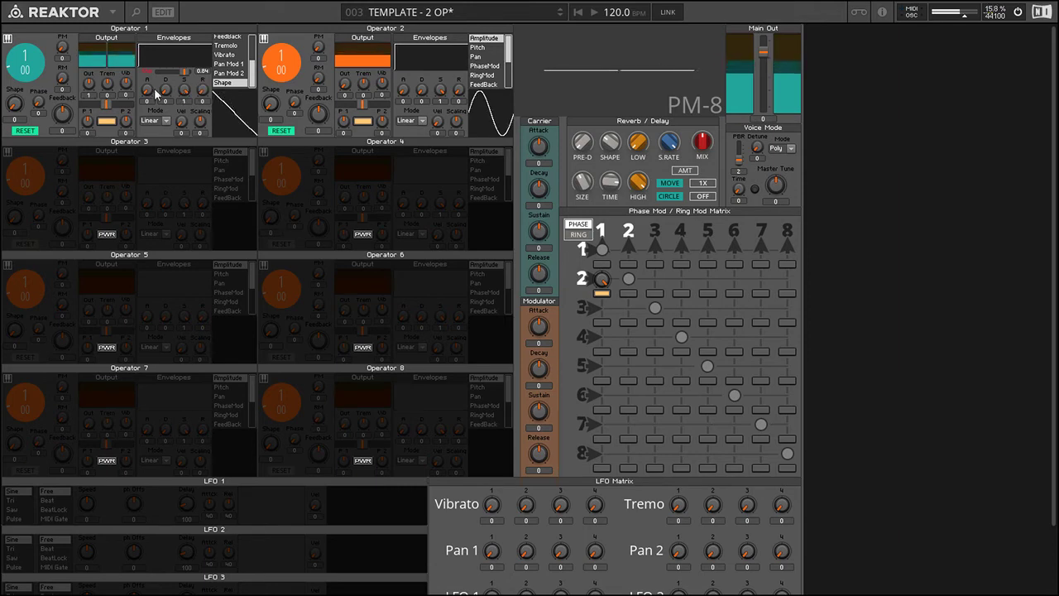
# Give Operator 1's Shape envelope an Attack of 37, a Decay of 55 and a Sustain of 0
pyautogui.moveTo(166, 87); pyautogui.dragTo(166, 36)
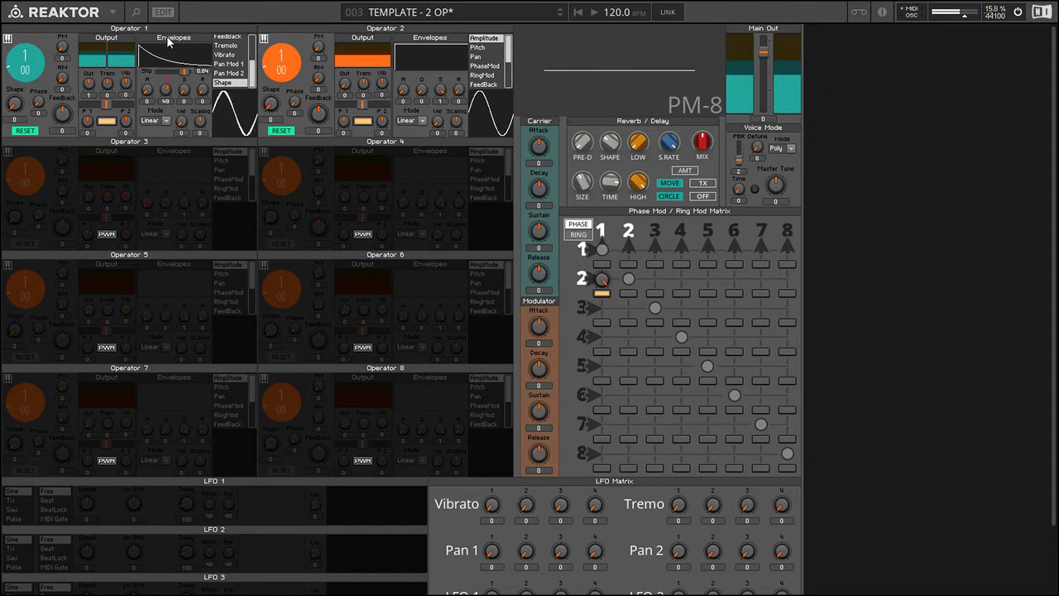
pyautogui.moveTo(146, 89); pyautogui.dragTo(160, 47)
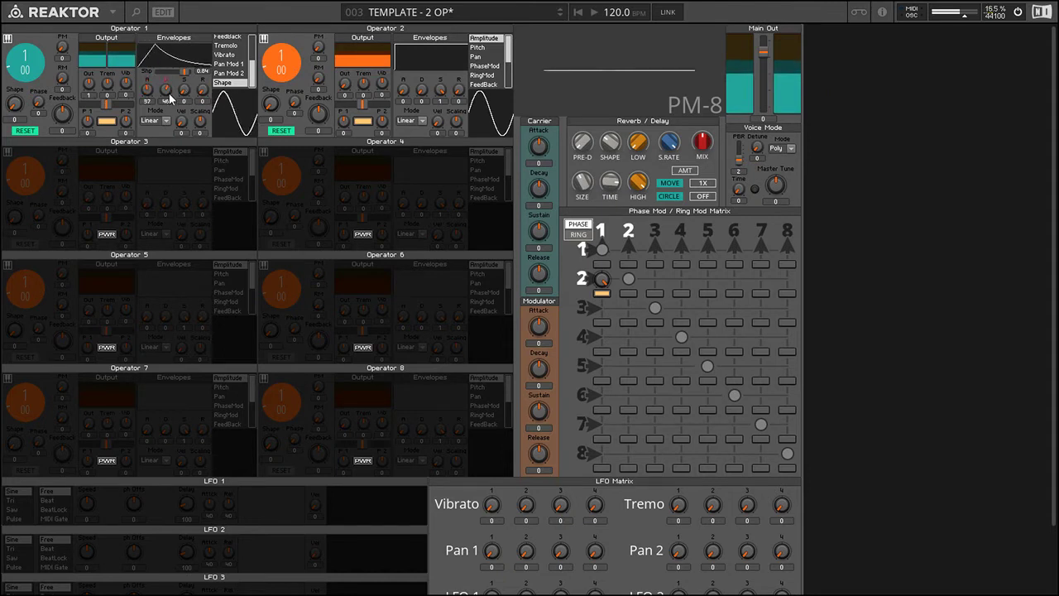
pyautogui.moveTo(169, 94); pyautogui.dragTo(173, 92)
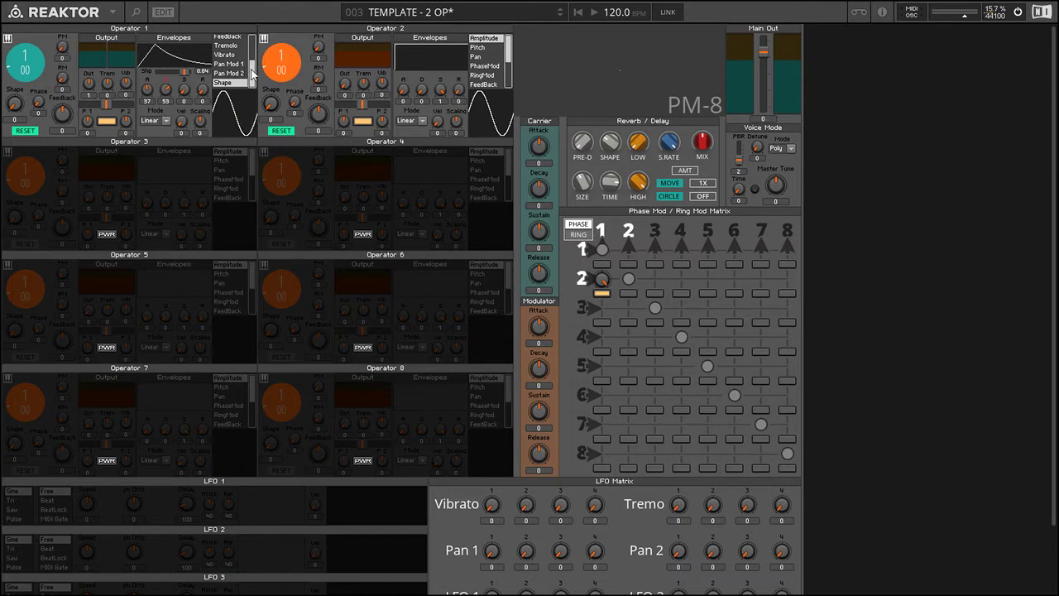
# Set Operator 1's FeedBack envelope amount to 0.99 with Attack 24, Sustain 0 and a longer Decay
pyautogui.scroll(2, 253, 74)
pyautogui.click(226, 55)
pyautogui.moveTo(181, 75); pyautogui.dragTo(251, 73)
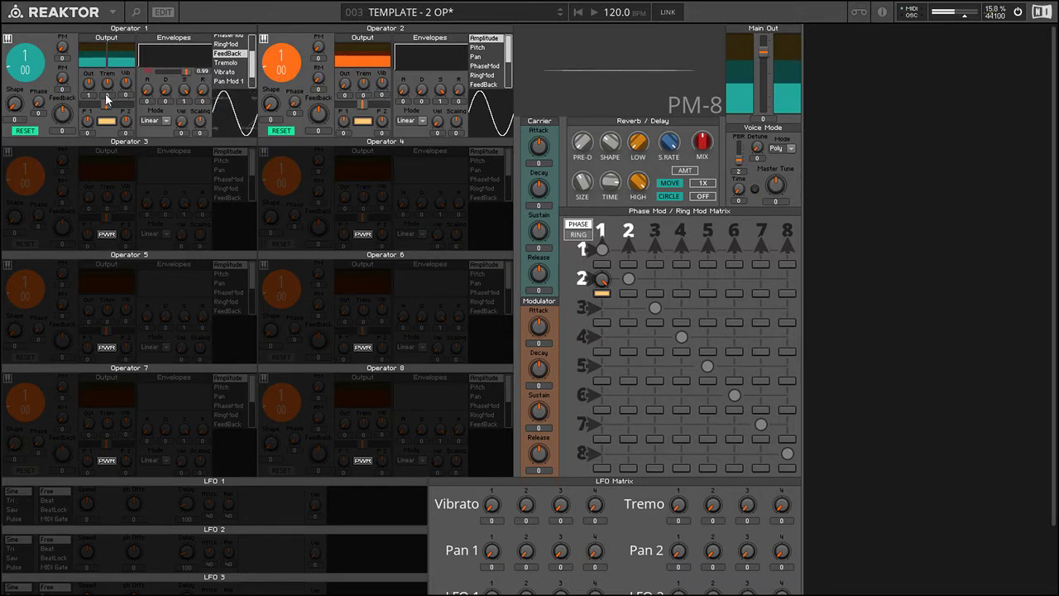
pyautogui.moveTo(183, 90)
pyautogui.mouseDown()
pyautogui.moveTo(187, 137)
pyautogui.moveTo(158, 62)
pyautogui.moveTo(161, 73)
pyautogui.mouseUp()
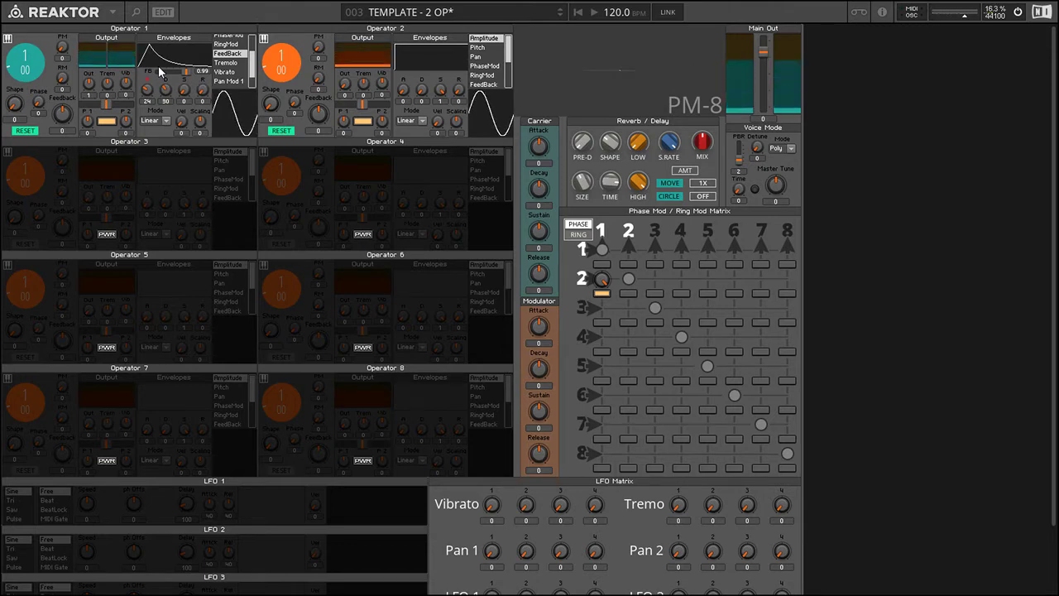
# Check the curve Mode options of Operator 1's FeedBack envelope and display its Amplitude envelope
pyautogui.moveTo(253, 64); pyautogui.dragTo(258, 46)
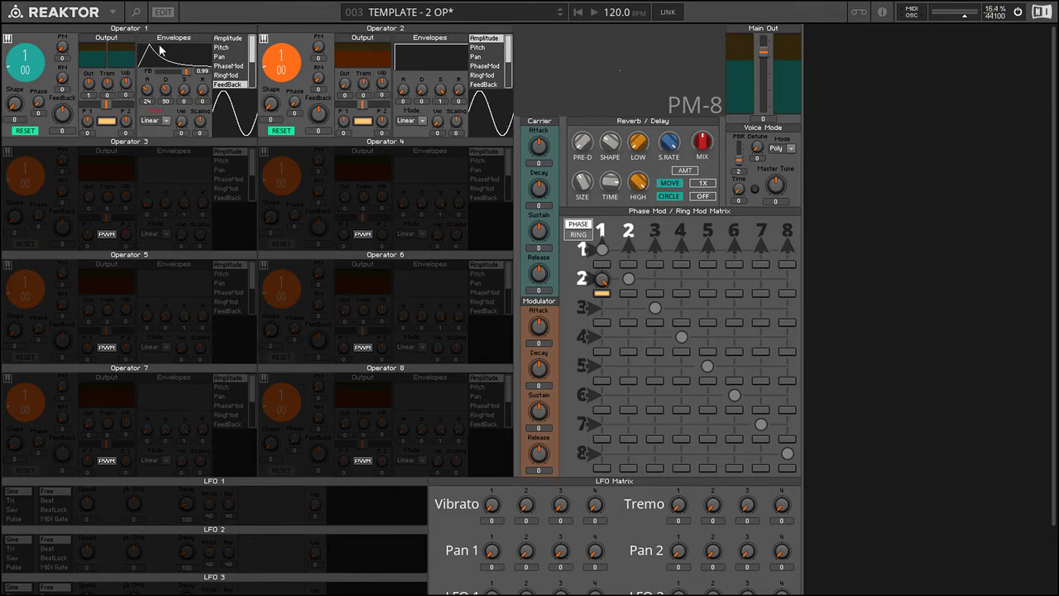
pyautogui.click(164, 123)
pyautogui.click(168, 123)
pyautogui.click(237, 39)
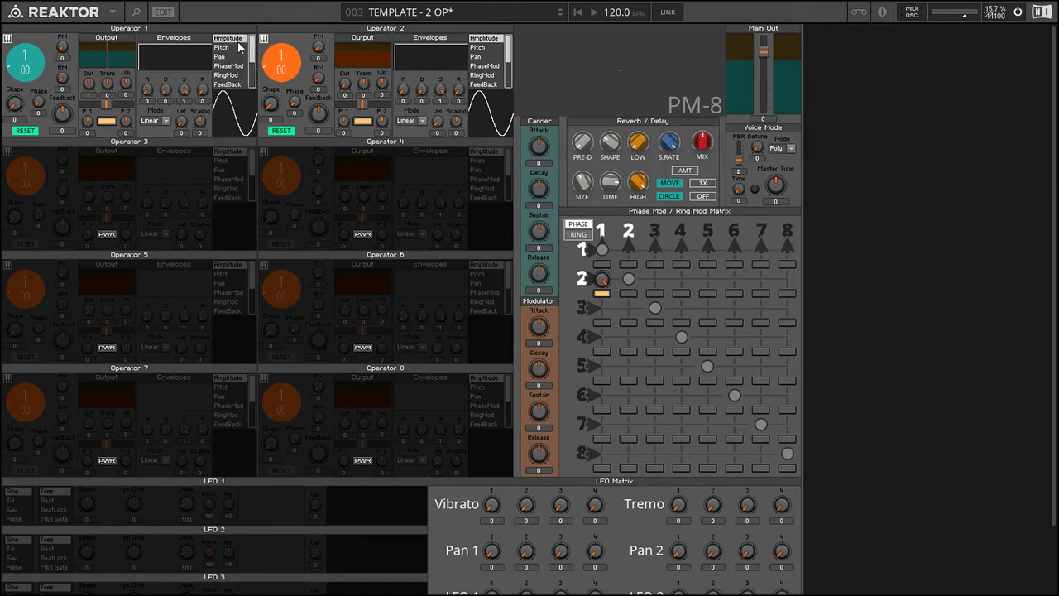
# Compare the Expo and Log modes on Operator 1's Shape envelope, finishing on Log
pyautogui.moveTo(252, 45); pyautogui.dragTo(255, 89)
pyautogui.click(223, 83)
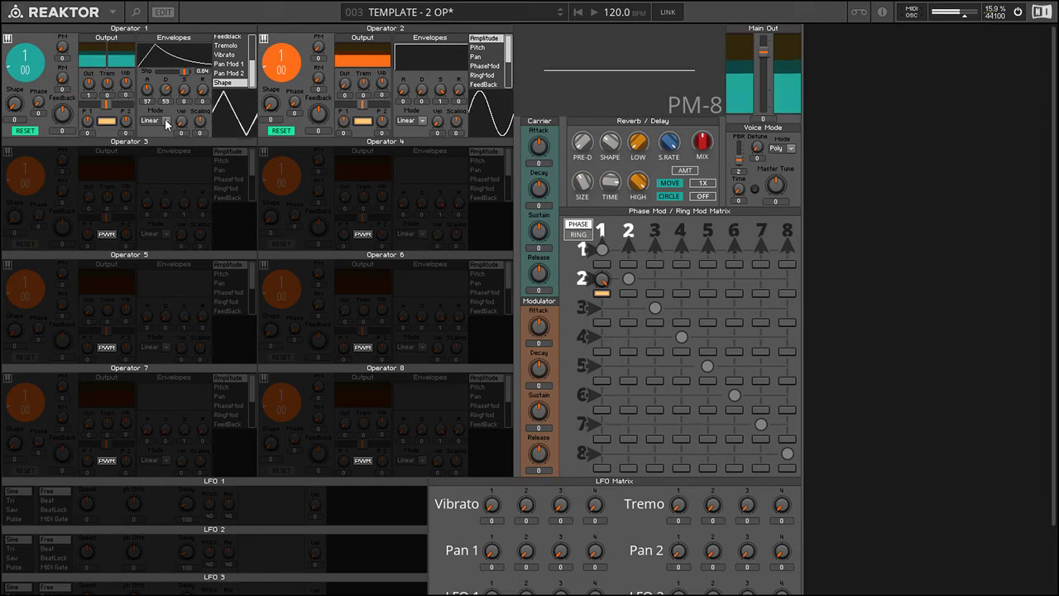
pyautogui.click(153, 121)
pyautogui.click(153, 129)
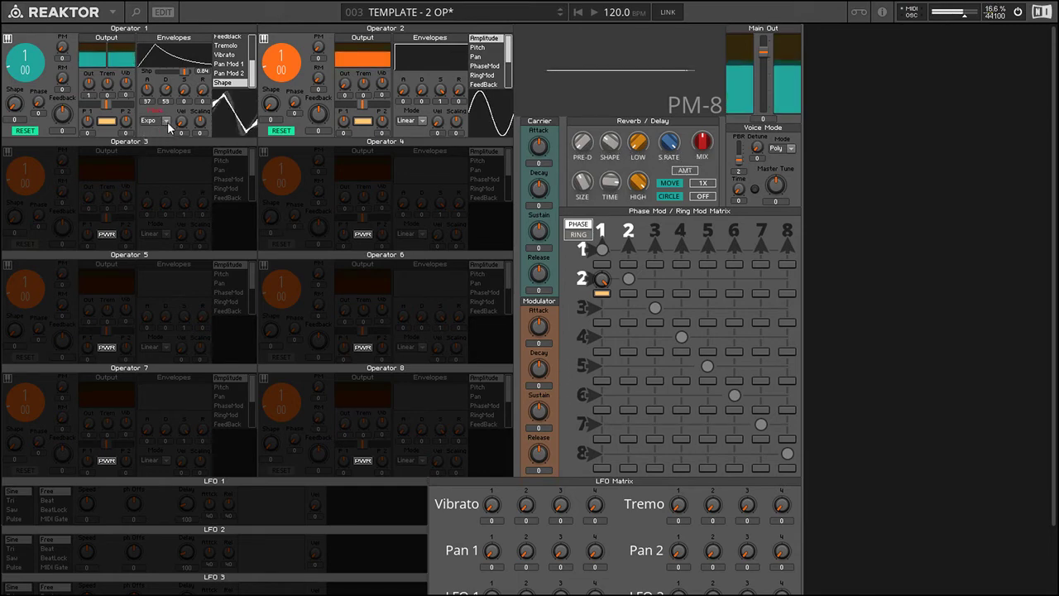
pyautogui.click(166, 121)
pyautogui.click(159, 137)
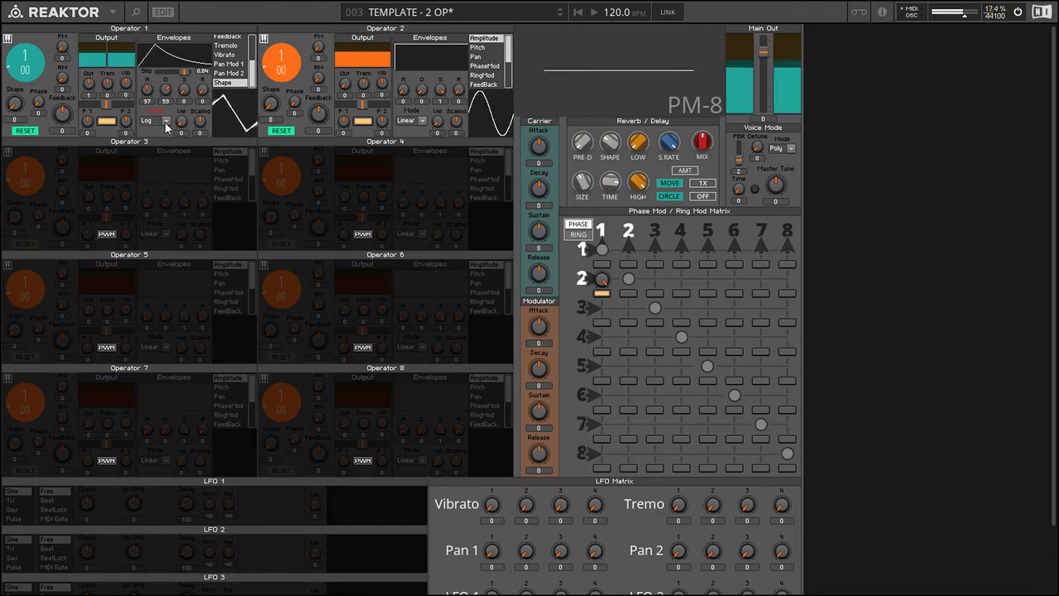
# Return Operator 1's Shape envelope to Linear mode and raise its Vel amount to 1
pyautogui.moveTo(166, 126); pyautogui.dragTo(160, 138)
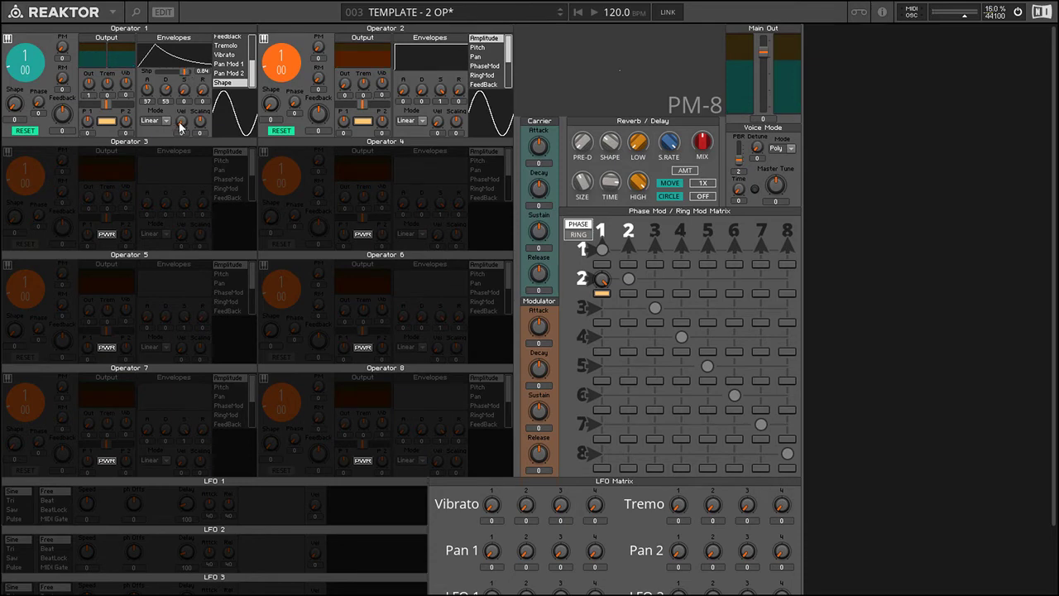
pyautogui.moveTo(253, 74); pyautogui.dragTo(263, 41)
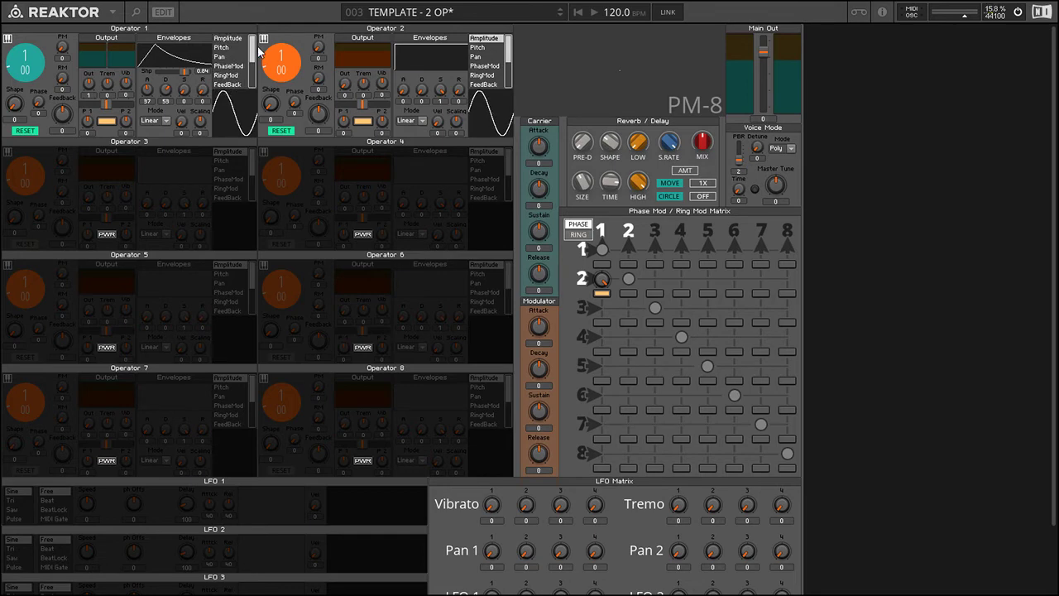
pyautogui.moveTo(254, 50); pyautogui.dragTo(253, 82)
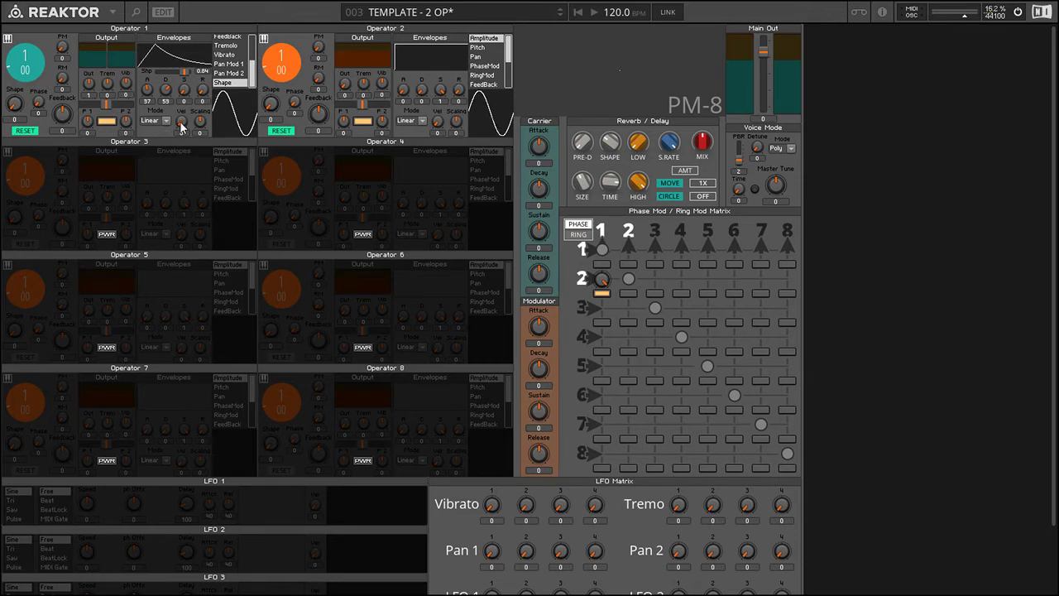
pyautogui.moveTo(182, 125); pyautogui.dragTo(189, 82)
# Reload the TEMPLATE - 2 OP preset and turn down Operator 2's output so it acts as a modulator
pyautogui.click(496, 14)
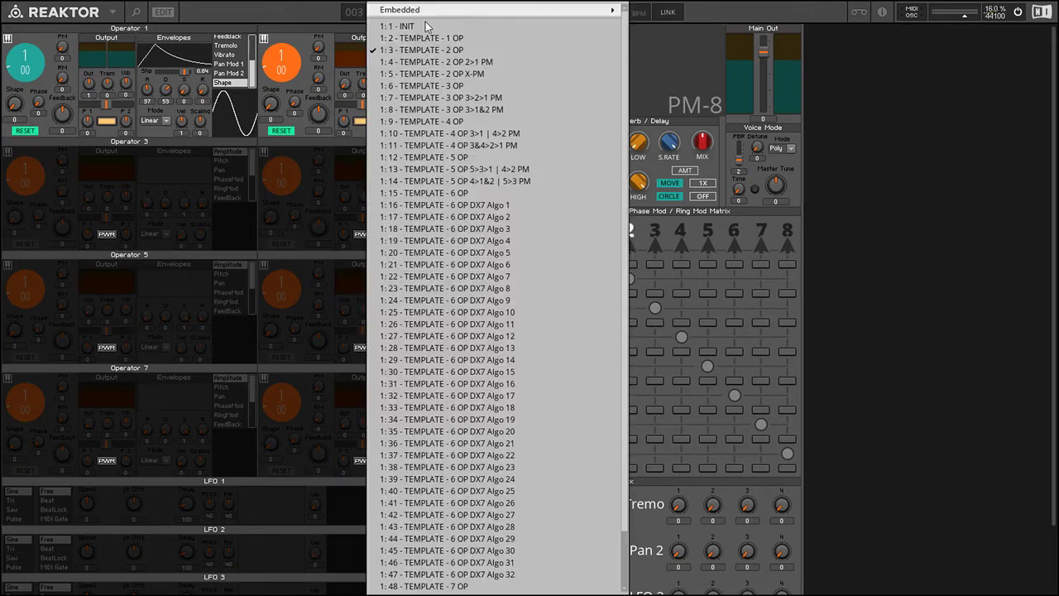
pyautogui.click(457, 51)
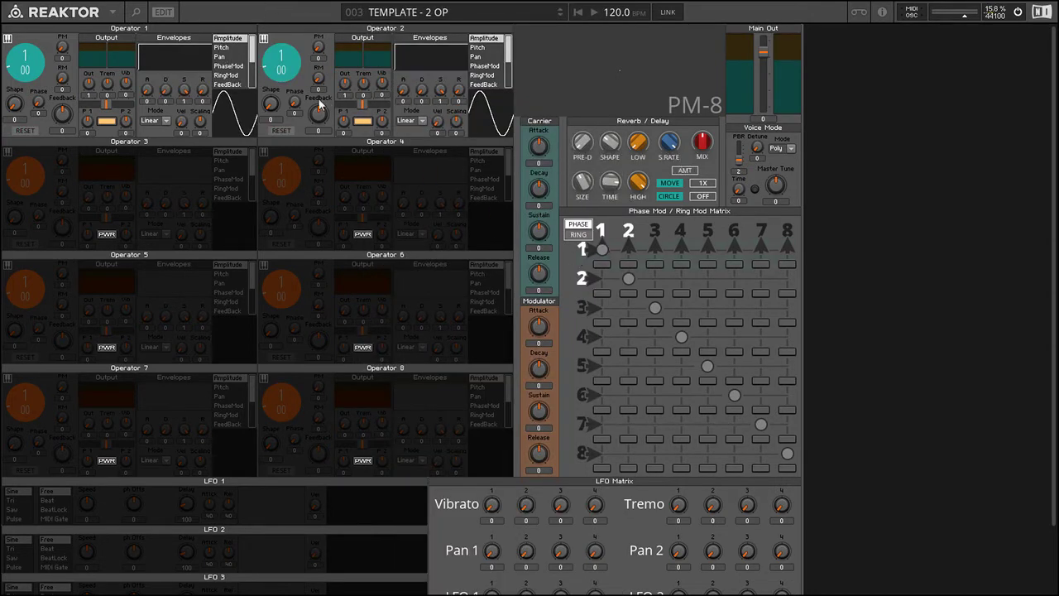
pyautogui.click(346, 91)
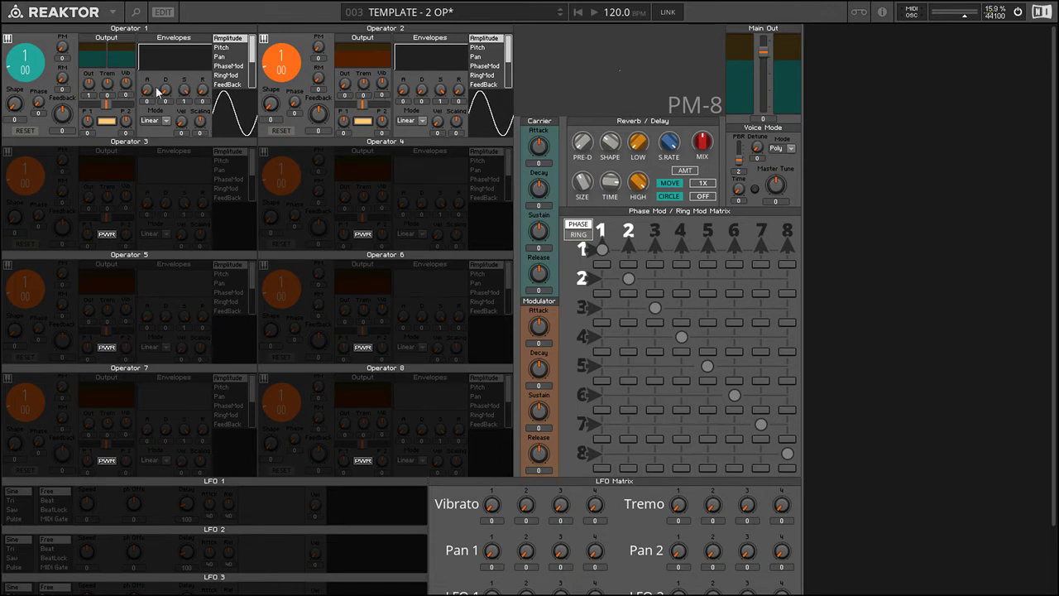
# Set Operator 1's Shape to 2 and give its Amplitude envelope zero Sustain and a longer Decay
pyautogui.moveTo(18, 107); pyautogui.dragTo(22, 122)
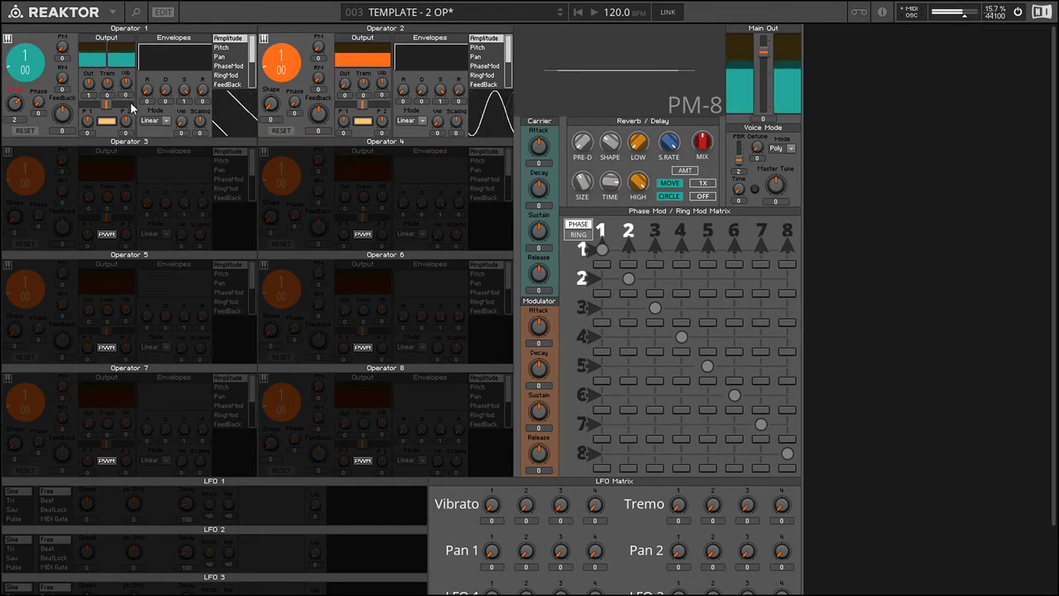
pyautogui.moveTo(186, 90); pyautogui.dragTo(185, 216)
pyautogui.moveTo(166, 90); pyautogui.dragTo(170, 47)
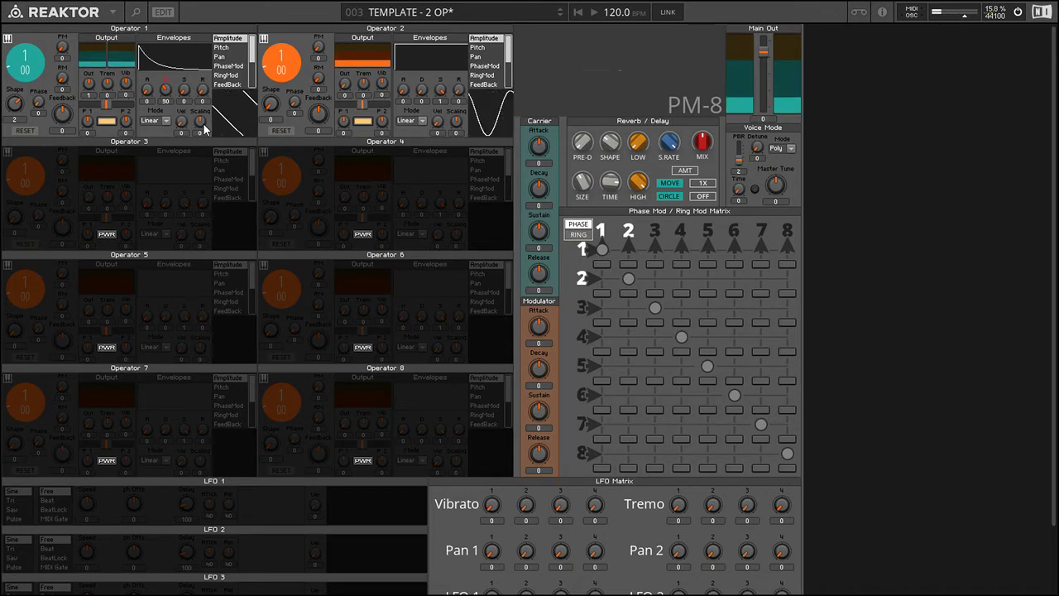
# Adjust the Scaling of Operator 1's Amplitude envelope, bring Vel down to 1 and set Sustain to 1
pyautogui.moveTo(204, 127); pyautogui.dragTo(205, 161)
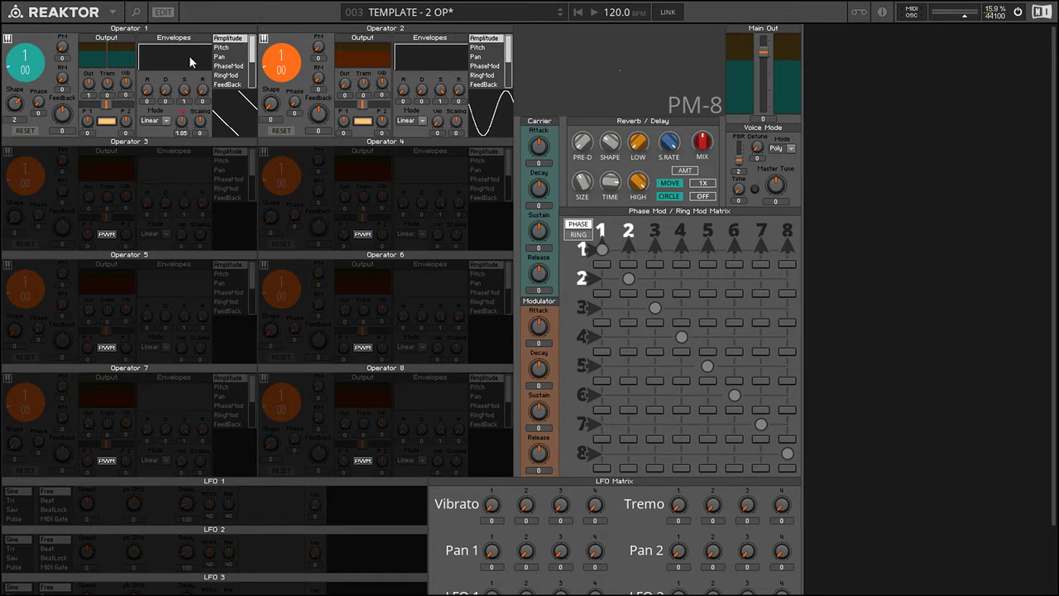
pyautogui.moveTo(182, 122); pyautogui.dragTo(182, 145)
pyautogui.moveTo(187, 97); pyautogui.dragTo(187, 91)
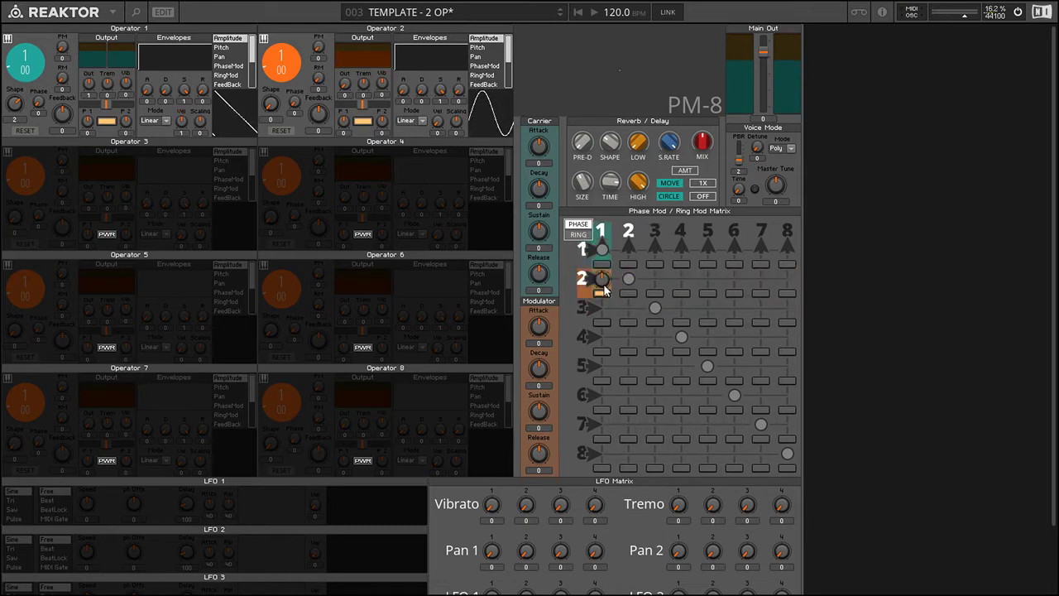
# Route Operator 2 into Operator 1 at full amount in the Phase and Ring matrices, setting Operator 1's RM to 0.5 and PM to 0.277
pyautogui.moveTo(603, 283); pyautogui.dragTo(619, 166)
pyautogui.moveTo(63, 51)
pyautogui.mouseDown()
pyautogui.moveTo(69, 36)
pyautogui.moveTo(70, 79)
pyautogui.moveTo(69, 69)
pyautogui.mouseUp()
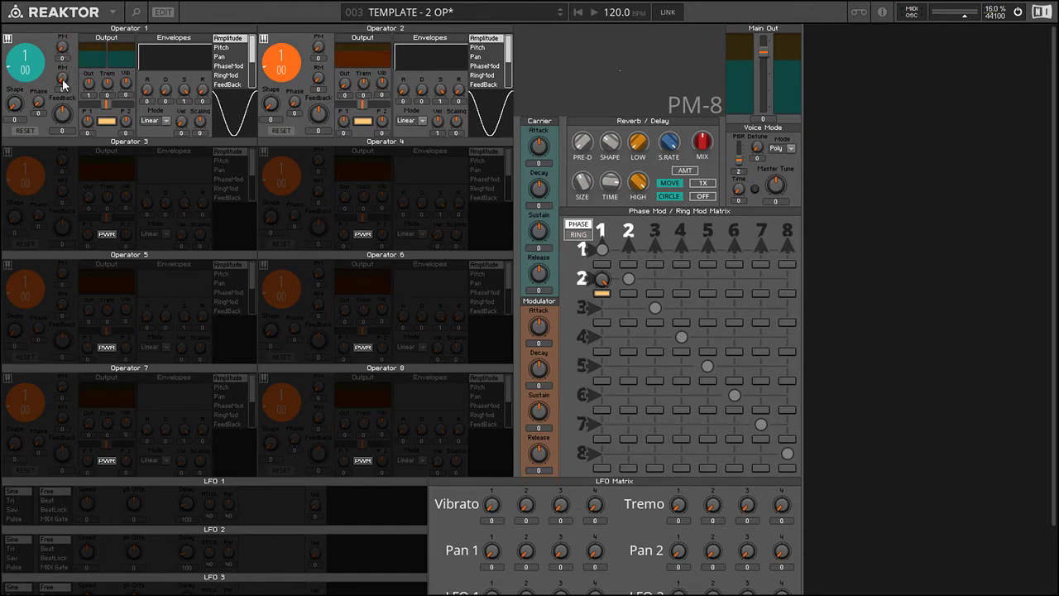
pyautogui.click(601, 291)
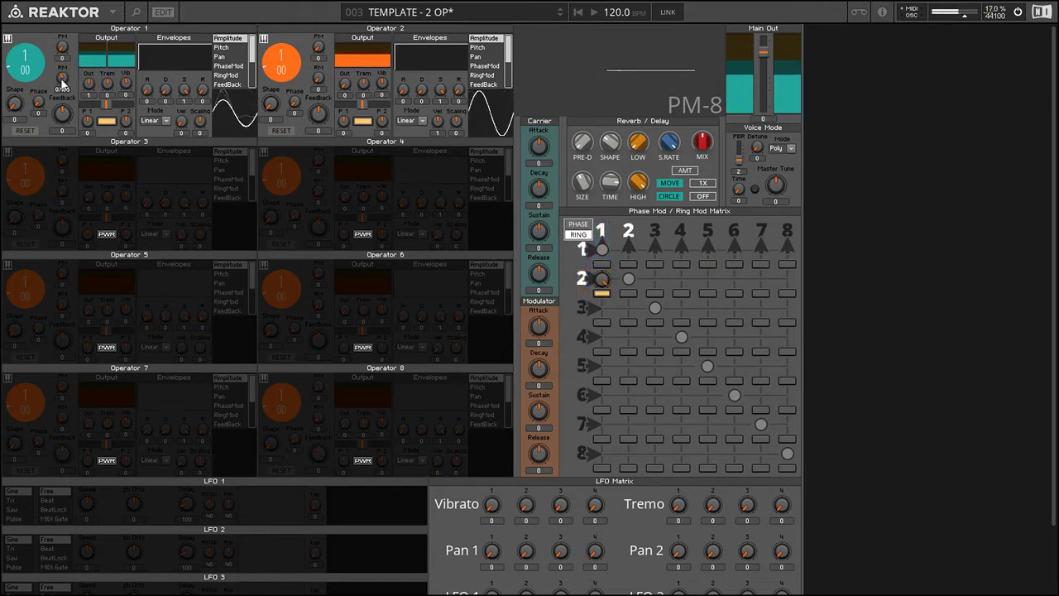
pyautogui.moveTo(63, 80); pyautogui.dragTo(69, 95)
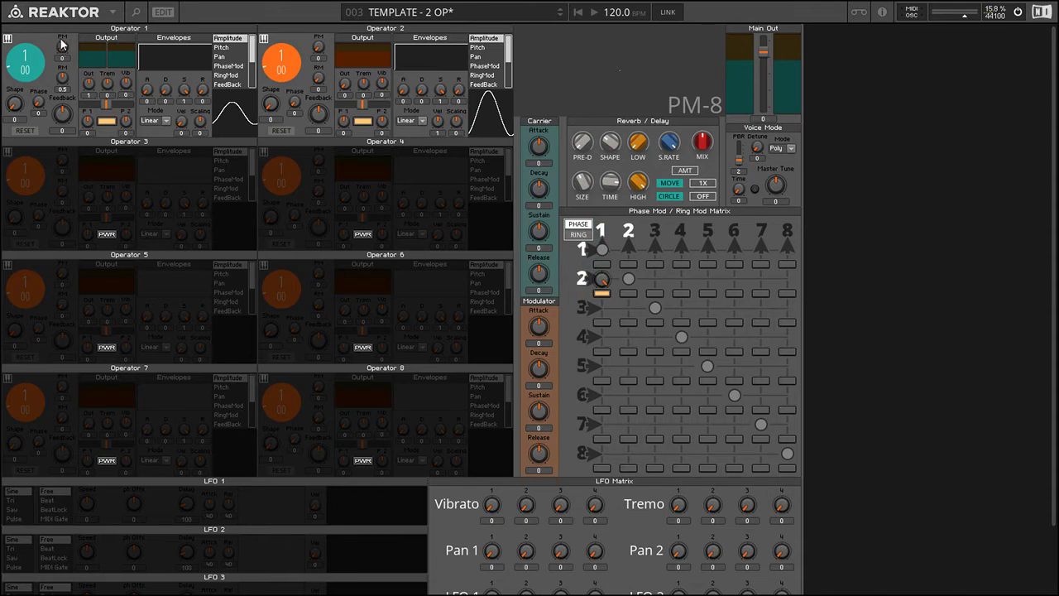
pyautogui.moveTo(60, 43); pyautogui.dragTo(67, 33)
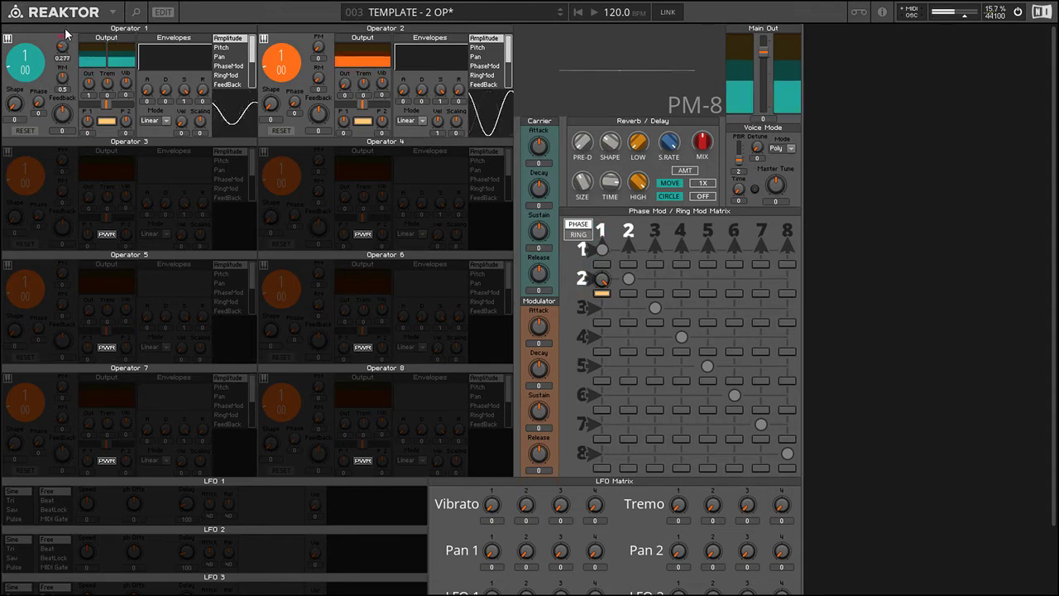
# Reset the modified operators by reloading the TEMPLATE - 2 OP preset
pyautogui.click(281, 131)
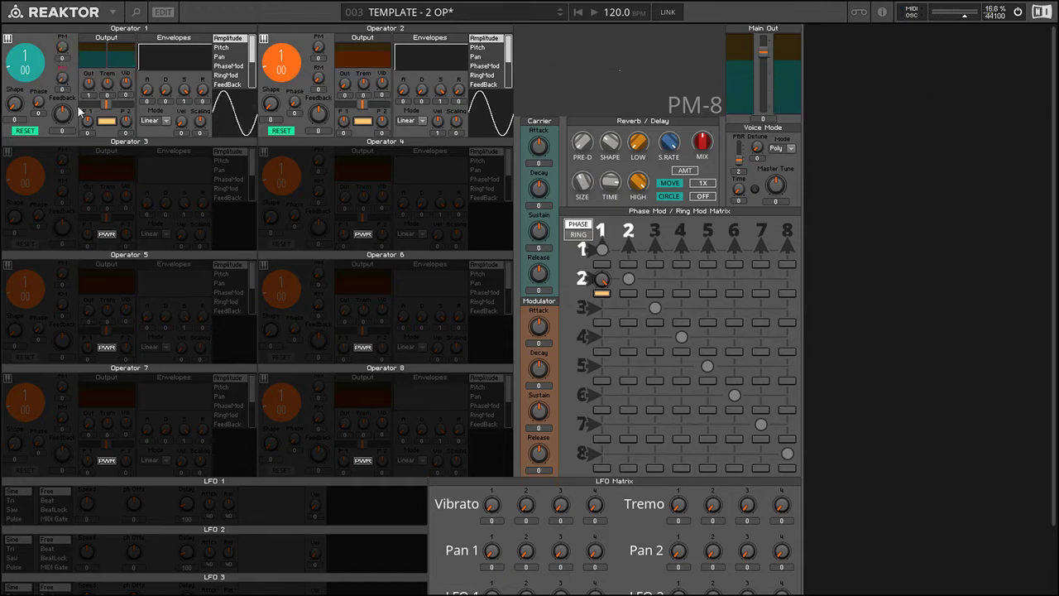
pyautogui.click(424, 15)
pyautogui.click(423, 50)
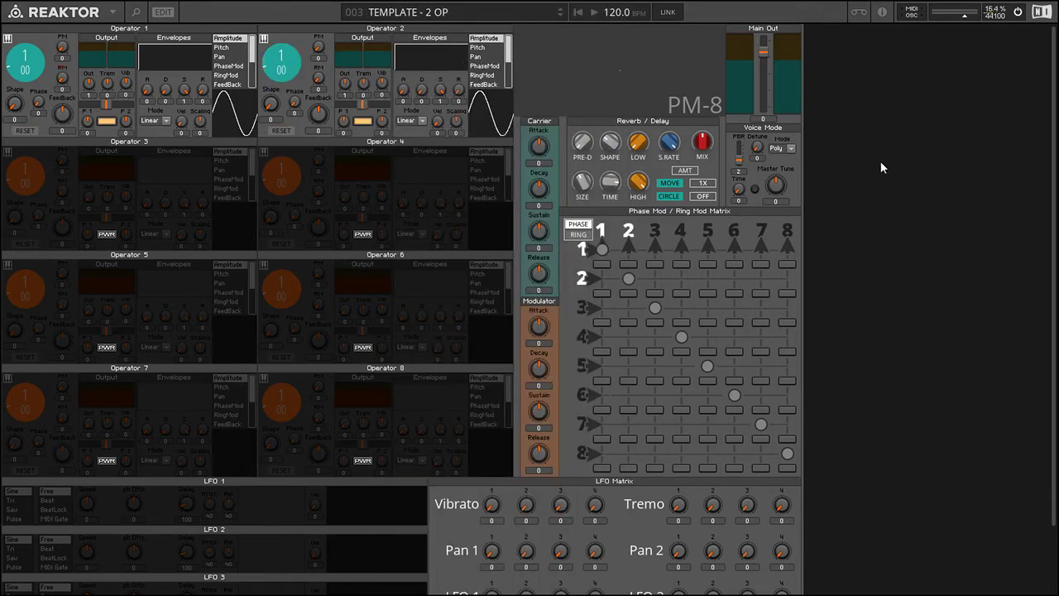
# Route Operator 1 into Operator 2 in the Phase matrix and raise Operator 2's PM to 0.258
pyautogui.scroll(-2, 877, 171)
pyautogui.scroll(2, 879, 170)
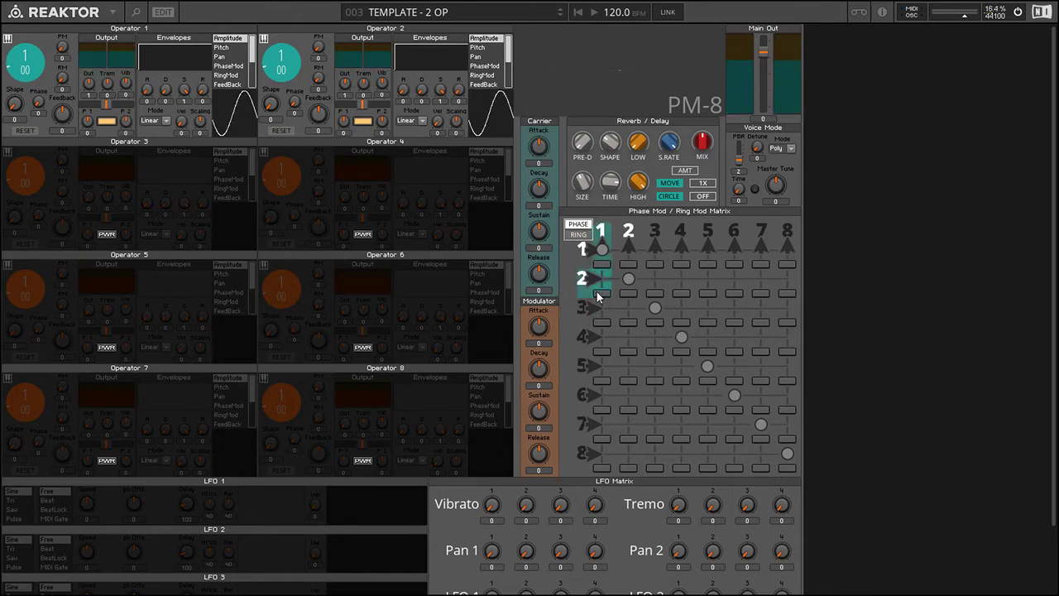
pyautogui.click(602, 263)
pyautogui.click(603, 262)
pyautogui.click(627, 263)
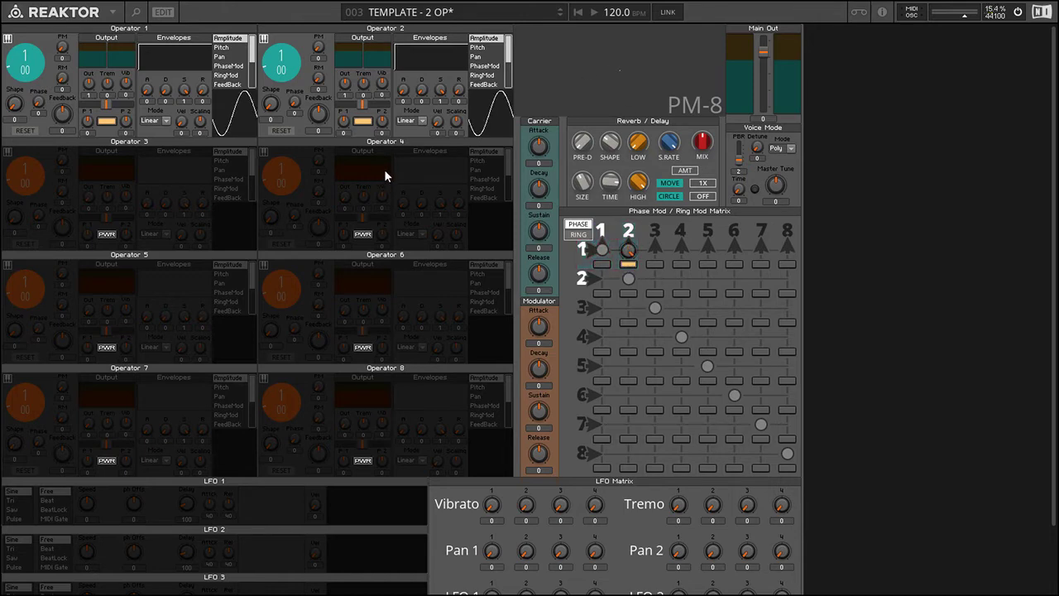
pyautogui.moveTo(325, 55)
pyautogui.mouseDown()
pyautogui.moveTo(322, 14)
pyautogui.moveTo(327, 58)
pyautogui.mouseUp()
# Try Operator 2's frequency ratio at 5, return it to 1, and lower Operator 1's ratio to 1/2
pyautogui.moveTo(276, 62); pyautogui.dragTo(287, 14)
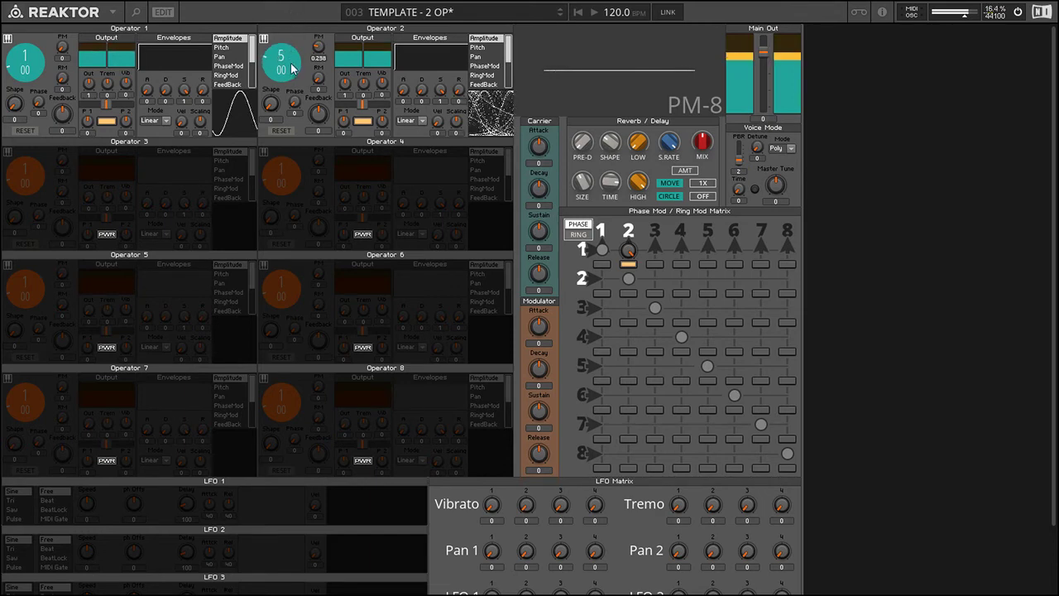
pyautogui.moveTo(291, 69); pyautogui.dragTo(290, 104)
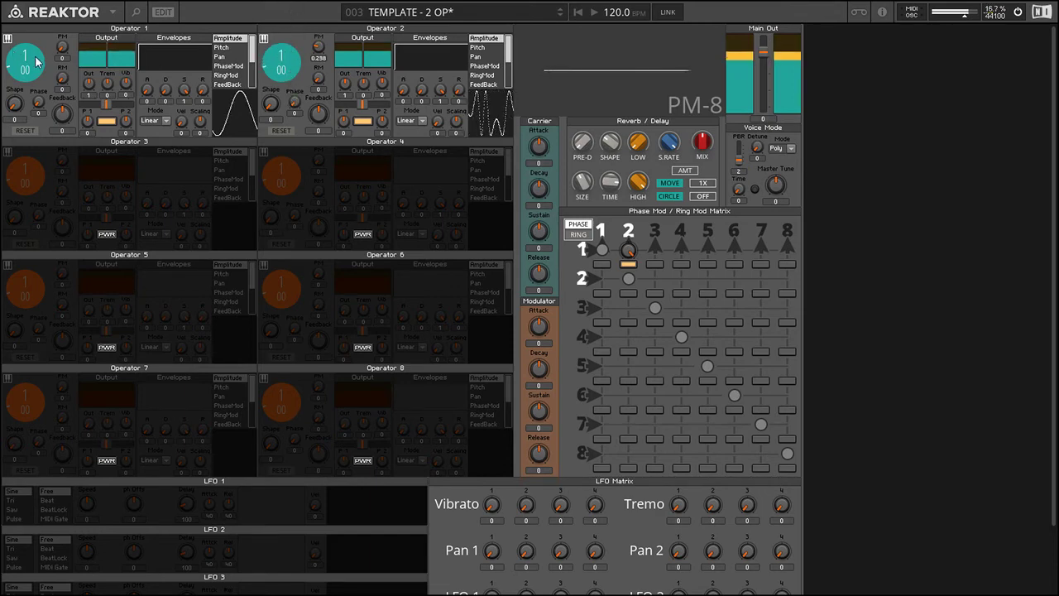
pyautogui.moveTo(36, 61); pyautogui.dragTo(37, 68)
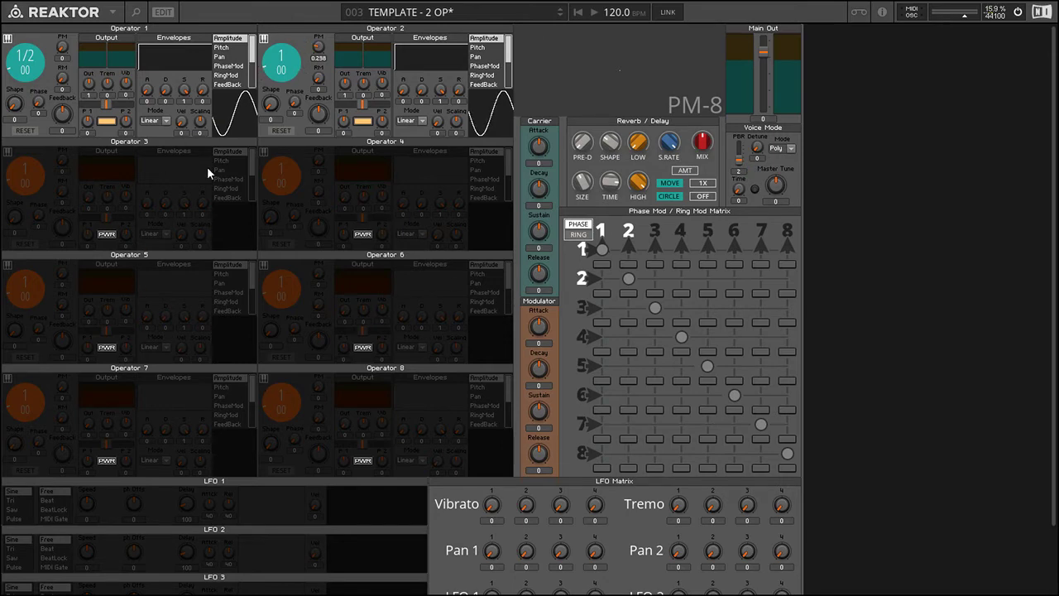
# Power off Operator 2 and try lowering the Sustain of Operator 1's Amplitude envelope
pyautogui.click(362, 122)
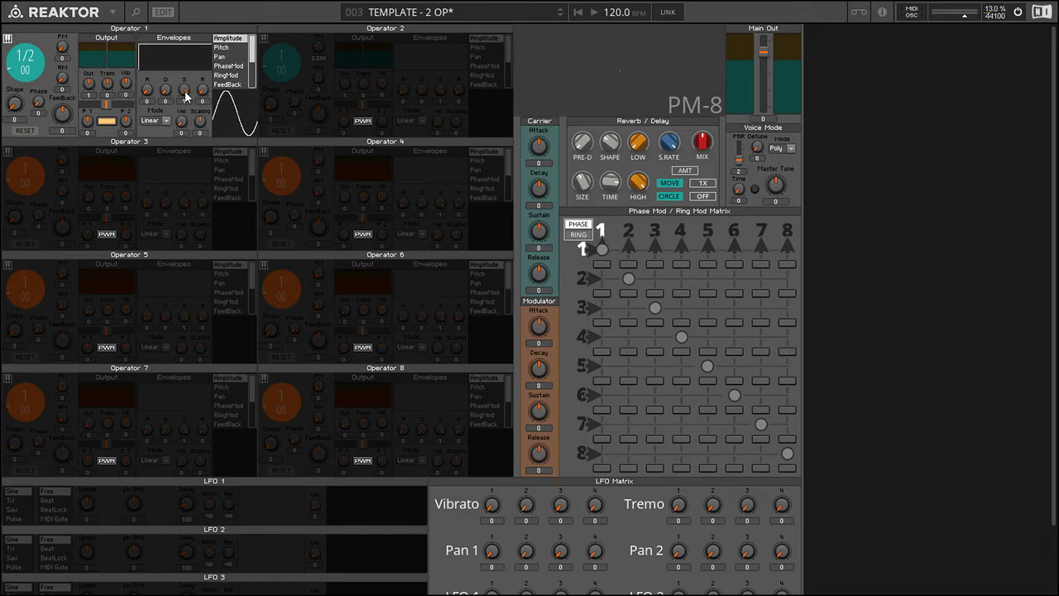
pyautogui.moveTo(186, 96); pyautogui.dragTo(188, 197)
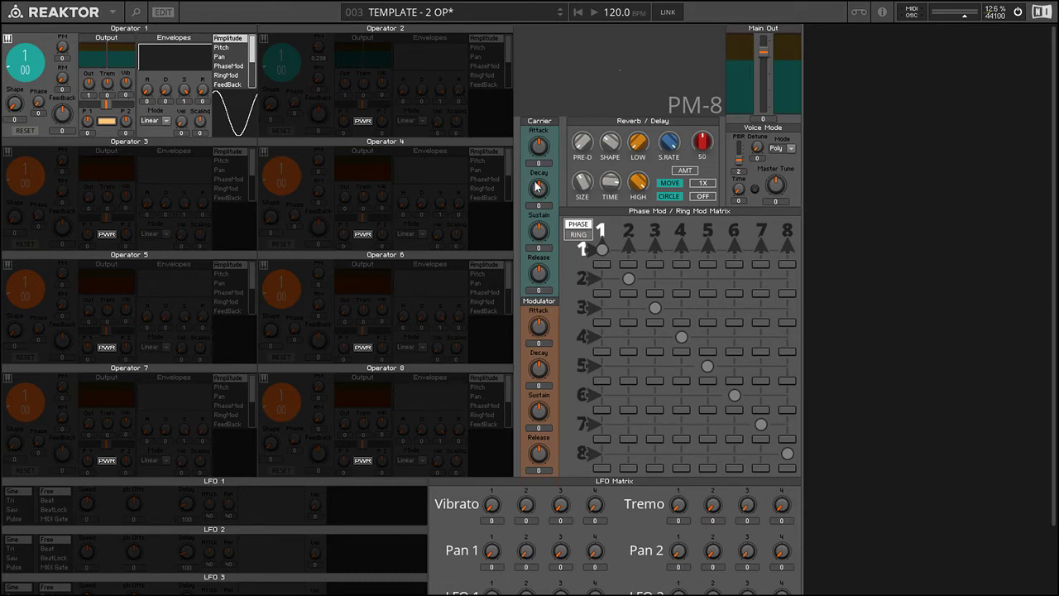
# Set the Carrier macro offsets to Attack 0.43, Decay 0.378, Sustain -0.543 and Release 1
pyautogui.moveTo(538, 149); pyautogui.dragTo(550, 120)
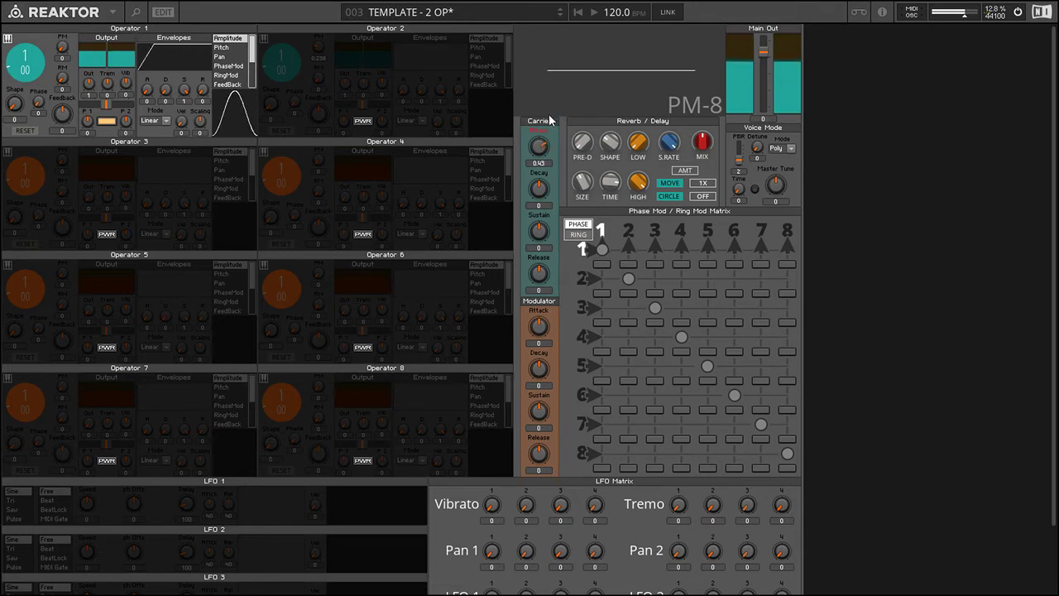
pyautogui.moveTo(538, 230); pyautogui.dragTo(546, 176)
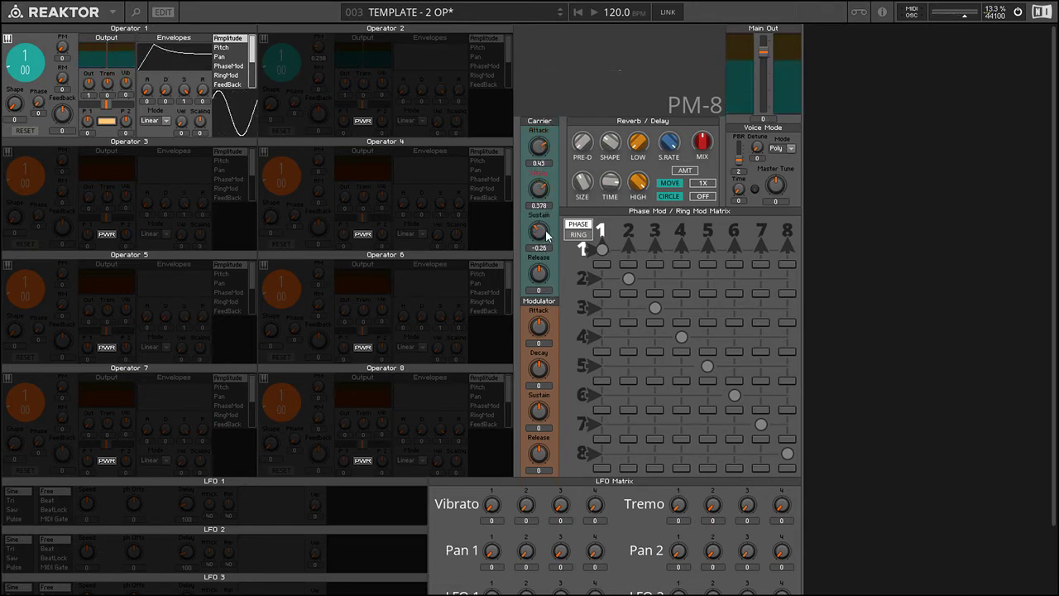
pyautogui.moveTo(545, 235); pyautogui.dragTo(539, 211)
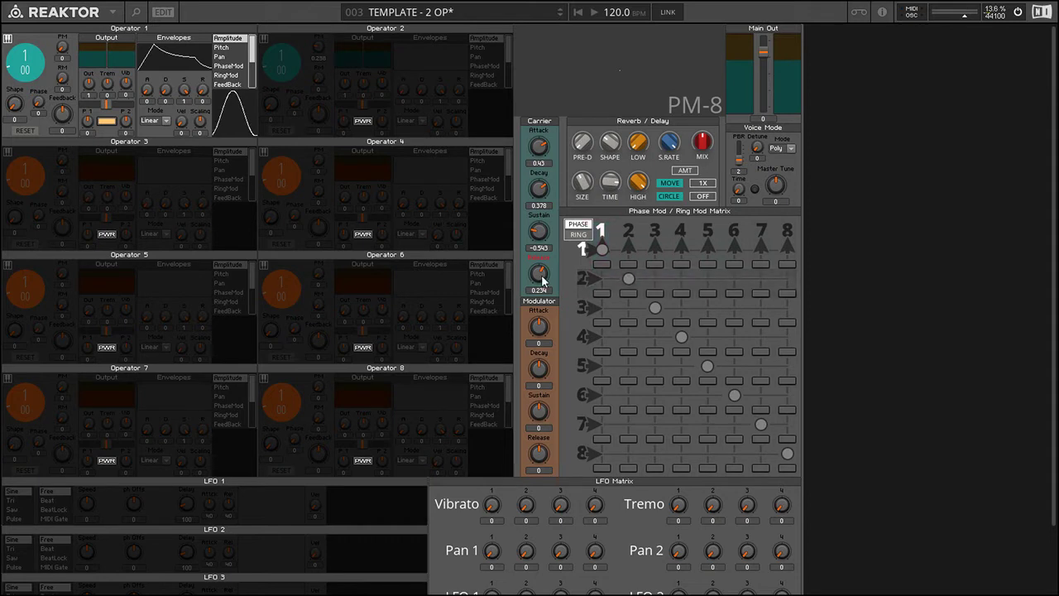
pyautogui.moveTo(542, 282); pyautogui.dragTo(570, 112)
# Reset the Carrier macro's Attack, Decay and Sustain offsets to 0
pyautogui.keyDown('ctrl'); pyautogui.click(539, 147); pyautogui.keyUp('ctrl')
pyautogui.keyDown('ctrl'); pyautogui.click(538, 189); pyautogui.keyUp('ctrl')
pyautogui.keyDown('ctrl'); pyautogui.click(538, 231); pyautogui.keyUp('ctrl')
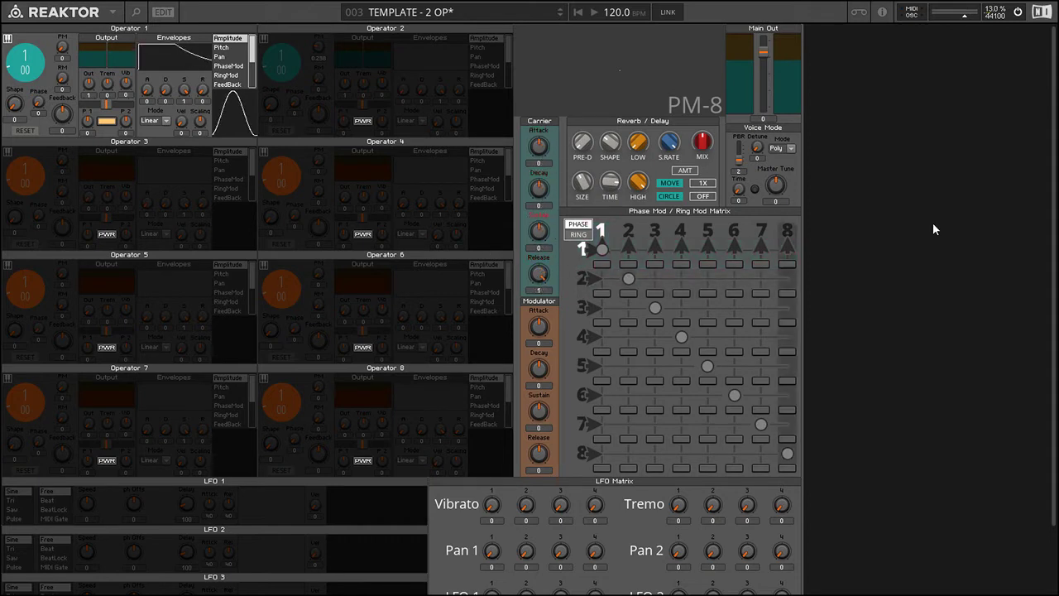
pyautogui.click(540, 288)
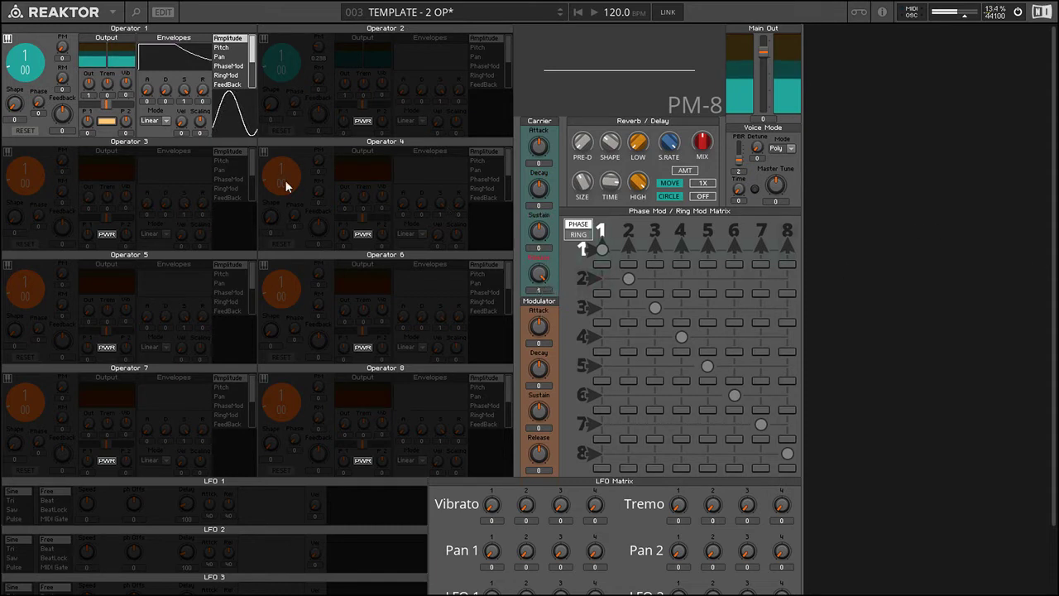
# Try Operator 1 with an Amplitude Release of 80 and Feedback of 0.188, and return both and the Carrier Release to 0
pyautogui.moveTo(203, 90); pyautogui.dragTo(213, 7)
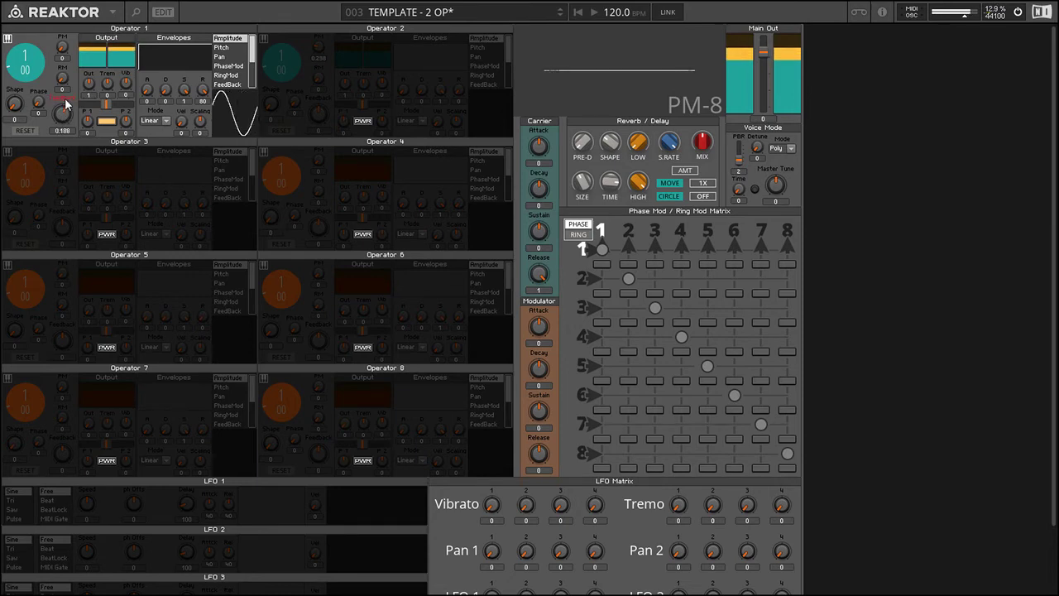
pyautogui.moveTo(65, 105)
pyautogui.mouseDown()
pyautogui.moveTo(75, 56)
pyautogui.moveTo(83, 101)
pyautogui.moveTo(74, 41)
pyautogui.moveTo(75, 165)
pyautogui.moveTo(22, 106)
pyautogui.moveTo(30, 30)
pyautogui.moveTo(64, 120)
pyautogui.mouseUp()
pyautogui.moveTo(201, 89); pyautogui.dragTo(211, 145)
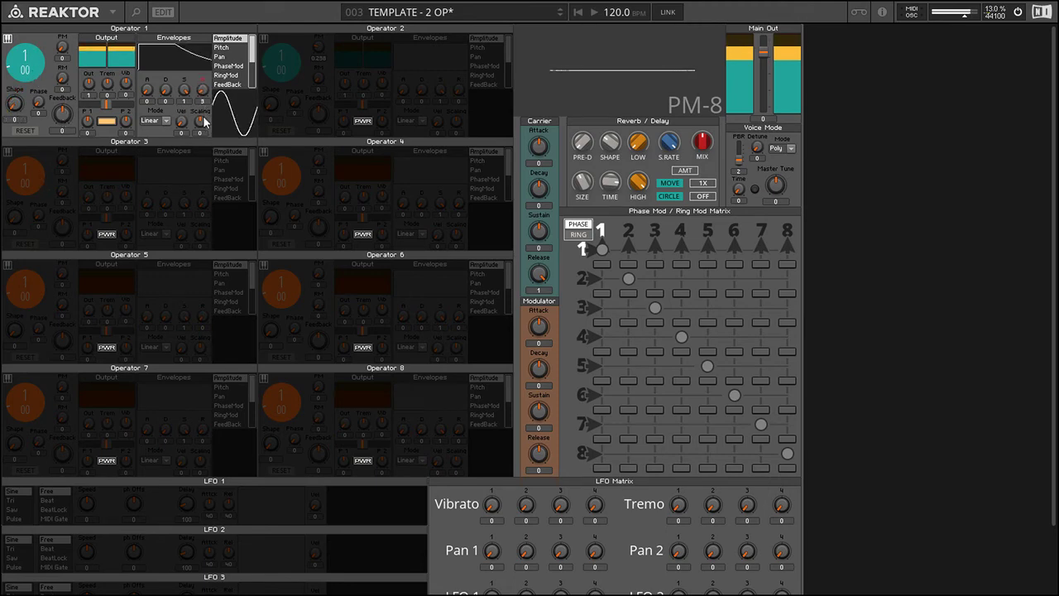
pyautogui.moveTo(541, 279); pyautogui.dragTo(545, 295)
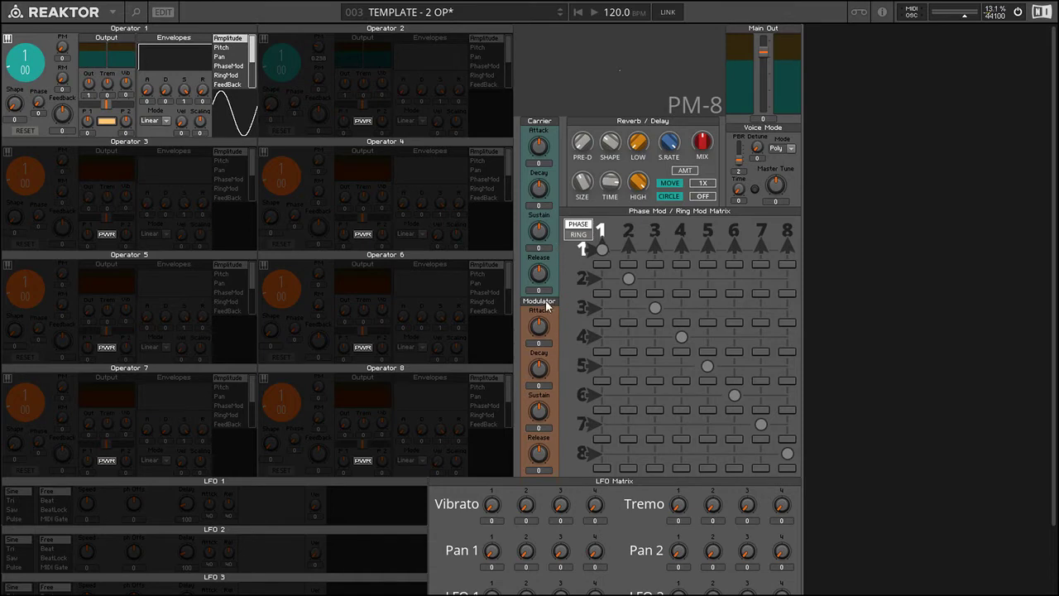
# Load the BELL - Xylobells Classic patch from the embedded PATCHES bank
pyautogui.click(444, 12)
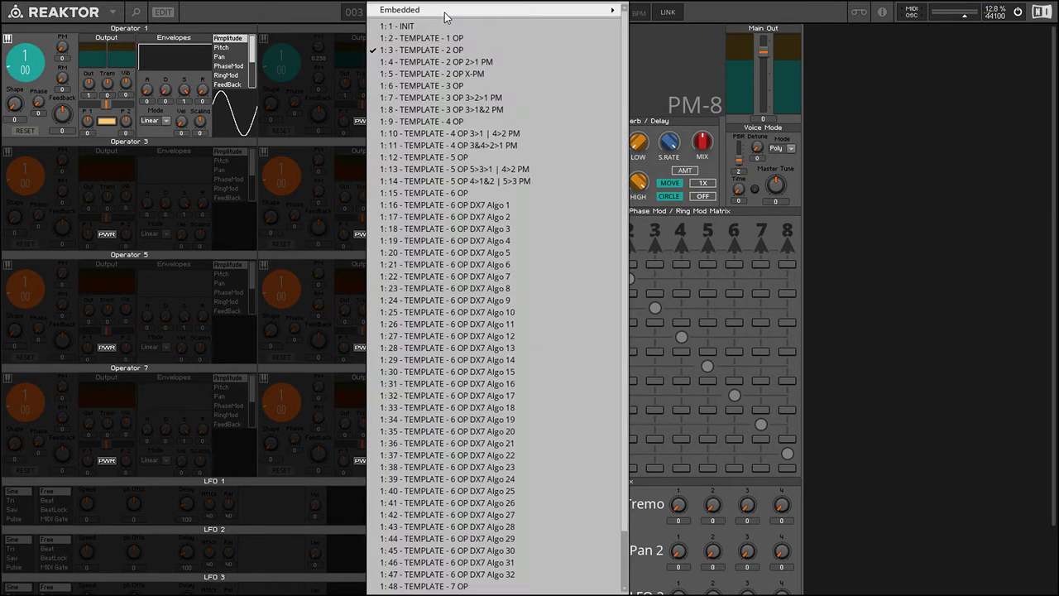
pyautogui.moveTo(596, 9)
pyautogui.moveTo(672, 22)
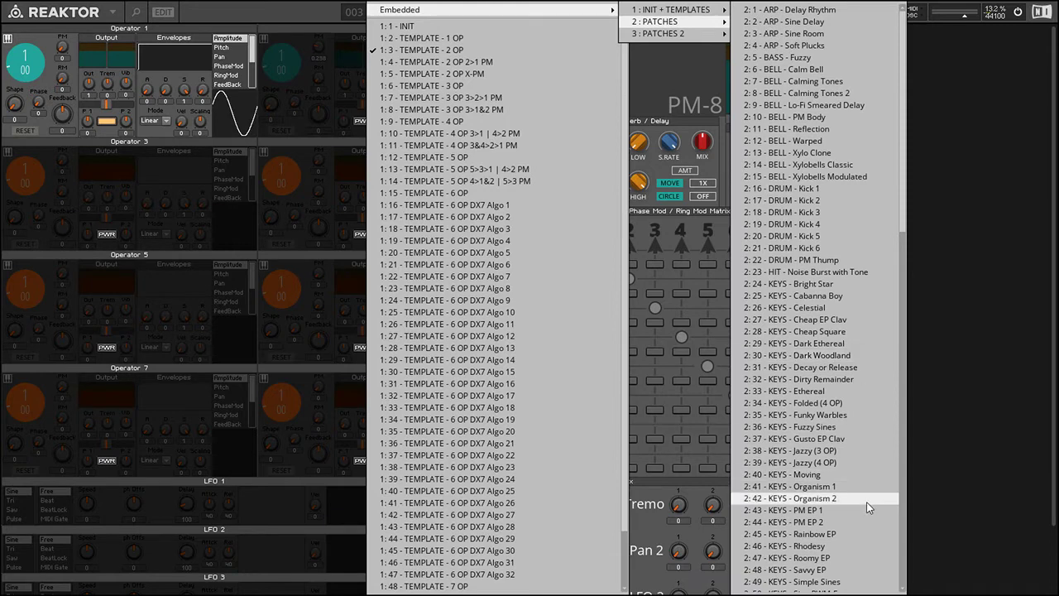
pyautogui.scroll(-5, 858, 487)
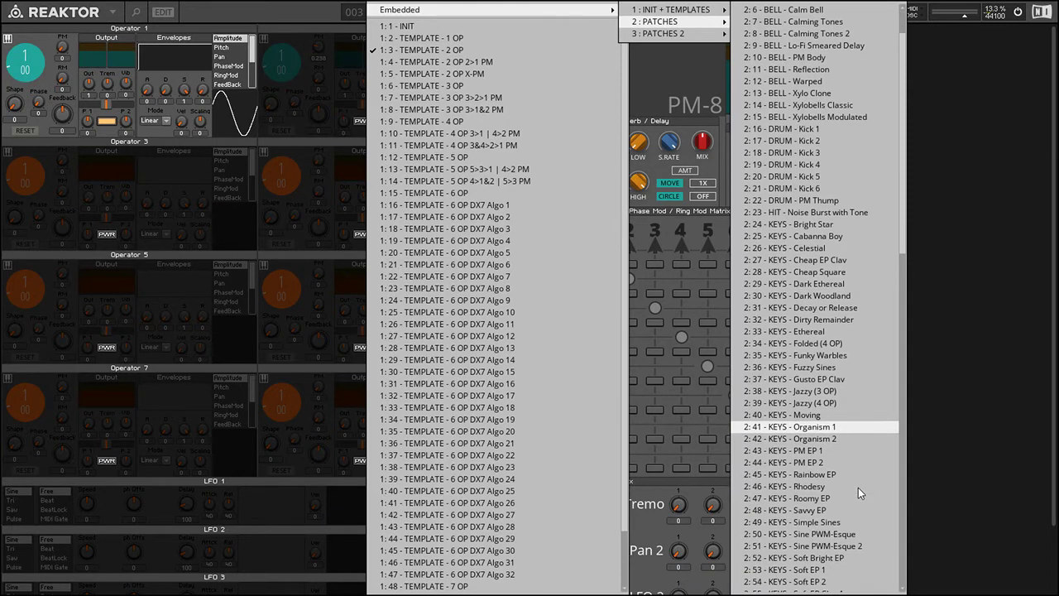
pyautogui.scroll(2, 857, 488)
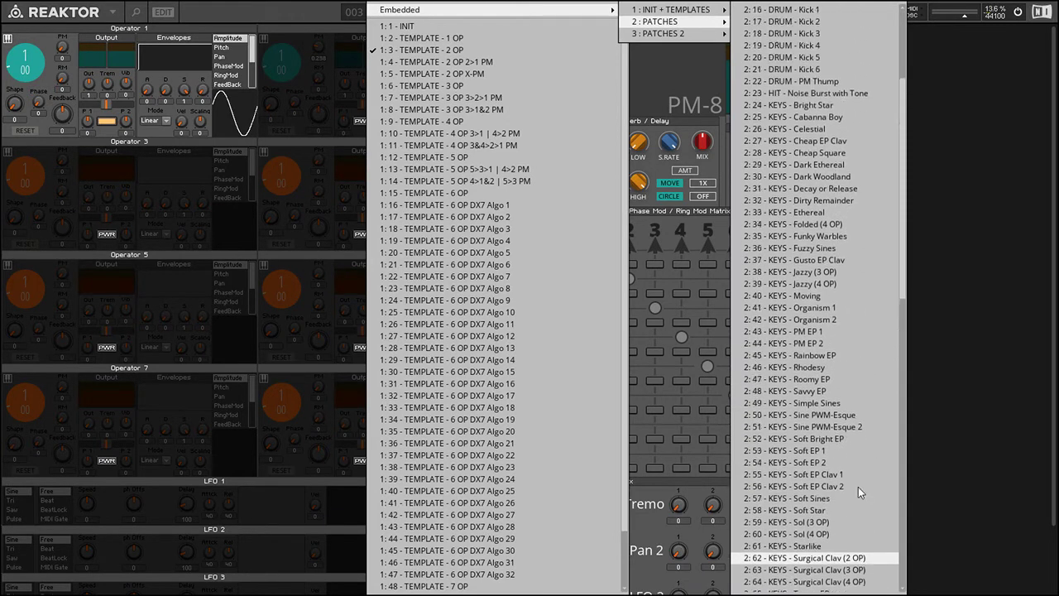
pyautogui.moveTo(899, 152); pyautogui.dragTo(904, 73)
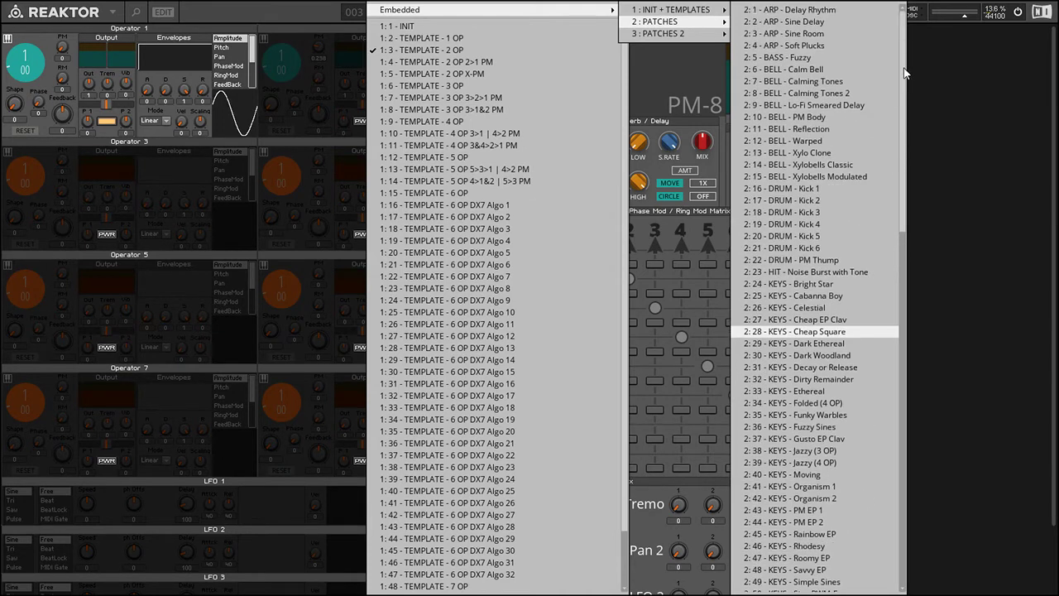
pyautogui.click(843, 165)
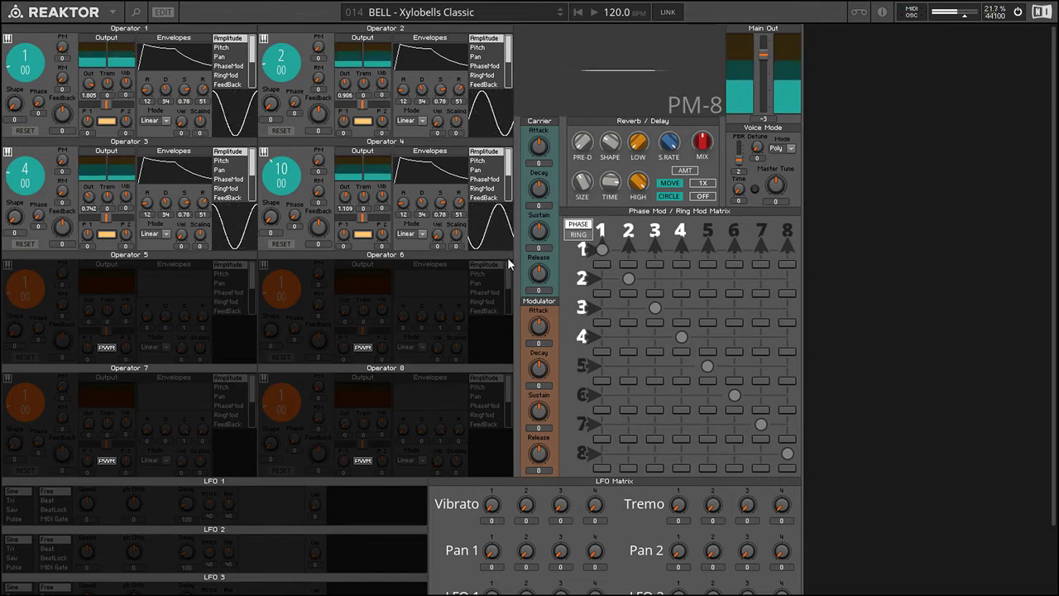
# Try Carrier macro offsets of Sustain -0.646 and Release 0.164 on the bell patch, and return both to 0
pyautogui.moveTo(538, 279)
pyautogui.mouseDown()
pyautogui.moveTo(543, 247)
pyautogui.moveTo(542, 266)
pyautogui.mouseUp()
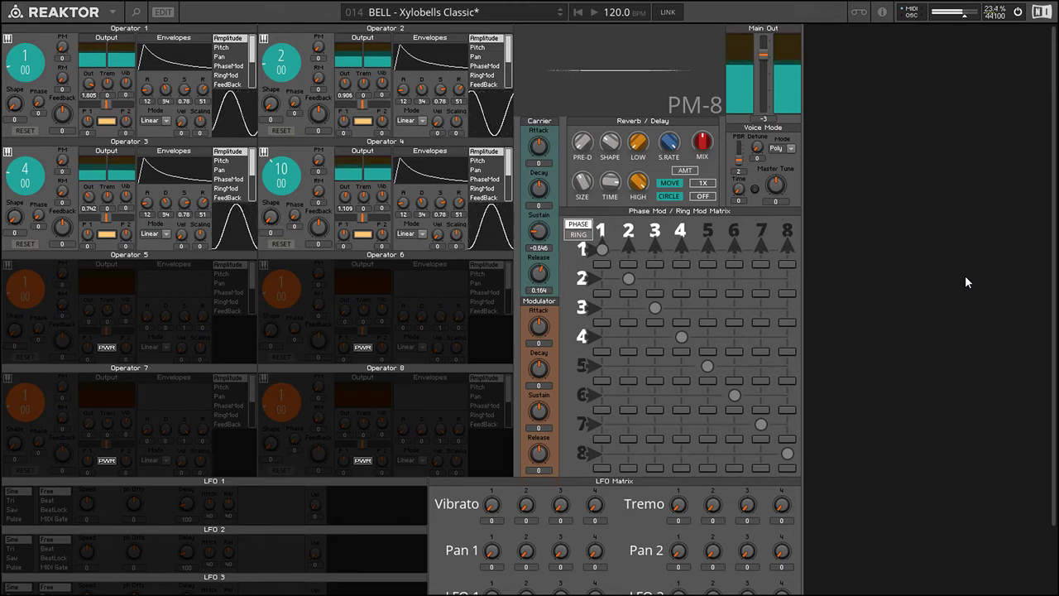
pyautogui.moveTo(538, 162); pyautogui.dragTo(538, 116)
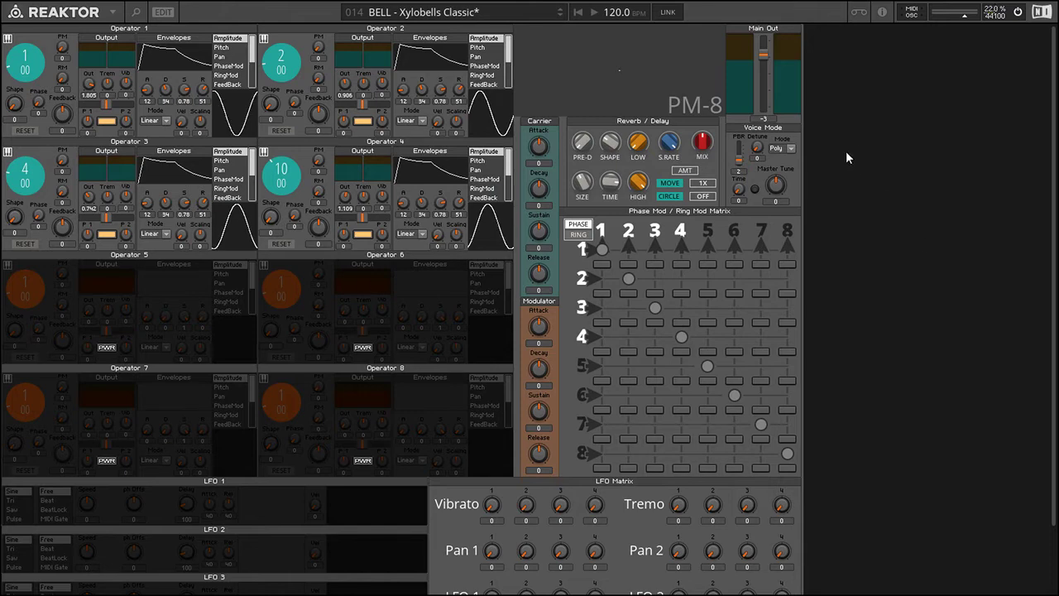
# Load the BELL - Xylobells Modulated patch and set the Carrier macro's Release offset to -1
pyautogui.click(458, 8)
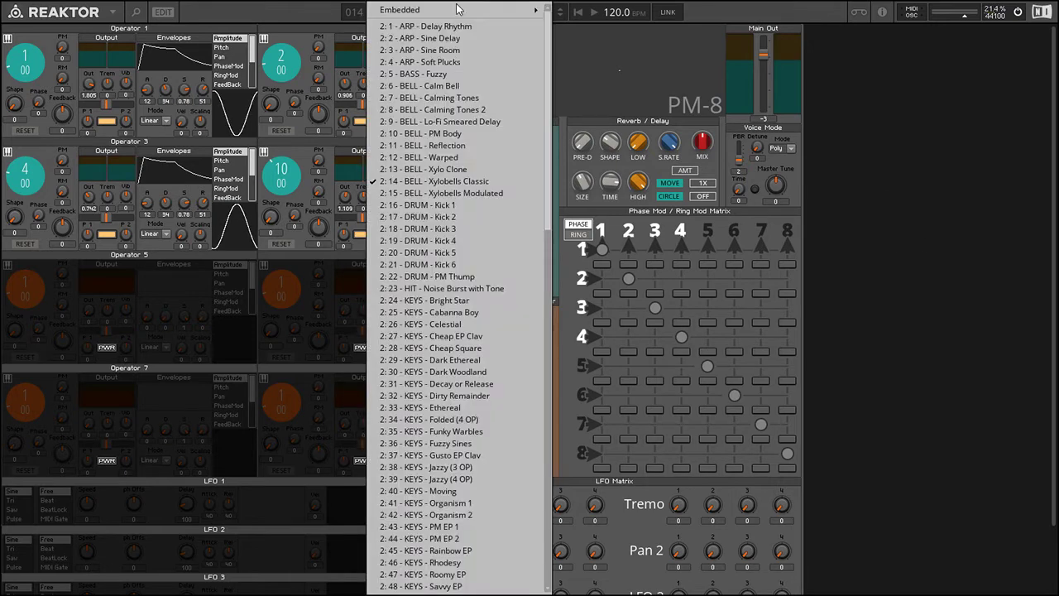
pyautogui.click(472, 193)
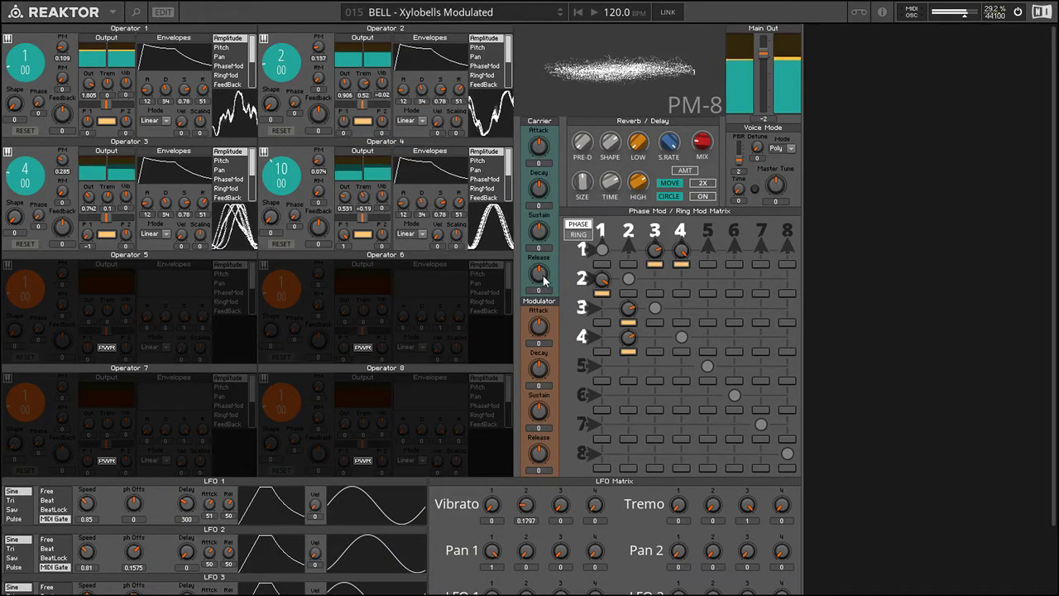
pyautogui.moveTo(538, 273); pyautogui.dragTo(542, 231)
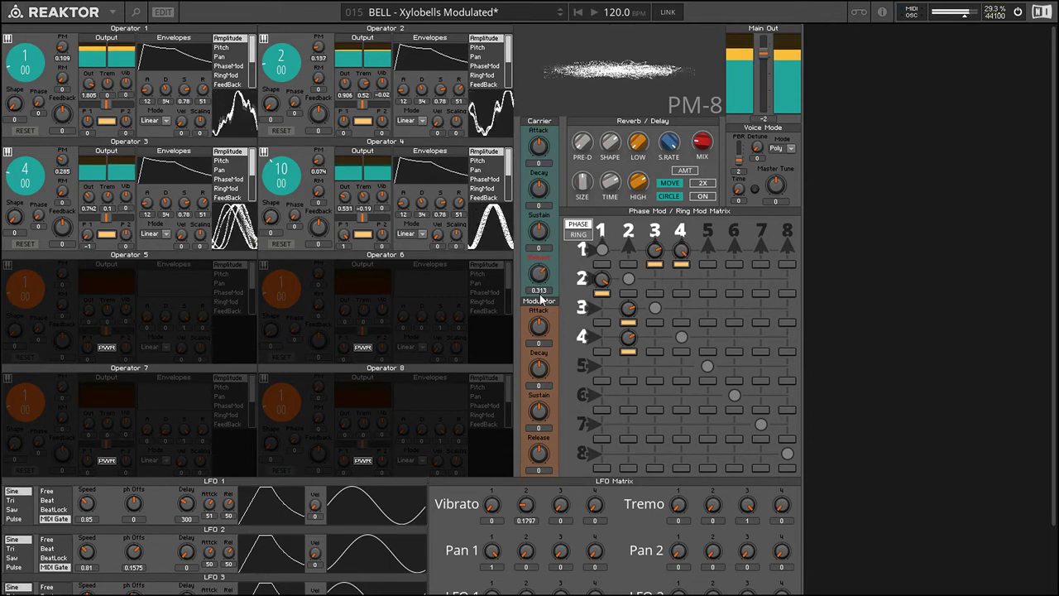
pyautogui.moveTo(539, 275); pyautogui.dragTo(539, 307)
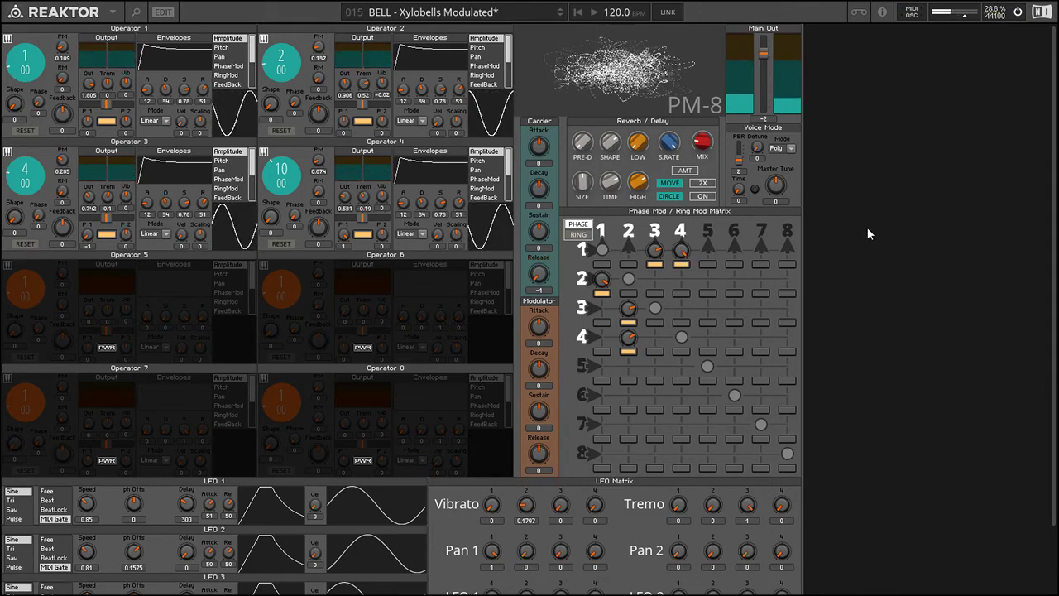
# Try adding phase modulation from Operator 2 to Operator 3 in the matrix, and switch that routing off
pyautogui.moveTo(747, 503); pyautogui.dragTo(732, 277)
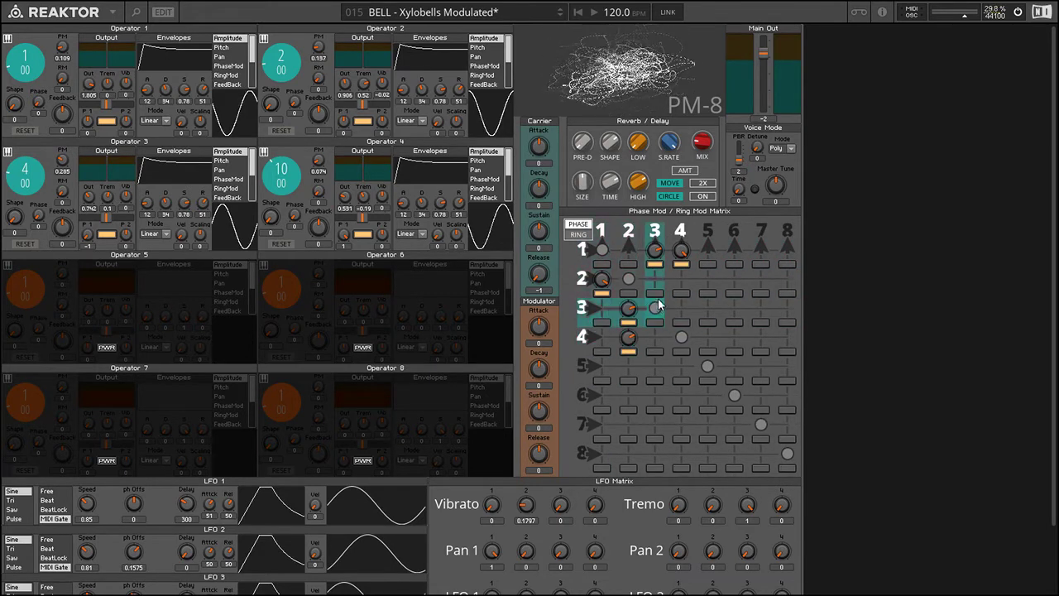
pyautogui.moveTo(655, 285); pyautogui.dragTo(656, 271)
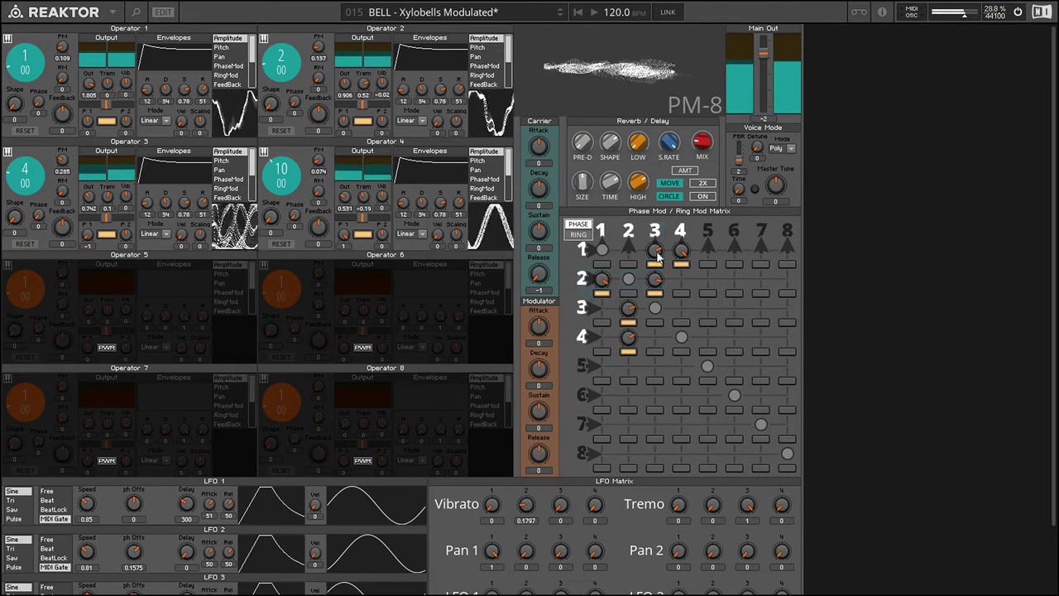
pyautogui.click(656, 295)
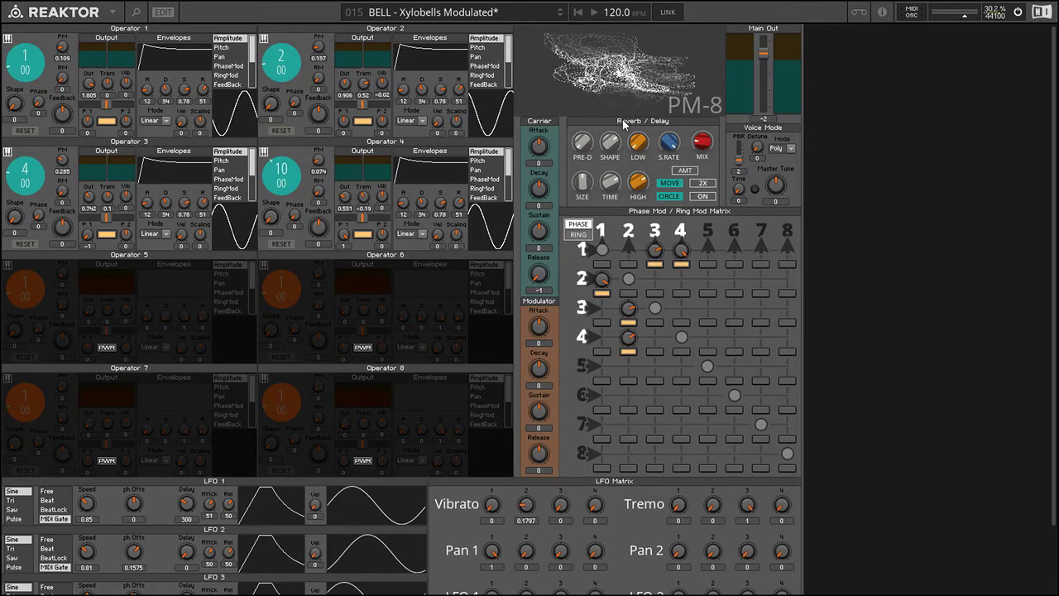
# Load TEMPLATE - 1 OP from the INIT + TEMPLATES bank and turn on the Reverb / Delay
pyautogui.click(429, 15)
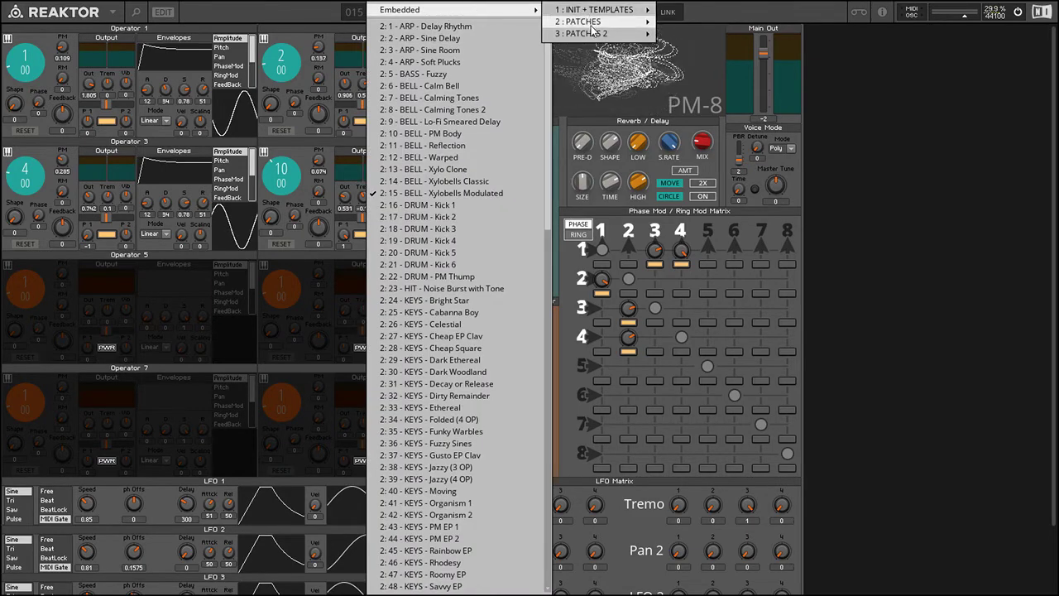
pyautogui.moveTo(602, 11)
pyautogui.click(711, 22)
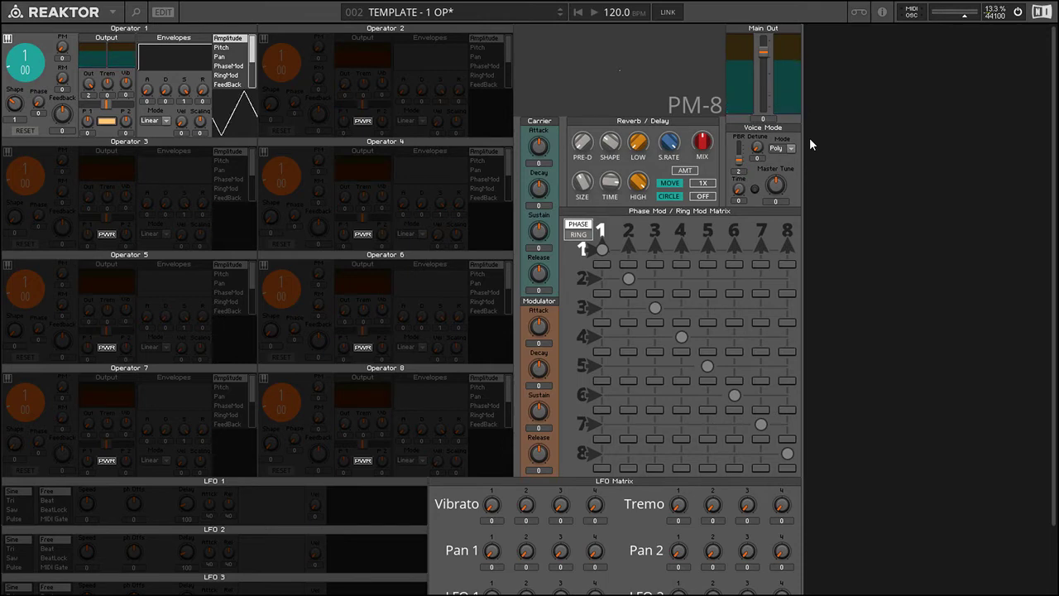
pyautogui.click(701, 196)
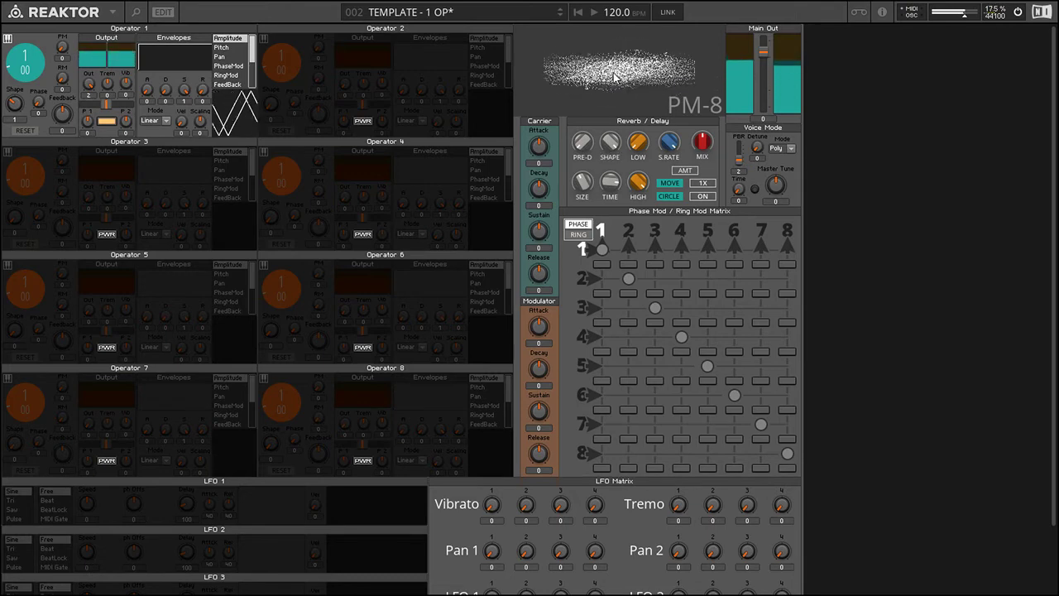
# Try the reverb with a Shape of 75 and a pre-delay of 100
pyautogui.moveTo(610, 134); pyautogui.dragTo(592, 118)
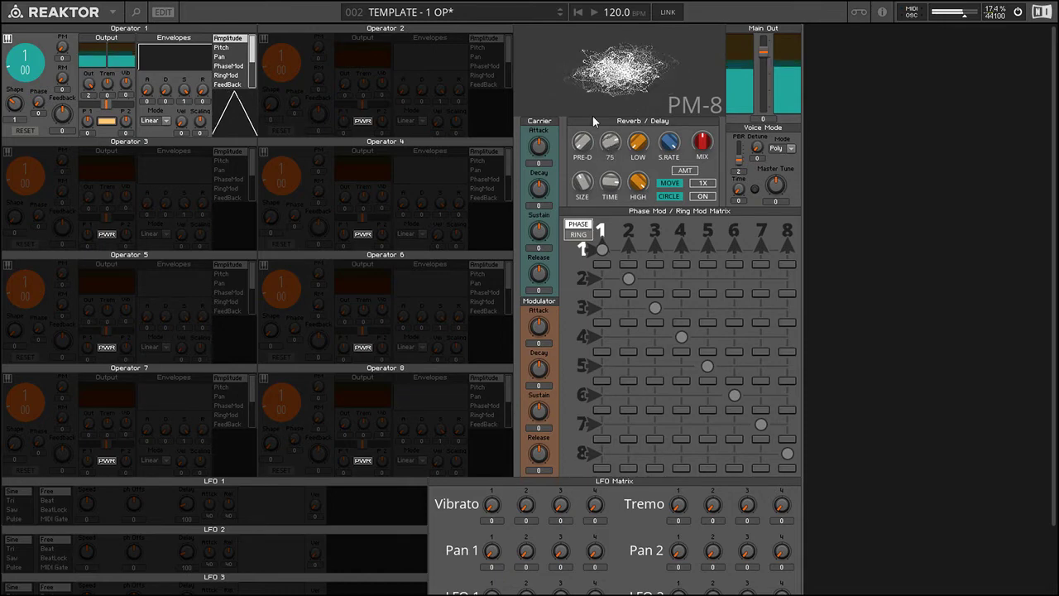
pyautogui.moveTo(593, 81); pyautogui.dragTo(593, 111)
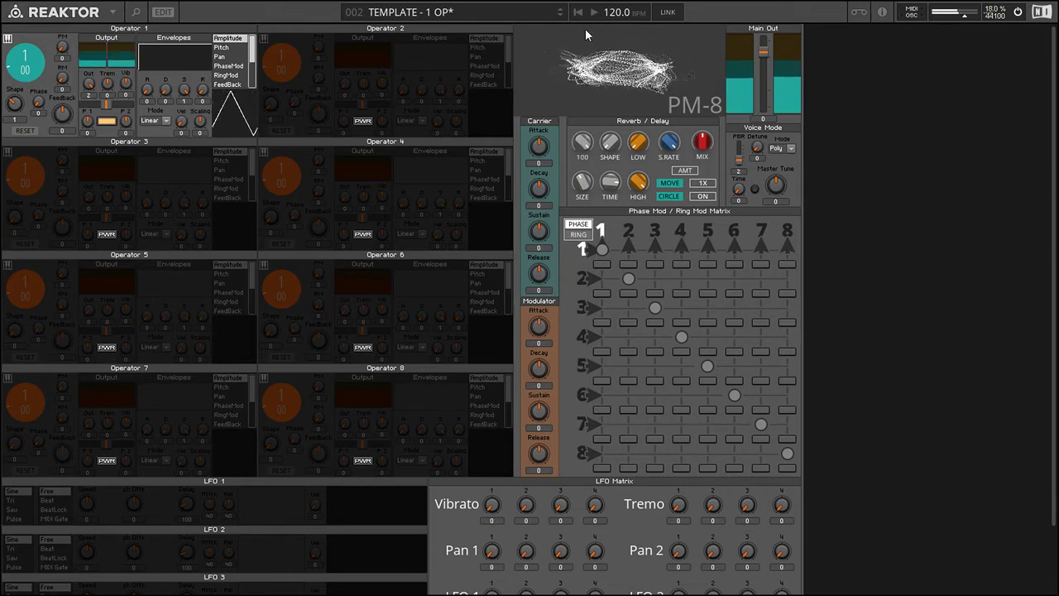
pyautogui.moveTo(583, 142); pyautogui.dragTo(589, 132)
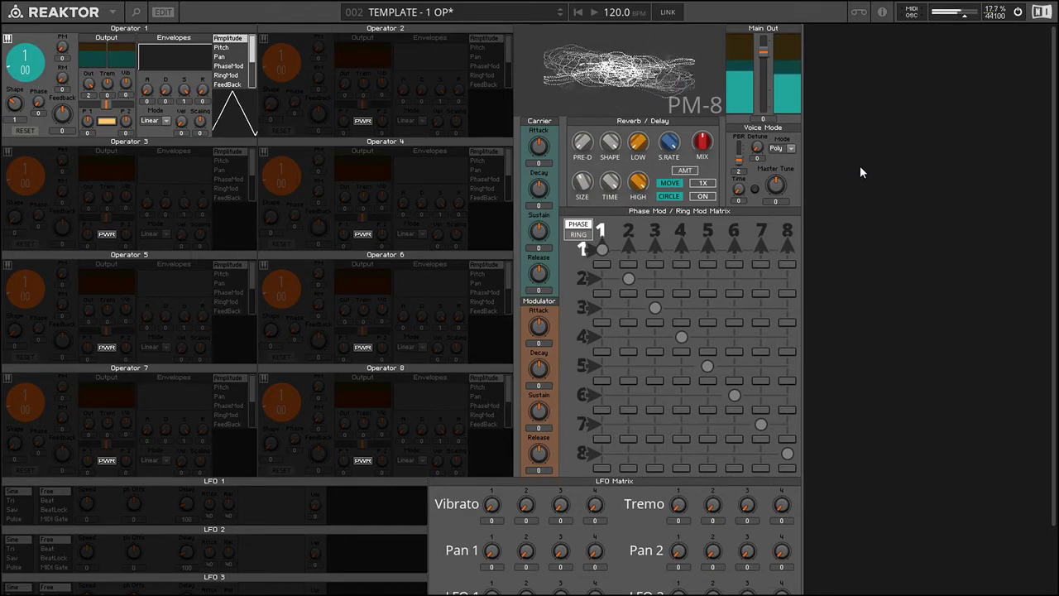
# Try an Amplitude Attack of 55 on Operator 1 with the reverb's Low at 80.4 and High at 29.2
pyautogui.moveTo(147, 88); pyautogui.dragTo(158, 66)
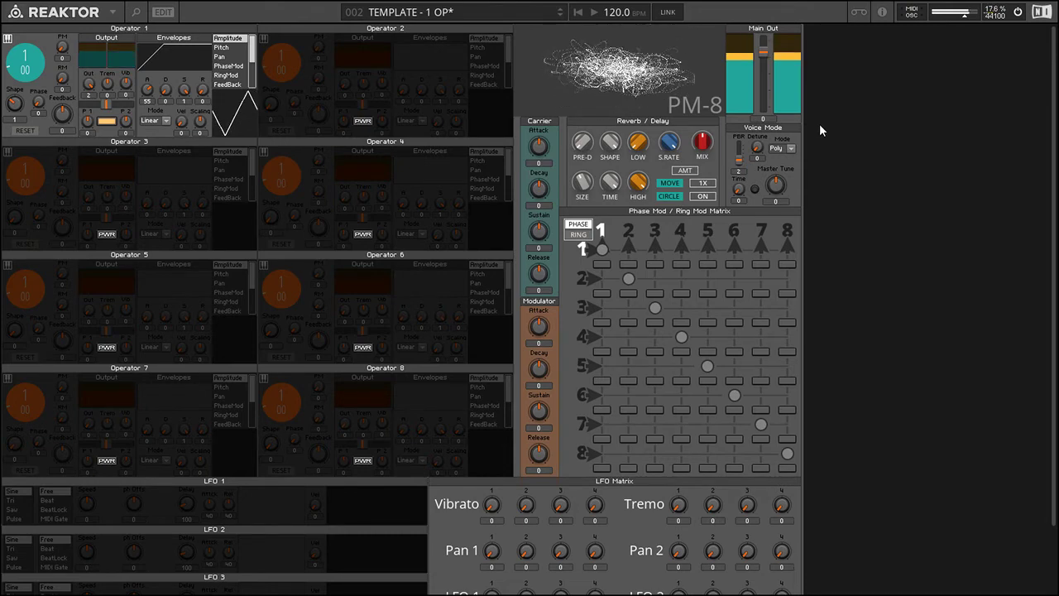
pyautogui.moveTo(609, 187); pyautogui.dragTo(611, 157)
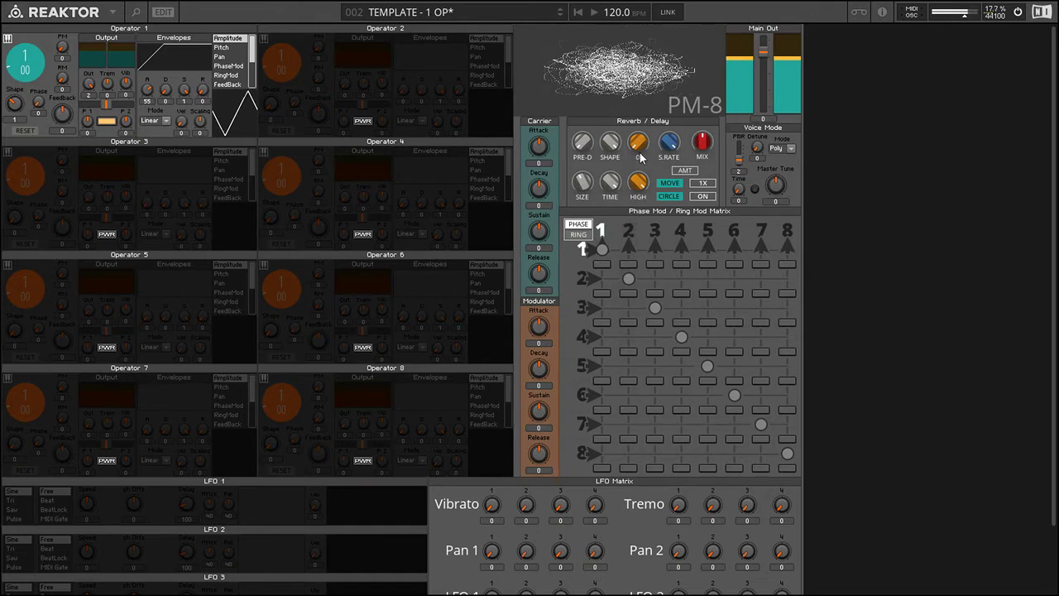
pyautogui.moveTo(641, 148); pyautogui.dragTo(641, 139)
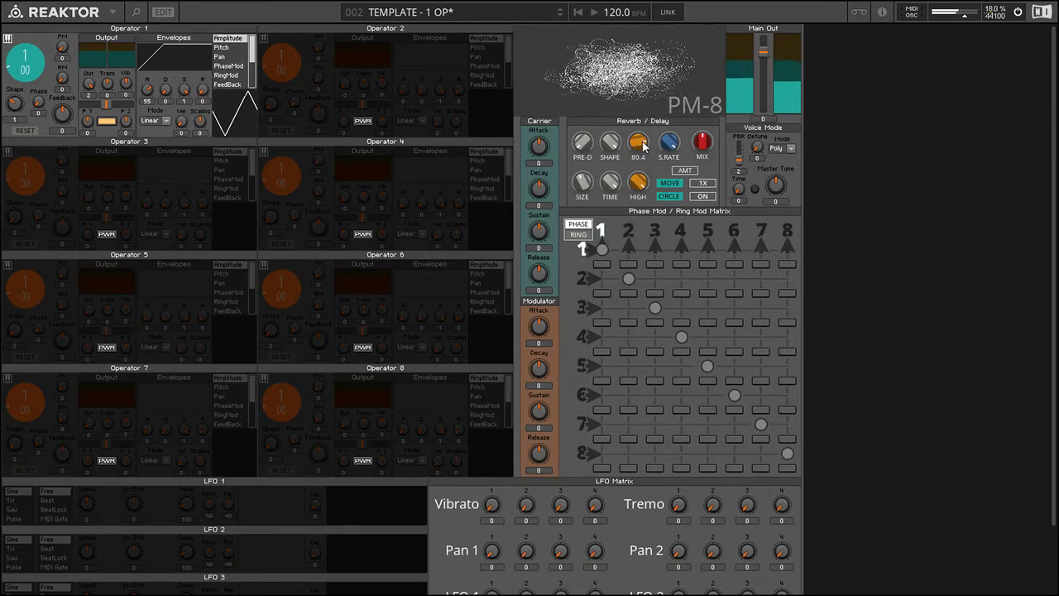
pyautogui.moveTo(648, 177); pyautogui.dragTo(641, 245)
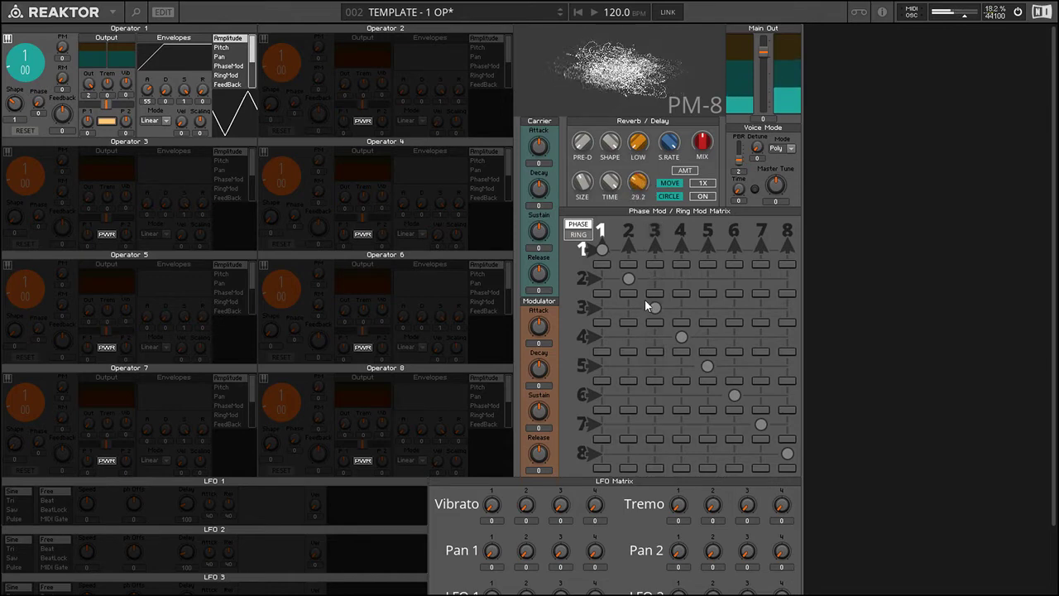
pyautogui.moveTo(644, 310); pyautogui.dragTo(734, 17)
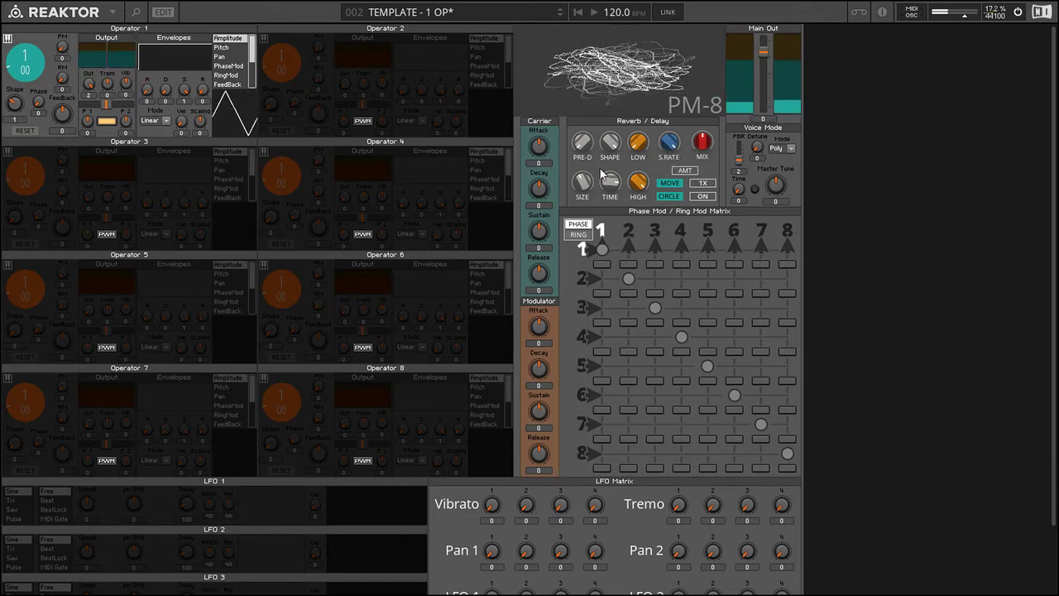
# Try the reverb with a sample rate of 53.1 and a Mix of 100, and bring the Mix back down
pyautogui.moveTo(670, 147)
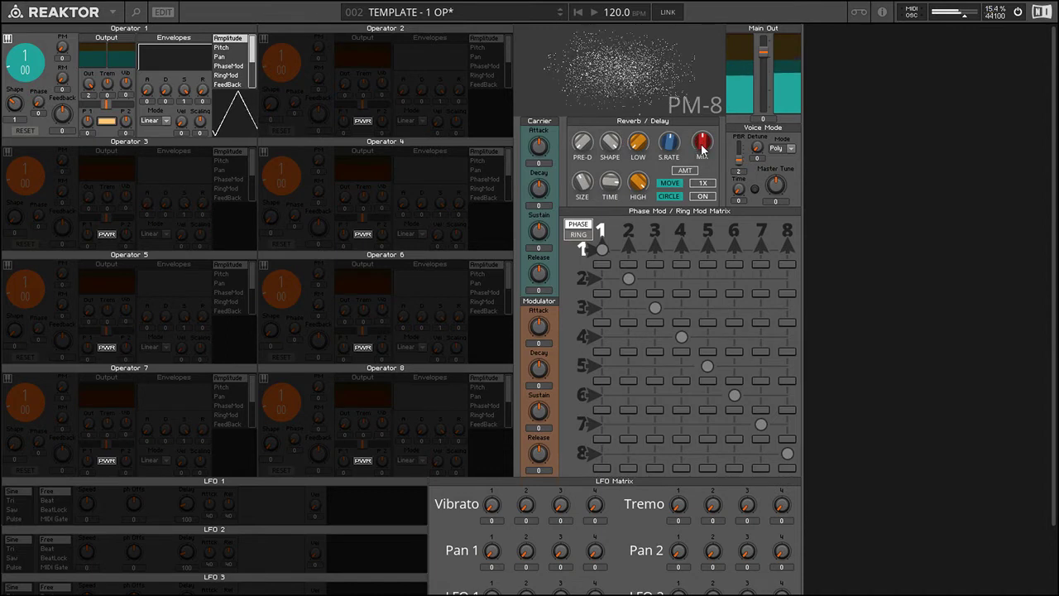
pyautogui.moveTo(702, 151); pyautogui.dragTo(696, 214)
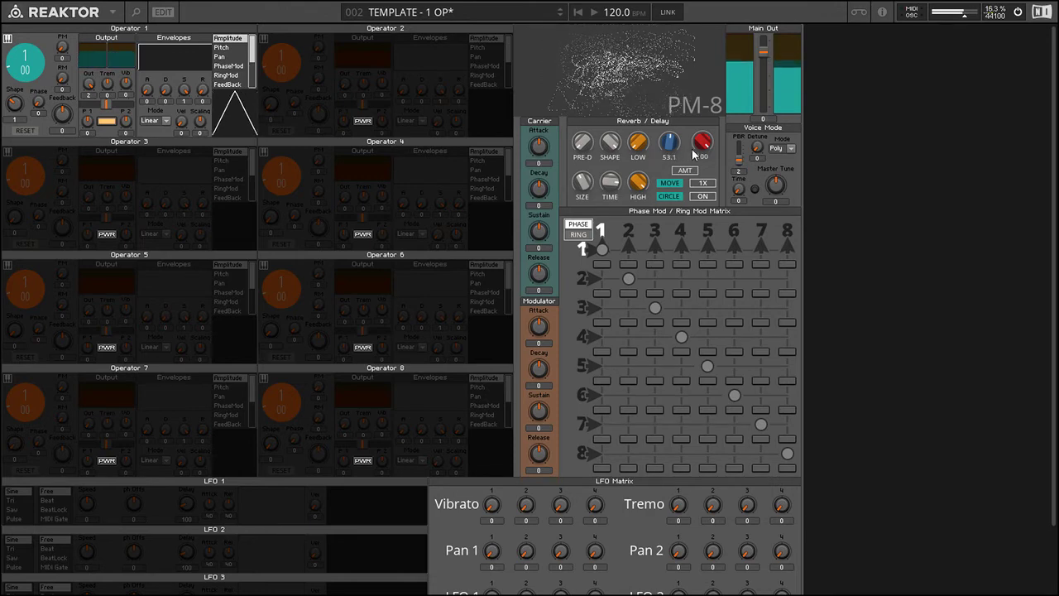
pyautogui.moveTo(695, 153); pyautogui.dragTo(705, 161)
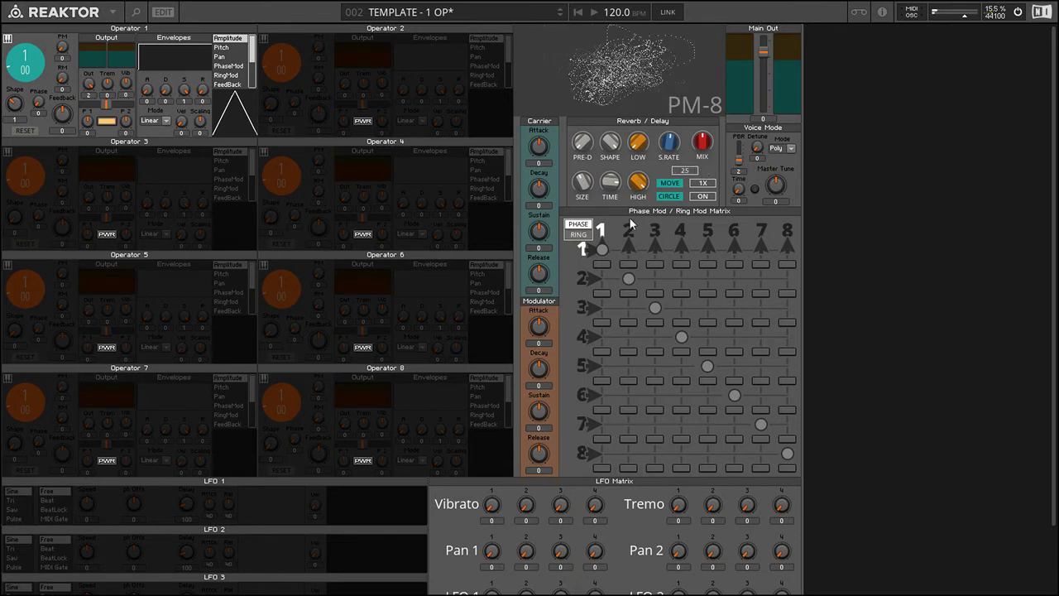
# Toggle the reverb's Move modulation off and on, and try its modulation amount at 0 with the sample rate restored
pyautogui.click(667, 182)
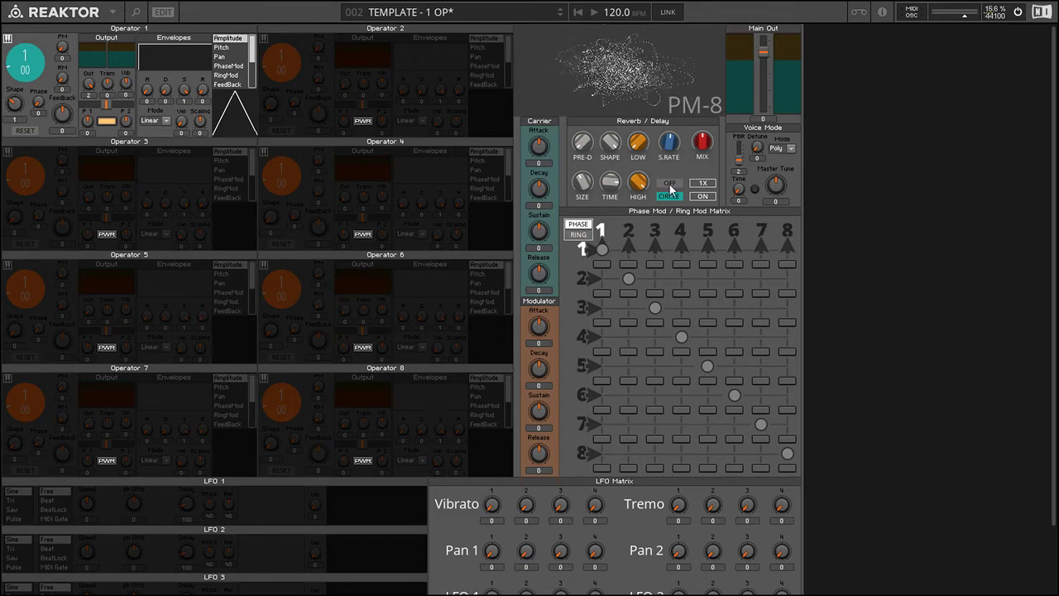
pyautogui.click(670, 184)
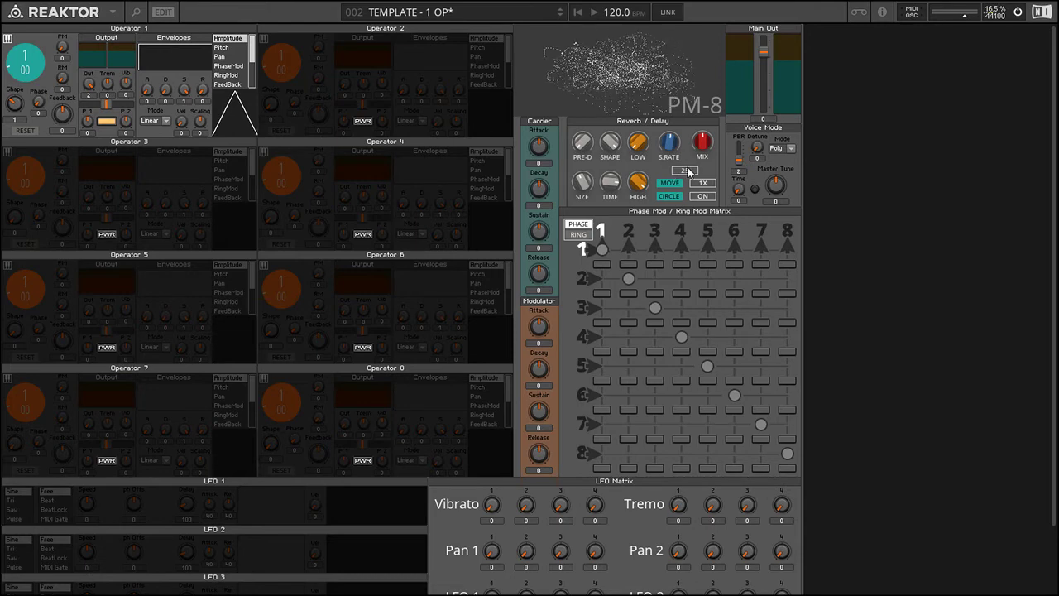
pyautogui.moveTo(689, 168); pyautogui.dragTo(723, 385)
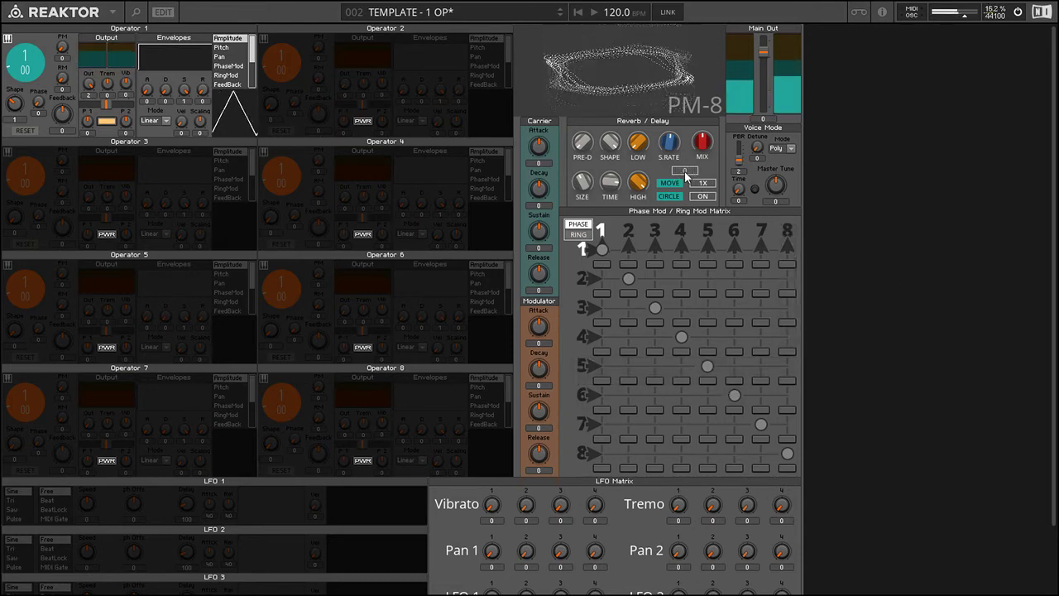
pyautogui.scroll(5, 685, 171)
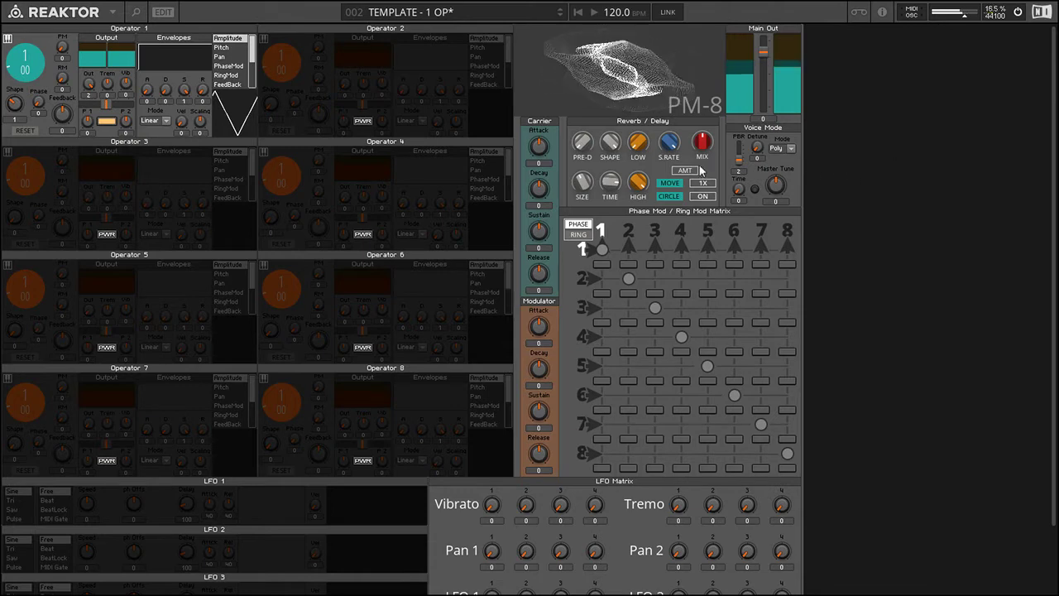
pyautogui.moveTo(696, 254); pyautogui.dragTo(727, 441)
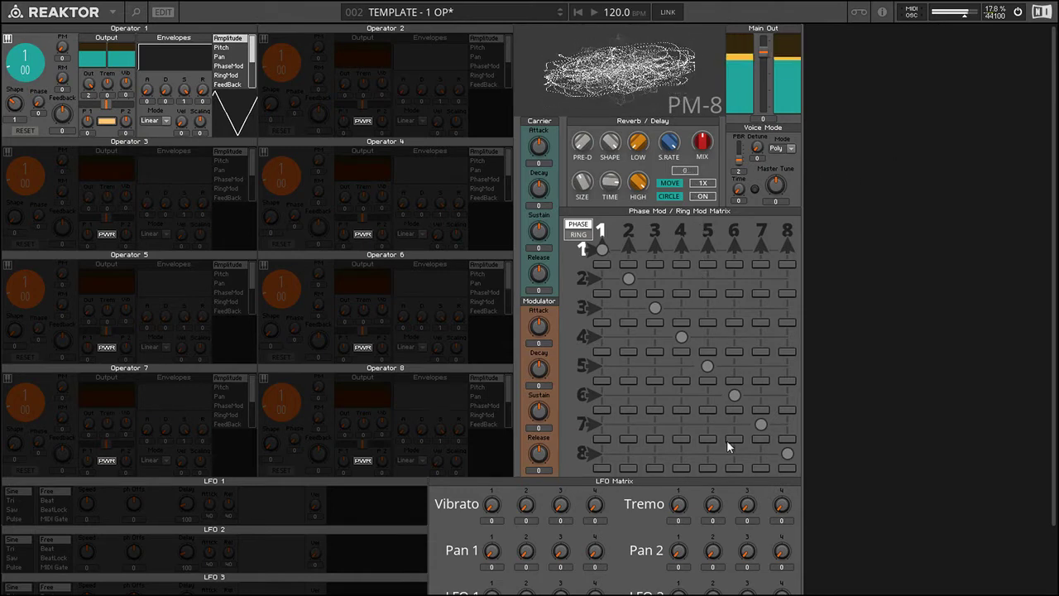
pyautogui.moveTo(691, 173)
pyautogui.mouseDown()
pyautogui.moveTo(690, 50)
pyautogui.moveTo(769, 170)
pyautogui.moveTo(951, 180)
pyautogui.mouseUp()
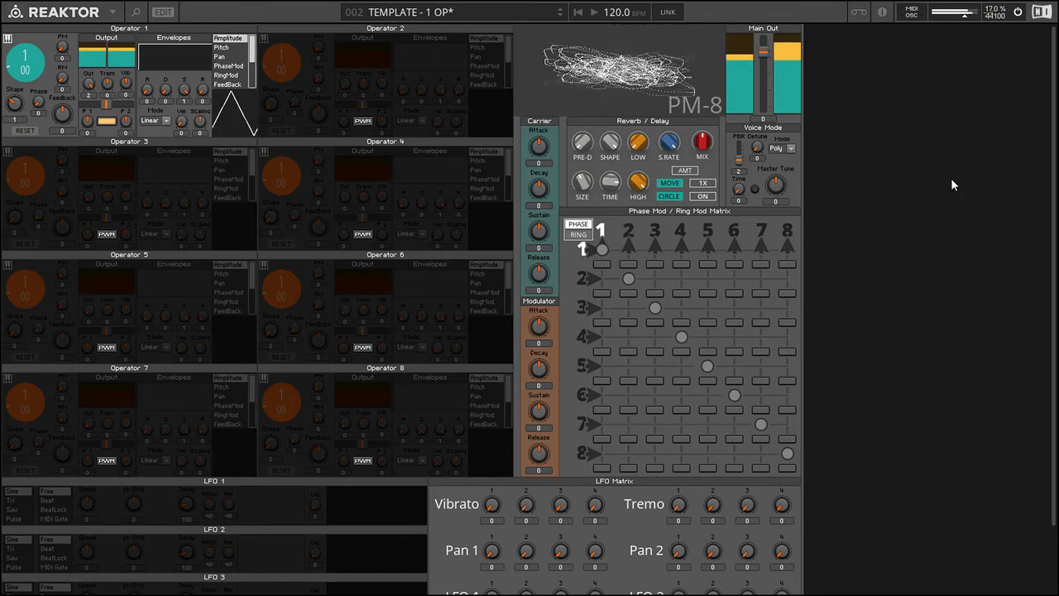
# Restore the reverb's modulation amount to 25 and try its Off and Cross modes in place of Circle
pyautogui.moveTo(691, 170); pyautogui.dragTo(959, 180)
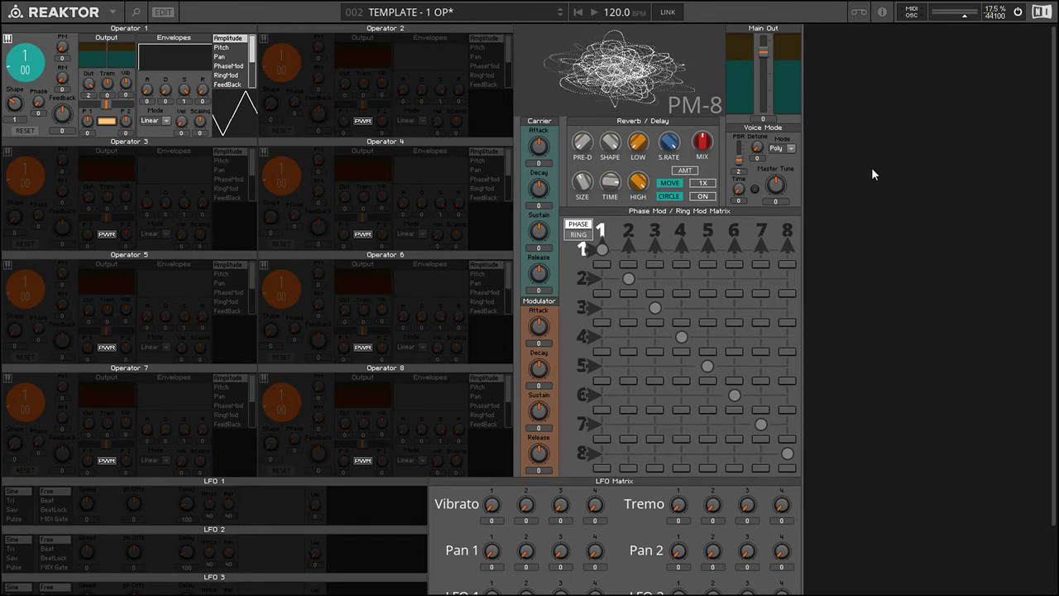
pyautogui.click(668, 196)
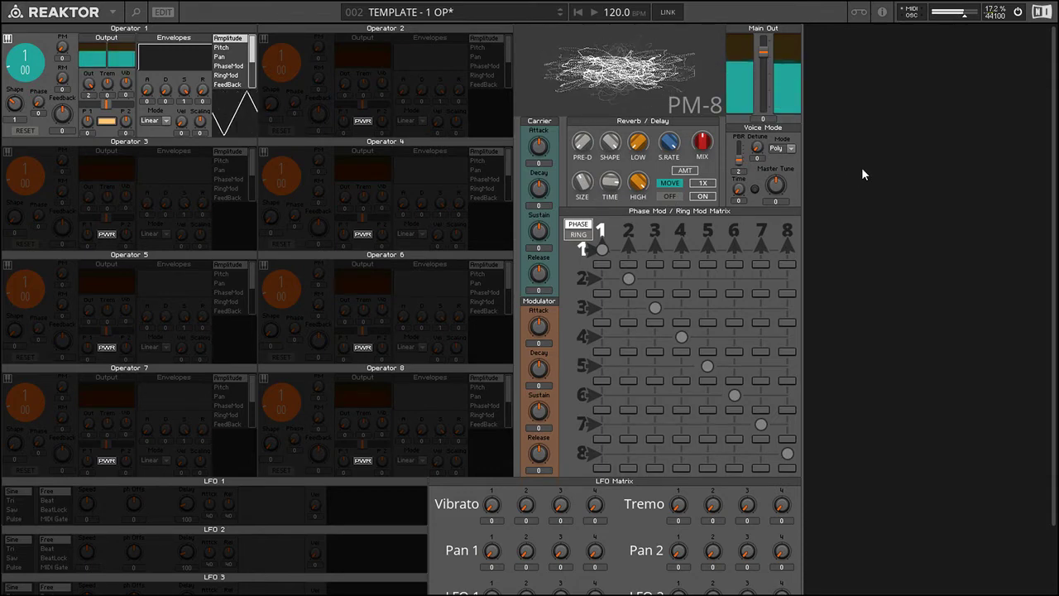
pyautogui.click(670, 196)
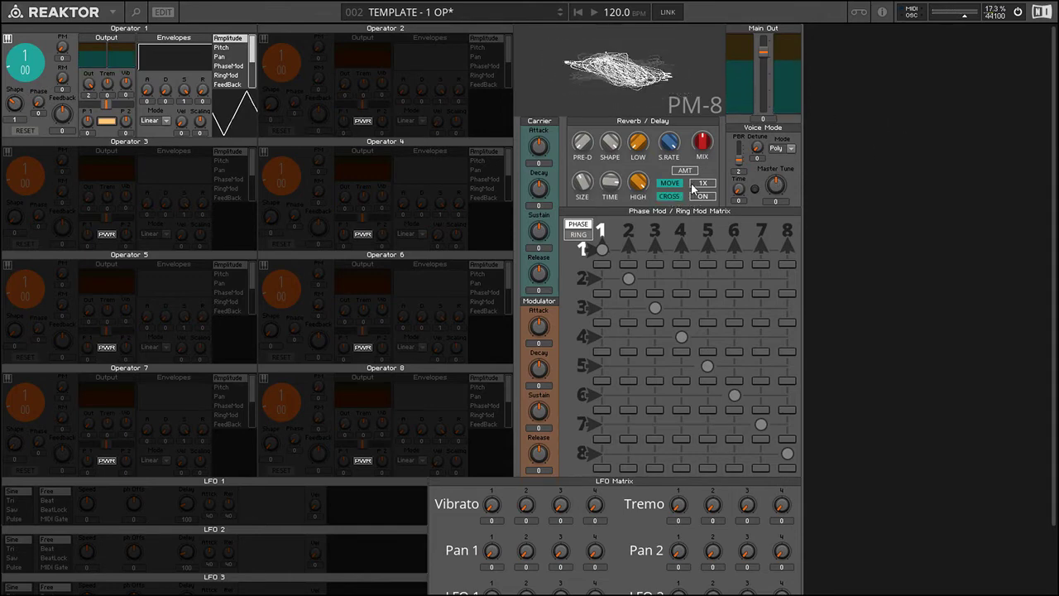
# Try the reverb with Move off and the multiplier at 2X, restore both, and bring Size back to 40
pyautogui.click(669, 183)
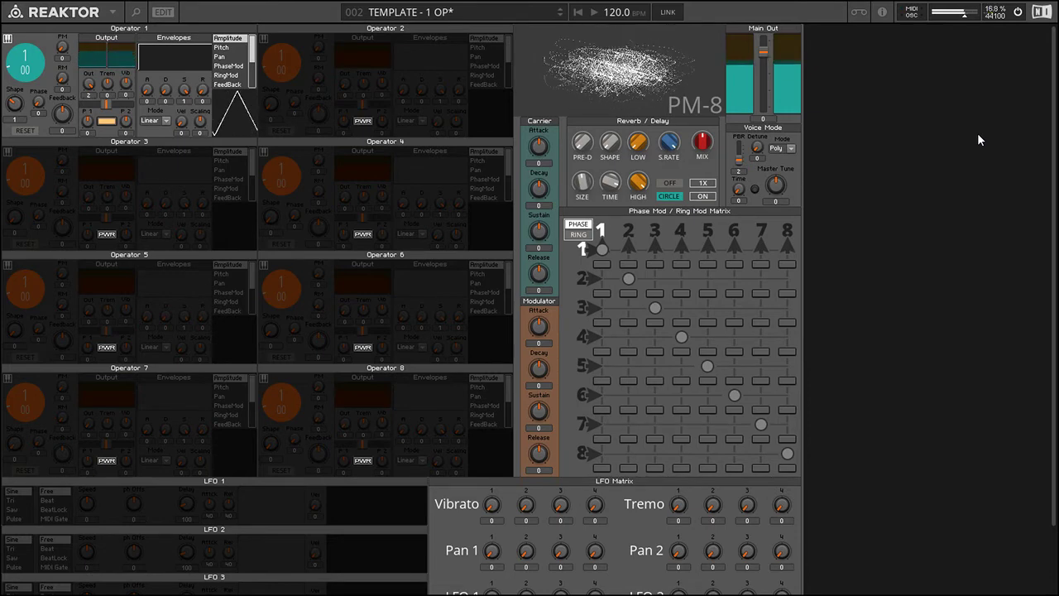
pyautogui.click(710, 185)
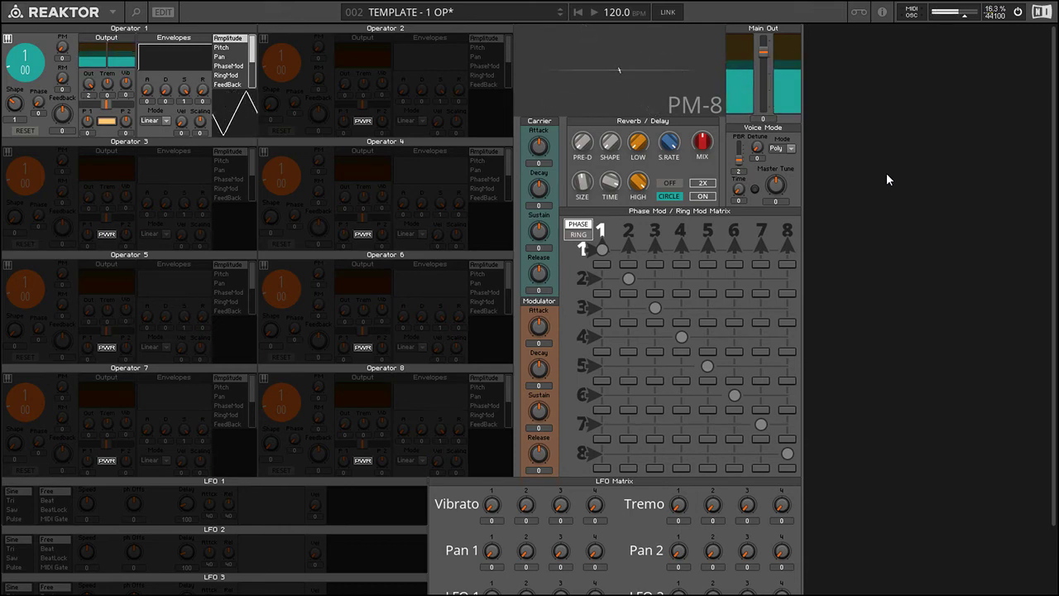
pyautogui.click(709, 187)
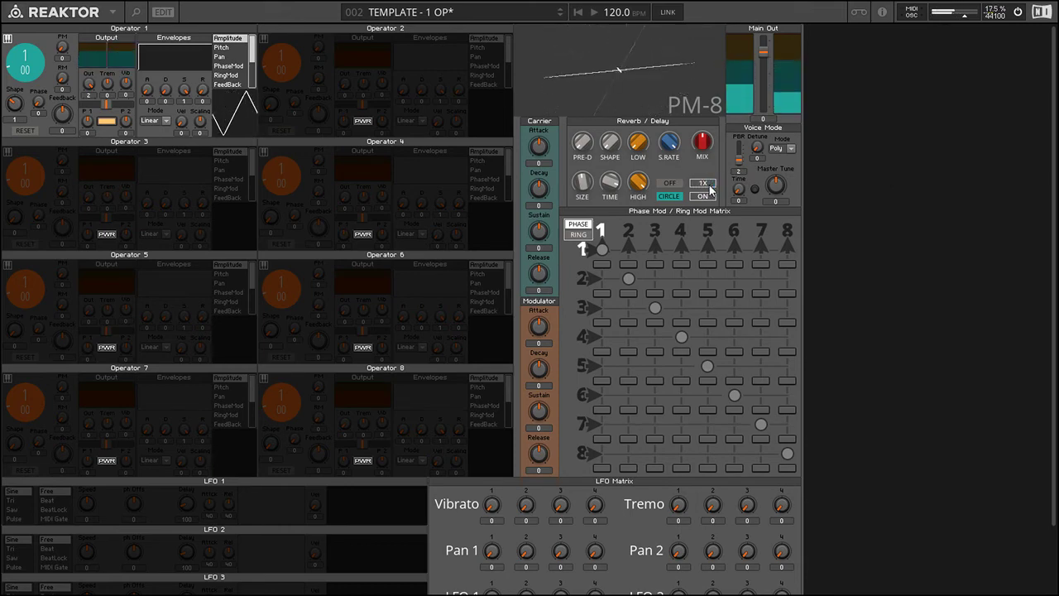
pyautogui.moveTo(592, 196); pyautogui.dragTo(737, 192)
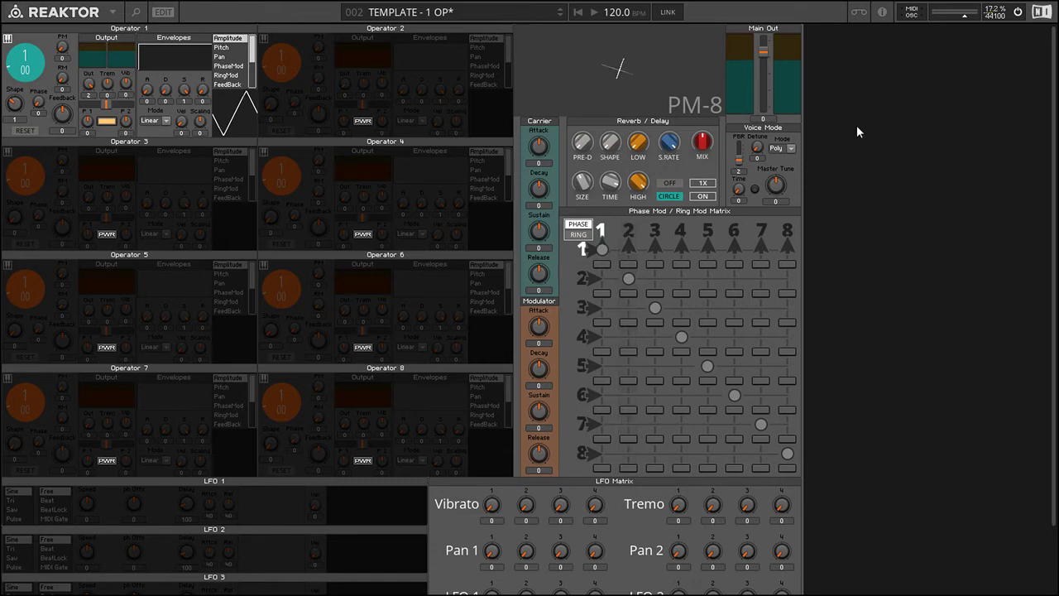
pyautogui.click(669, 183)
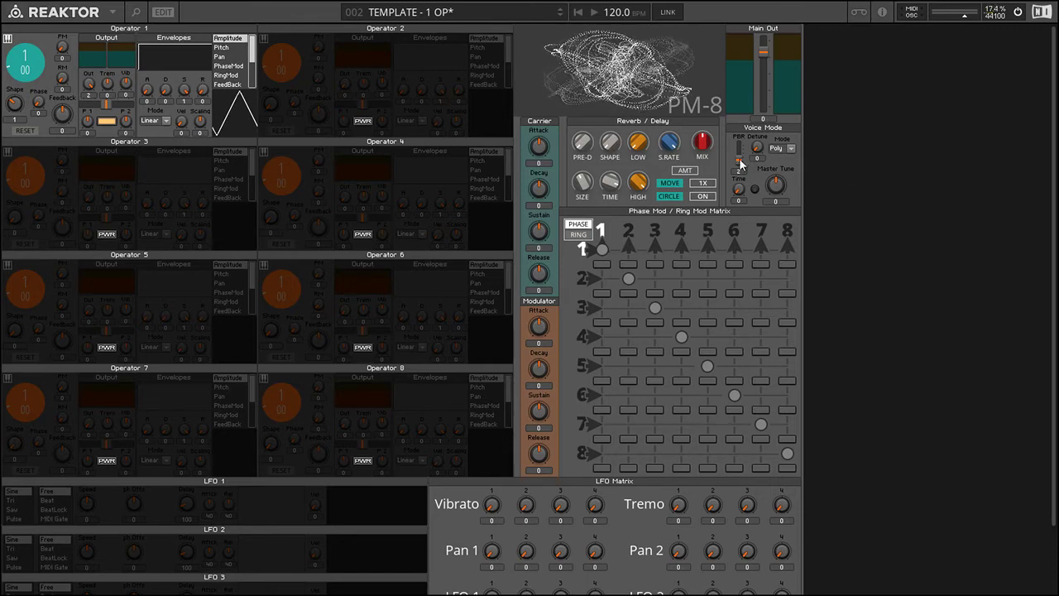
# Try the pitch bend range and a raised Detune in Poly voice mode, and reset Detune to 0
pyautogui.moveTo(741, 165); pyautogui.dragTo(746, 118)
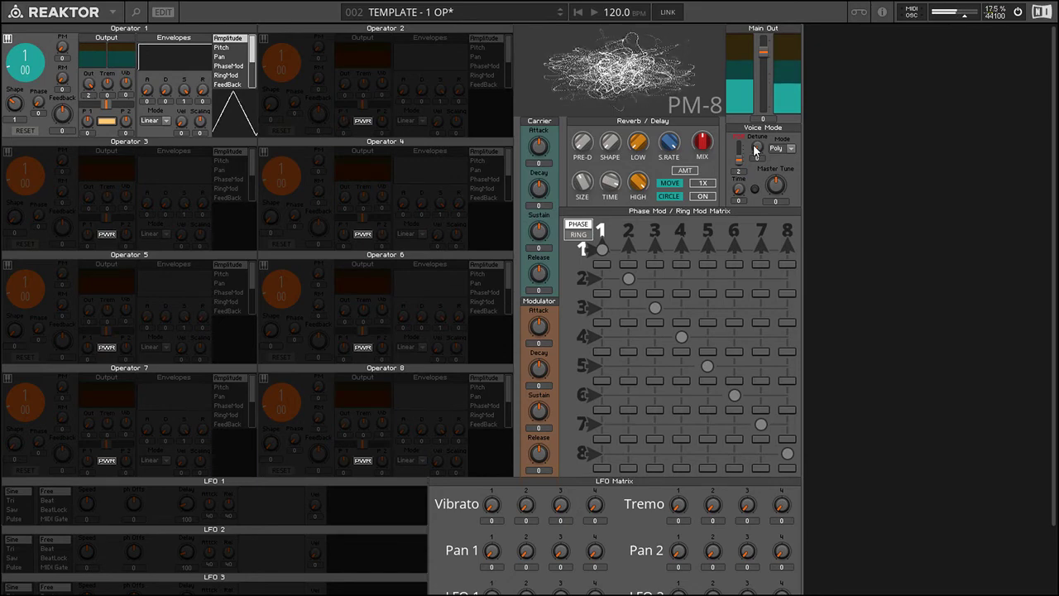
pyautogui.moveTo(753, 144); pyautogui.dragTo(760, 115)
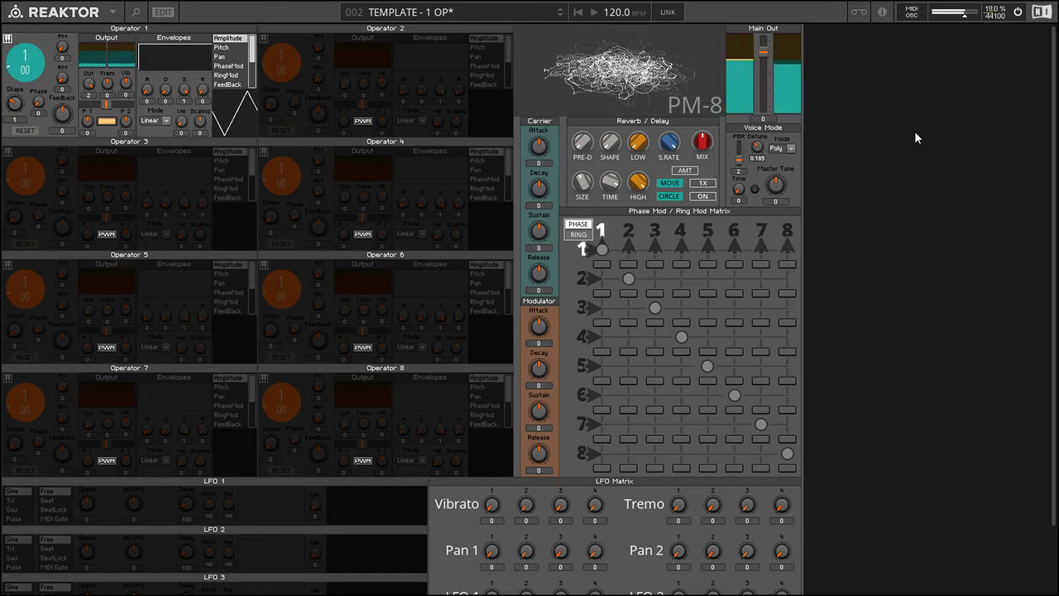
pyautogui.doubleClick(757, 148)
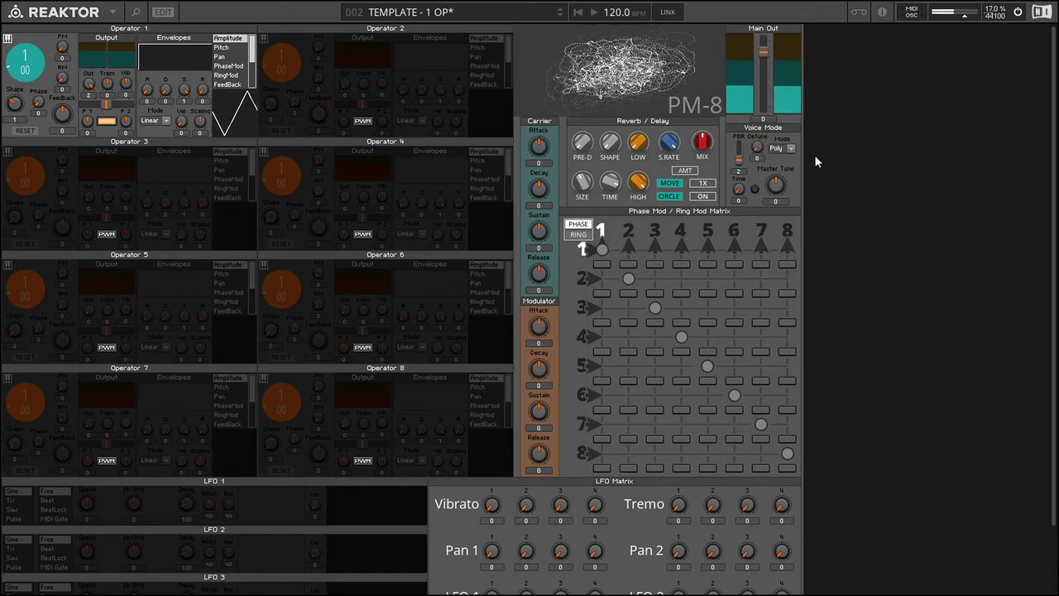
# Try the Mono voice mode, turn the reverb off, and return the voice mode to Poly
pyautogui.click(788, 149)
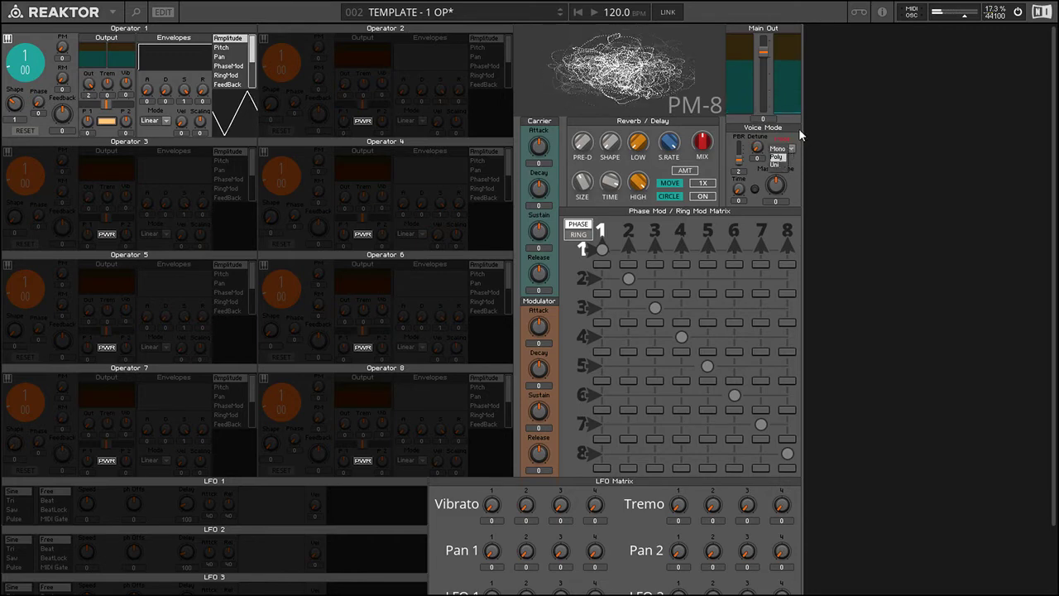
pyautogui.click(777, 149)
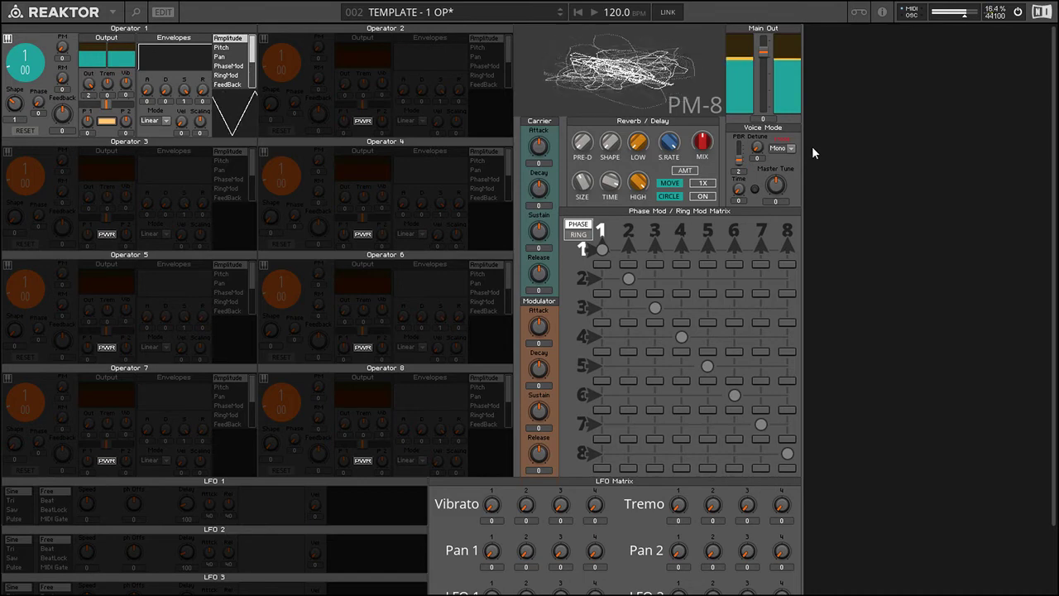
pyautogui.click(702, 196)
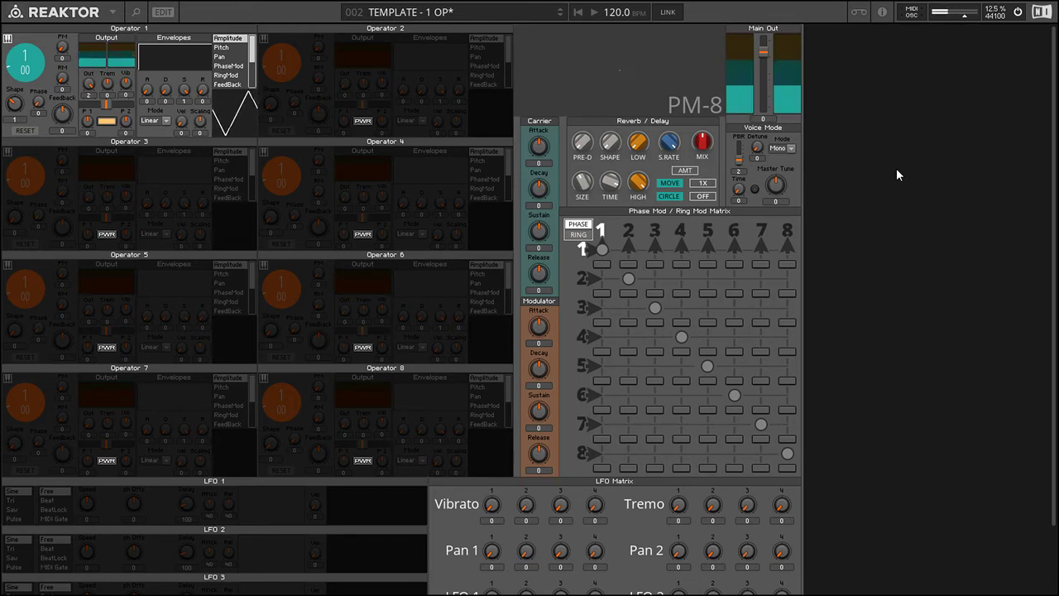
pyautogui.click(791, 149)
pyautogui.click(779, 163)
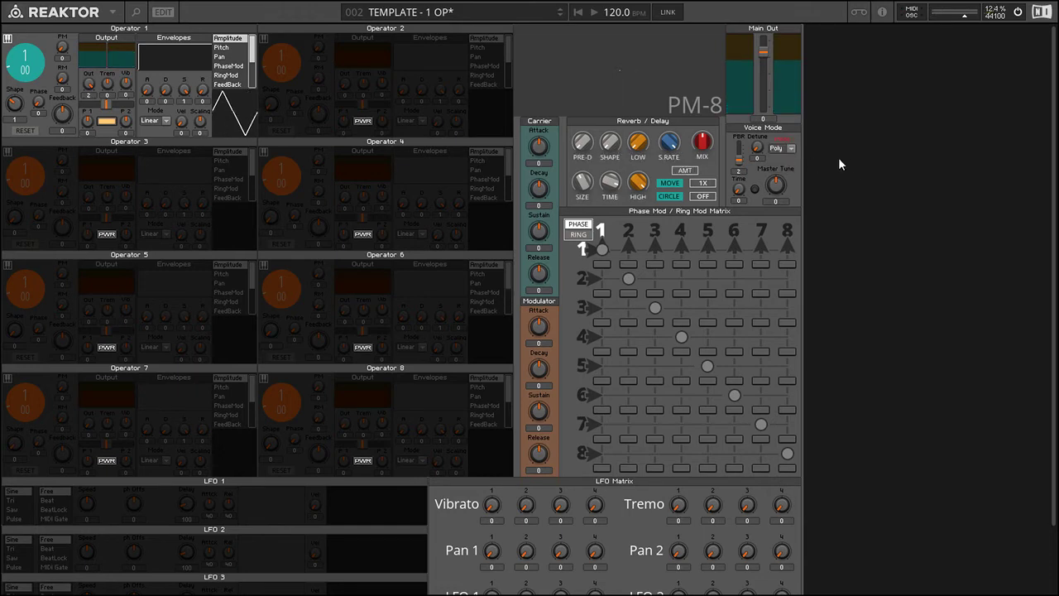
# Try the Uni voice mode with Detune raised in stages to 0.5
pyautogui.click(790, 149)
pyautogui.click(777, 172)
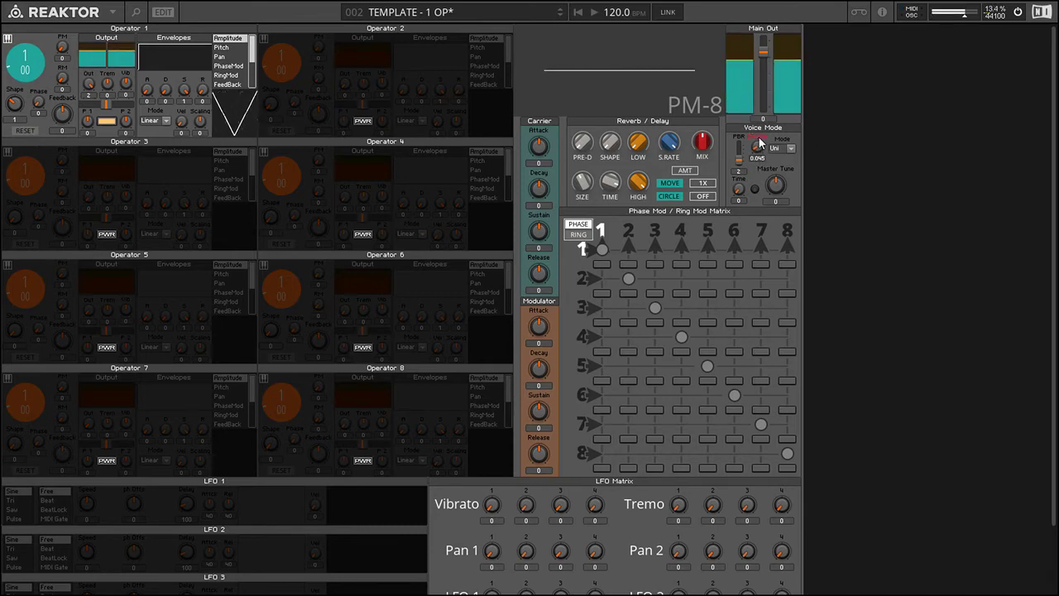
pyautogui.moveTo(759, 126); pyautogui.dragTo(758, 104)
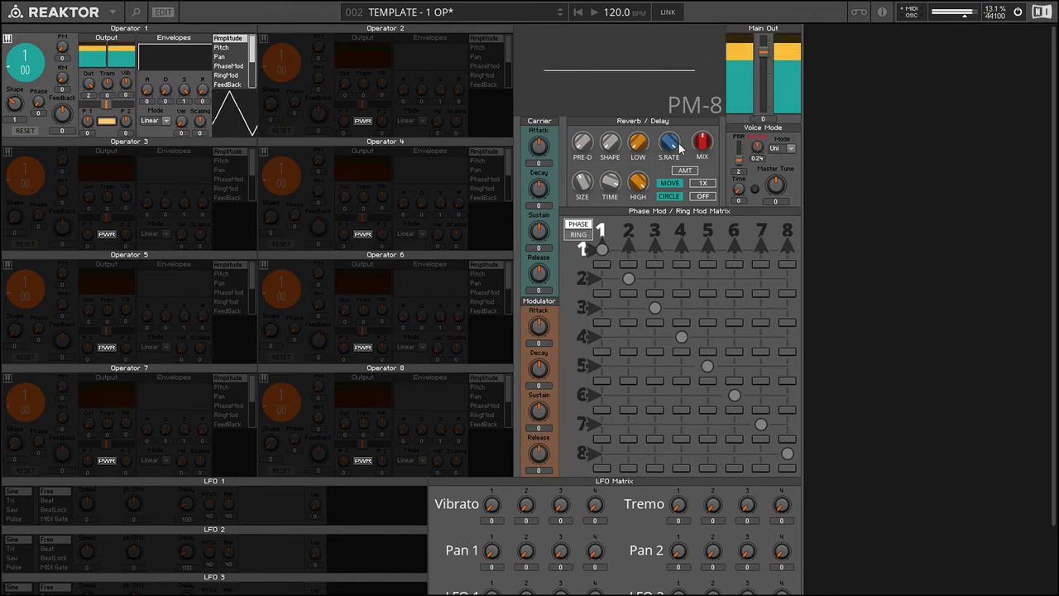
pyautogui.moveTo(757, 149); pyautogui.dragTo(749, 97)
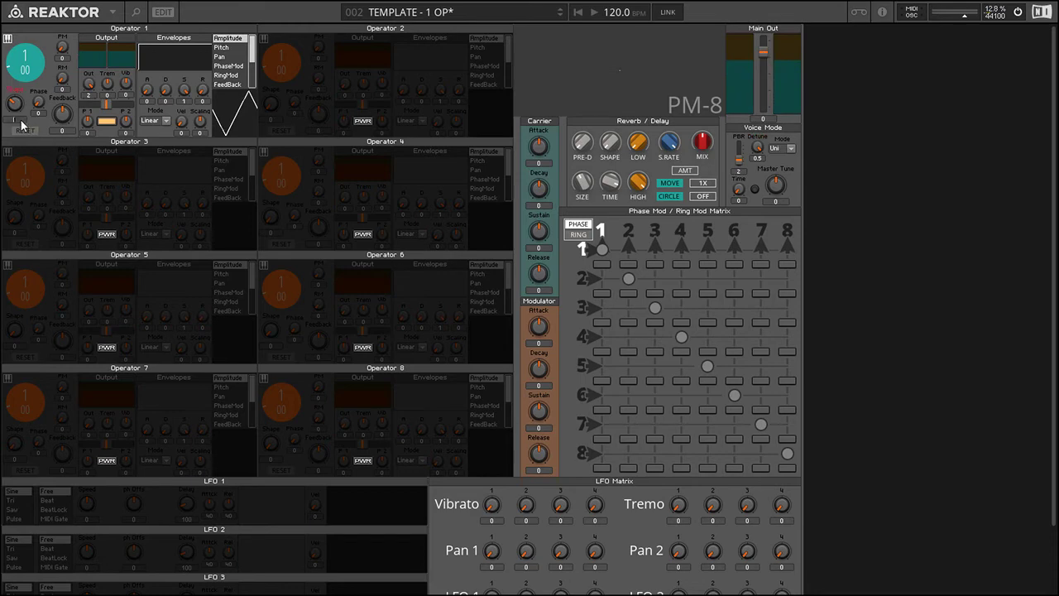
# Set Operator 1's Shape to 2 and lower the Main Out level to -14.5
pyautogui.scroll(1, 22, 122)
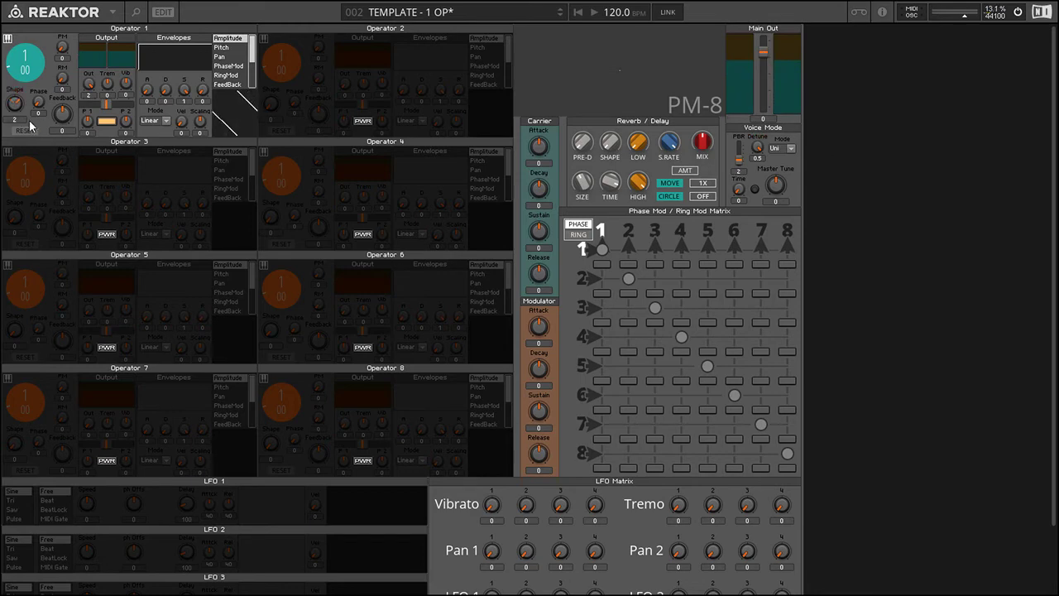
pyautogui.click(25, 130)
pyautogui.moveTo(763, 52); pyautogui.dragTo(772, 92)
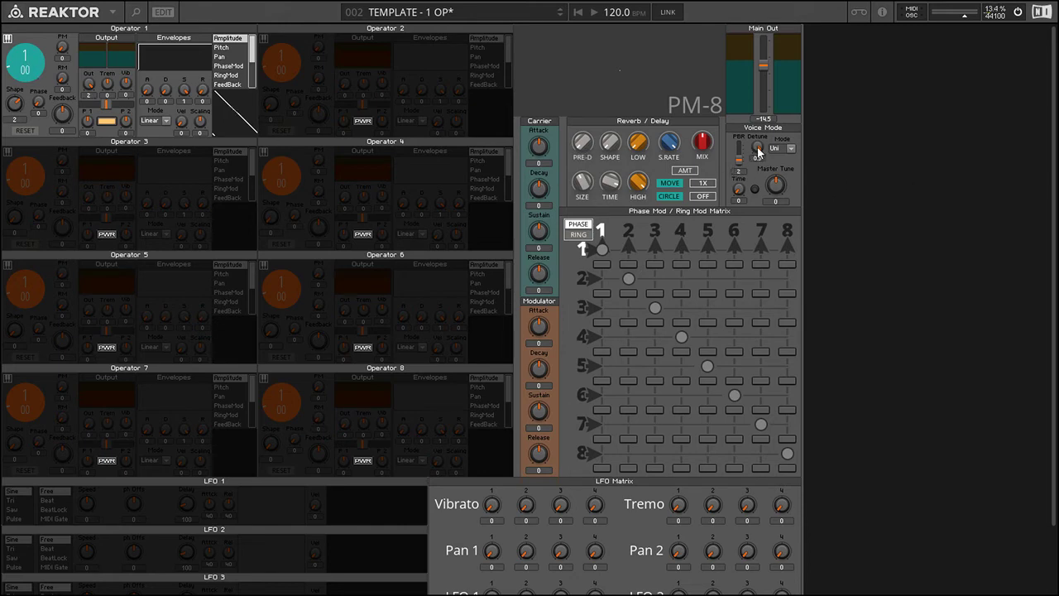
# Return the voice mode to Poly with Detune at 0 and enable the glide with a Time of 23.5
pyautogui.moveTo(758, 152); pyautogui.dragTo(755, 151)
pyautogui.moveTo(35, 63); pyautogui.dragTo(33, 56)
pyautogui.click(790, 149)
pyautogui.click(781, 162)
pyautogui.click(754, 190)
pyautogui.moveTo(741, 195); pyautogui.dragTo(749, 164)
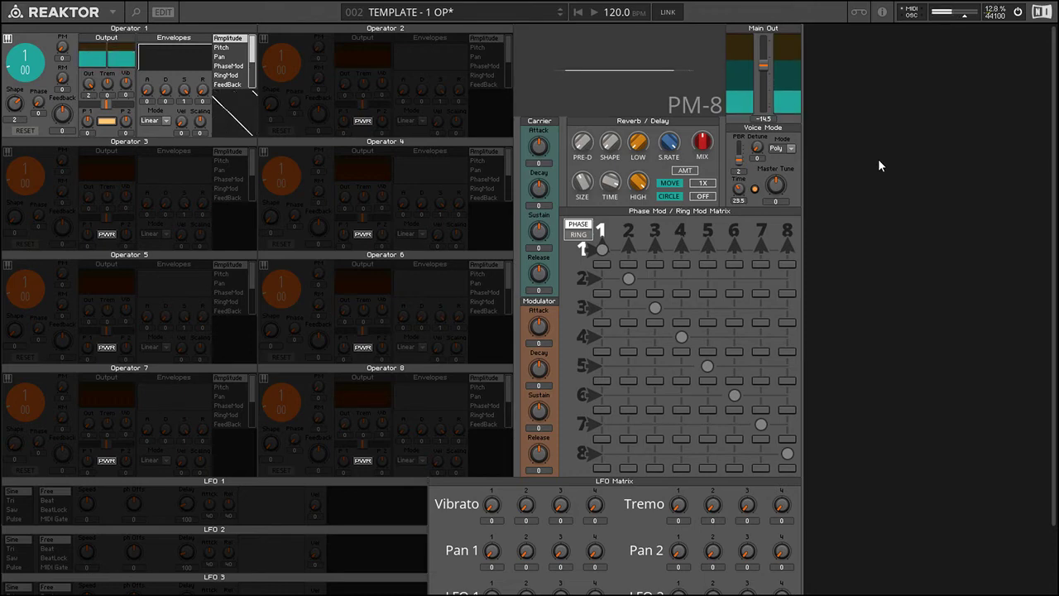
# Try the glide in Mono voice mode with a Time of 29, and reset the Main Out level to 0
pyautogui.click(790, 149)
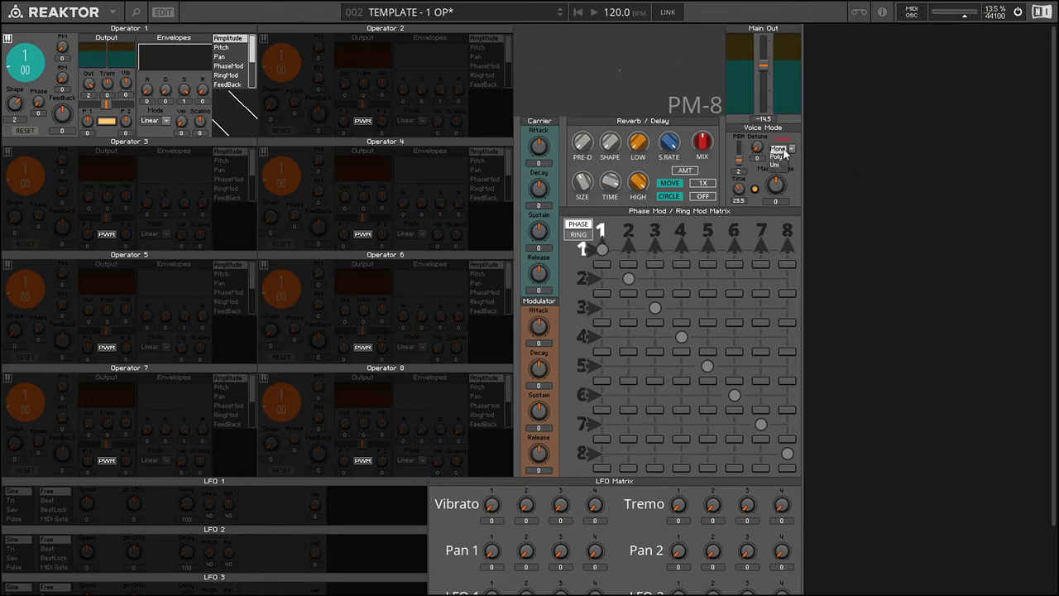
pyautogui.click(778, 148)
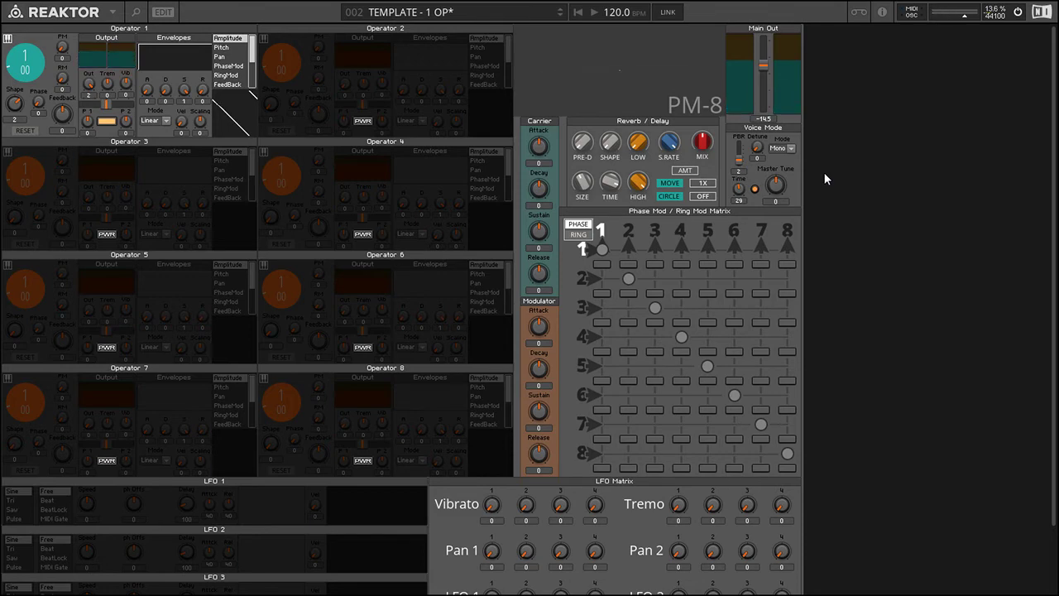
pyautogui.keyDown('ctrl'); pyautogui.click(764, 65); pyautogui.keyUp('ctrl')
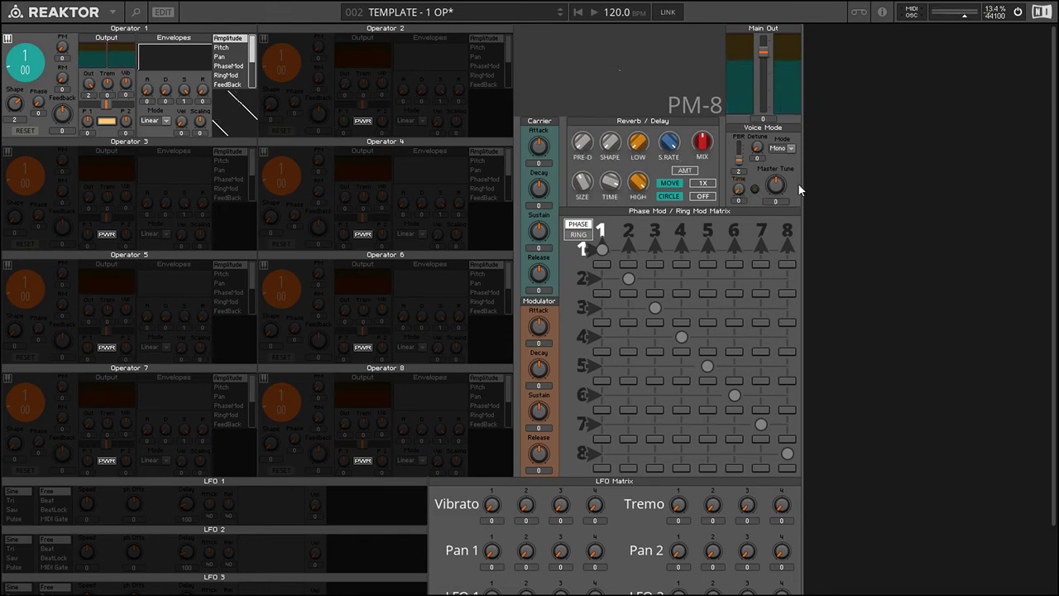
# Return the voice mode to Poly and try a Master Tune of -12, restoring it to 0
pyautogui.moveTo(782, 183); pyautogui.dragTo(808, 186)
pyautogui.click(780, 148)
pyautogui.click(780, 158)
pyautogui.moveTo(775, 184); pyautogui.dragTo(772, 191)
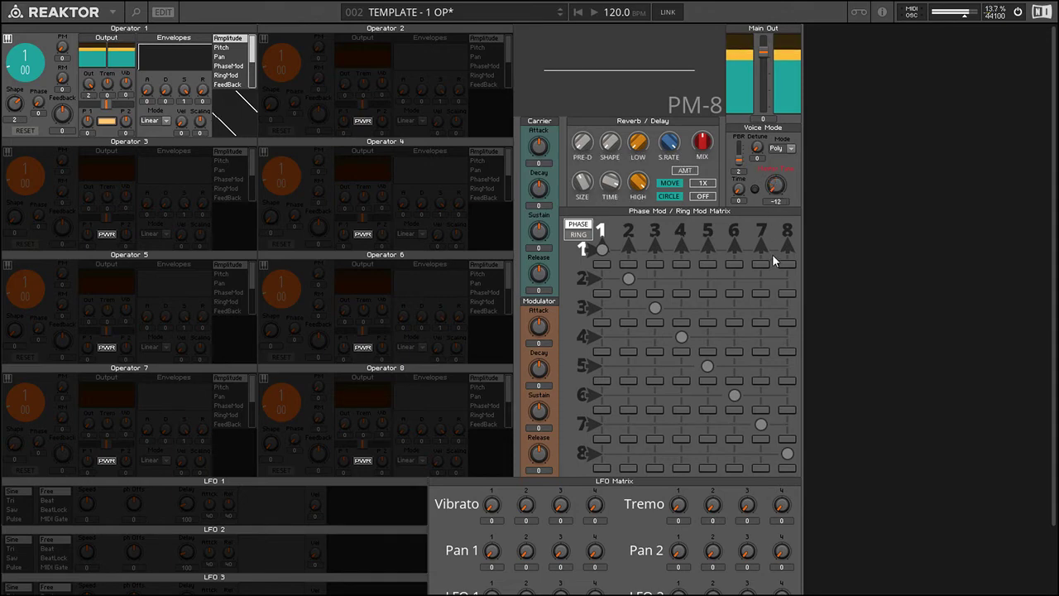
pyautogui.moveTo(764, 190)
pyautogui.mouseDown()
pyautogui.moveTo(765, 142)
pyautogui.moveTo(766, 184)
pyautogui.mouseUp()
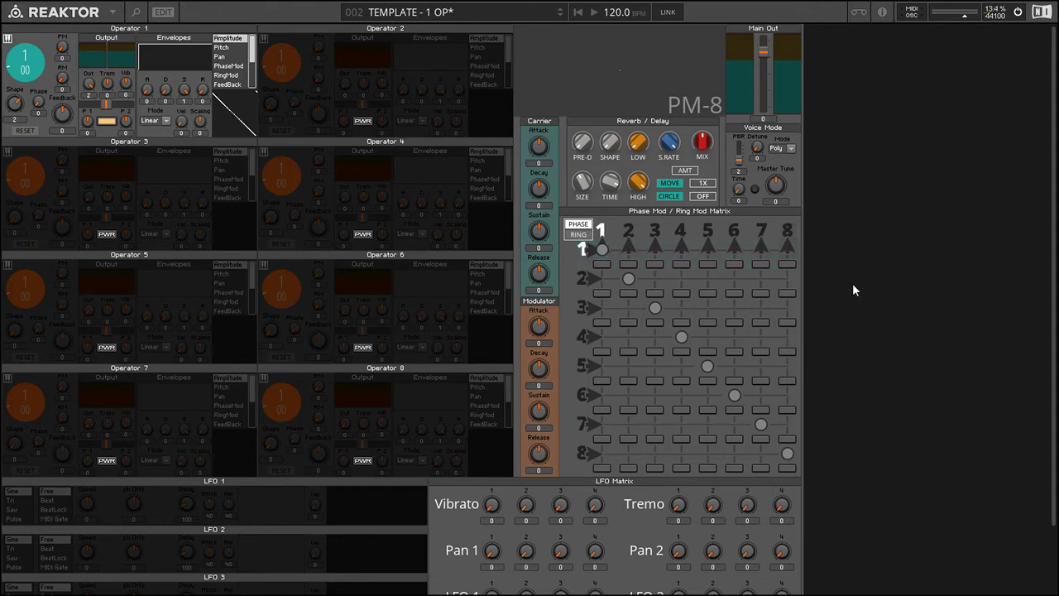
# Route LFO 1 to Tremo in the LFO Matrix with an amount of 1
pyautogui.scroll(-3, 852, 282)
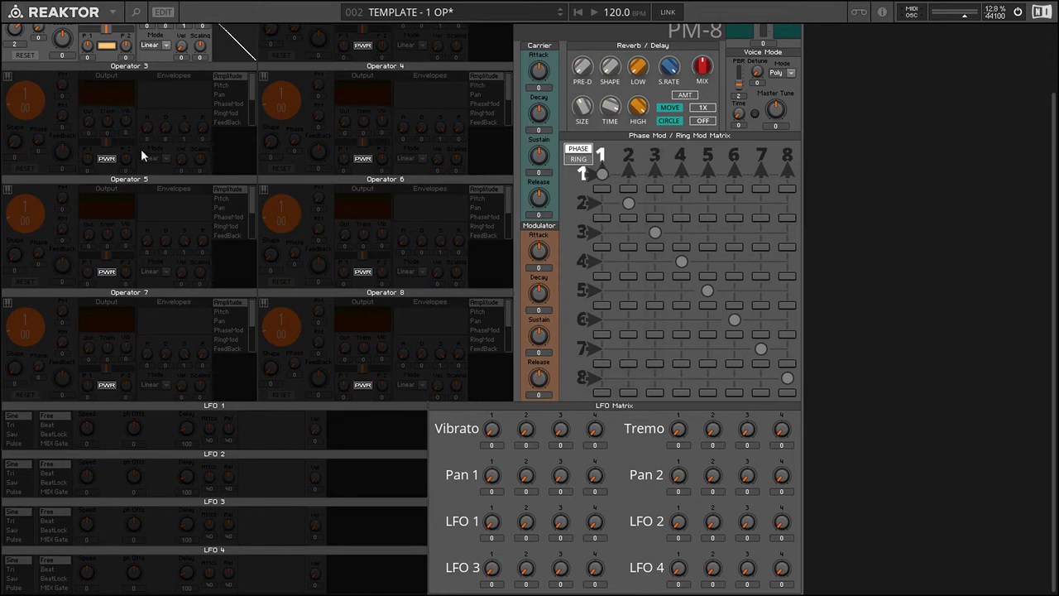
pyautogui.scroll(3, 140, 149)
pyautogui.scroll(-3, 280, 287)
pyautogui.scroll(1, 827, 448)
pyautogui.scroll(-1, 801, 472)
pyautogui.moveTo(678, 429); pyautogui.dragTo(678, 400)
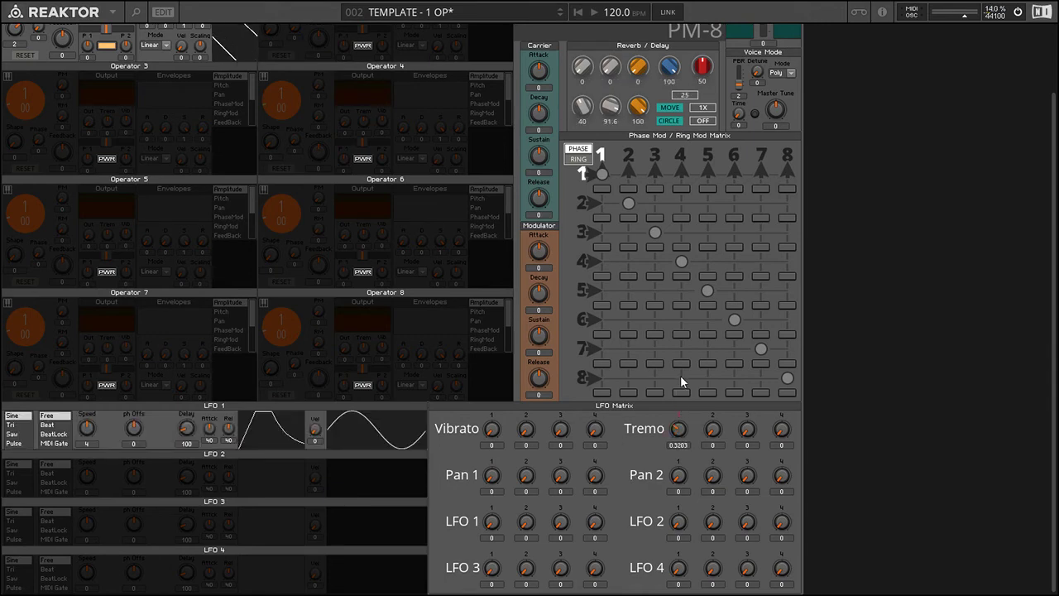
pyautogui.scroll(2, 973, 332)
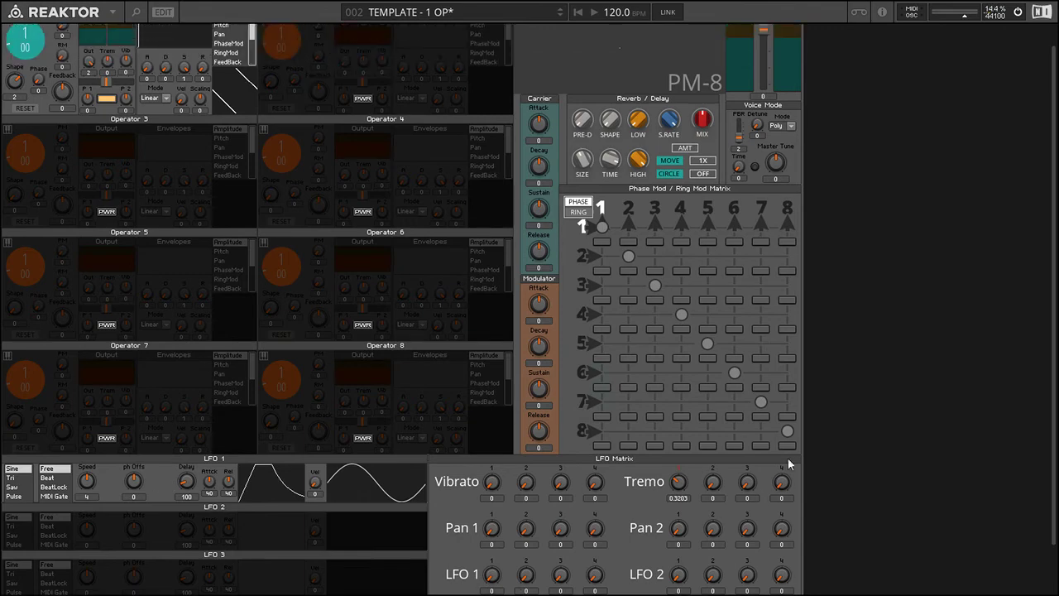
pyautogui.moveTo(675, 483)
pyautogui.mouseDown()
pyautogui.moveTo(678, 491)
pyautogui.moveTo(678, 478)
pyautogui.mouseUp()
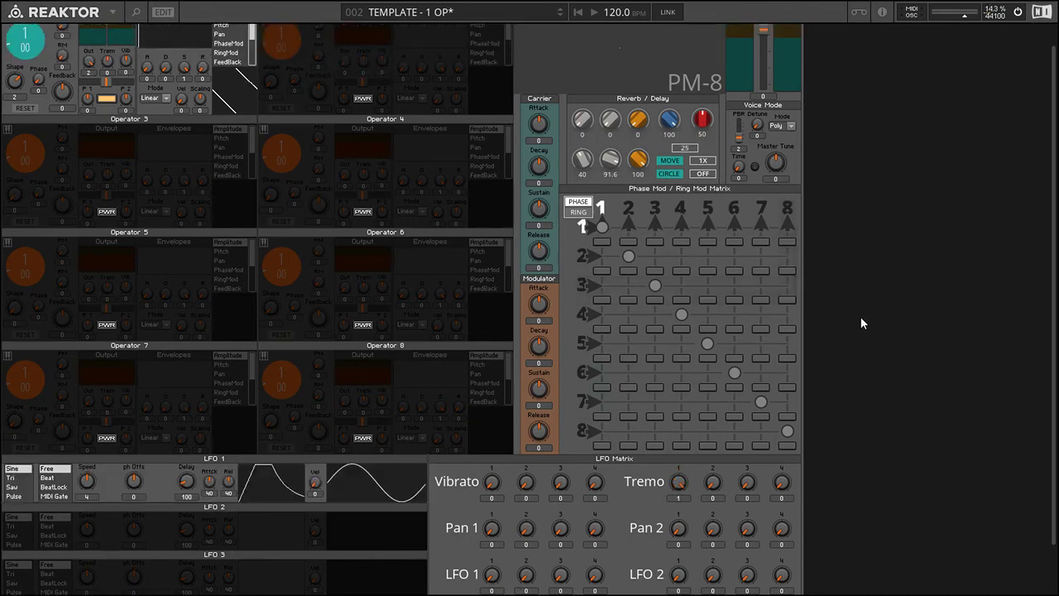
# Raise Operator 1's Trem amount to 1 and try LFO 1's Delay control
pyautogui.scroll(1, 852, 315)
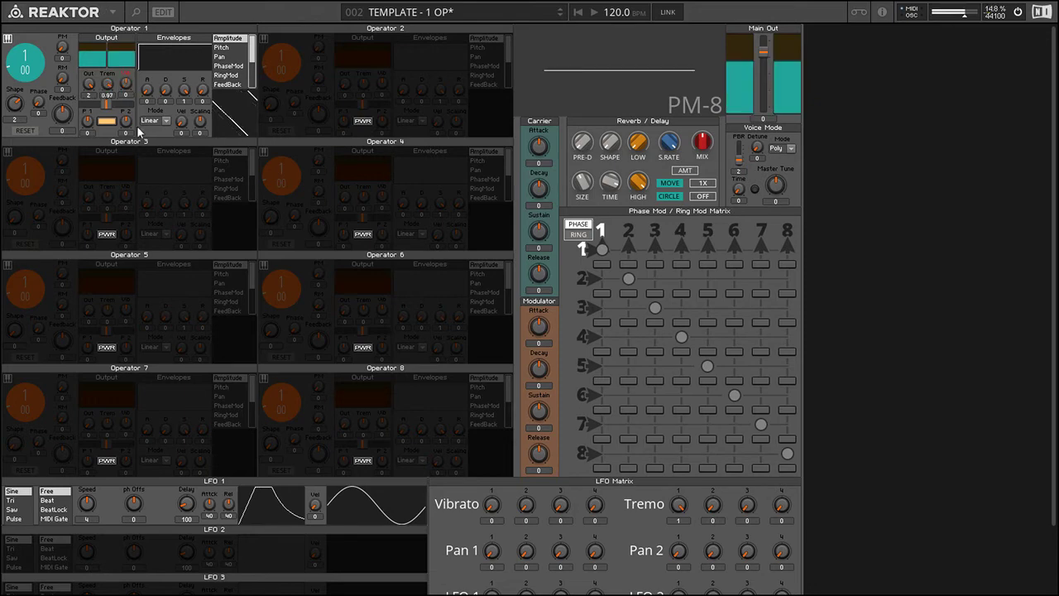
pyautogui.scroll(-3, 857, 263)
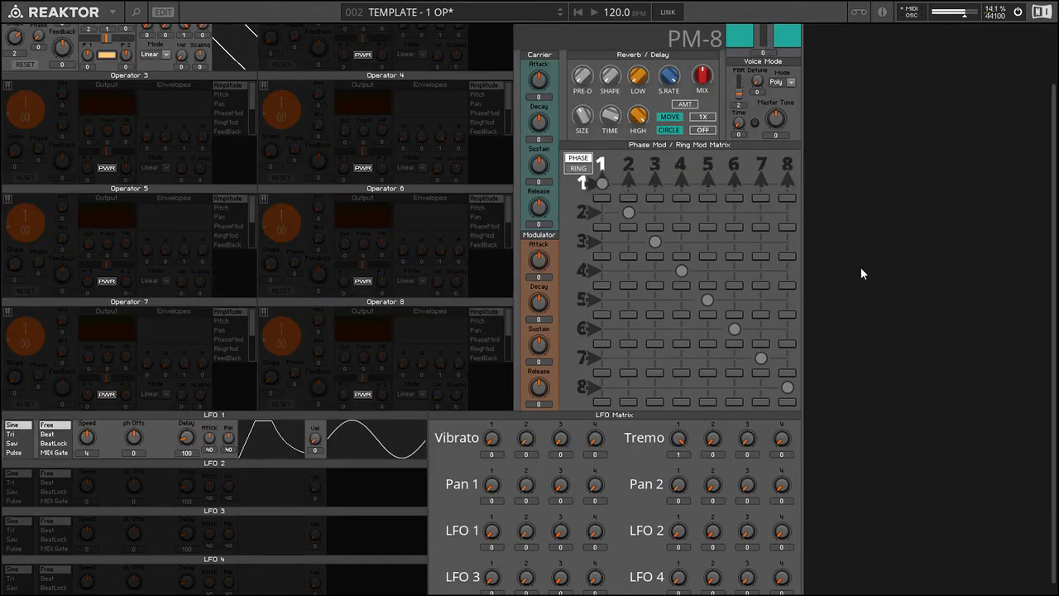
pyautogui.scroll(-1, 859, 269)
pyautogui.scroll(2, 859, 275)
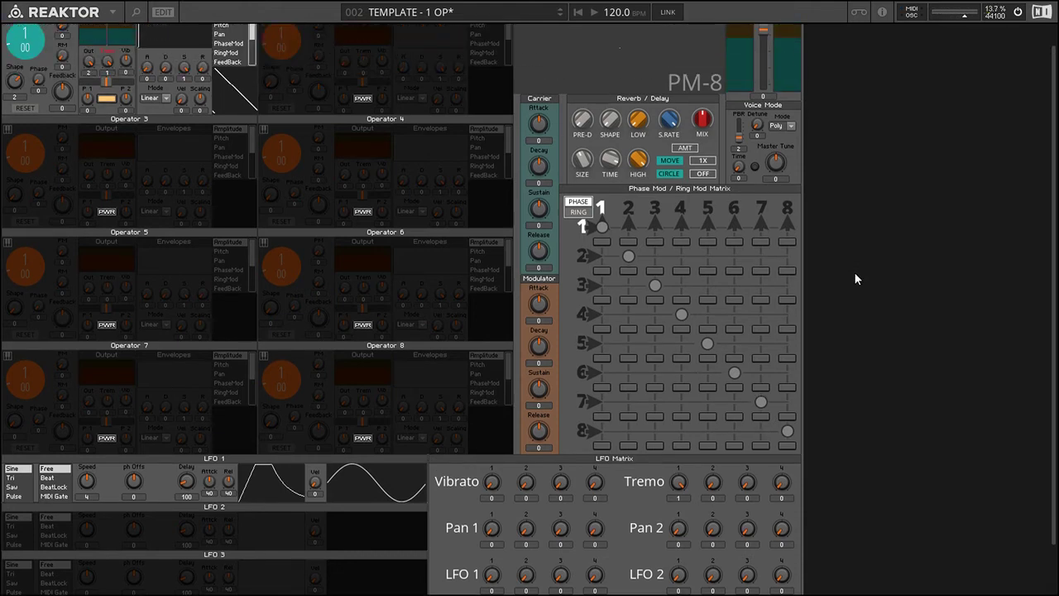
pyautogui.scroll(-2, 861, 280)
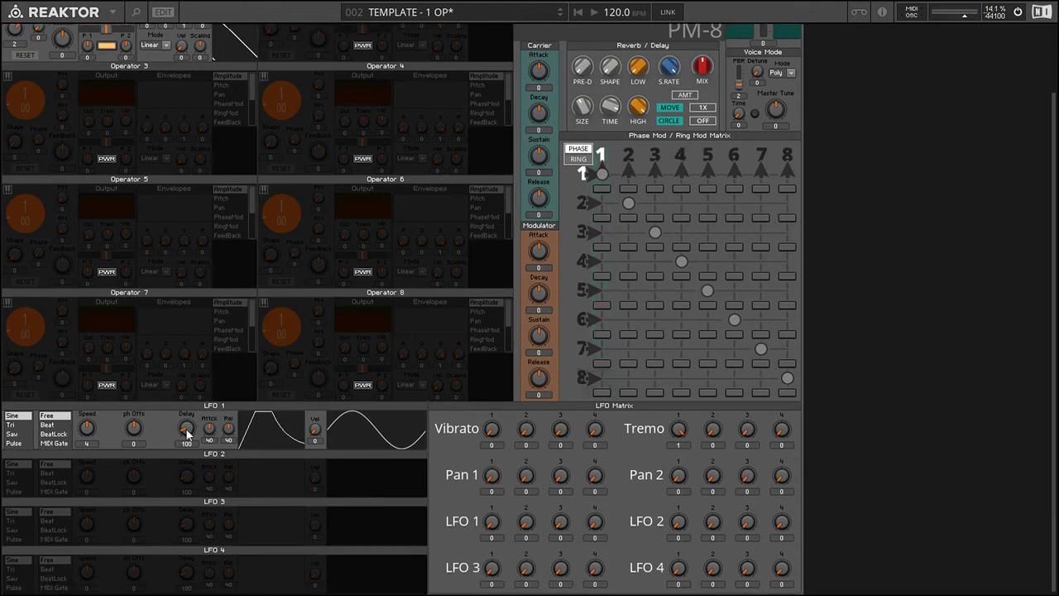
pyautogui.moveTo(188, 427)
pyautogui.mouseDown()
pyautogui.moveTo(183, 444)
pyautogui.moveTo(194, 453)
pyautogui.moveTo(184, 428)
pyautogui.mouseUp()
pyautogui.scroll(5, 194, 315)
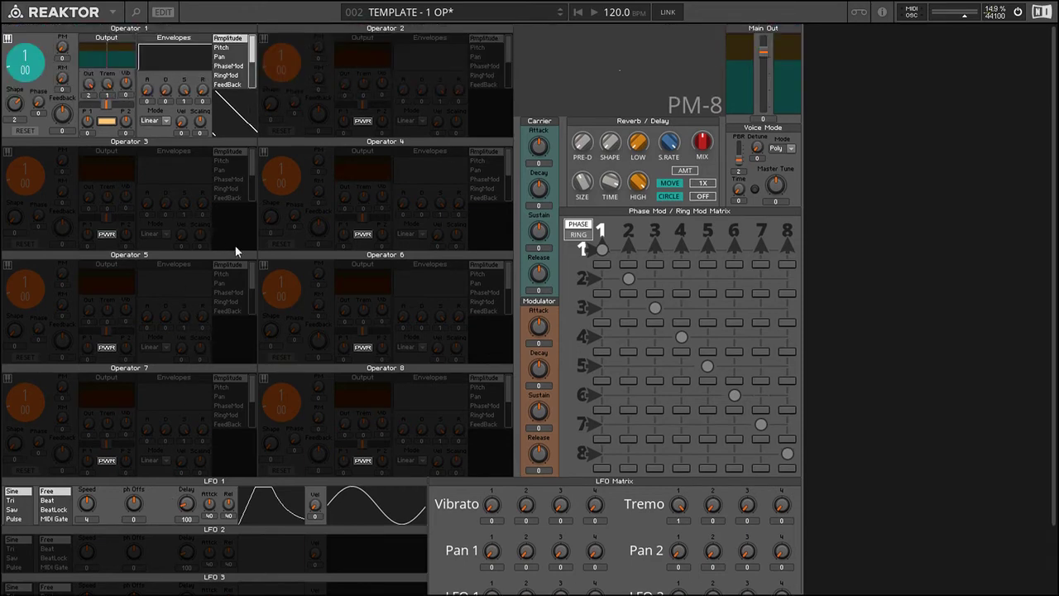
# Set LFO 1's Delay and Attack to 0 and switch its mode to MIDI Gate
pyautogui.scroll(-4, 237, 248)
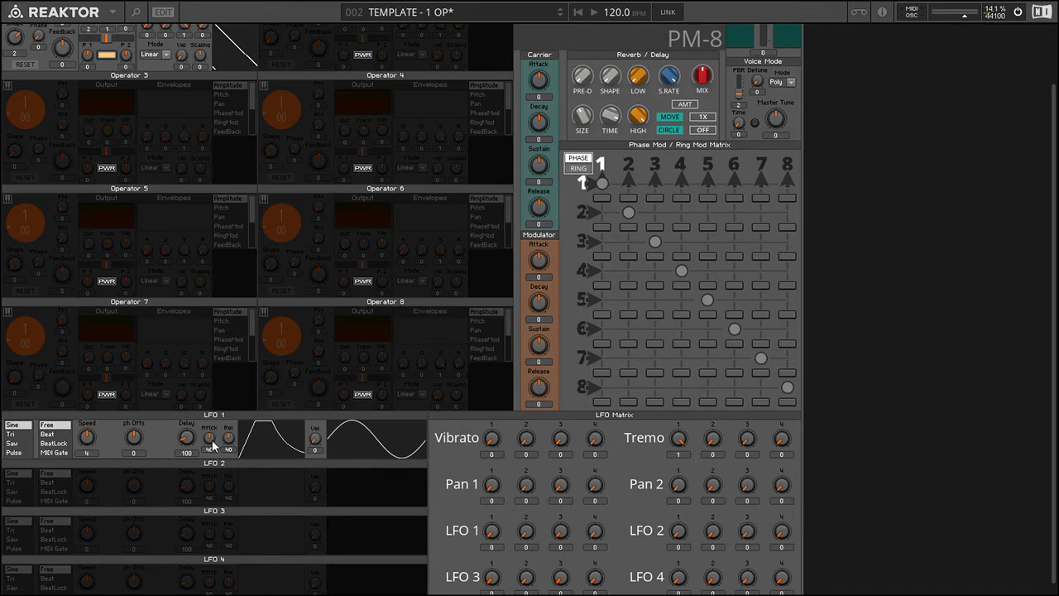
pyautogui.moveTo(213, 447); pyautogui.dragTo(224, 480)
pyautogui.moveTo(187, 443); pyautogui.dragTo(166, 447)
pyautogui.click(52, 452)
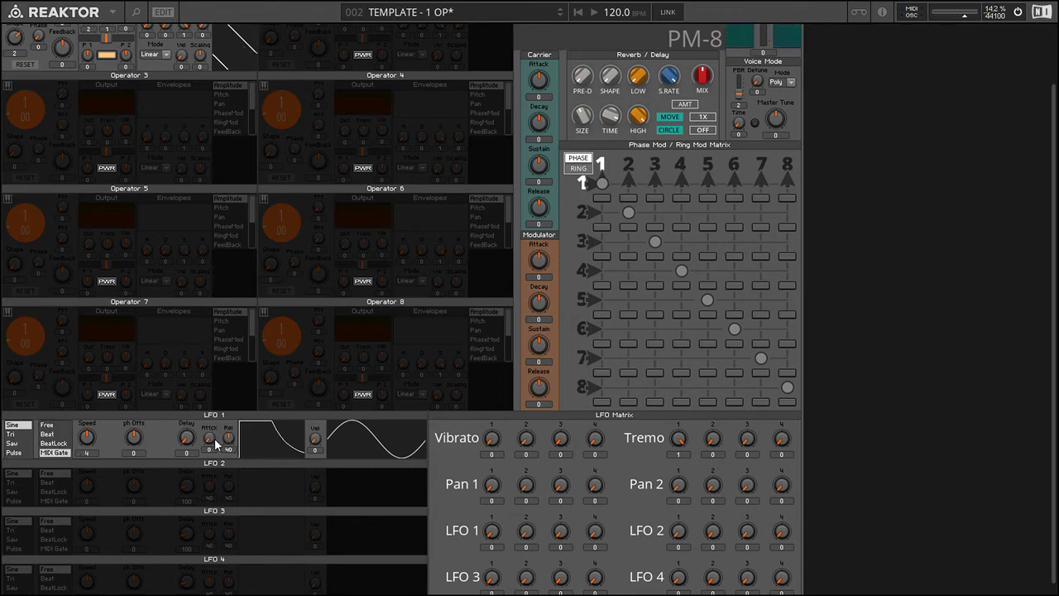
# Try an Attack of 80 on LFO 1 and return it to 0
pyautogui.moveTo(209, 439); pyautogui.dragTo(215, 373)
pyautogui.moveTo(213, 409); pyautogui.dragTo(212, 411)
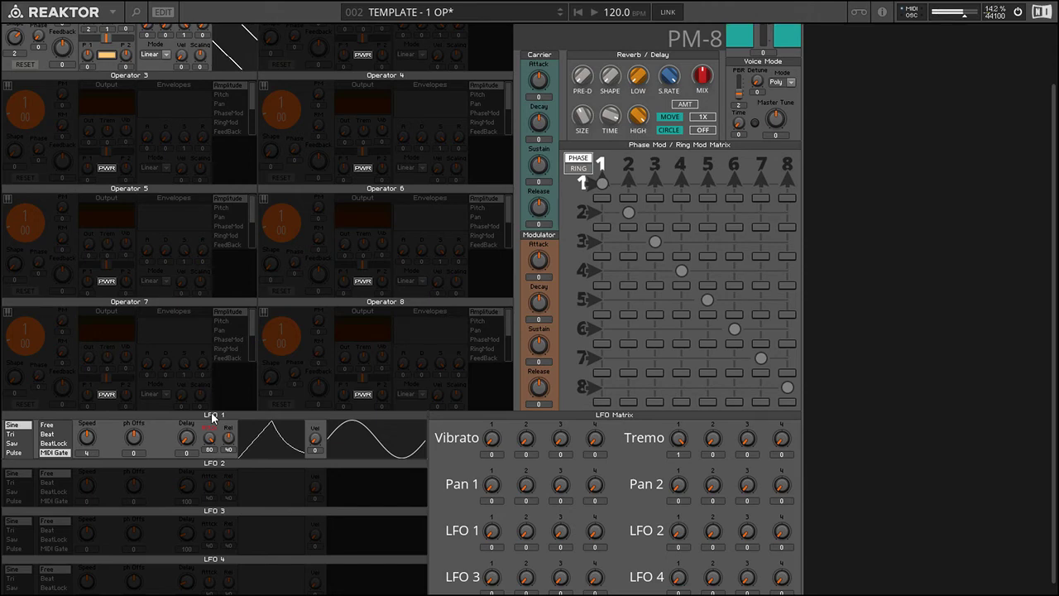
pyautogui.moveTo(211, 412); pyautogui.dragTo(227, 552)
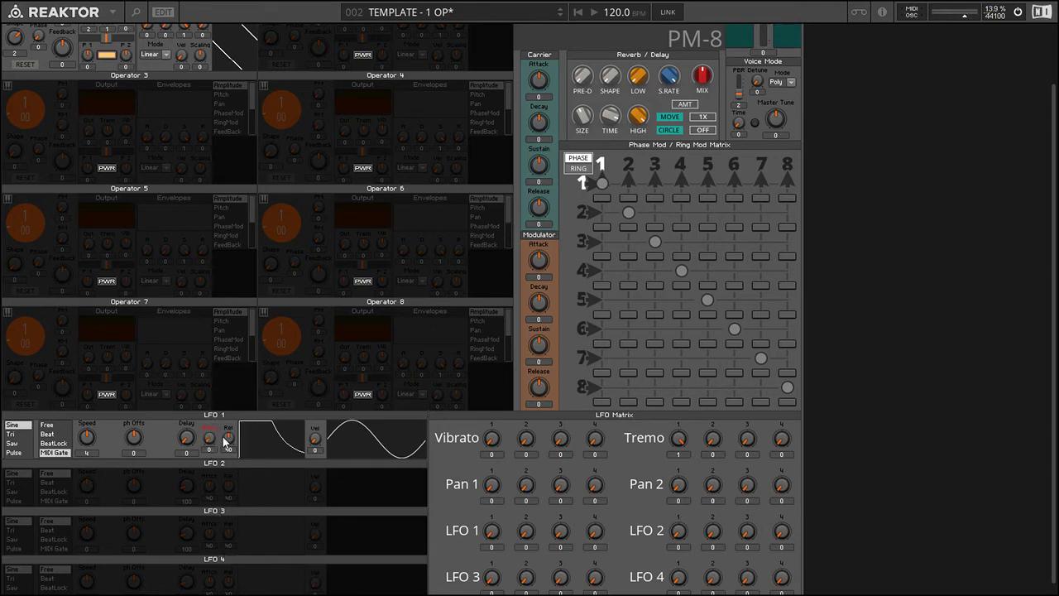
pyautogui.scroll(3, 261, 428)
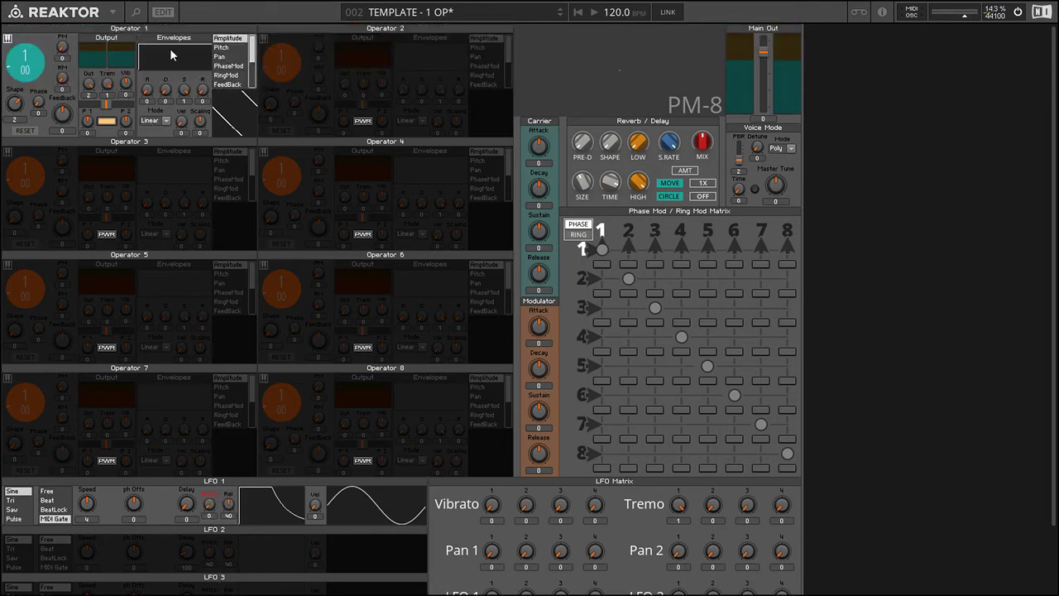
# Try a Delay of 650 on LFO 1 and reset its Delay to 100 and its Attack to 40
pyautogui.scroll(-2, 237, 383)
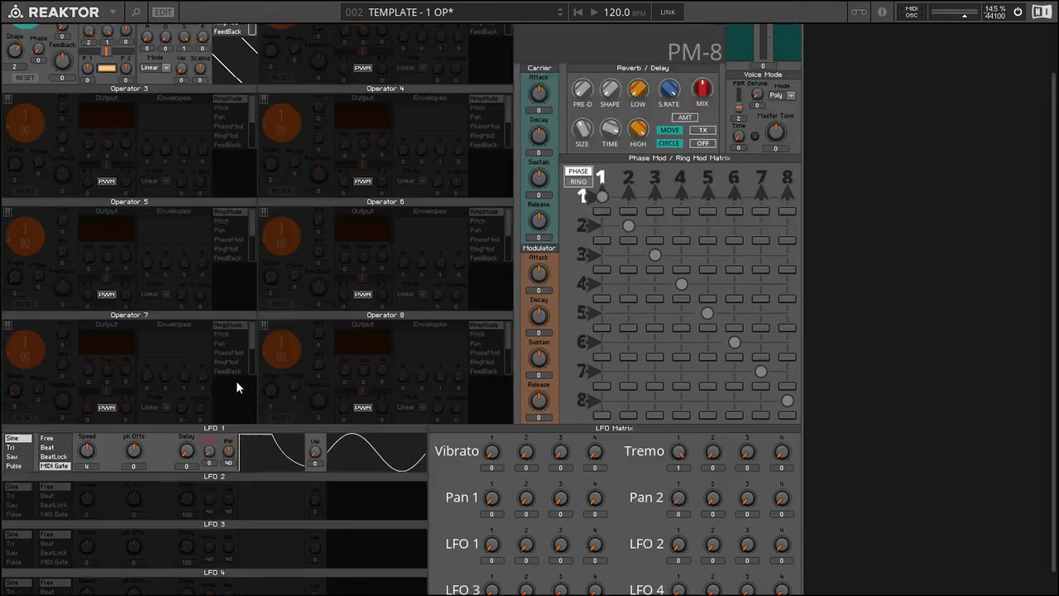
pyautogui.scroll(-1, 236, 381)
pyautogui.moveTo(188, 361); pyautogui.dragTo(195, 450)
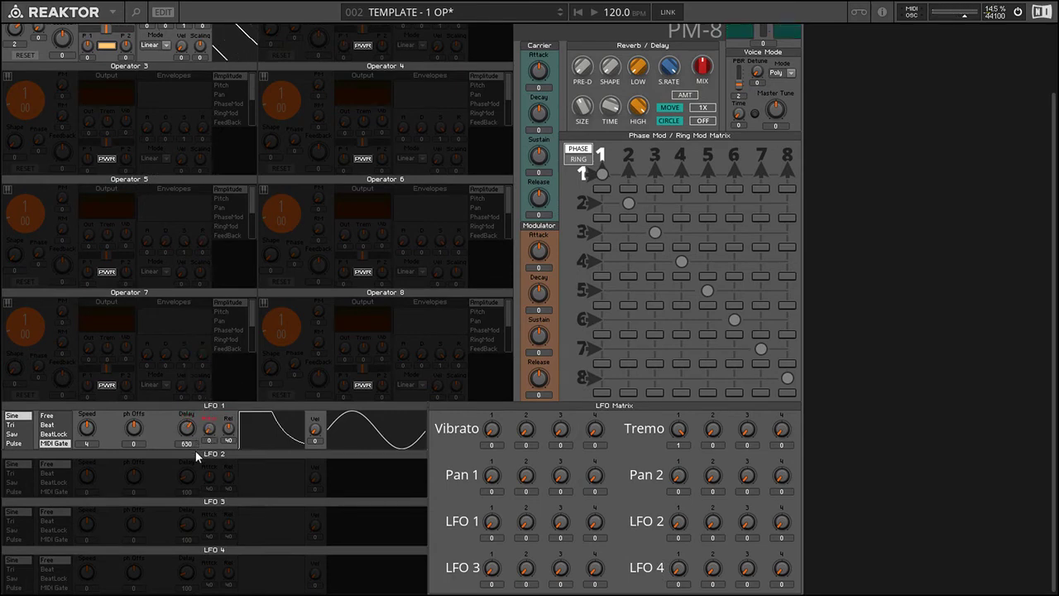
pyautogui.moveTo(189, 407); pyautogui.dragTo(191, 372)
pyautogui.moveTo(189, 428); pyautogui.dragTo(153, 440)
# Try the Tri, Saw and Pulse waveforms on LFO 1 and return it to Sine
pyautogui.click(10, 424)
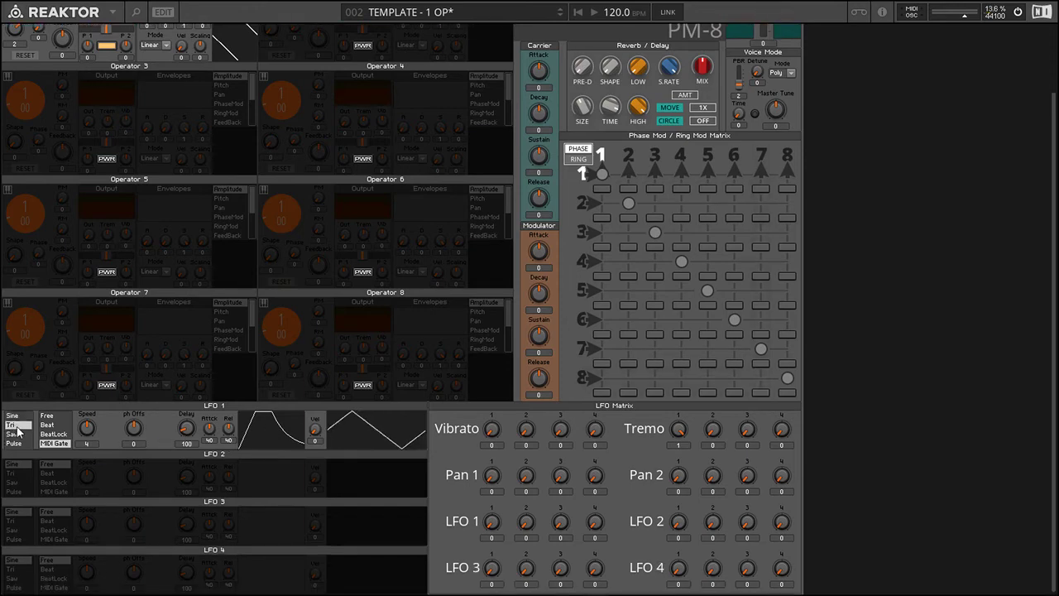
pyautogui.click(12, 433)
pyautogui.click(22, 444)
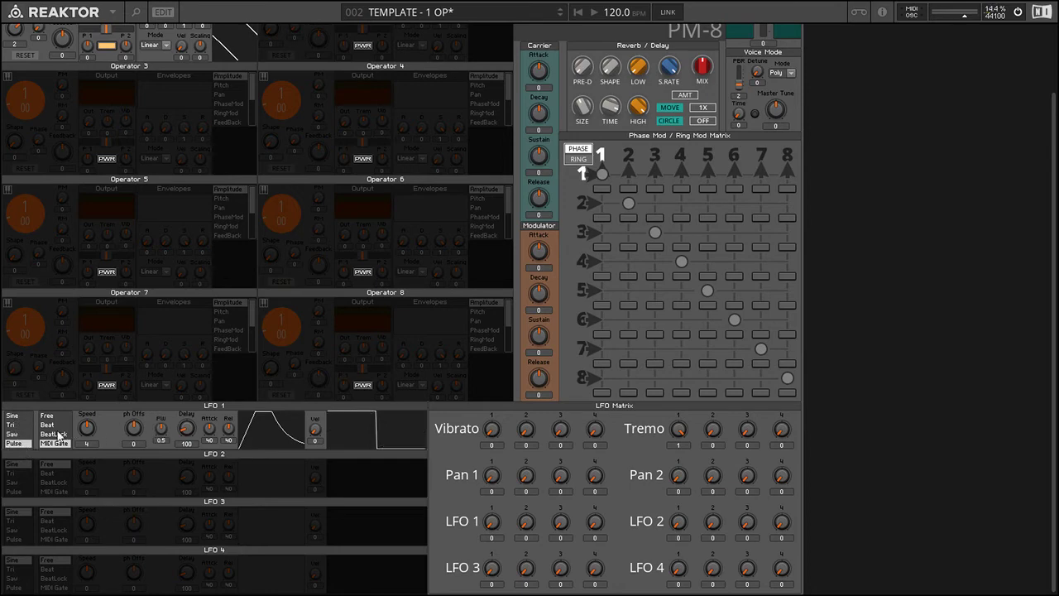
pyautogui.click(14, 425)
pyautogui.click(13, 415)
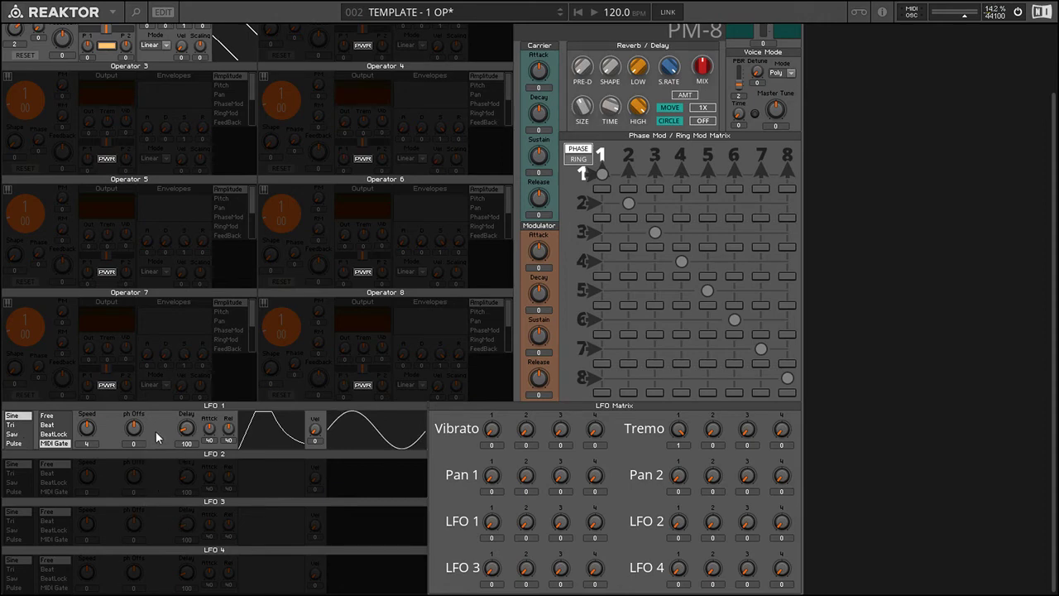
# Try LFO 1's phase offset and sweep its Speed between 0.05 and 500
pyautogui.moveTo(134, 430)
pyautogui.mouseDown()
pyautogui.moveTo(144, 381)
pyautogui.moveTo(153, 451)
pyautogui.moveTo(146, 370)
pyautogui.moveTo(138, 463)
pyautogui.moveTo(137, 371)
pyautogui.moveTo(143, 429)
pyautogui.moveTo(158, 426)
pyautogui.moveTo(135, 397)
pyautogui.moveTo(140, 363)
pyautogui.moveTo(140, 491)
pyautogui.moveTo(139, 397)
pyautogui.moveTo(139, 413)
pyautogui.mouseUp()
pyautogui.moveTo(89, 430); pyautogui.dragTo(90, 502)
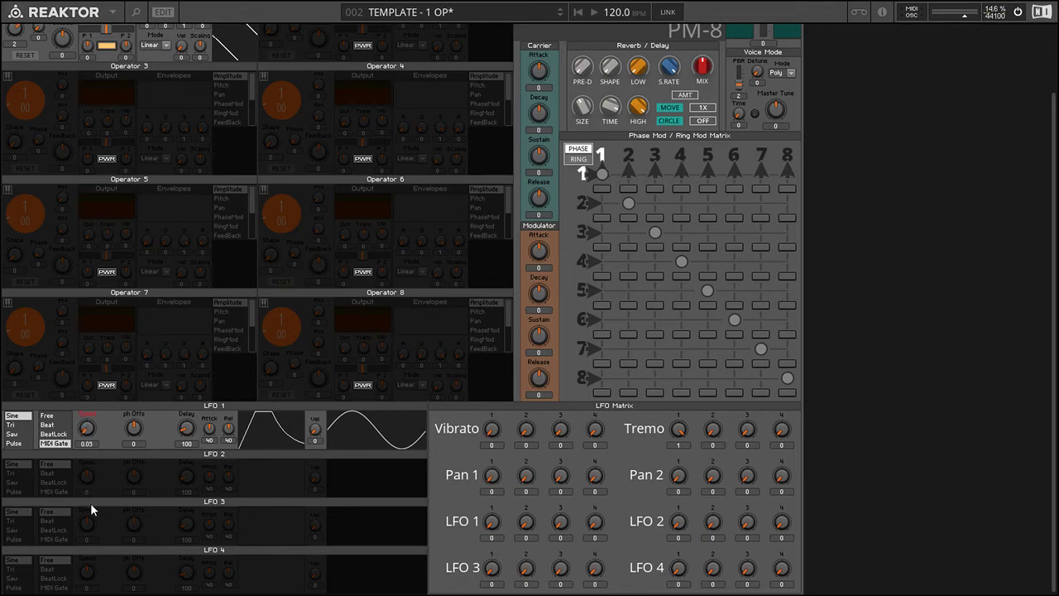
pyautogui.keyDown('ctrl'); pyautogui.click(85, 438); pyautogui.keyUp('ctrl')
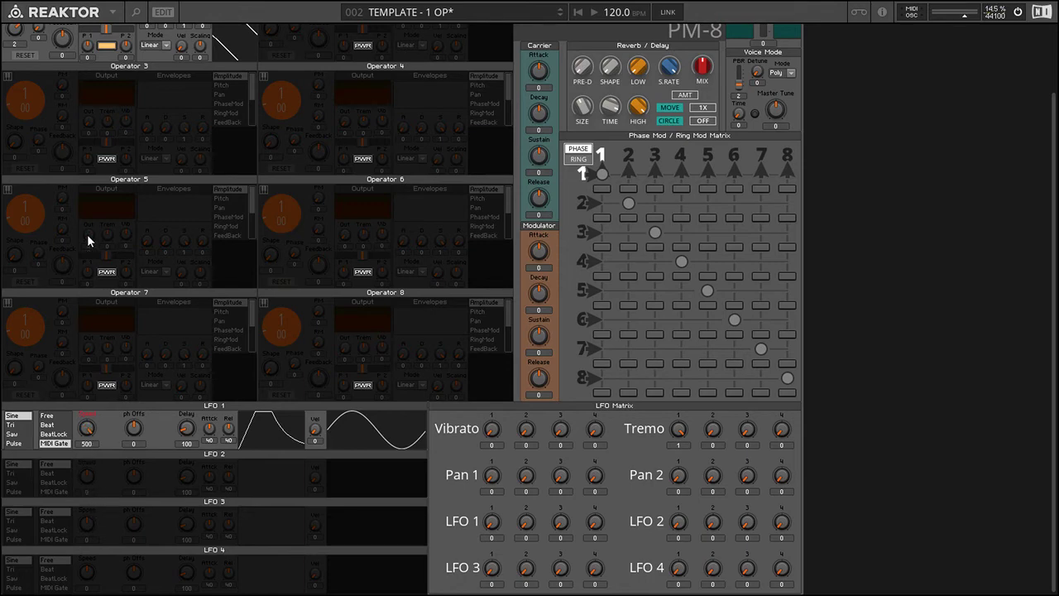
pyautogui.keyDown('ctrl'); pyautogui.click(86, 428); pyautogui.keyUp('ctrl')
pyautogui.keyDown('ctrl'); pyautogui.click(90, 430); pyautogui.keyUp('ctrl')
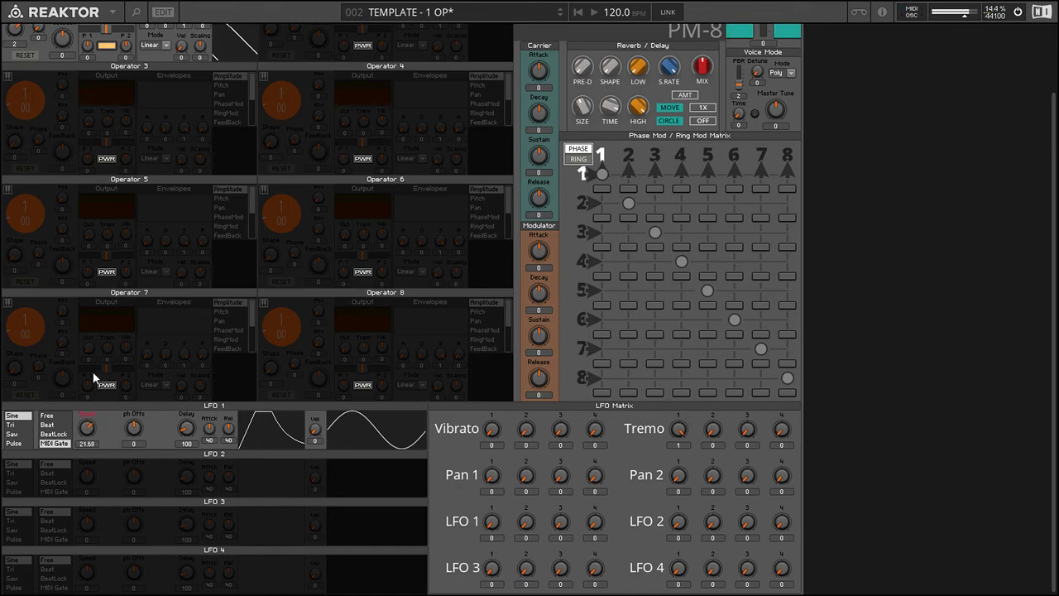
pyautogui.moveTo(86, 428)
pyautogui.mouseDown()
pyautogui.moveTo(94, 445)
pyautogui.moveTo(96, 431)
pyautogui.mouseUp()
# Set Operator 1's Shape to 0 and try fast LFO 1 Speeds such as 254.33 and 500
pyautogui.scroll(2, 91, 273)
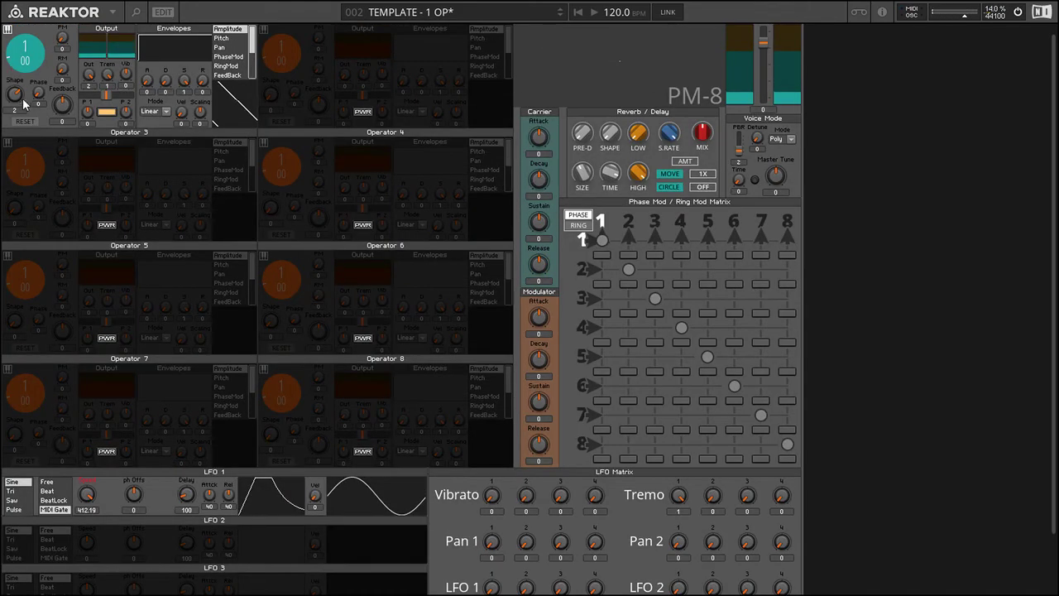
pyautogui.moveTo(86, 494); pyautogui.dragTo(89, 535)
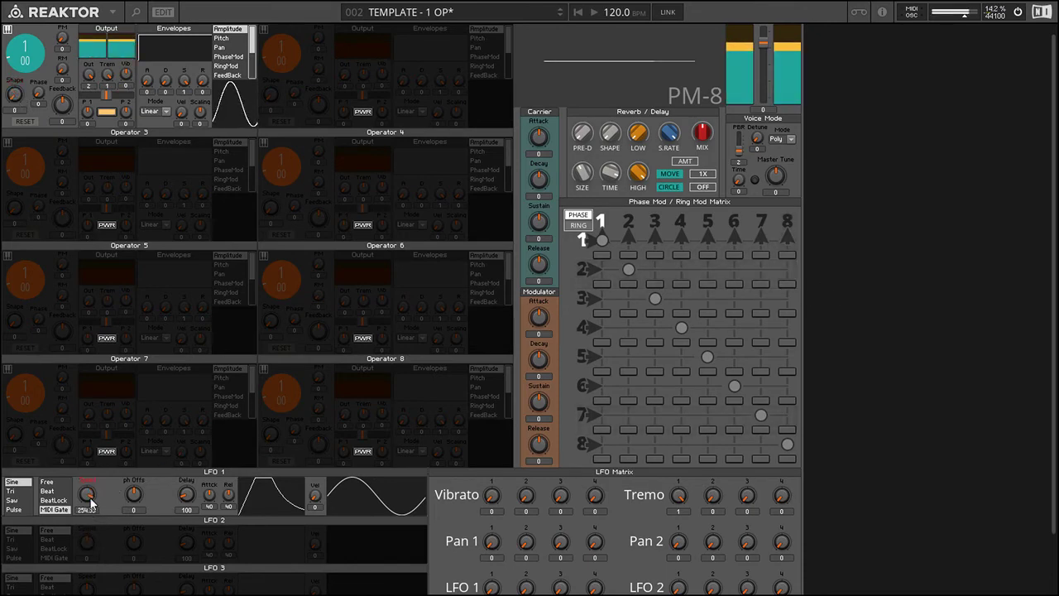
pyautogui.keyDown('ctrl'); pyautogui.click(89, 494); pyautogui.keyUp('ctrl')
pyautogui.moveTo(674, 497); pyautogui.dragTo(683, 426)
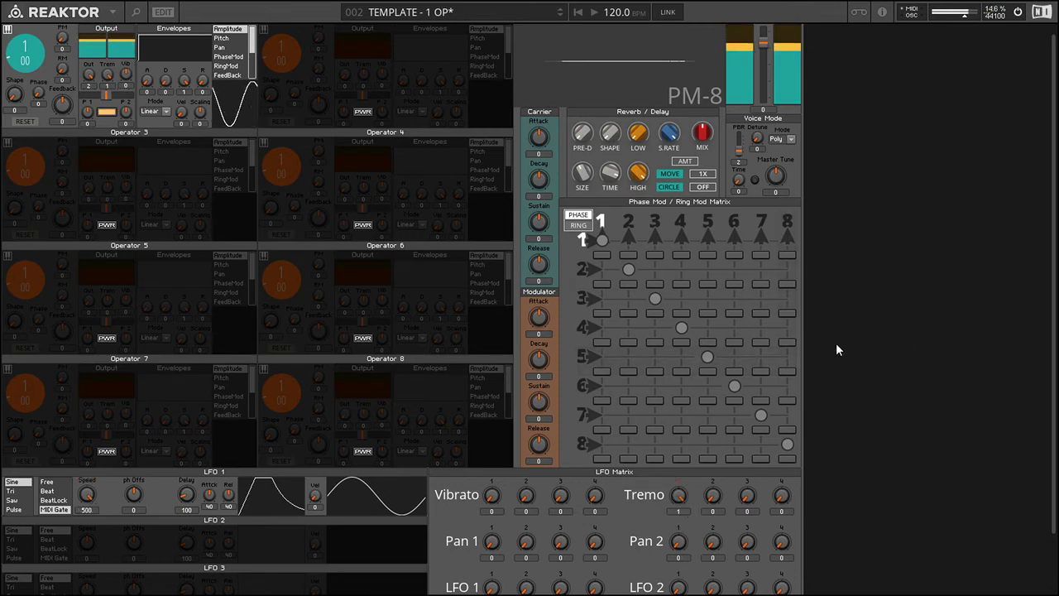
# Set LFO 1's Delay and Attack to 0 and bring its Speed back to 4
pyautogui.scroll(1, 912, 431)
pyautogui.scroll(-2, 165, 460)
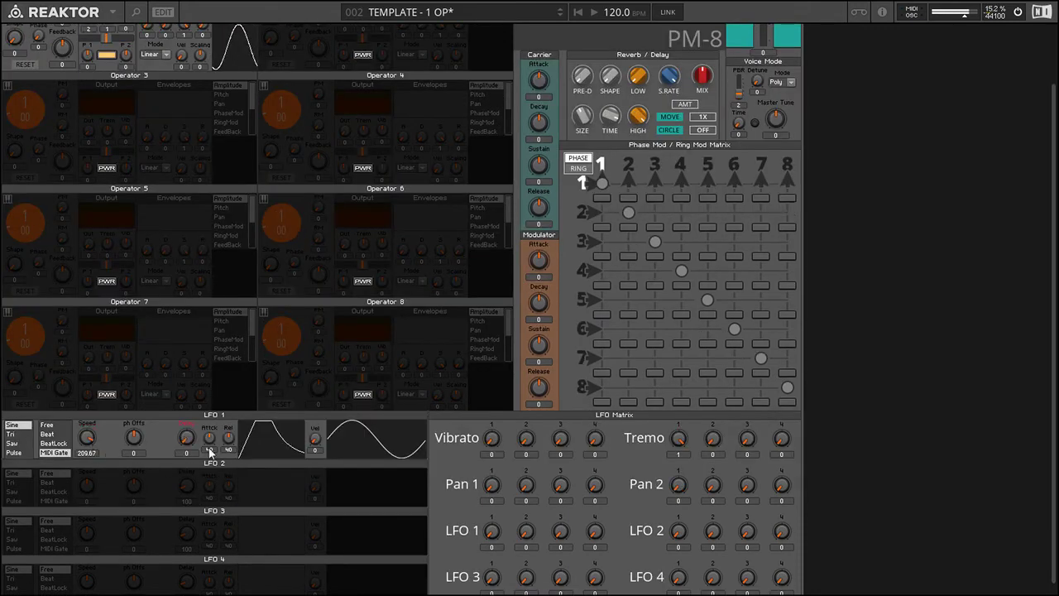
pyautogui.moveTo(209, 448); pyautogui.dragTo(208, 548)
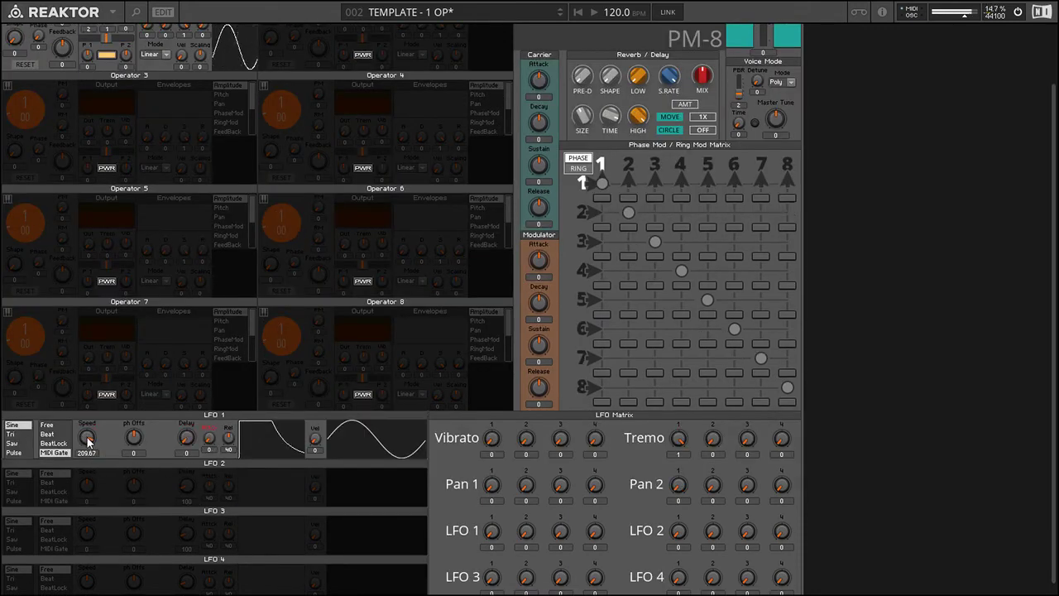
pyautogui.moveTo(88, 442); pyautogui.dragTo(88, 456)
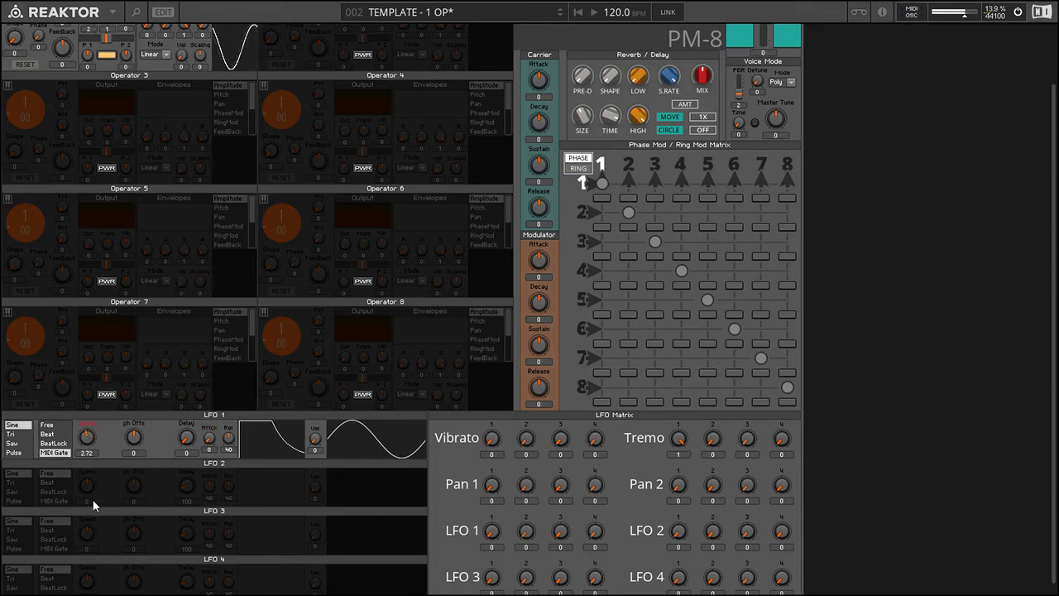
pyautogui.moveTo(93, 504); pyautogui.dragTo(95, 477)
pyautogui.moveTo(96, 434); pyautogui.dragTo(91, 459)
# Try LFO 1 as vibrato on Operator 1 at a Speed of 106.65, and restore Tremo to 1 with a Trem amount of 0.99
pyautogui.moveTo(494, 444); pyautogui.dragTo(494, 436)
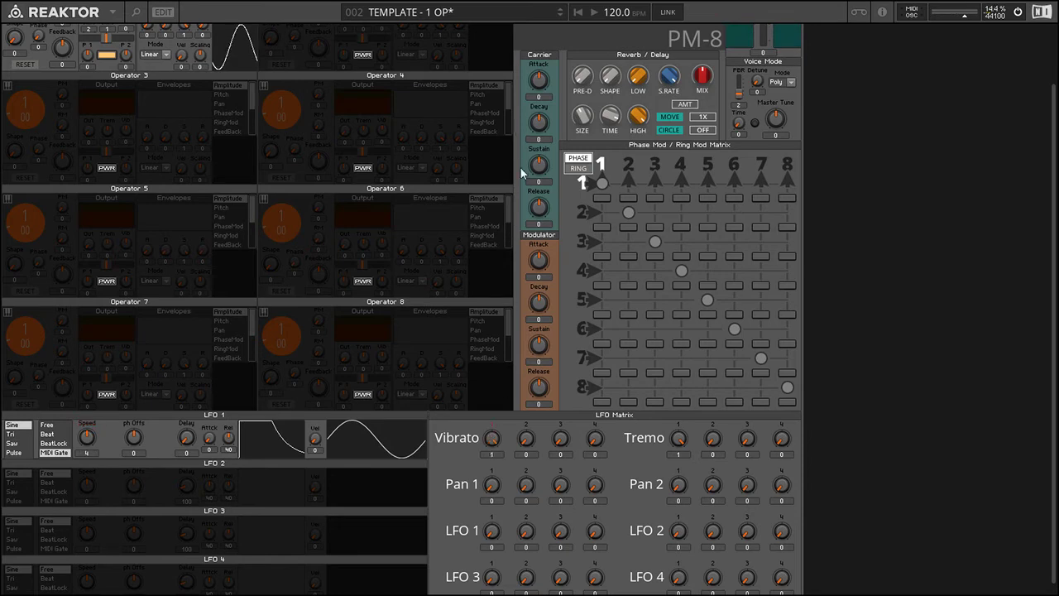
pyautogui.moveTo(678, 437); pyautogui.dragTo(679, 451)
pyautogui.scroll(2, 448, 203)
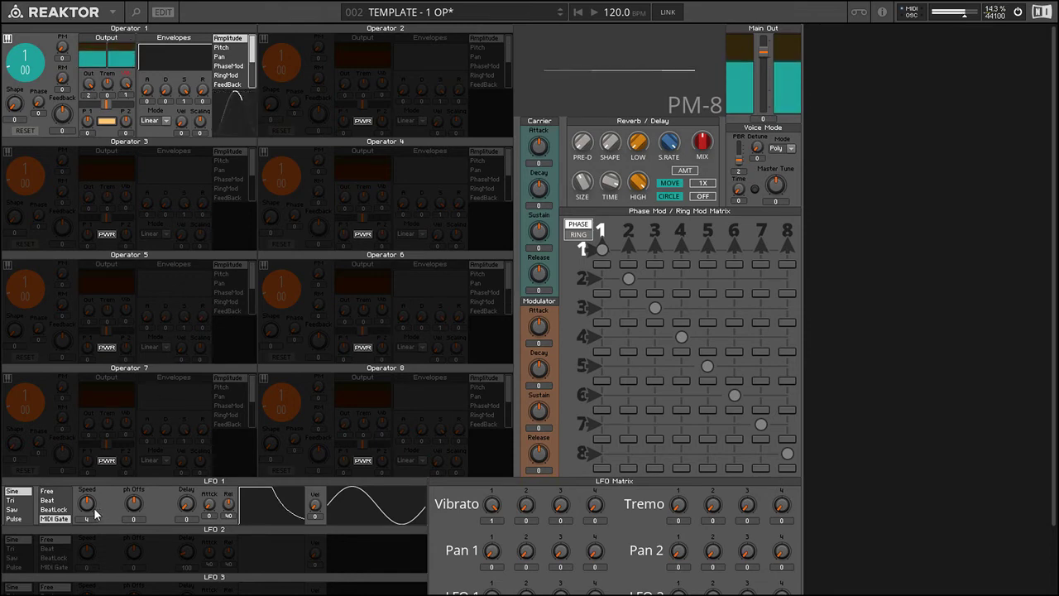
pyautogui.moveTo(86, 502); pyautogui.dragTo(119, 389)
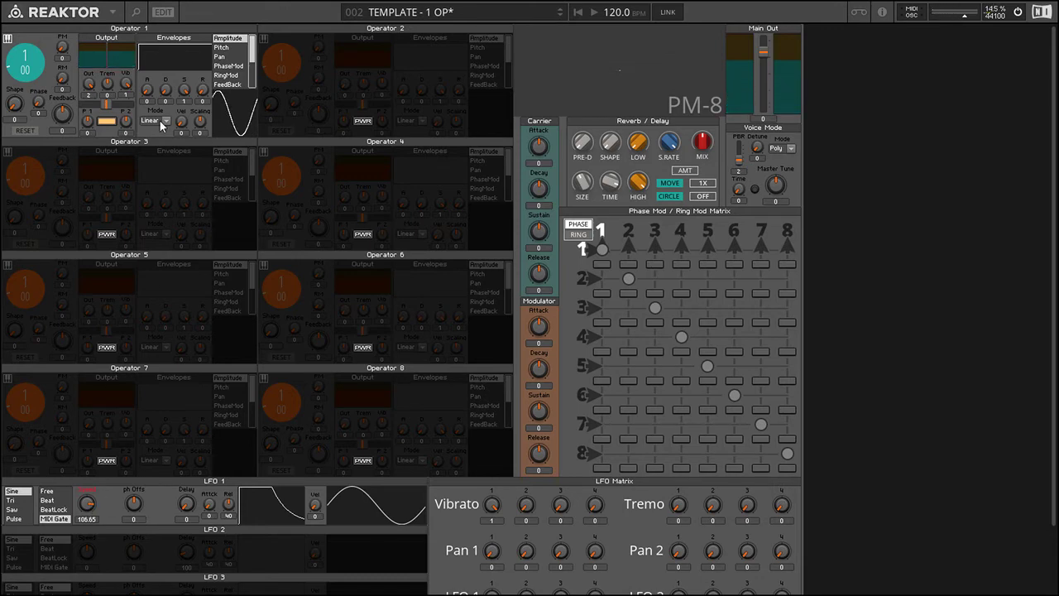
pyautogui.moveTo(107, 84); pyautogui.dragTo(108, 84)
pyautogui.moveTo(678, 504); pyautogui.dragTo(679, 498)
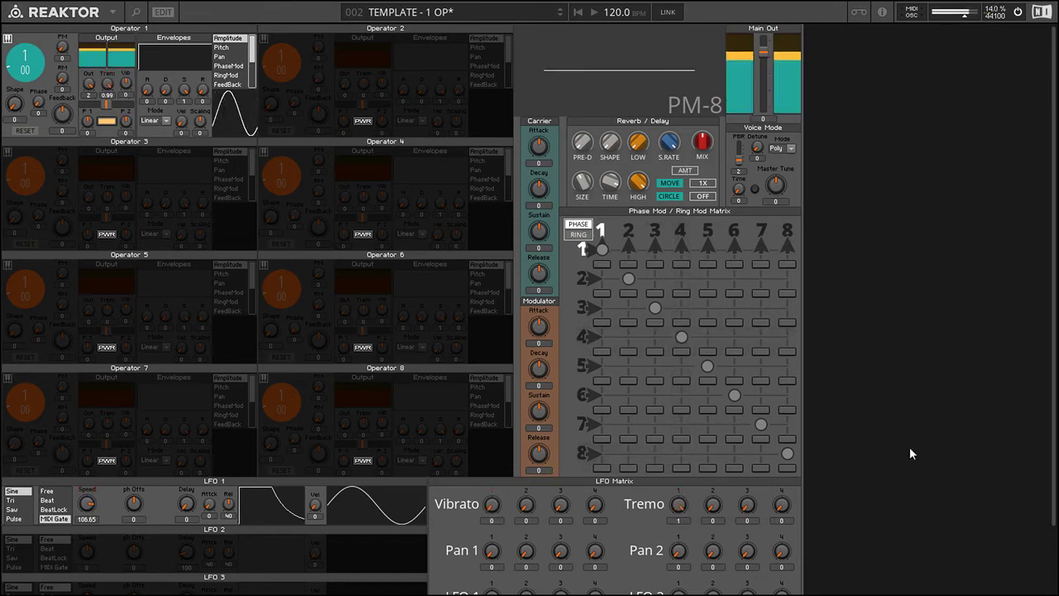
# Audition LFO 1's Tri and Saw waveforms at the fast Speed and switch it to Pulse
pyautogui.scroll(-3, 909, 454)
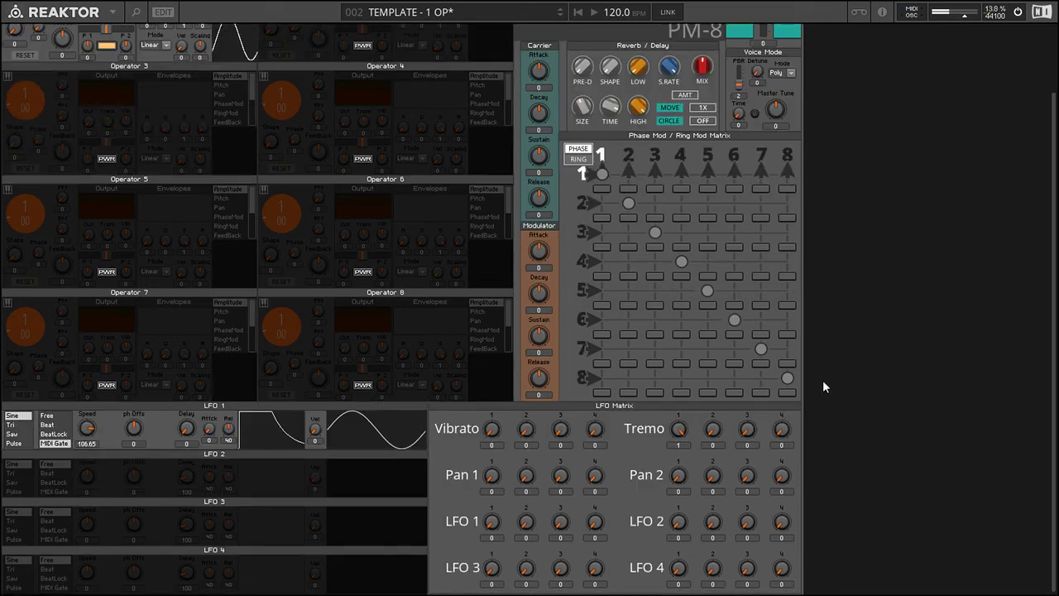
pyautogui.click(13, 425)
pyautogui.click(14, 433)
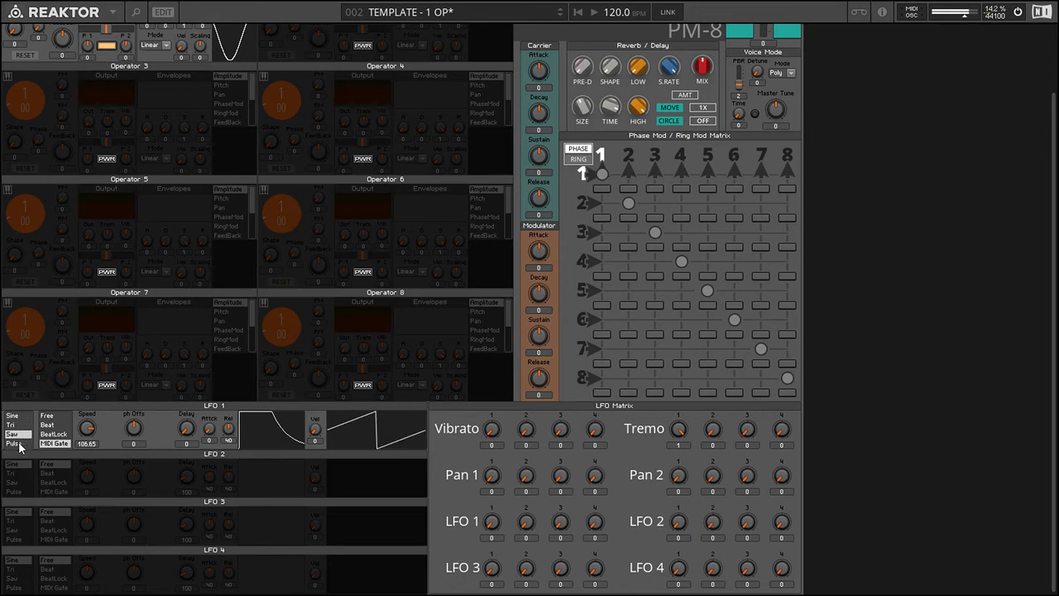
pyautogui.click(23, 444)
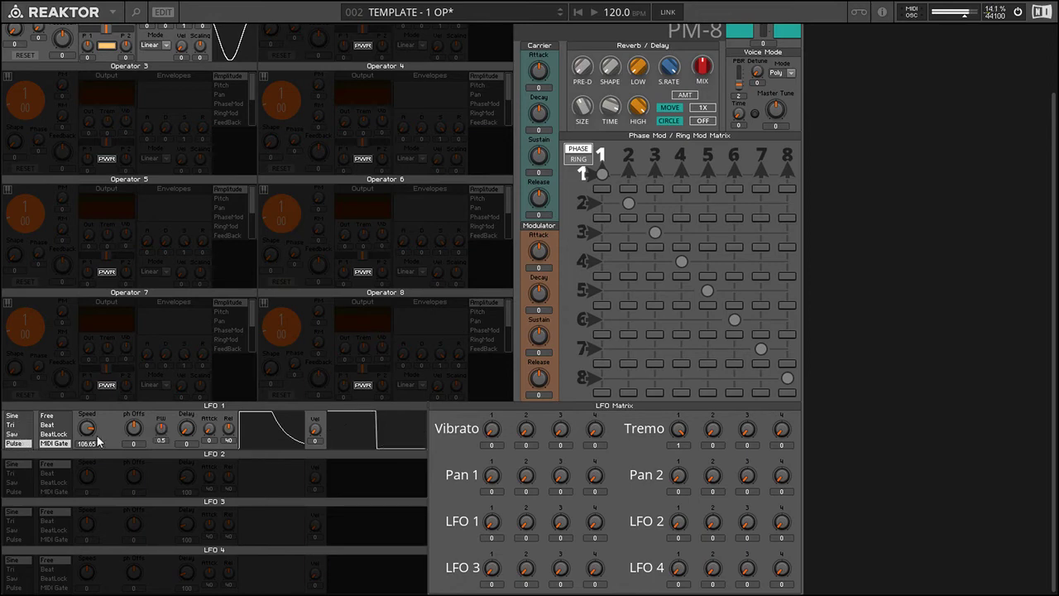
# Try a pulse width of 0.197 and a Speed of 374.24 on LFO 1, resetting them to 0.5 and 4 with a Sine waveform
pyautogui.moveTo(163, 436)
pyautogui.mouseDown()
pyautogui.moveTo(160, 348)
pyautogui.moveTo(158, 435)
pyautogui.mouseUp()
pyautogui.moveTo(86, 427); pyautogui.dragTo(94, 408)
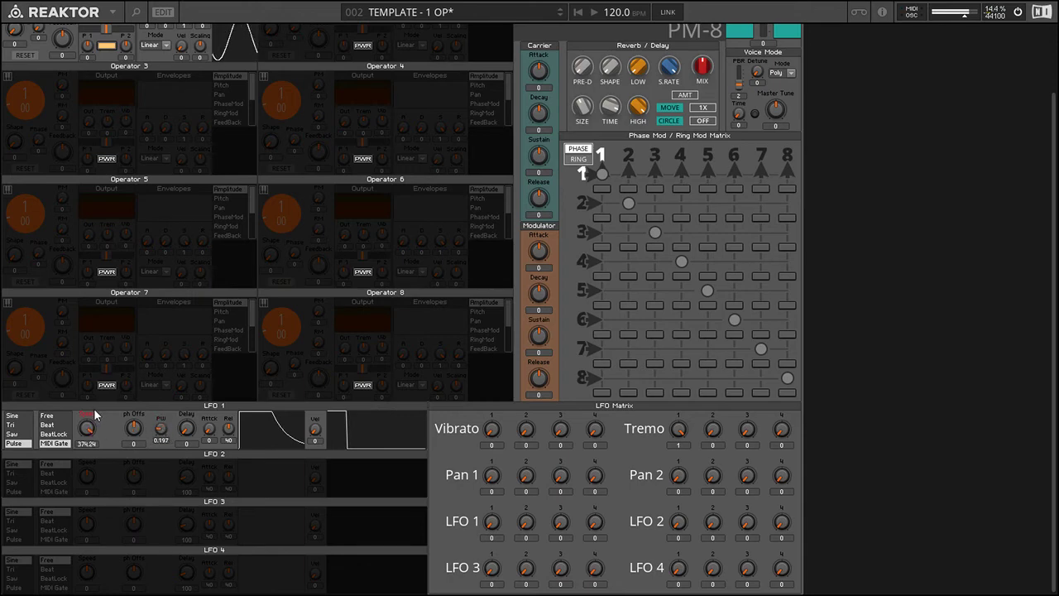
pyautogui.moveTo(161, 427)
pyautogui.mouseDown()
pyautogui.moveTo(169, 362)
pyautogui.moveTo(160, 441)
pyautogui.moveTo(163, 426)
pyautogui.mouseUp()
pyautogui.keyDown('ctrl'); pyautogui.click(163, 426); pyautogui.keyUp('ctrl')
pyautogui.keyDown('ctrl'); pyautogui.click(86, 428); pyautogui.keyUp('ctrl')
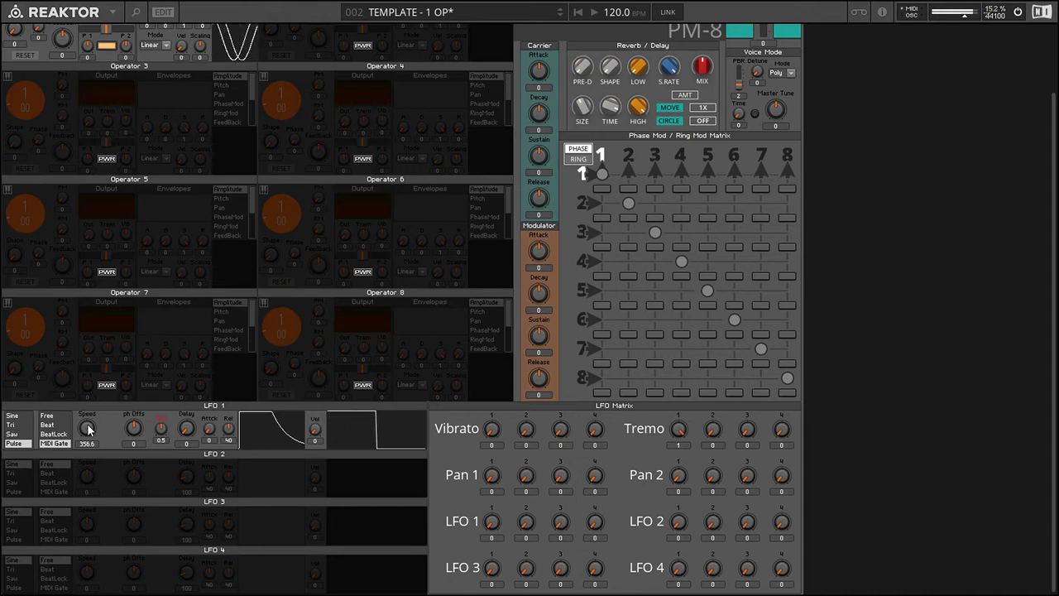
pyautogui.click(30, 418)
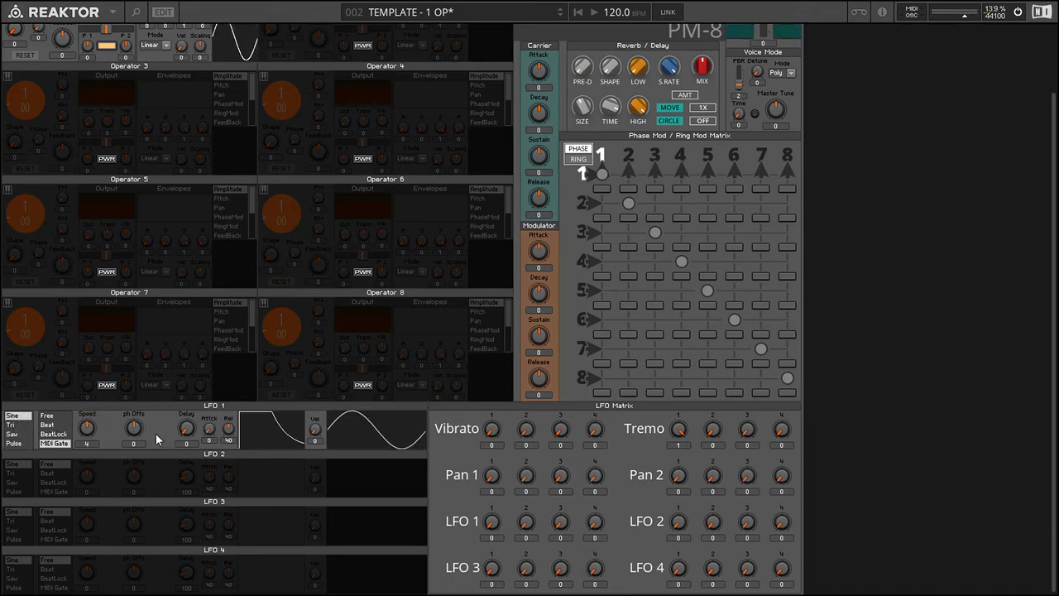
# Try LFO 1's Free and Beat modes, set its Rate to 1/16 and switch it to BeatLock
pyautogui.click(49, 416)
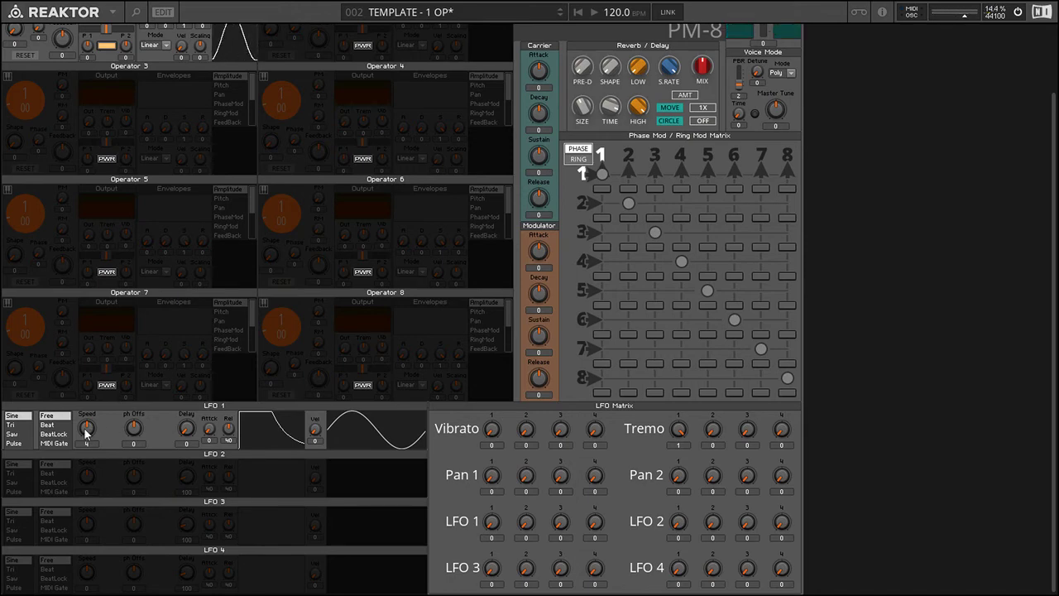
pyautogui.scroll(1, 141, 424)
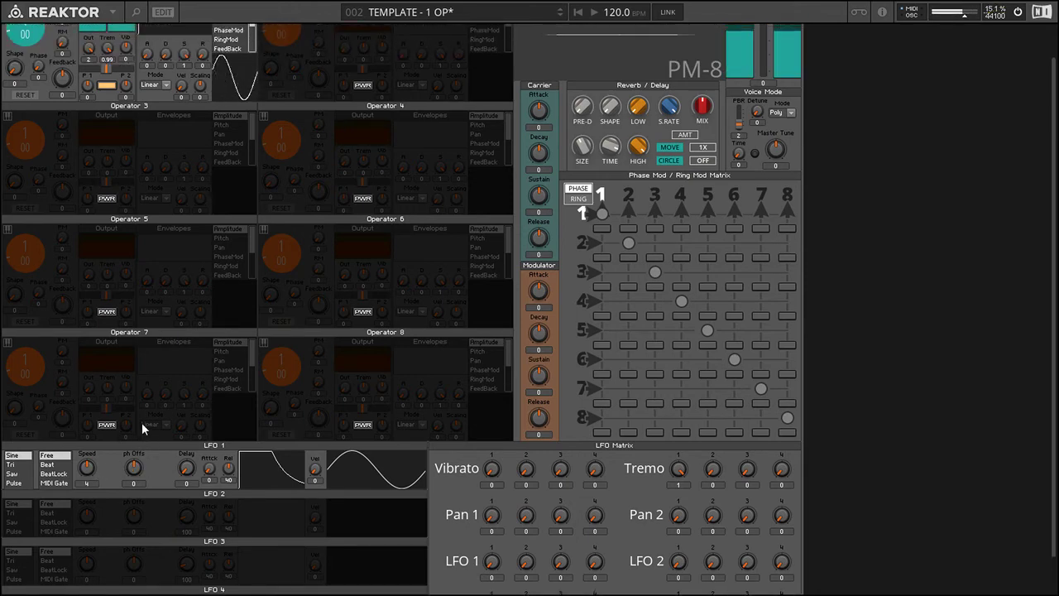
pyautogui.click(58, 466)
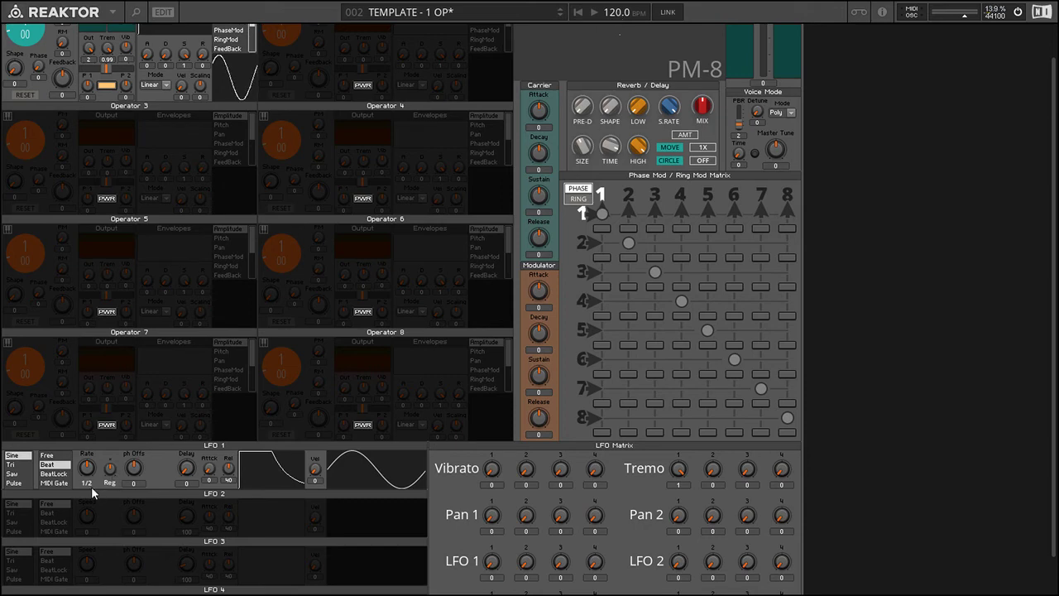
pyautogui.moveTo(86, 468); pyautogui.dragTo(99, 530)
pyautogui.moveTo(91, 390); pyautogui.dragTo(115, 429)
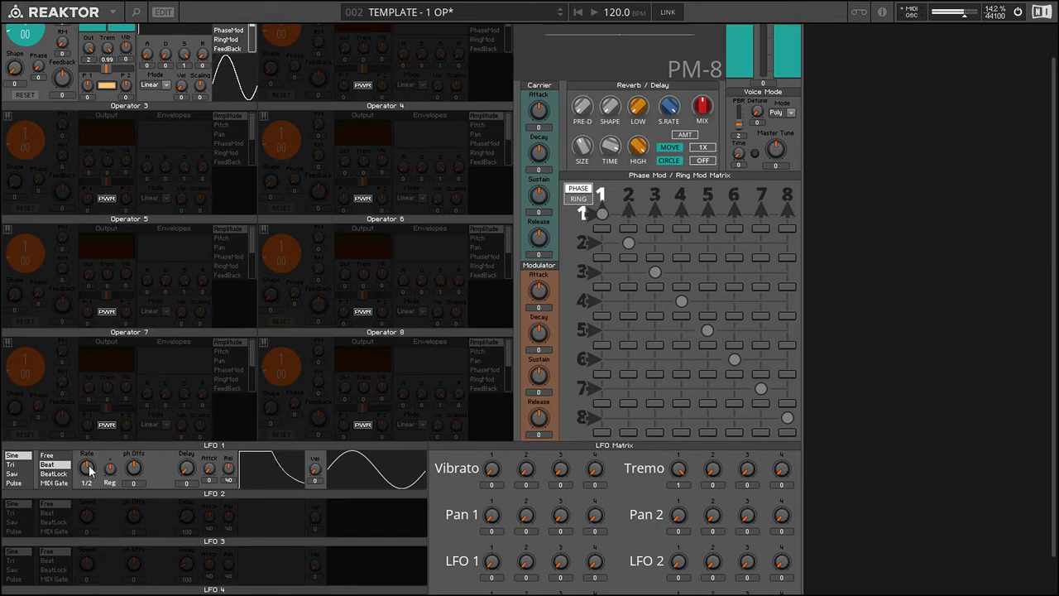
pyautogui.moveTo(90, 470); pyautogui.dragTo(93, 436)
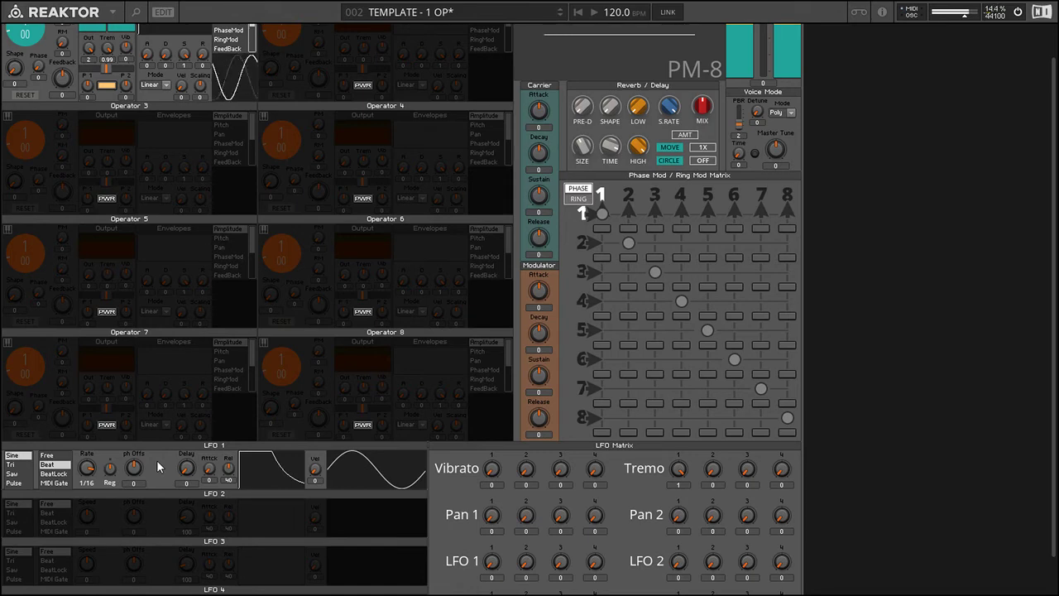
pyautogui.click(53, 474)
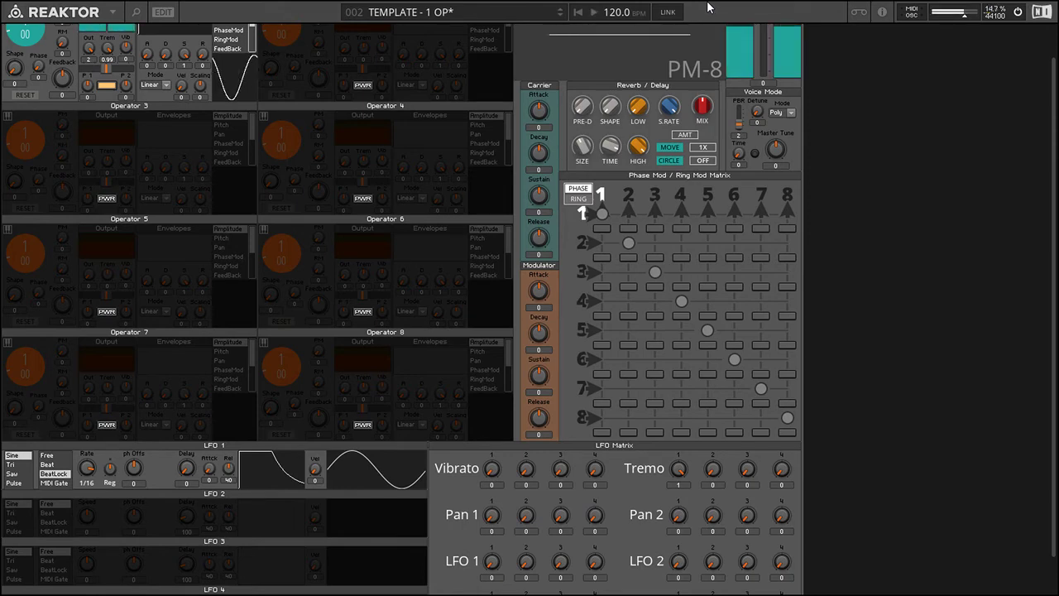
# Toggle playback and switch LFO 1 to MIDI Gate mode, comparing it with Free mode
pyautogui.click(593, 12)
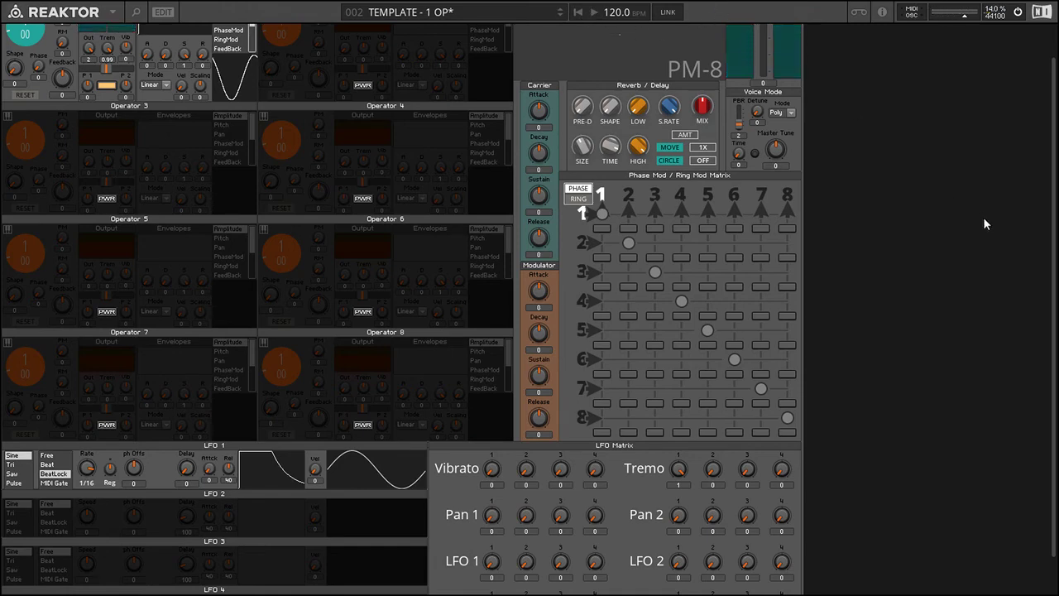
pyautogui.scroll(1, 963, 219)
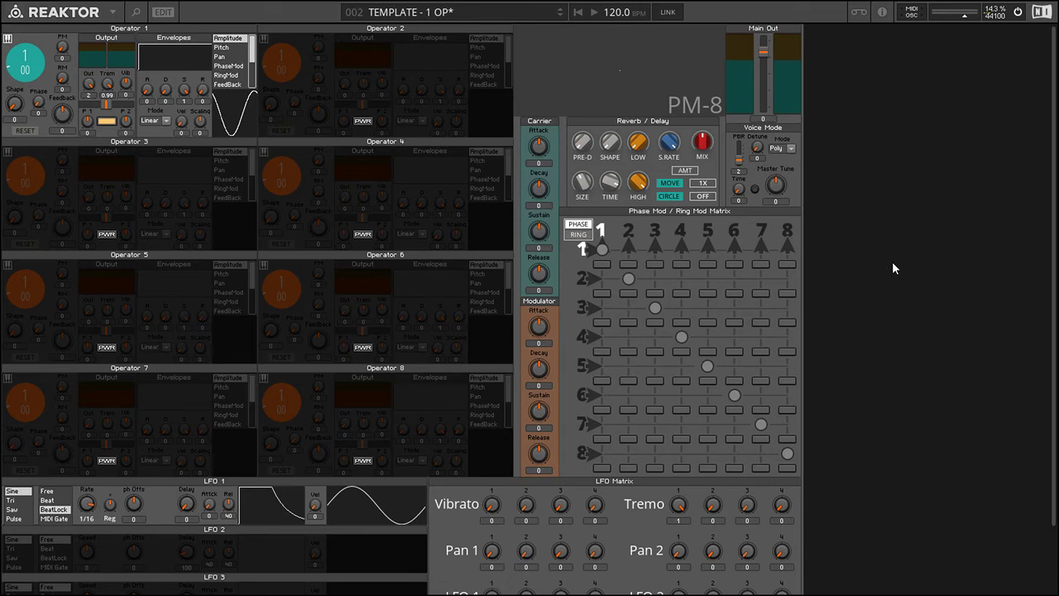
pyautogui.scroll(-2, 890, 253)
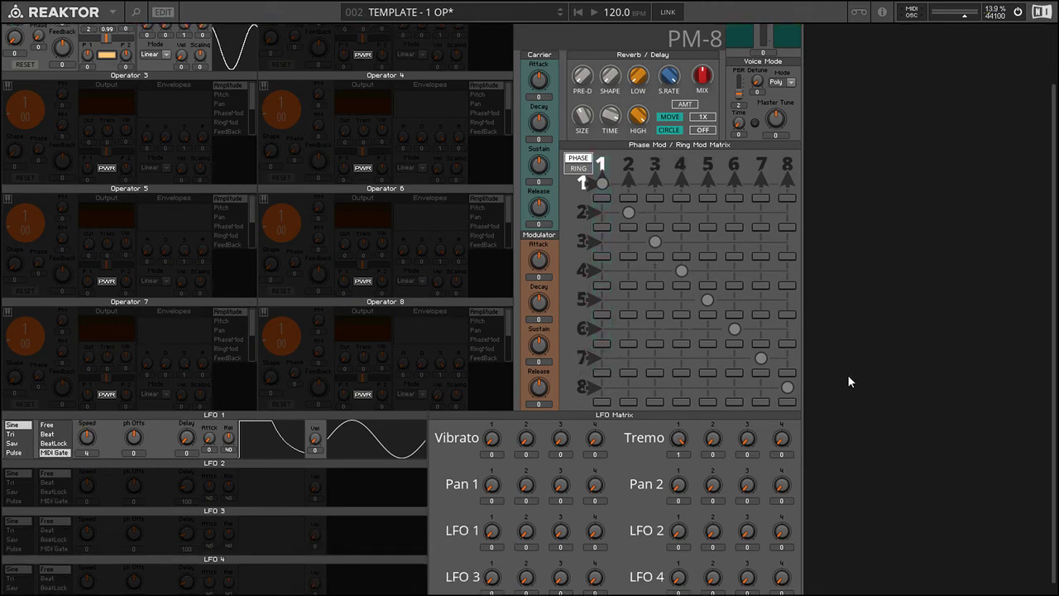
pyautogui.scroll(1, 847, 374)
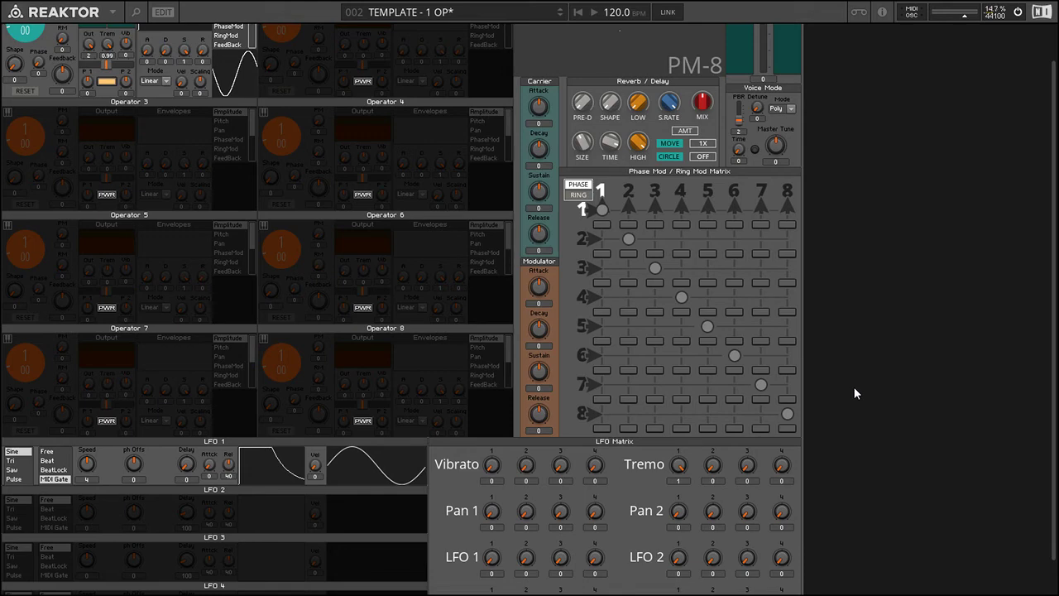
pyautogui.scroll(2, 864, 388)
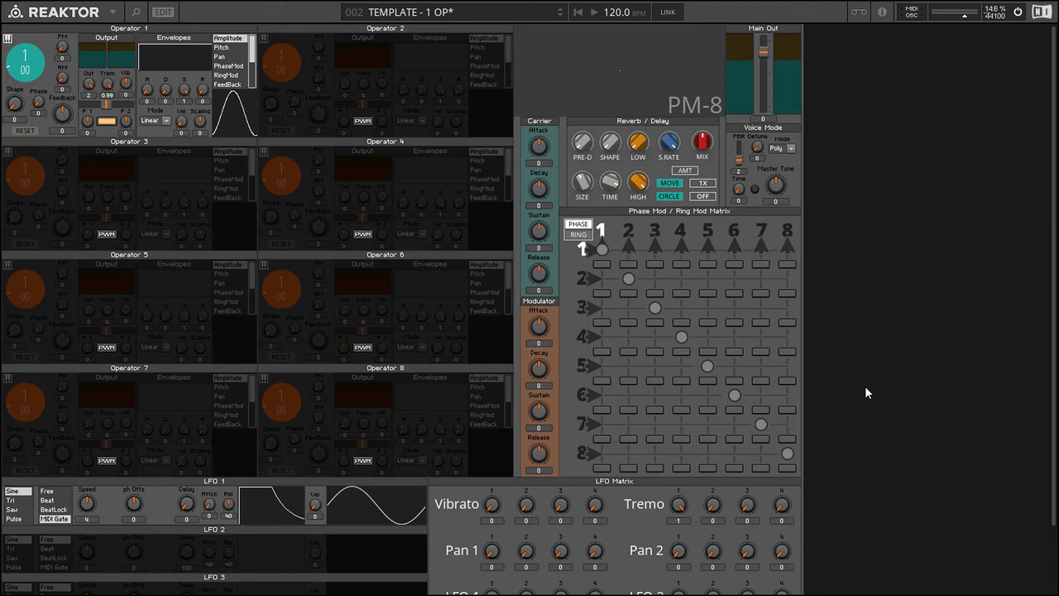
pyautogui.click(56, 491)
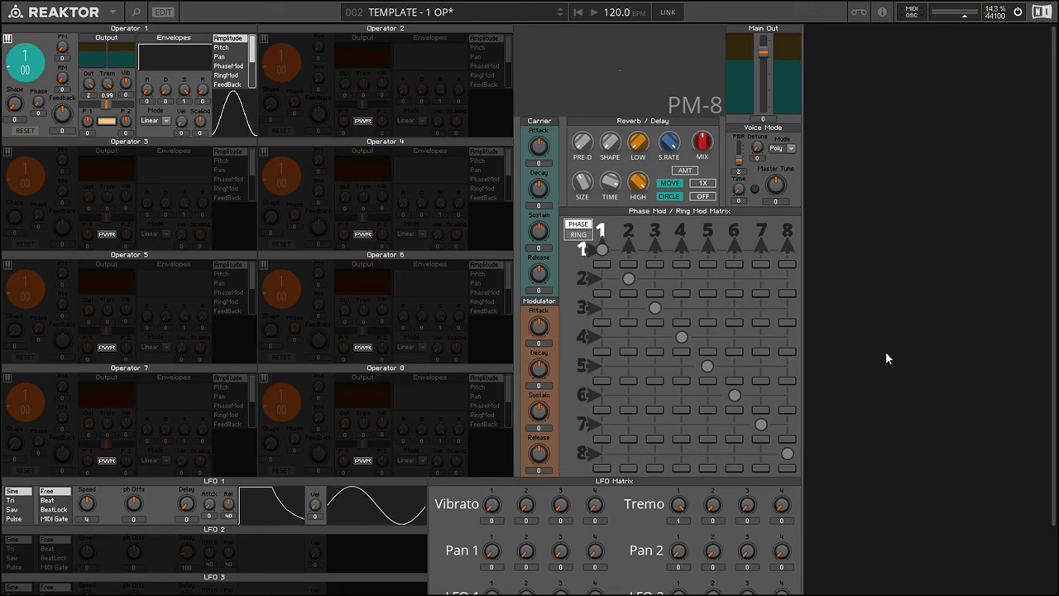
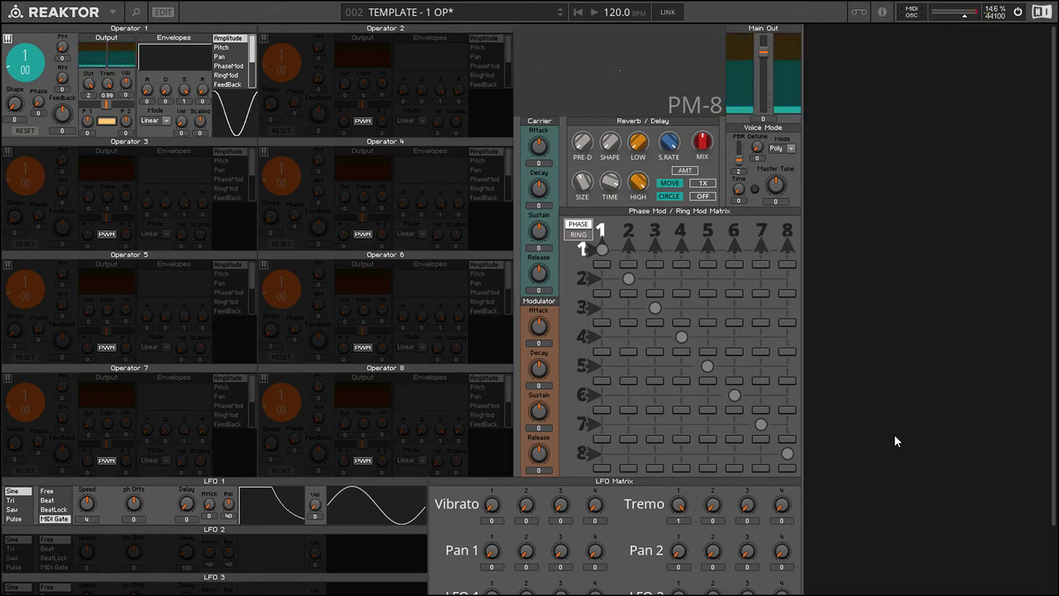
# Switch LFO 1 from tremolo to panning, with Pan 1 and Operator 1's P 1 amount both at 1, and try its Speed
pyautogui.scroll(-3, 906, 418)
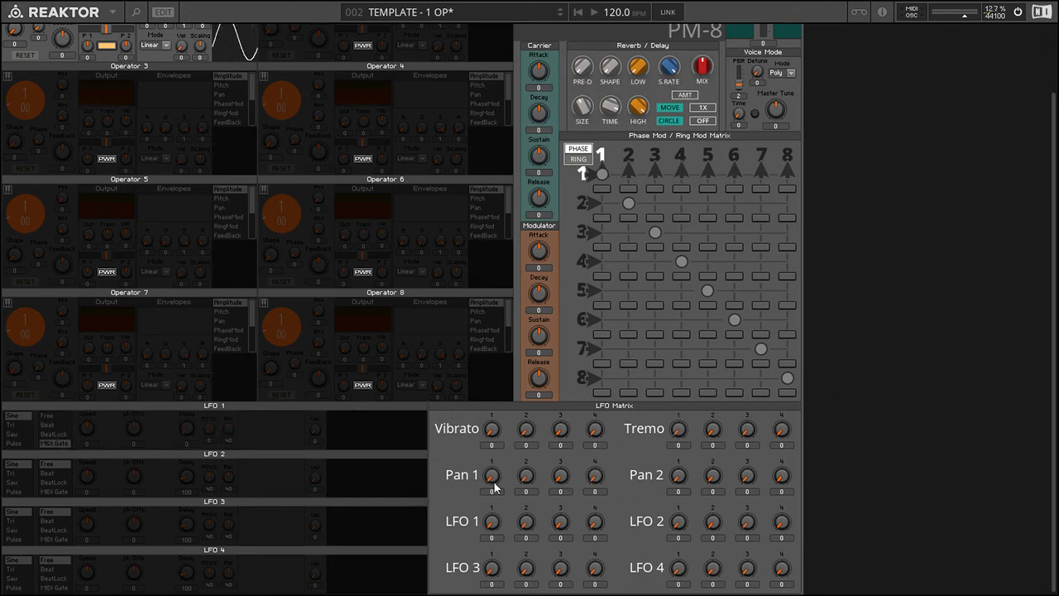
pyautogui.scroll(1, 494, 476)
pyautogui.scroll(2, 964, 426)
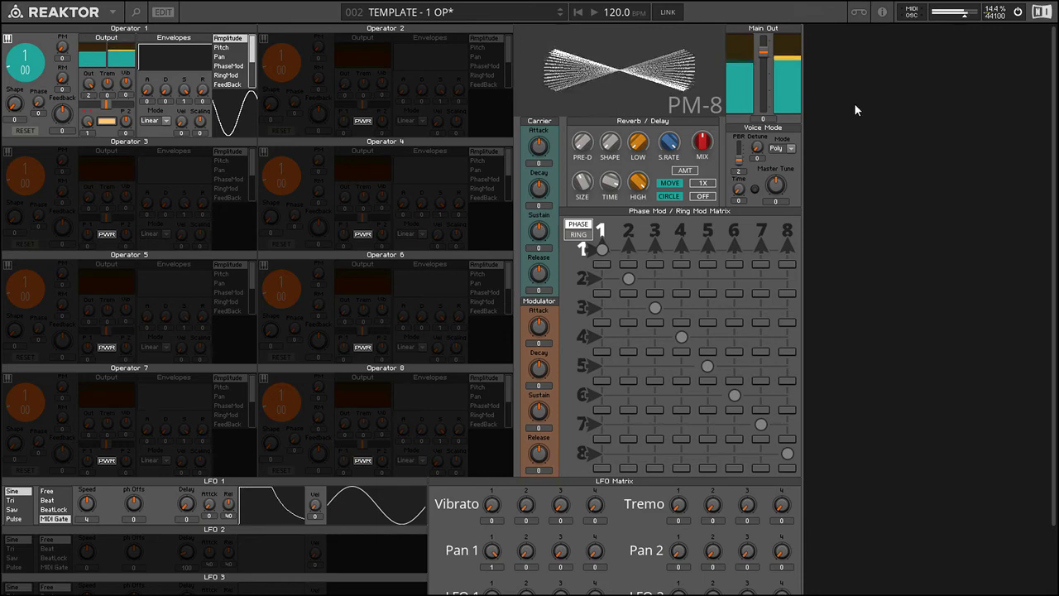
pyautogui.moveTo(96, 517)
pyautogui.mouseDown()
pyautogui.moveTo(112, 409)
pyautogui.moveTo(113, 441)
pyautogui.moveTo(124, 417)
pyautogui.moveTo(108, 526)
pyautogui.moveTo(104, 506)
pyautogui.mouseUp()
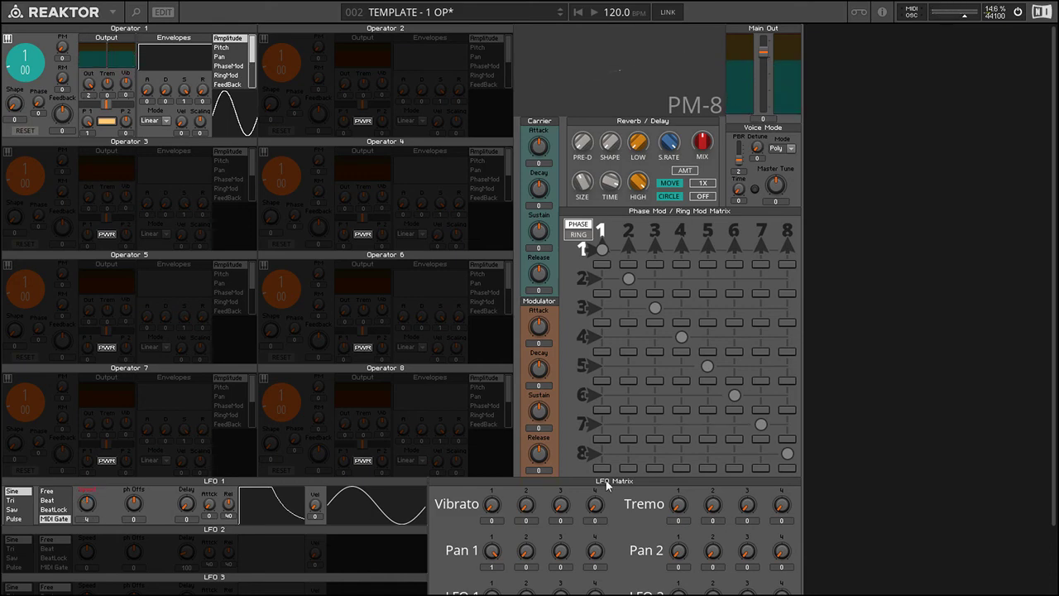
# Modulate LFO 1 with LFO 2 by 0.6445 in the LFO Matrix and set LFO 2's Speed to 0.34
pyautogui.scroll(-3, 809, 429)
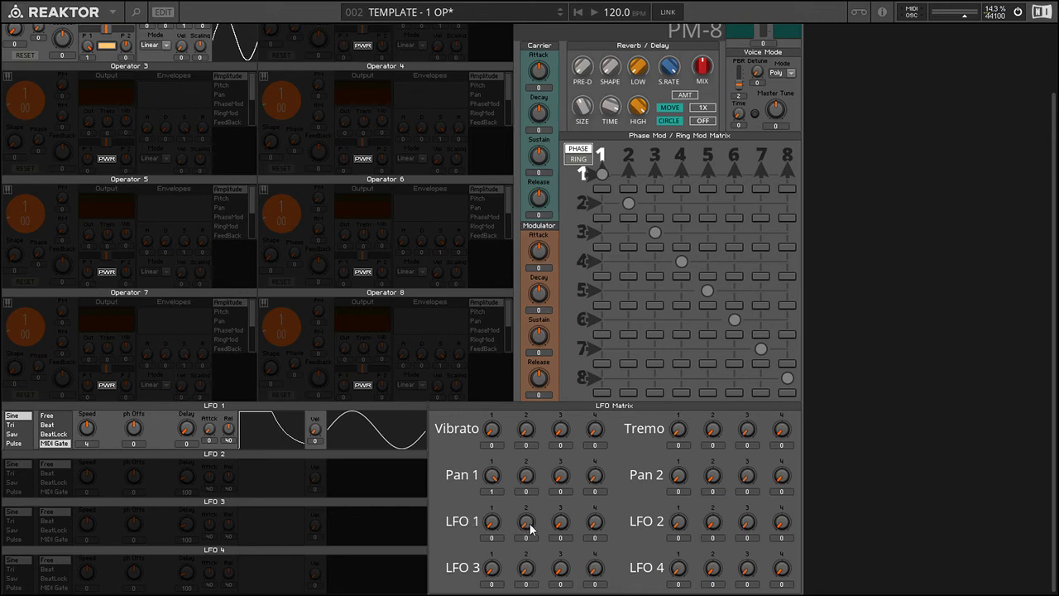
pyautogui.moveTo(530, 529); pyautogui.dragTo(899, 395)
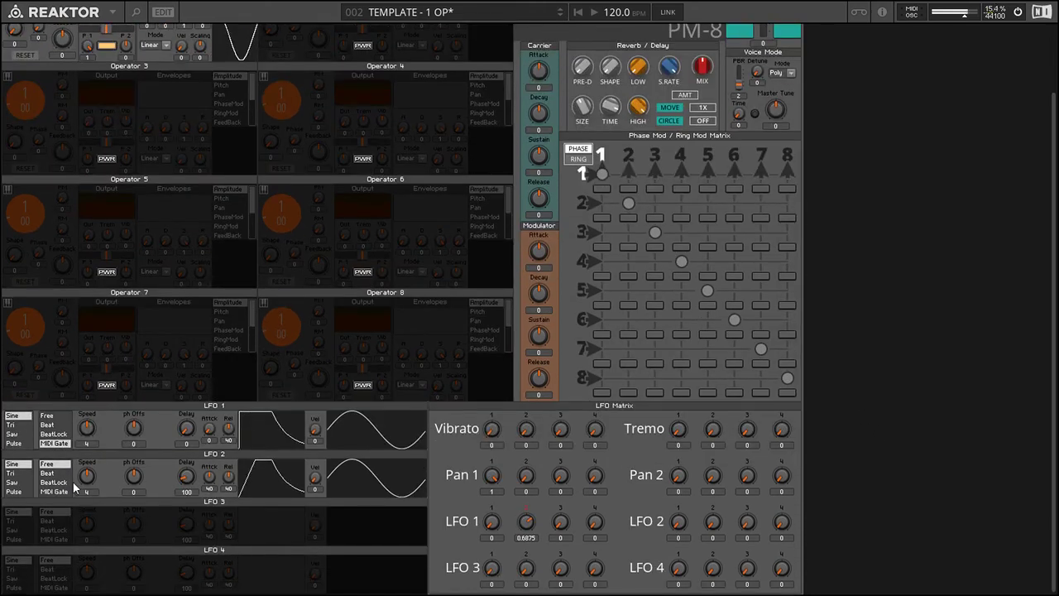
pyautogui.moveTo(88, 478); pyautogui.dragTo(93, 463)
pyautogui.moveTo(523, 524); pyautogui.dragTo(523, 521)
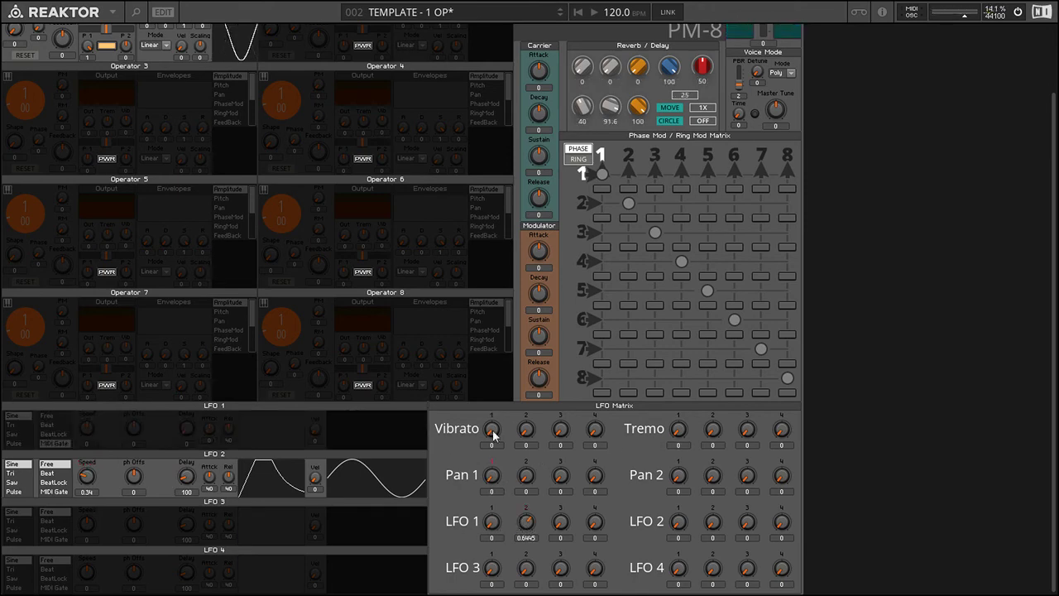
# Route LFO 1 to Vibrato at 1 instead of panning and raise Operator 1's Vib amount
pyautogui.moveTo(493, 429); pyautogui.dragTo(885, 283)
pyautogui.scroll(2, 885, 284)
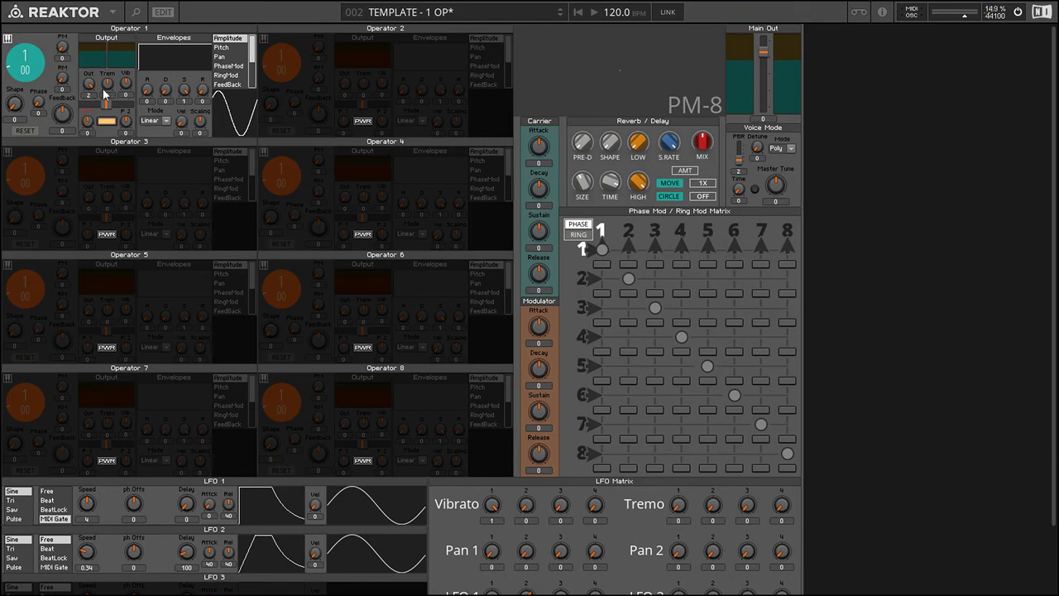
pyautogui.moveTo(105, 94); pyautogui.dragTo(135, 58)
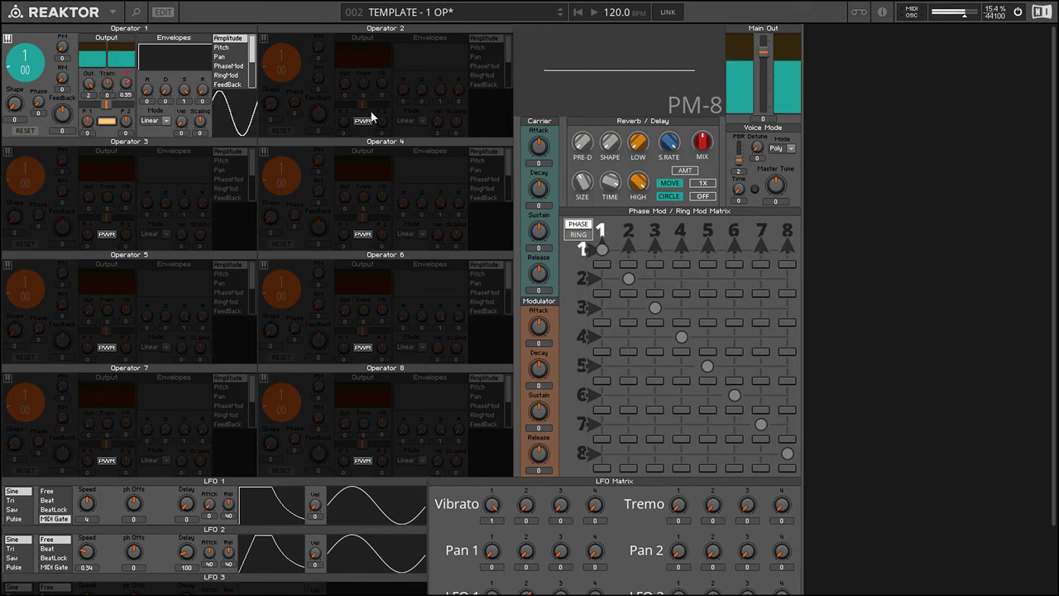
# Cross-modulate the two LFOs by making LFO 1 modulate LFO 2 by 0.6406 in the LFO Matrix
pyautogui.scroll(-1, 903, 329)
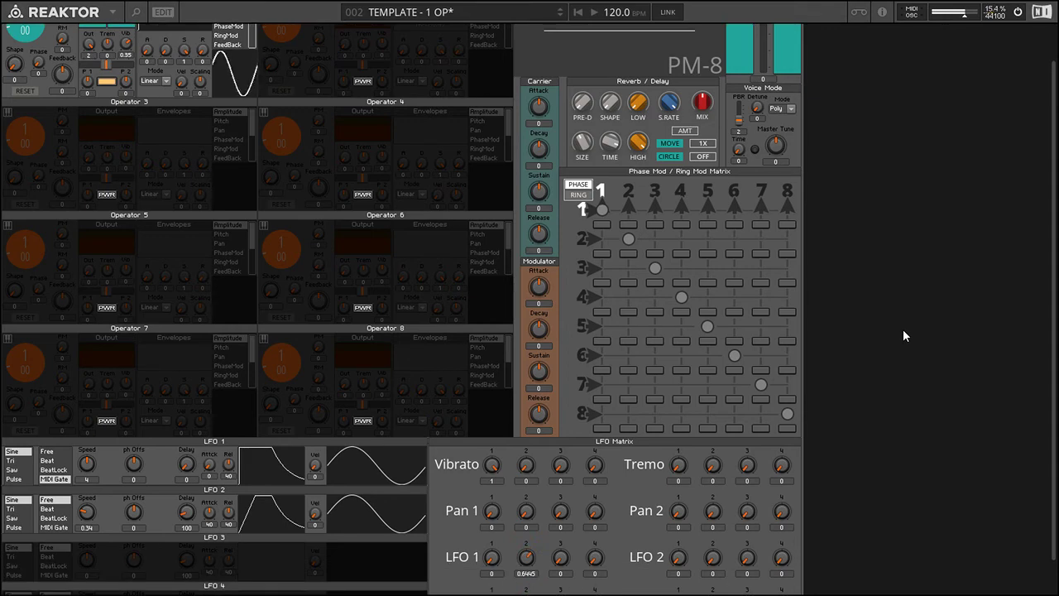
pyautogui.scroll(-1, 903, 335)
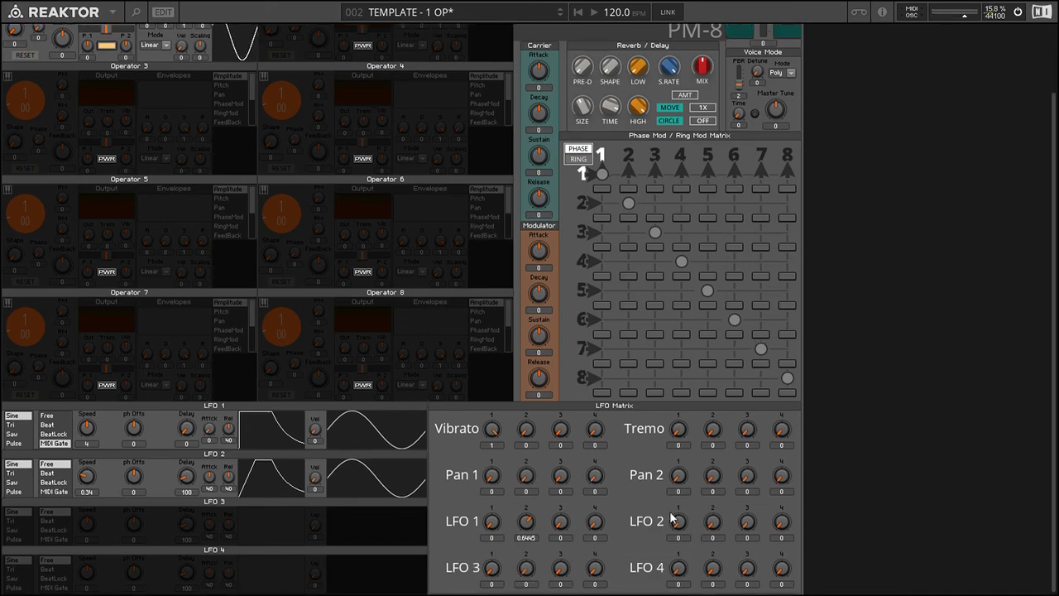
pyautogui.moveTo(678, 528); pyautogui.dragTo(852, 430)
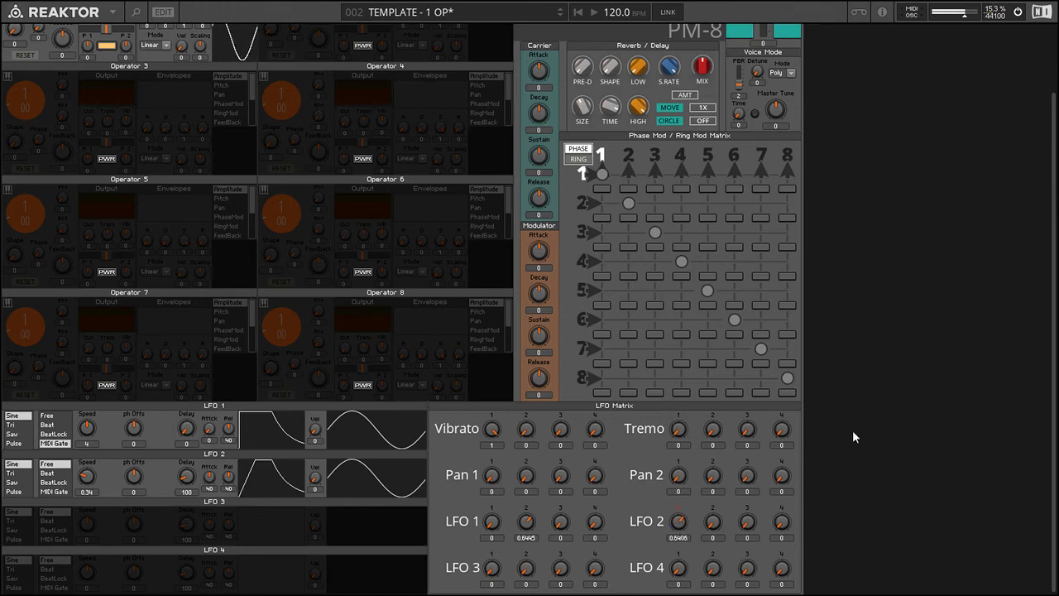
pyautogui.scroll(5, 844, 453)
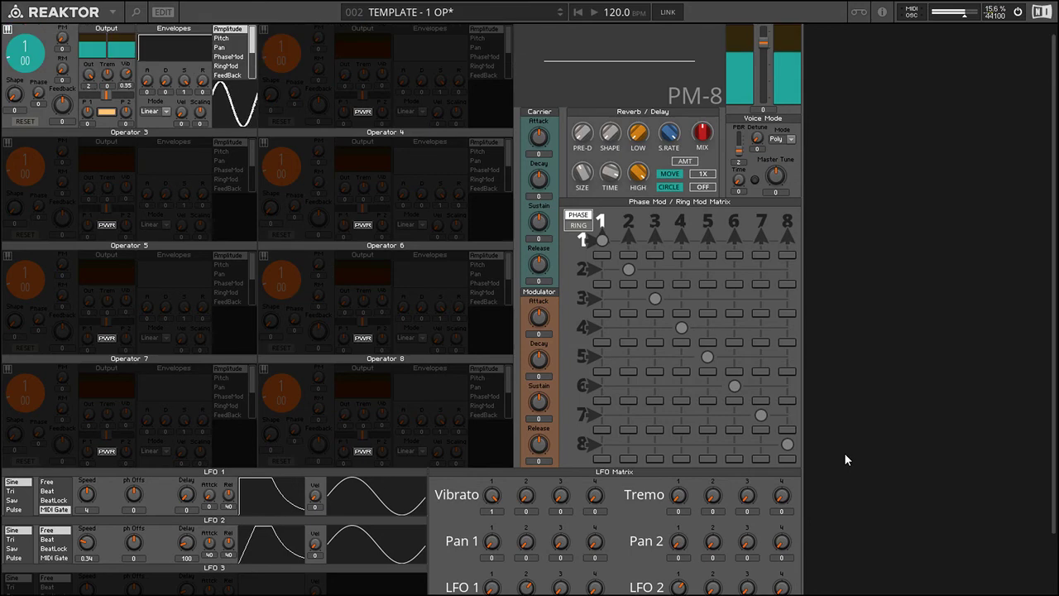
pyautogui.scroll(-4, 843, 452)
pyautogui.scroll(-1, 843, 452)
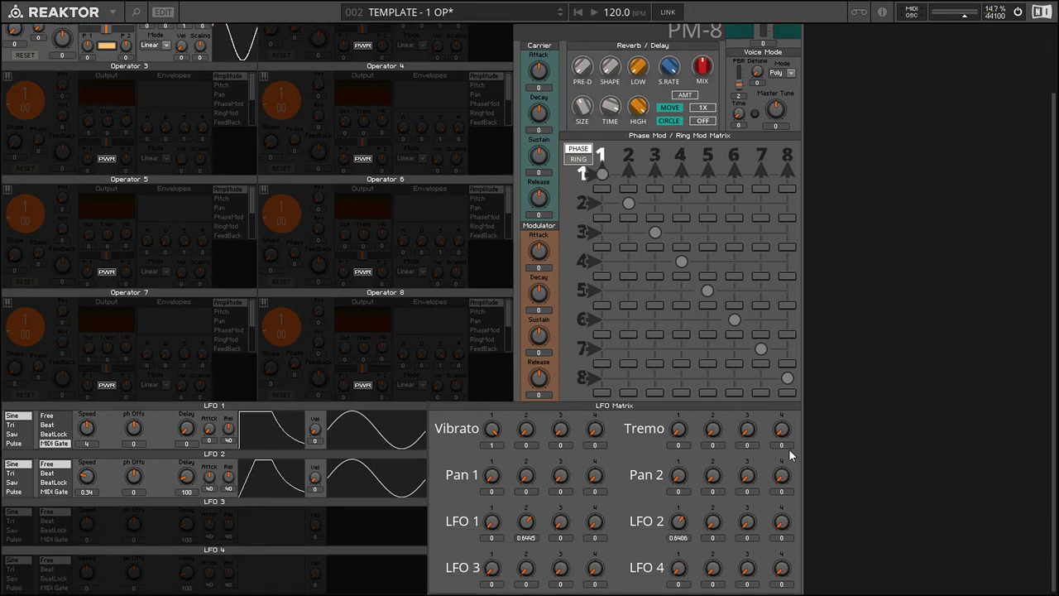
pyautogui.scroll(6, 842, 453)
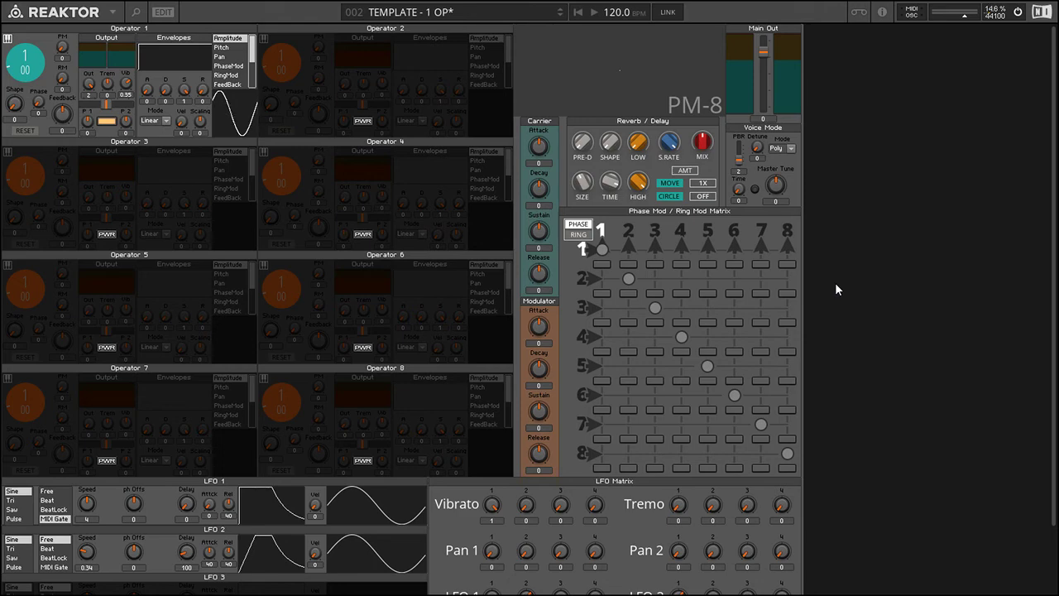
# Load the INIT preset and power on Operator 1 with an Out level of 1
pyautogui.click(389, 15)
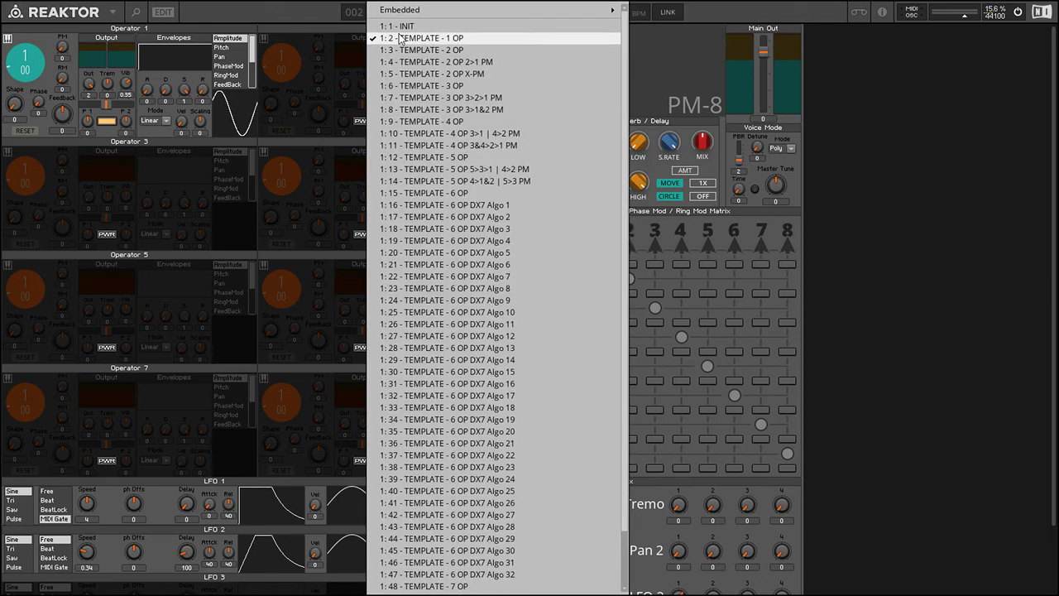
pyautogui.click(476, 25)
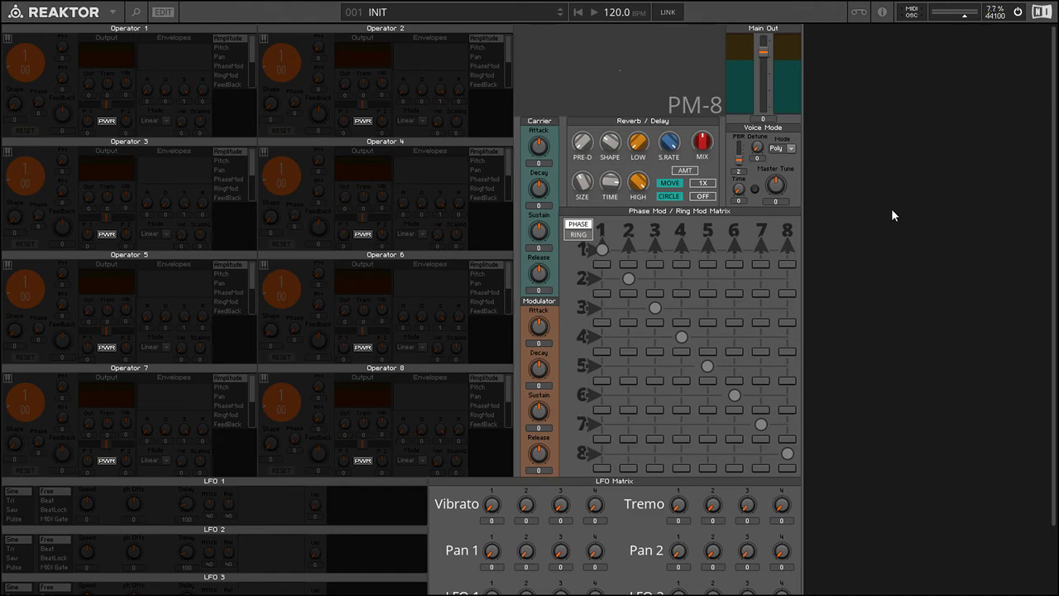
pyautogui.click(106, 121)
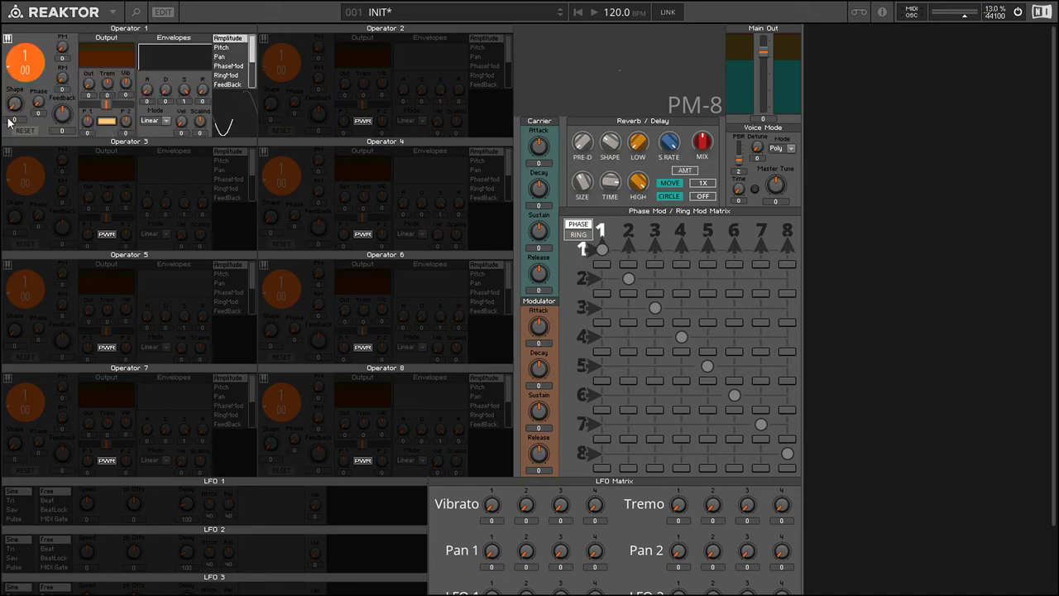
pyautogui.moveTo(89, 86); pyautogui.dragTo(92, 96)
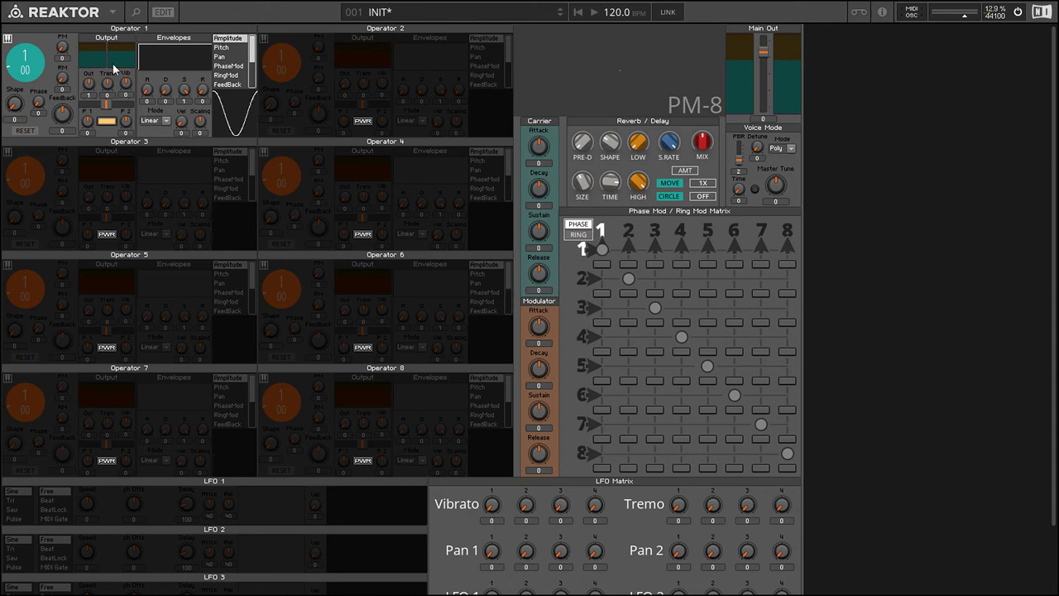
# Set the attack to 57 and the release to 60 on Operator 1's Amplitude envelope
pyautogui.moveTo(148, 88); pyautogui.dragTo(145, 28)
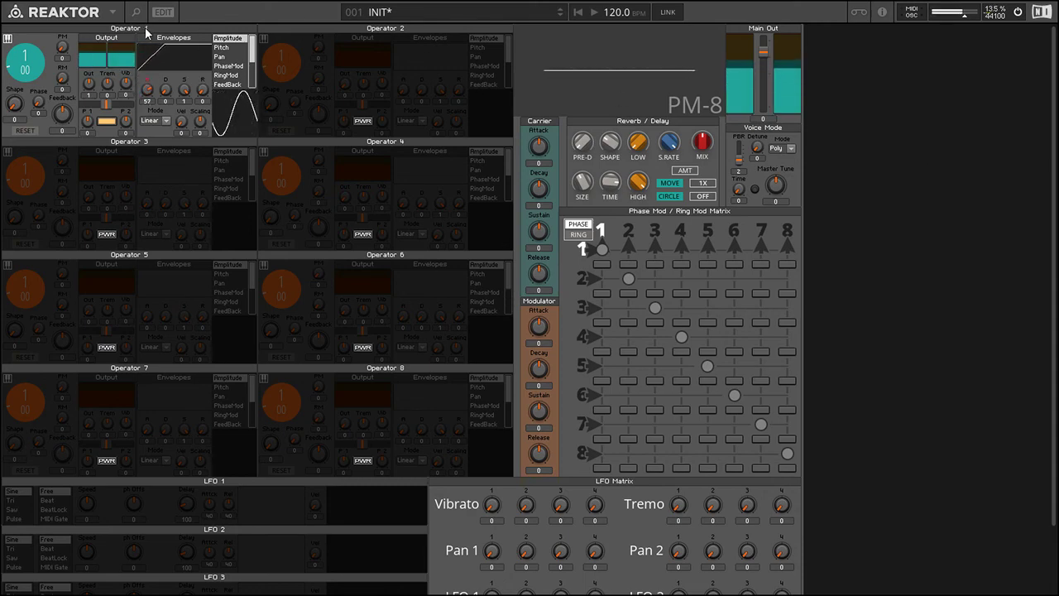
pyautogui.moveTo(202, 89); pyautogui.dragTo(198, 26)
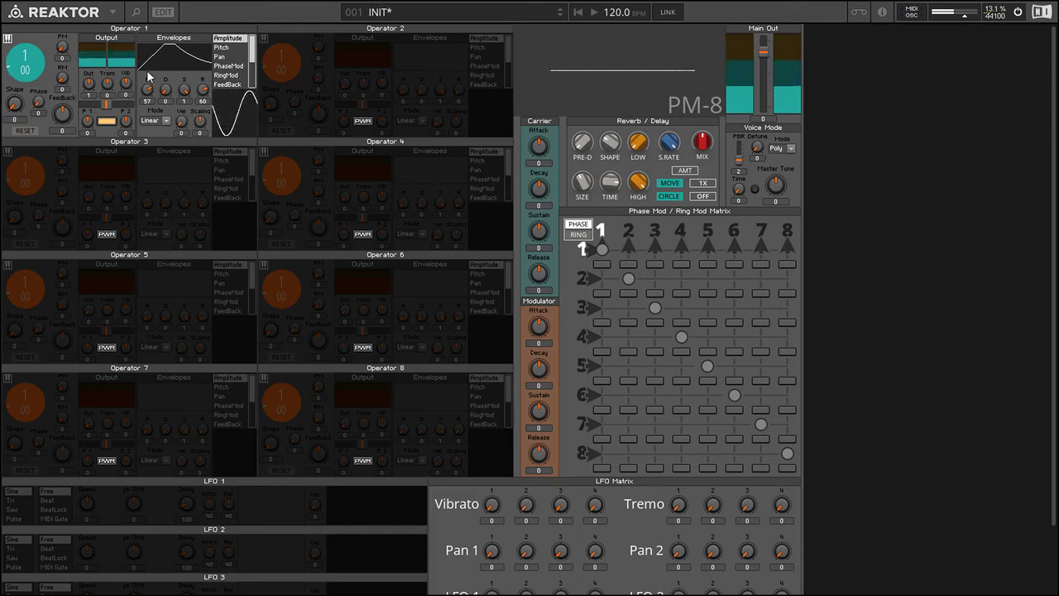
# Set Operator 1's FeedBack envelope amount to 0.65 with attack 39, decay 21 and sustain 0.49, and lengthen its release
pyautogui.click(237, 76)
pyautogui.click(238, 84)
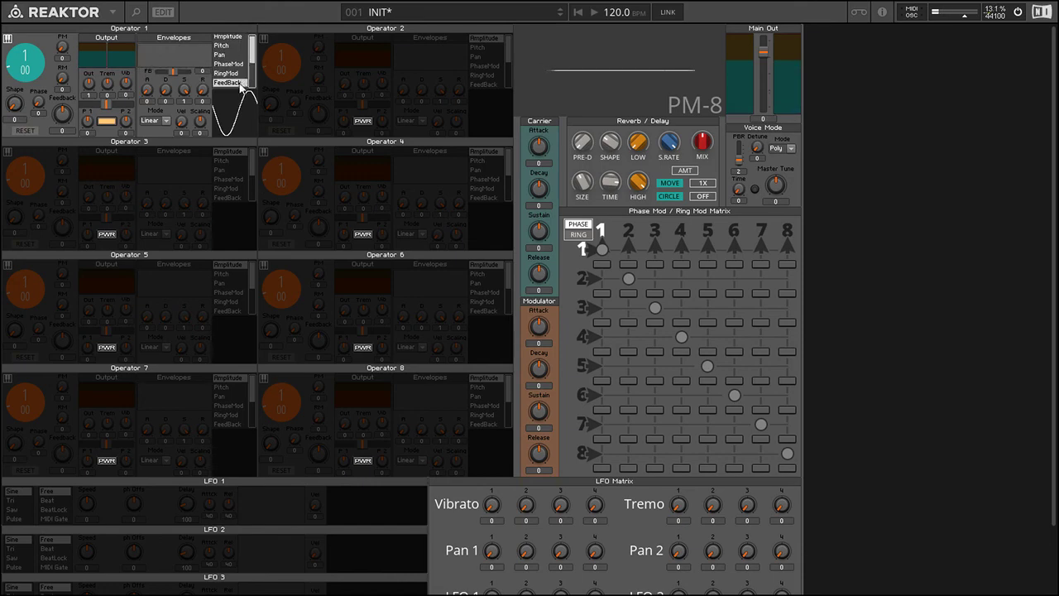
pyautogui.moveTo(251, 54); pyautogui.dragTo(253, 65)
pyautogui.moveTo(172, 72); pyautogui.dragTo(205, 83)
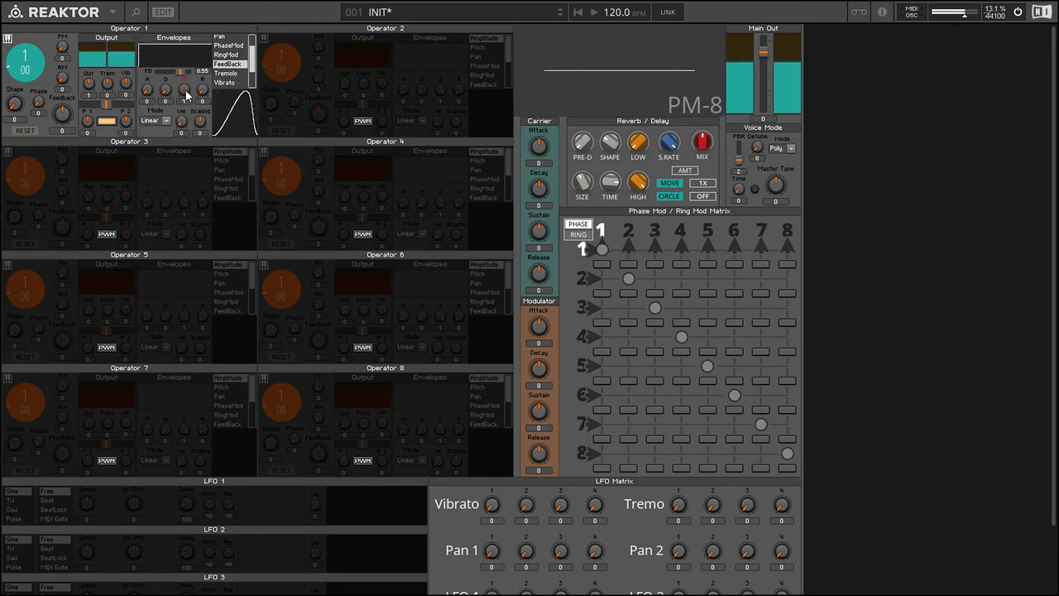
pyautogui.moveTo(148, 92); pyautogui.dragTo(184, 98)
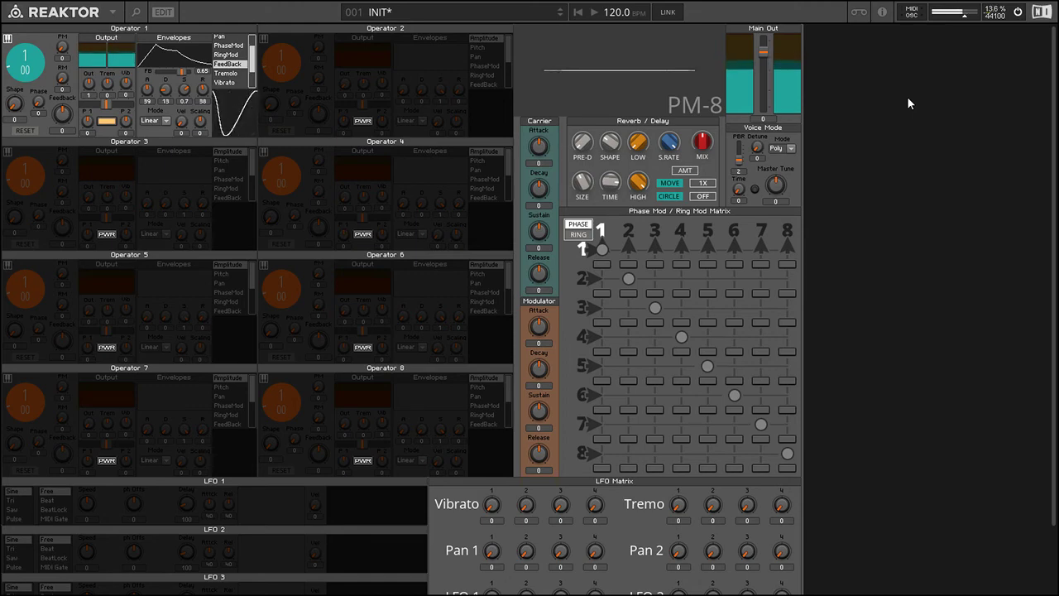
pyautogui.moveTo(183, 89)
pyautogui.mouseDown()
pyautogui.moveTo(182, 111)
pyautogui.moveTo(170, 87)
pyautogui.mouseUp()
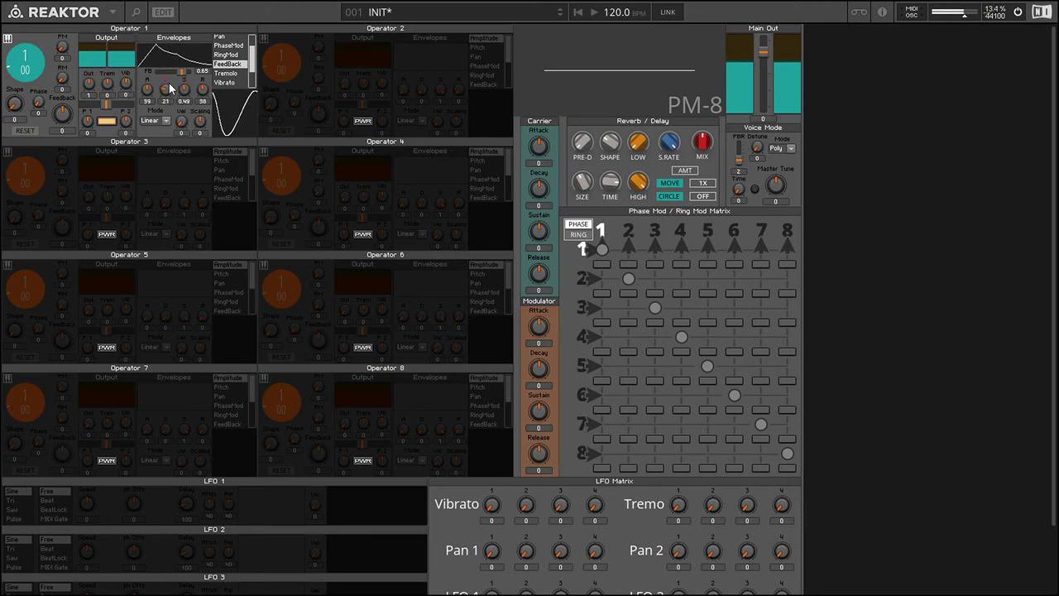
# Set Operator 1's Amplitude envelope to sustain 0.69 and decay 31, and raise the operator's Out level to 2
pyautogui.scroll(2, 240, 47)
pyautogui.click(238, 40)
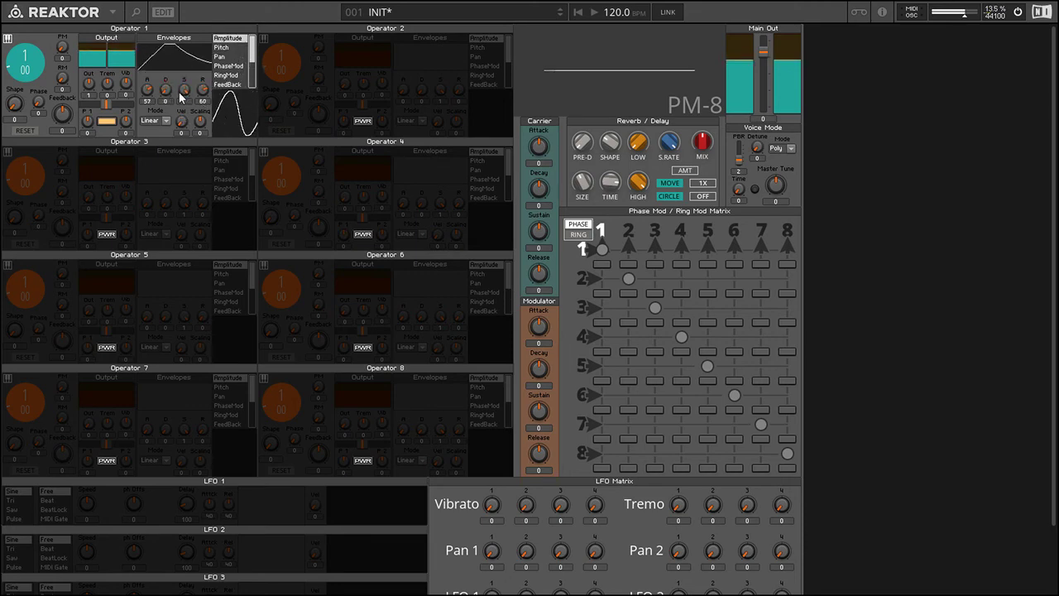
pyautogui.moveTo(180, 93)
pyautogui.mouseDown()
pyautogui.moveTo(185, 127)
pyautogui.moveTo(166, 82)
pyautogui.mouseUp()
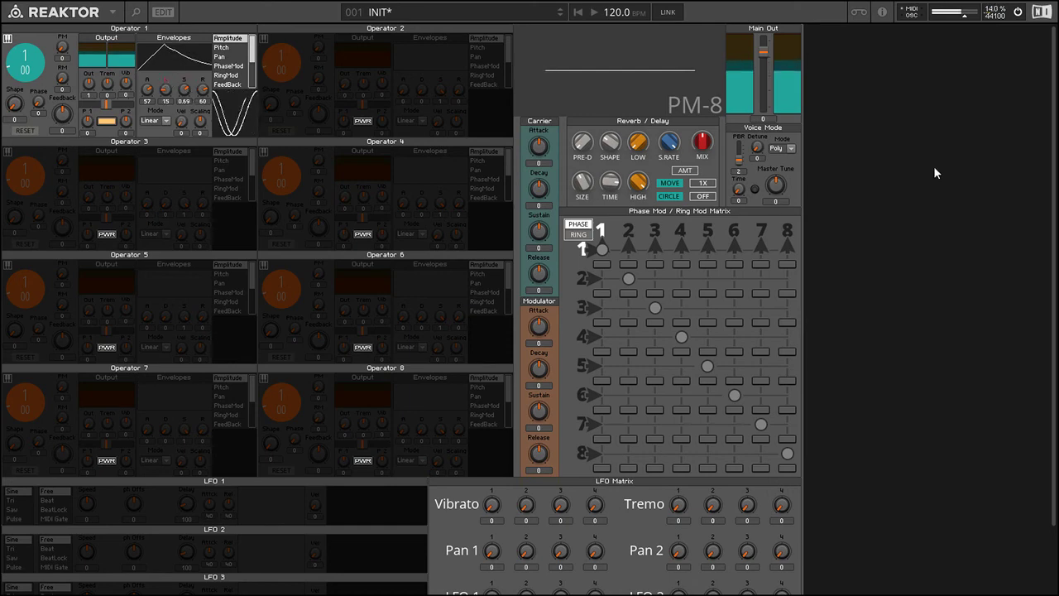
pyautogui.moveTo(169, 93); pyautogui.dragTo(175, 88)
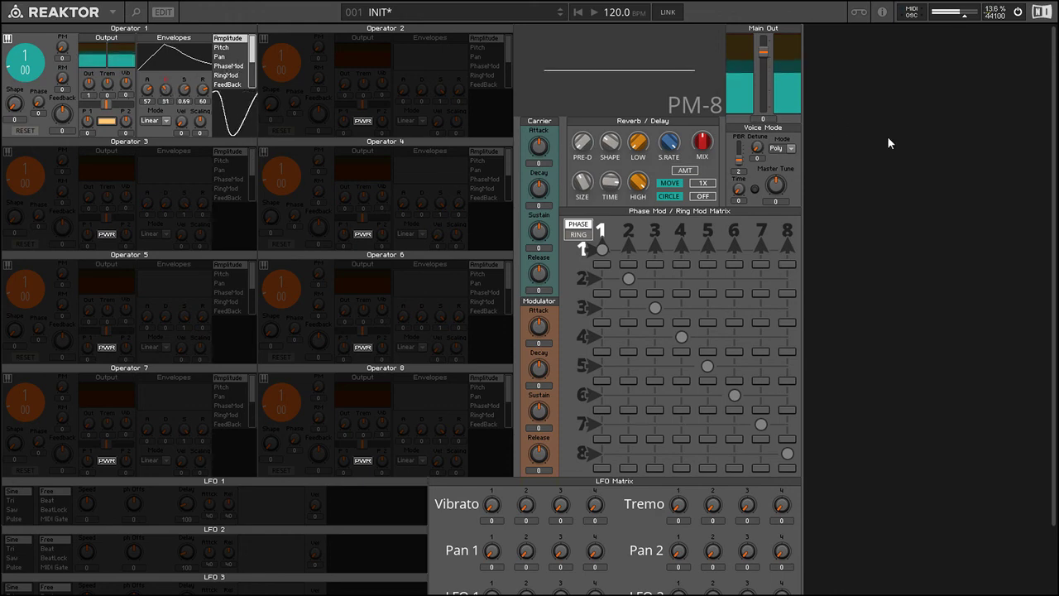
pyautogui.moveTo(88, 85); pyautogui.dragTo(89, 81)
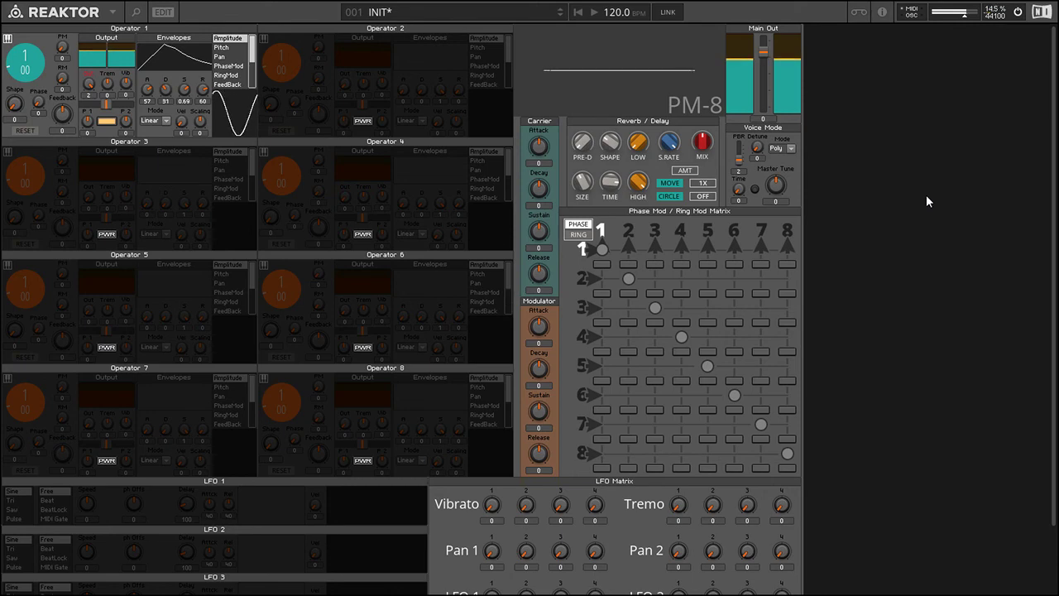
# Power on Operator 2 and route it to Operator 1 in the phase modulation matrix
pyautogui.click(362, 121)
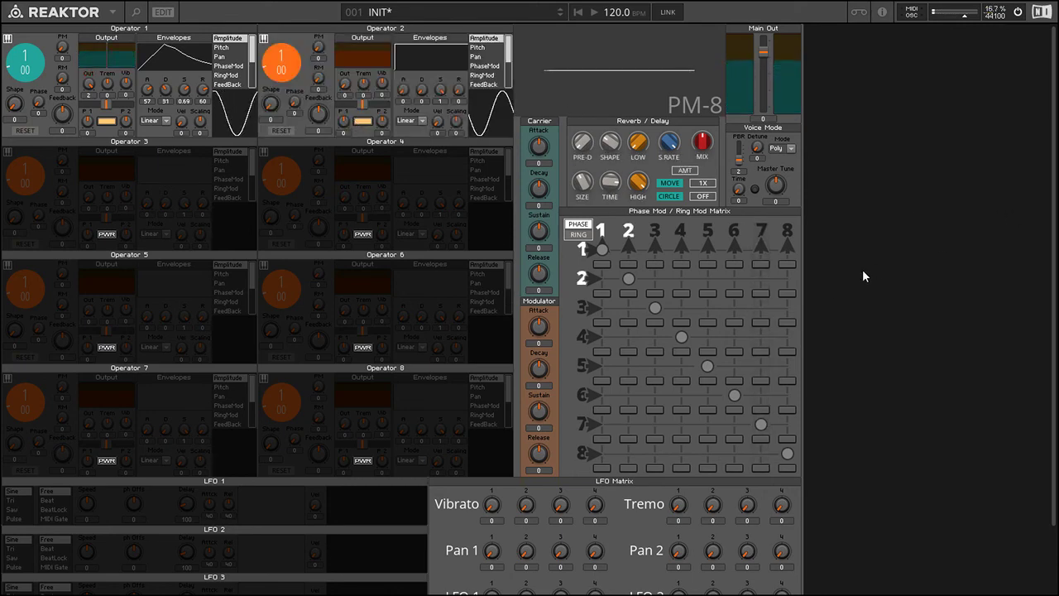
pyautogui.click(602, 293)
# Set Operator 1's PhaseMod envelope amount to 0.09 with decay 60, sustain 0 and release 60, and Operator 2's Amplitude release to 60
pyautogui.click(229, 66)
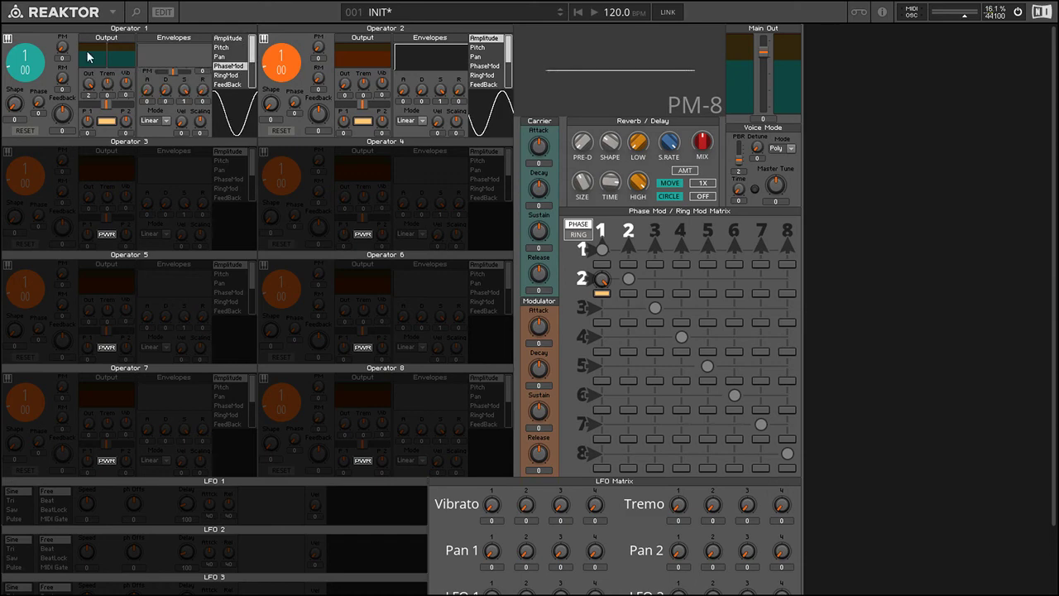
pyautogui.moveTo(63, 51); pyautogui.dragTo(63, 27)
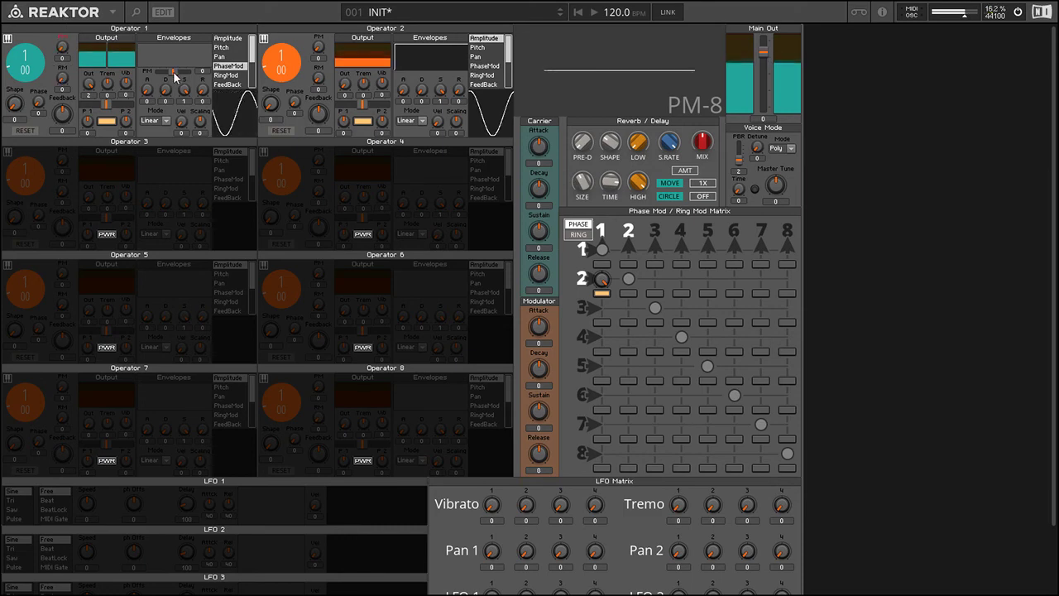
pyautogui.moveTo(174, 76); pyautogui.dragTo(166, 38)
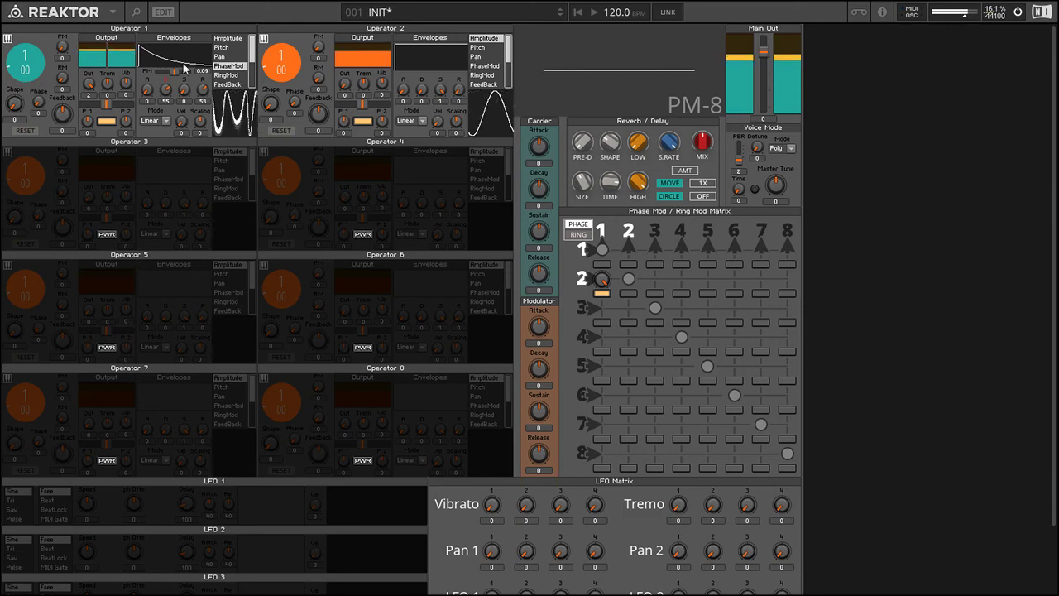
pyautogui.click(239, 36)
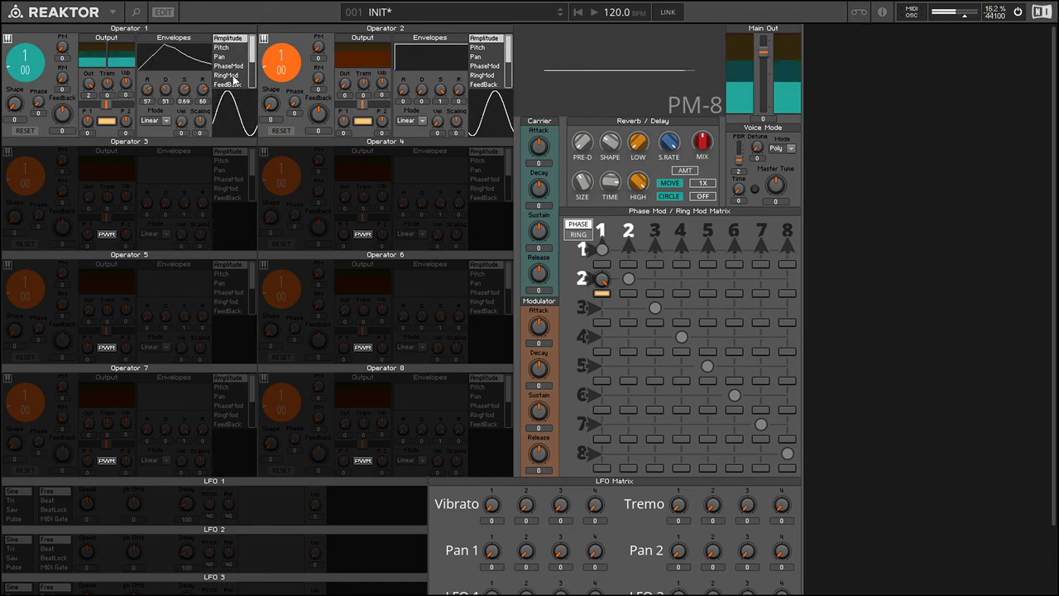
pyautogui.click(230, 65)
pyautogui.moveTo(169, 94); pyautogui.dragTo(172, 89)
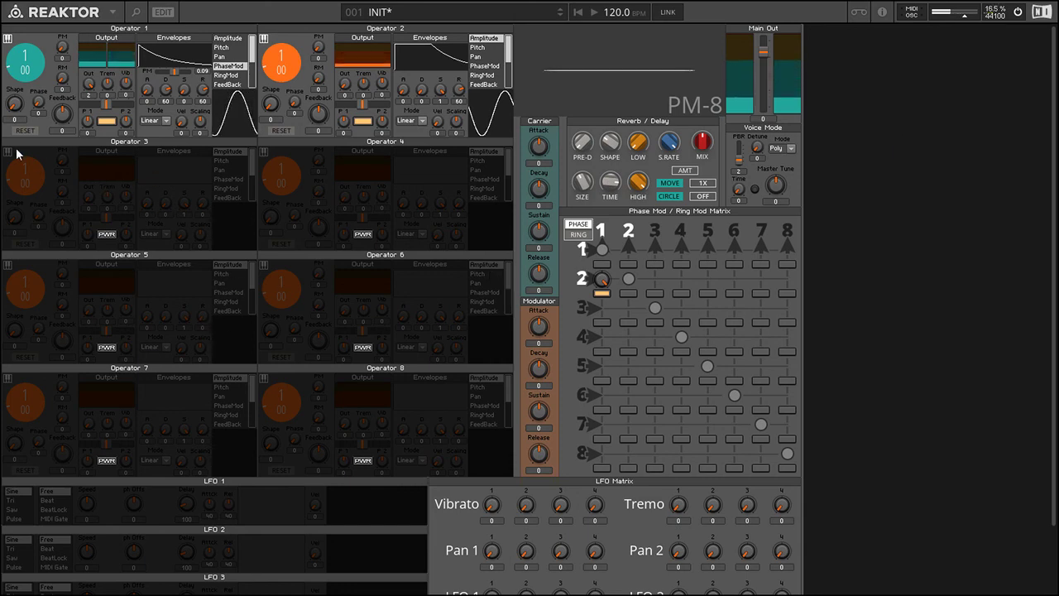
# Power on Operator 3 with Out 1 and ratio 1/2, and set its Amplitude envelope to attack 57, decay 31, sustain 0.69 and release 60
pyautogui.click(103, 235)
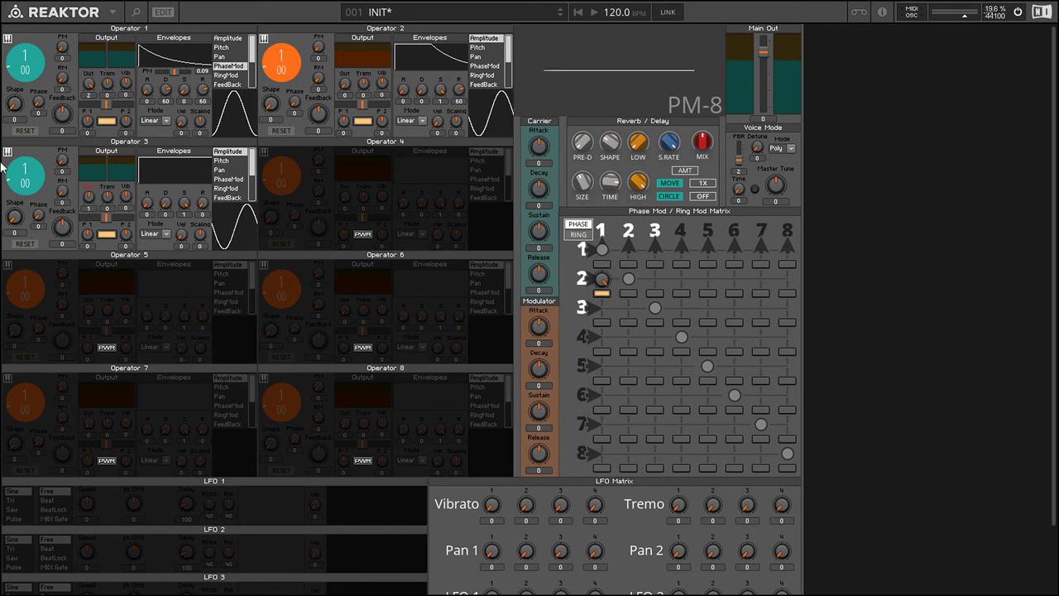
pyautogui.moveTo(31, 173); pyautogui.dragTo(32, 179)
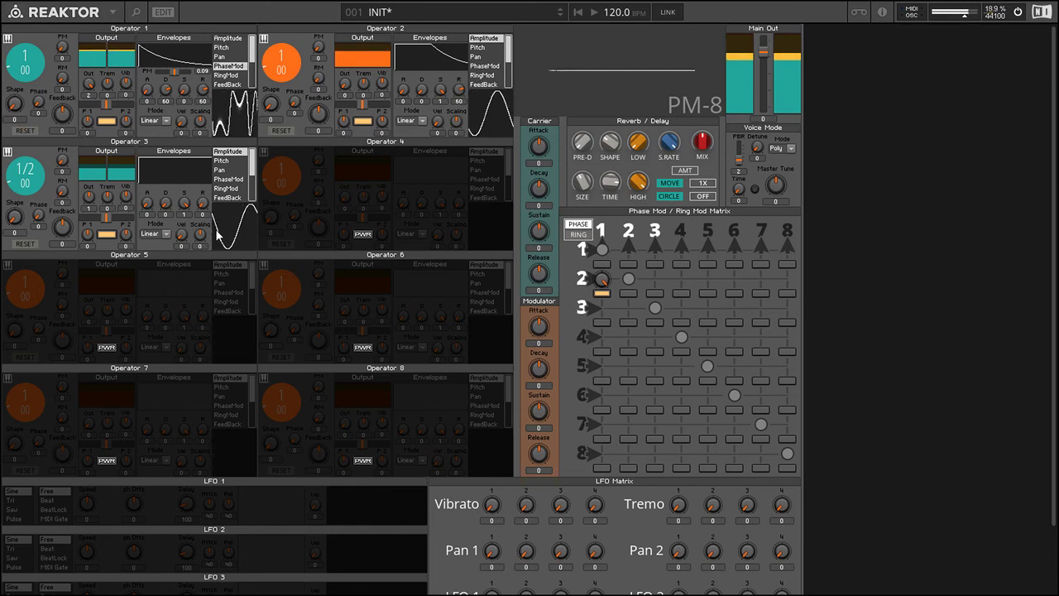
pyautogui.click(227, 38)
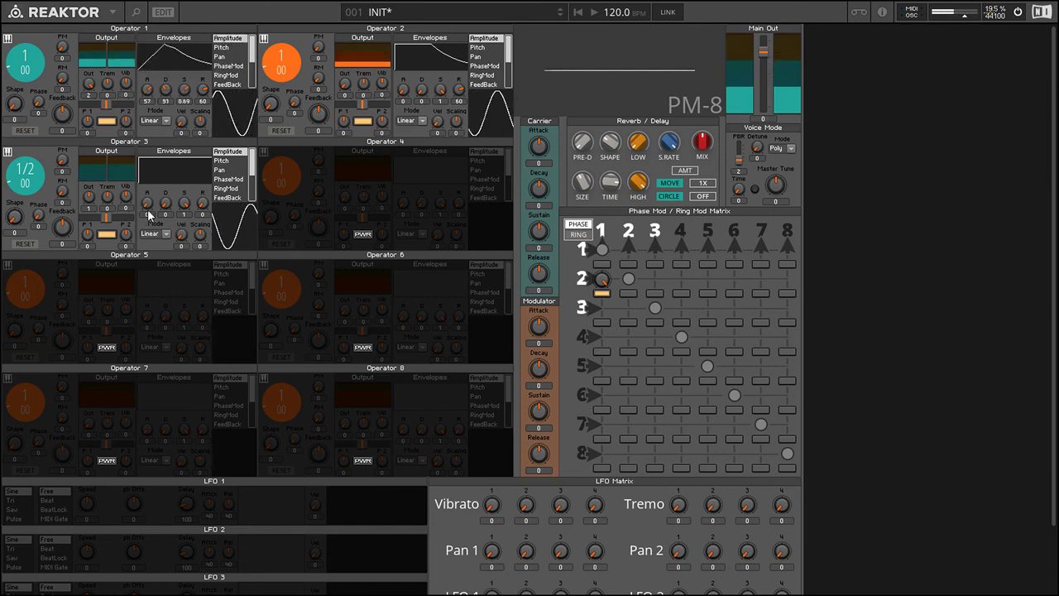
pyautogui.write('57')
pyautogui.press('Return')
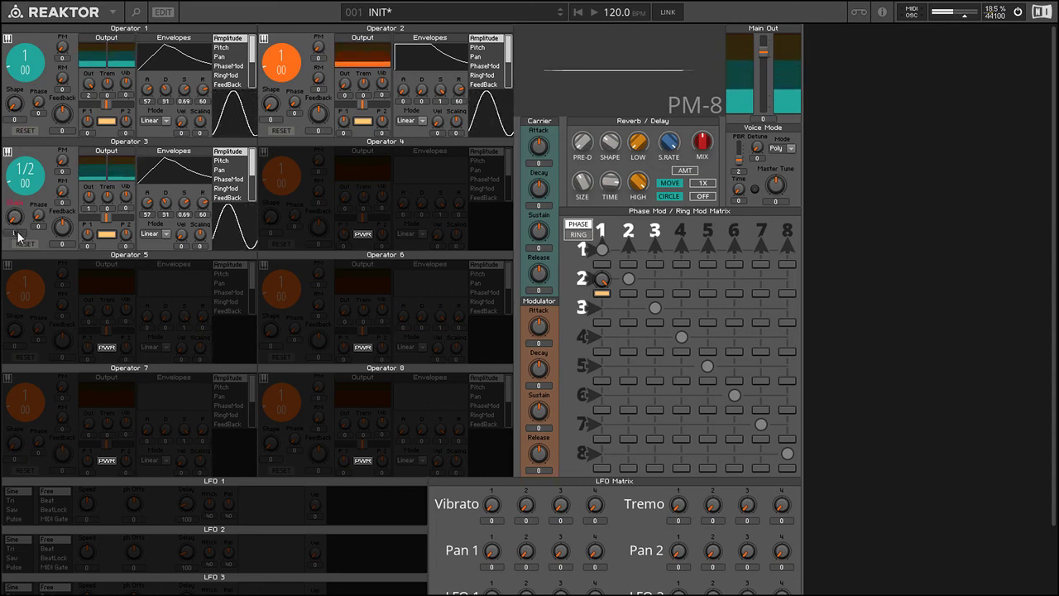
# Set Operator 3's Shape to 1, and balance the Out levels at 1.505 for Operator 1 and 1.516 for Operator 3
pyautogui.moveTo(18, 235); pyautogui.dragTo(18, 223)
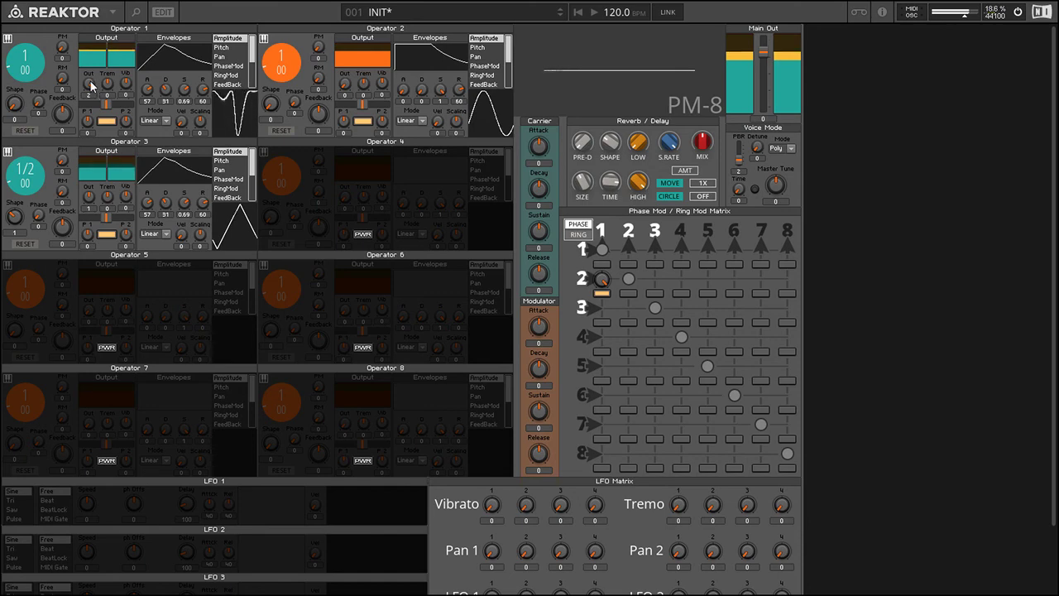
pyautogui.moveTo(91, 85); pyautogui.dragTo(91, 91)
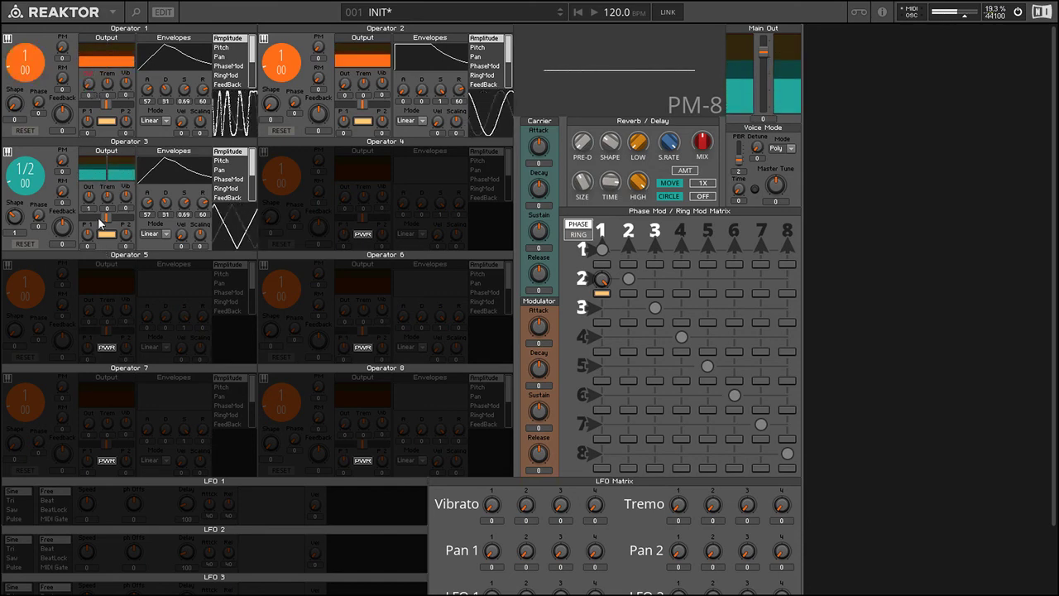
pyautogui.moveTo(91, 196); pyautogui.dragTo(92, 169)
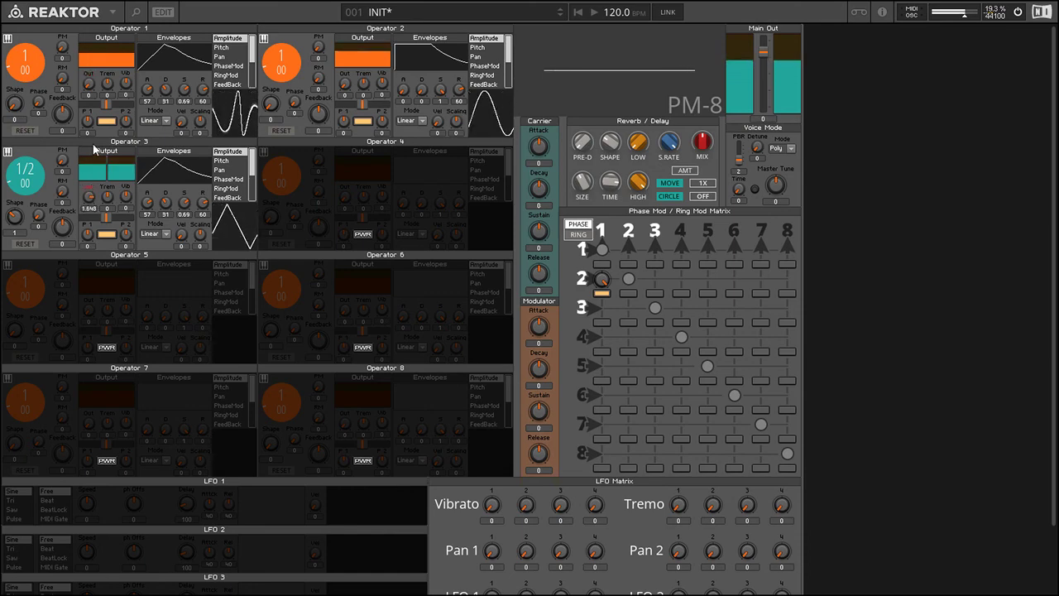
pyautogui.moveTo(89, 84); pyautogui.dragTo(92, 26)
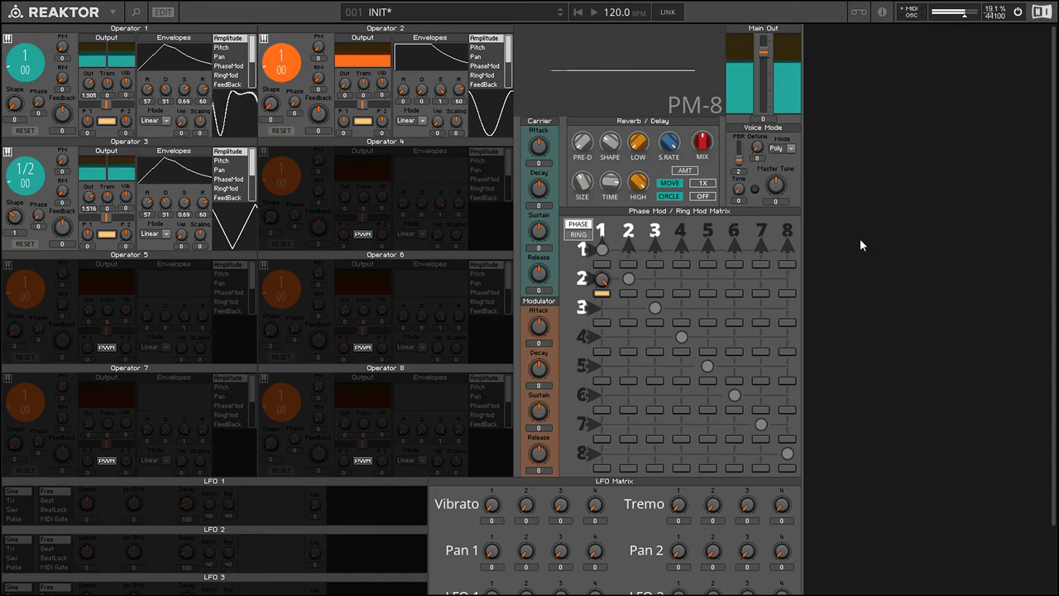
# Turn on the Reverb / Delay, adjust its Shape, Size and High controls, and set the modulation amount to 14.8
pyautogui.click(703, 196)
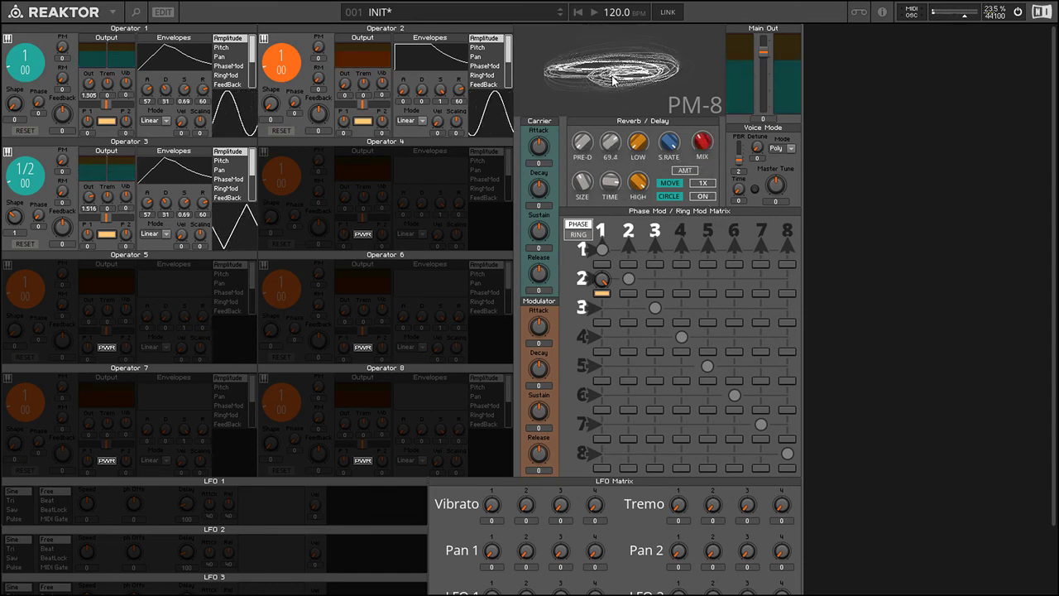
pyautogui.moveTo(610, 142); pyautogui.dragTo(612, 83)
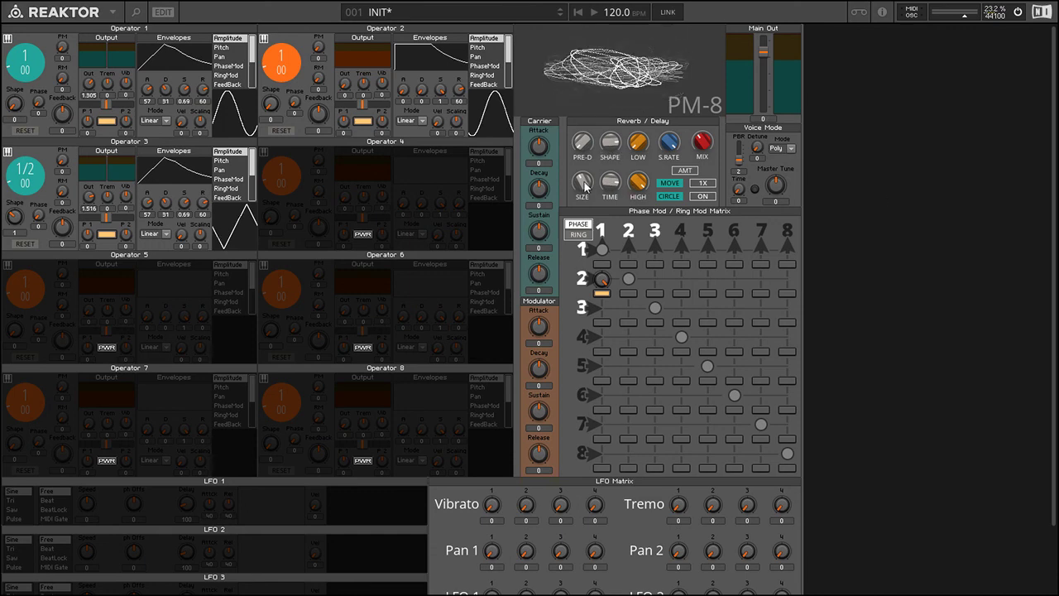
pyautogui.moveTo(582, 182); pyautogui.dragTo(867, 215)
pyautogui.moveTo(638, 181); pyautogui.dragTo(653, 229)
pyautogui.moveTo(684, 171); pyautogui.dragTo(688, 187)
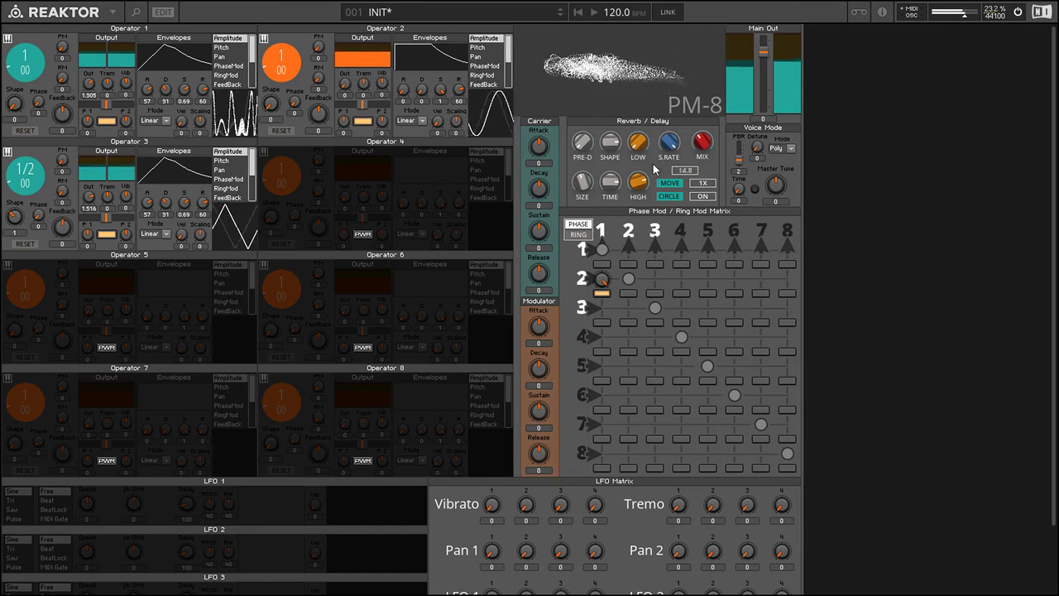
pyautogui.moveTo(612, 143); pyautogui.dragTo(640, 216)
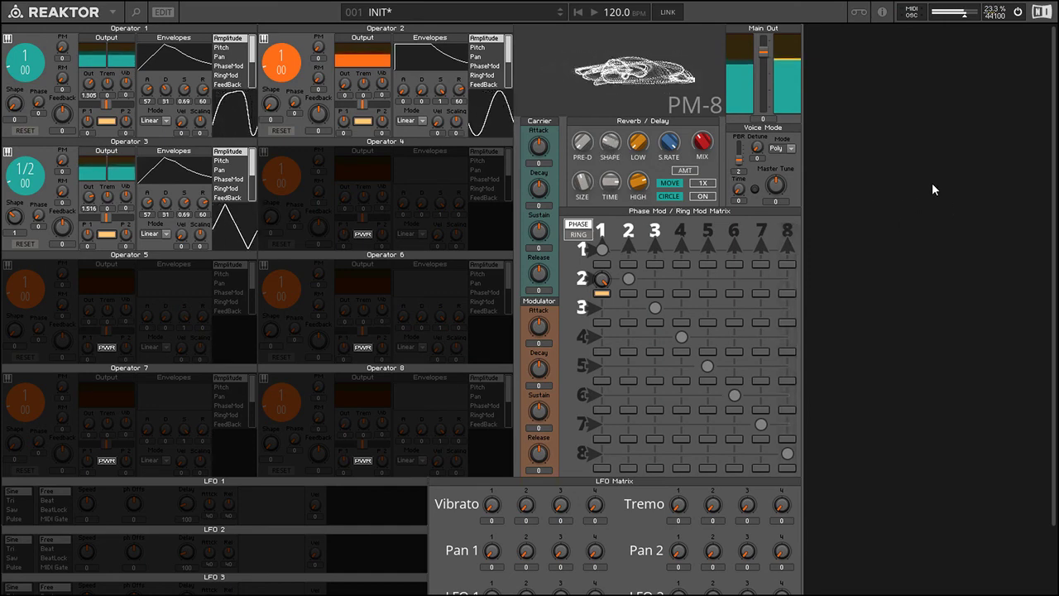